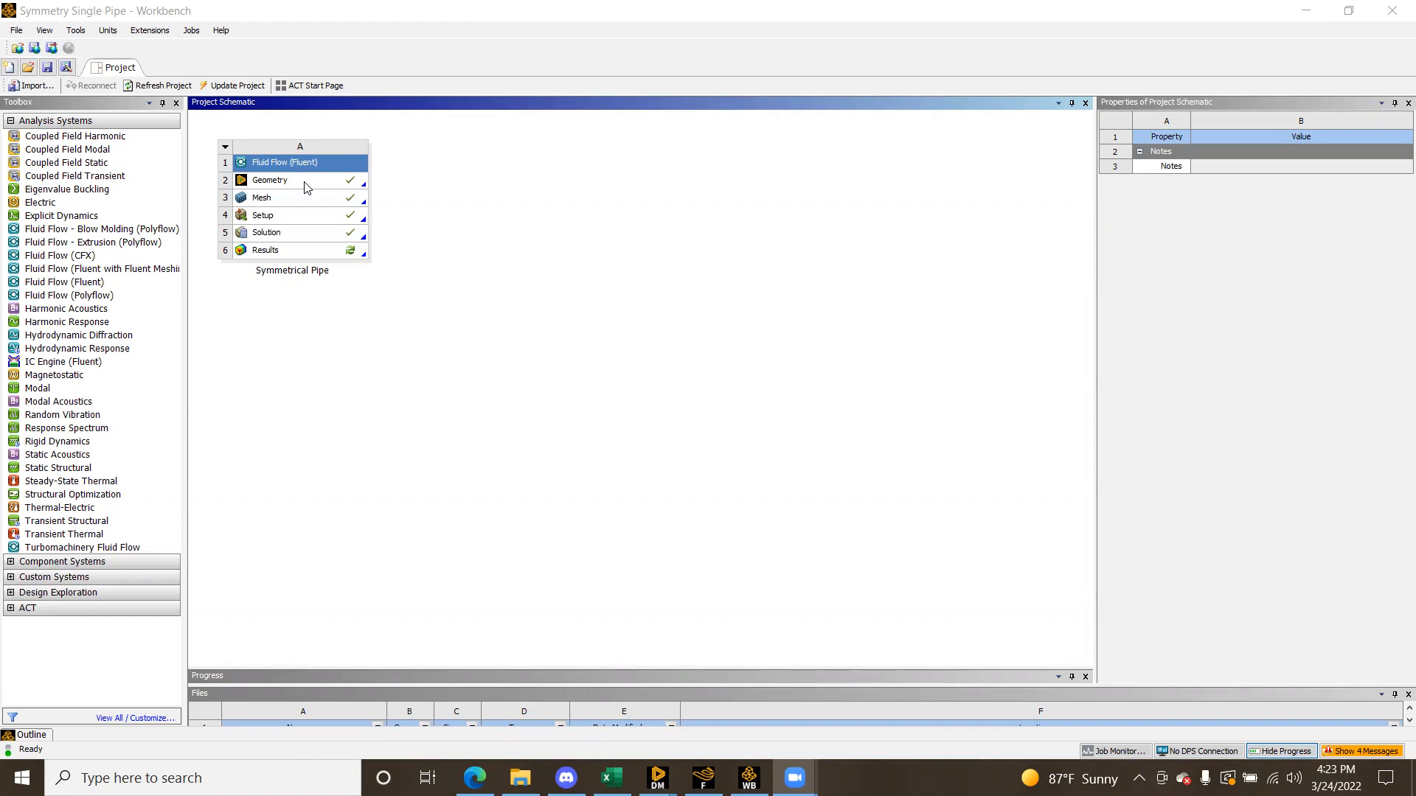
Switch to the Symmetrical Pipe geometry in DesignModeler and expand Extrude1 and the part's body in the model tree
click(307, 186)
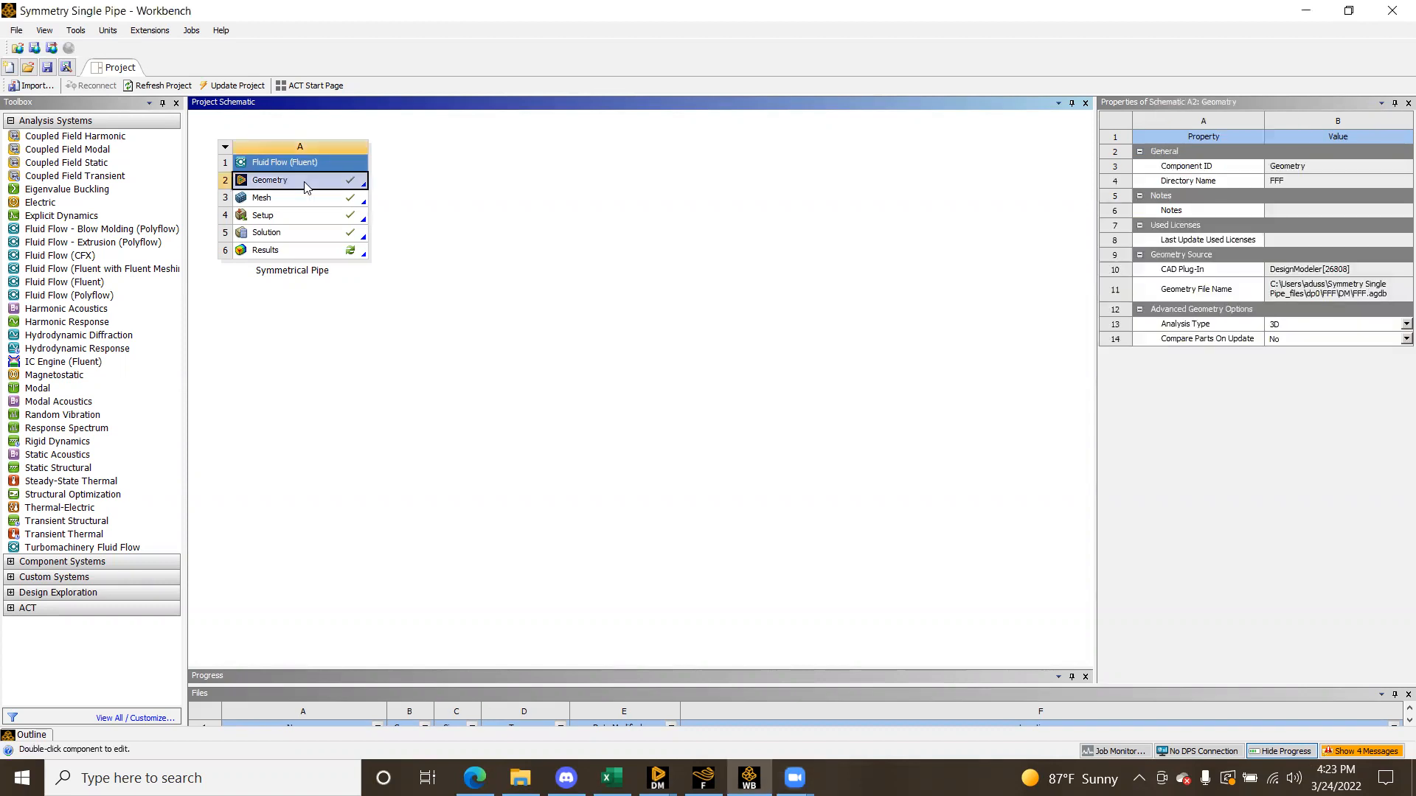
click(657, 778)
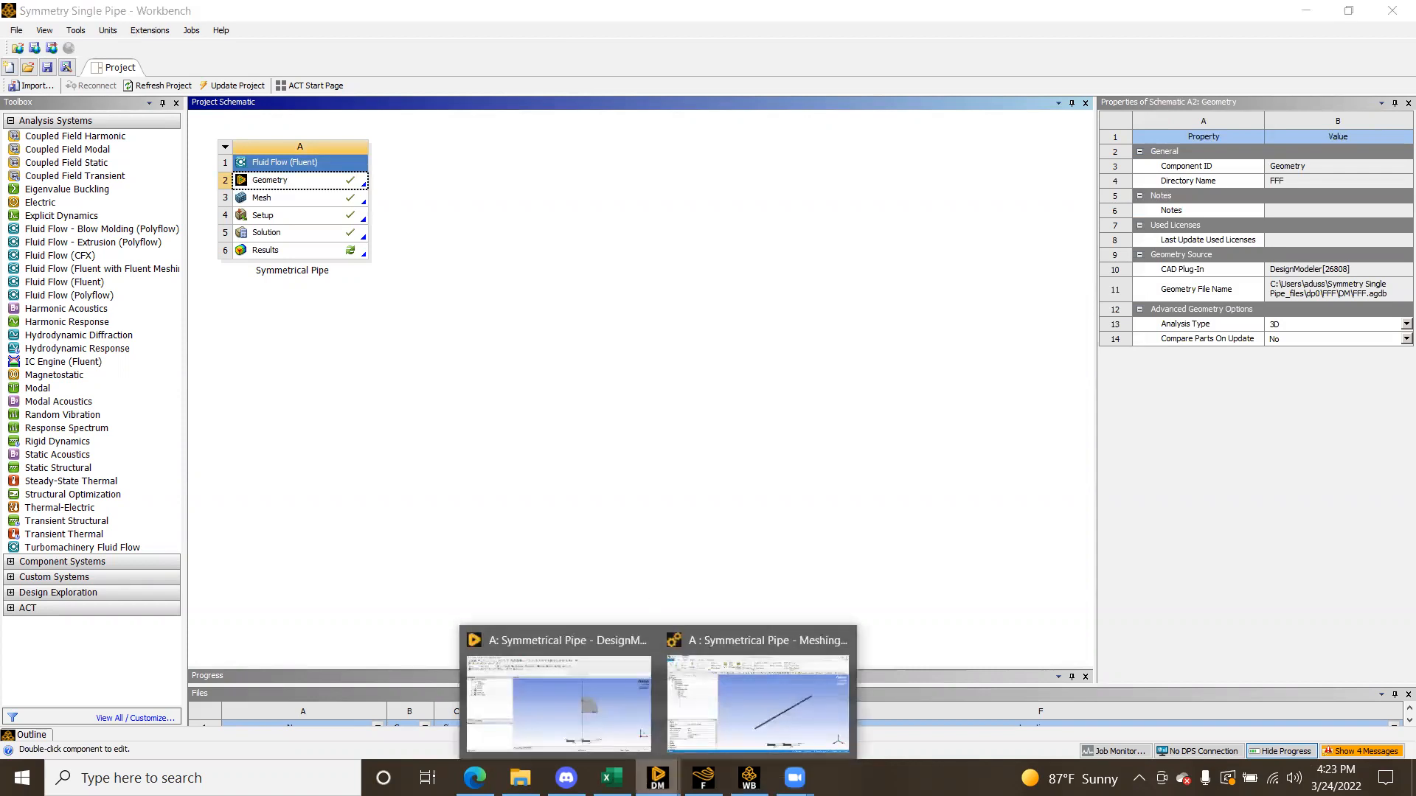
click(621, 688)
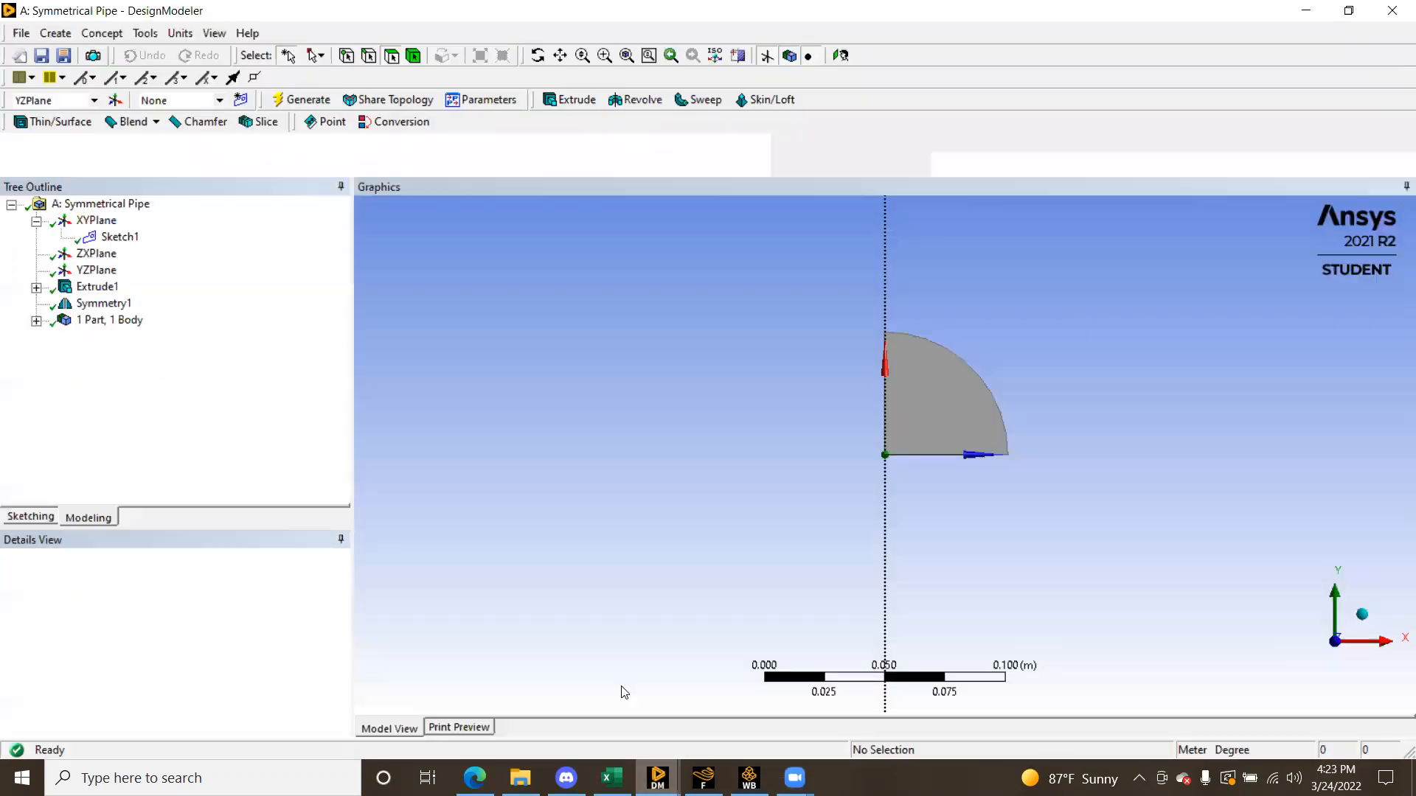
click(35, 288)
click(36, 336)
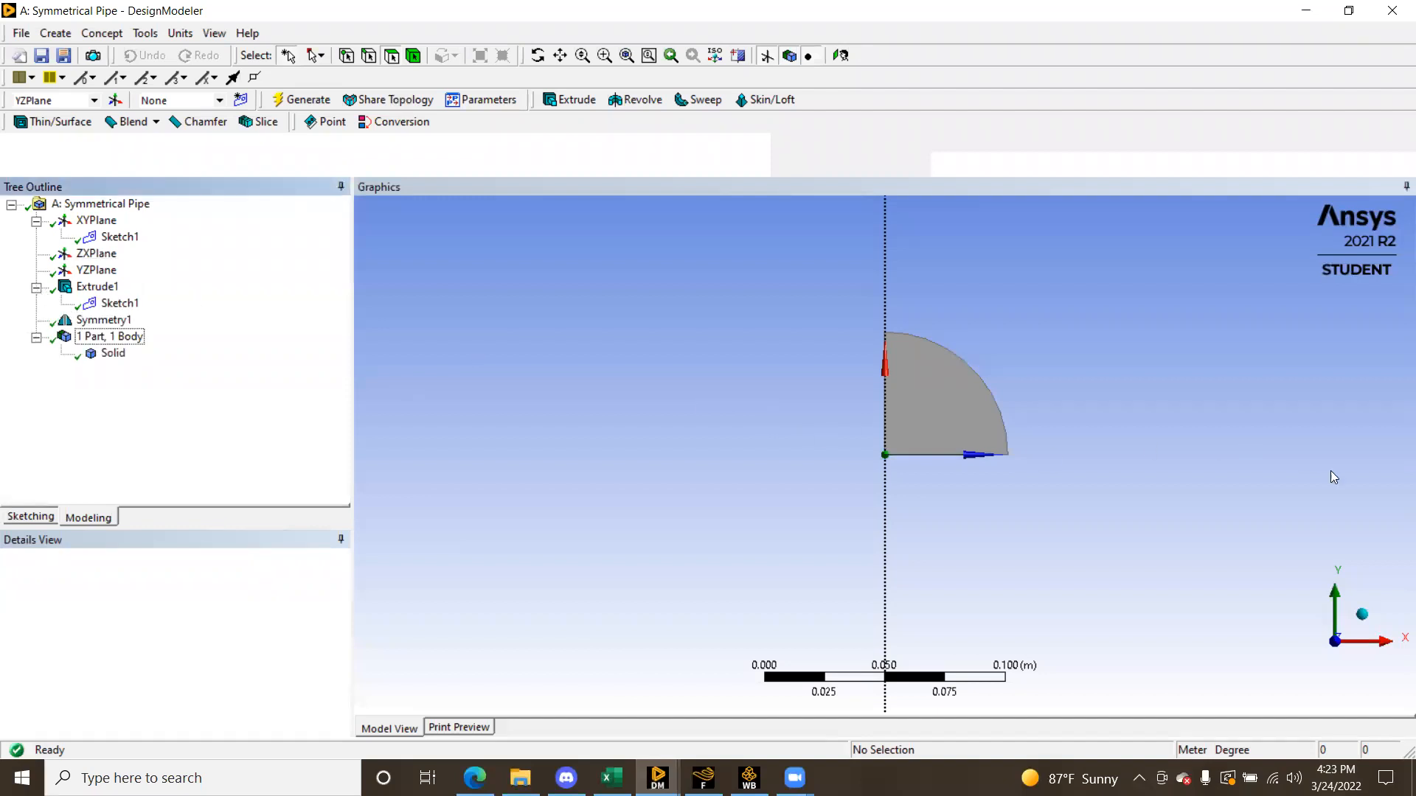
Examine the quarter-pipe geometry in isometric view along its full length and end-on along the Z axis
click(1362, 614)
scroll(837, 498, up, 3)
scroll(837, 498, down, 7)
click(1313, 653)
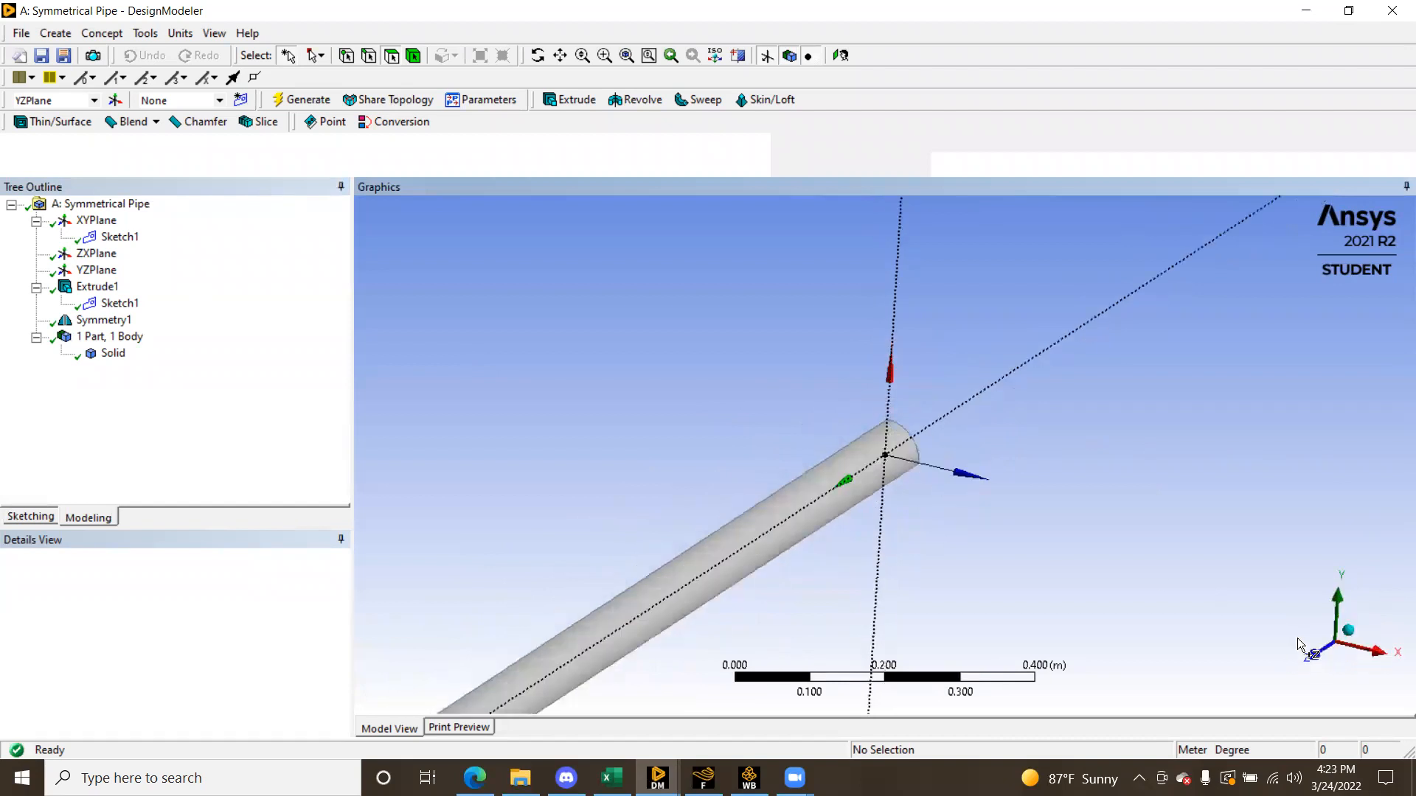
click(1361, 611)
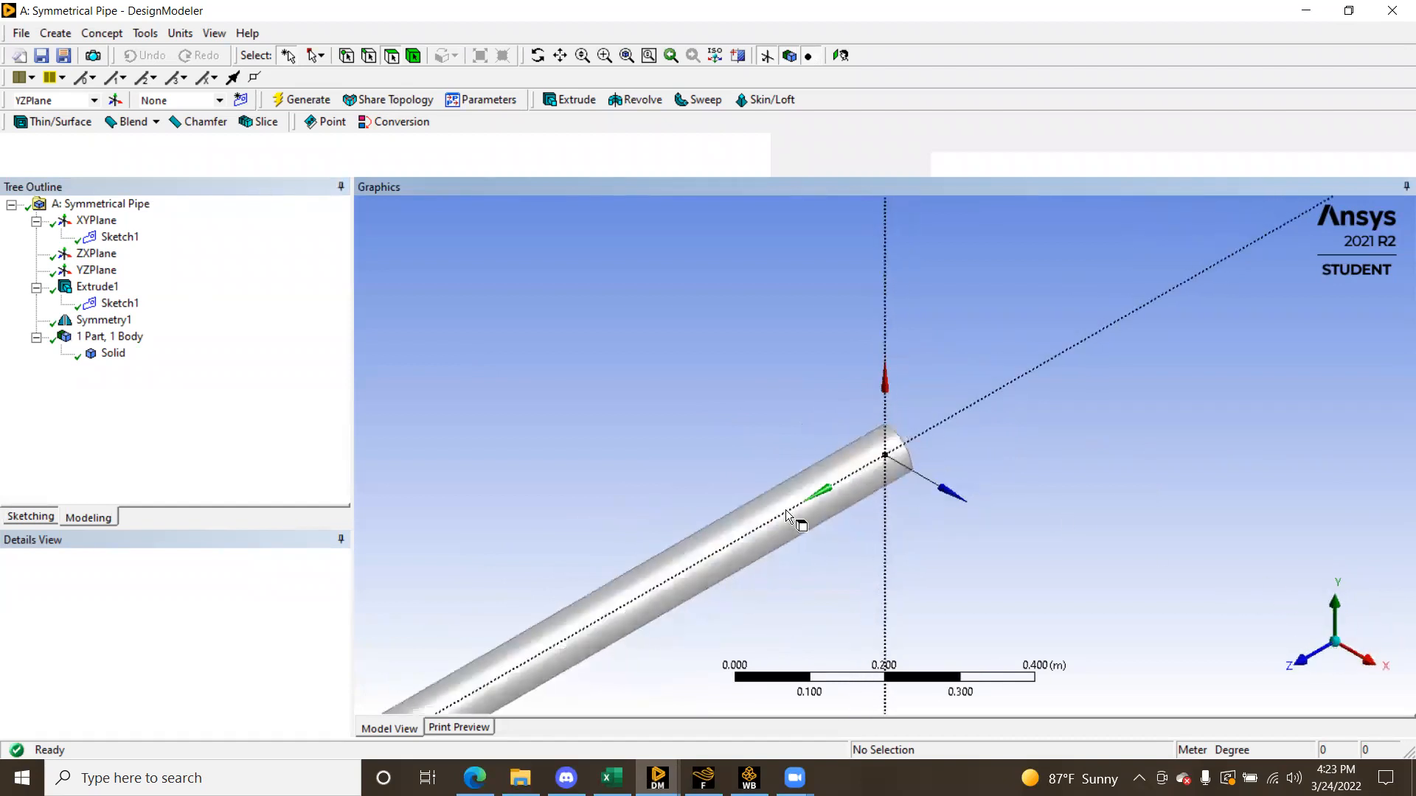
scroll(785, 511, down, 10)
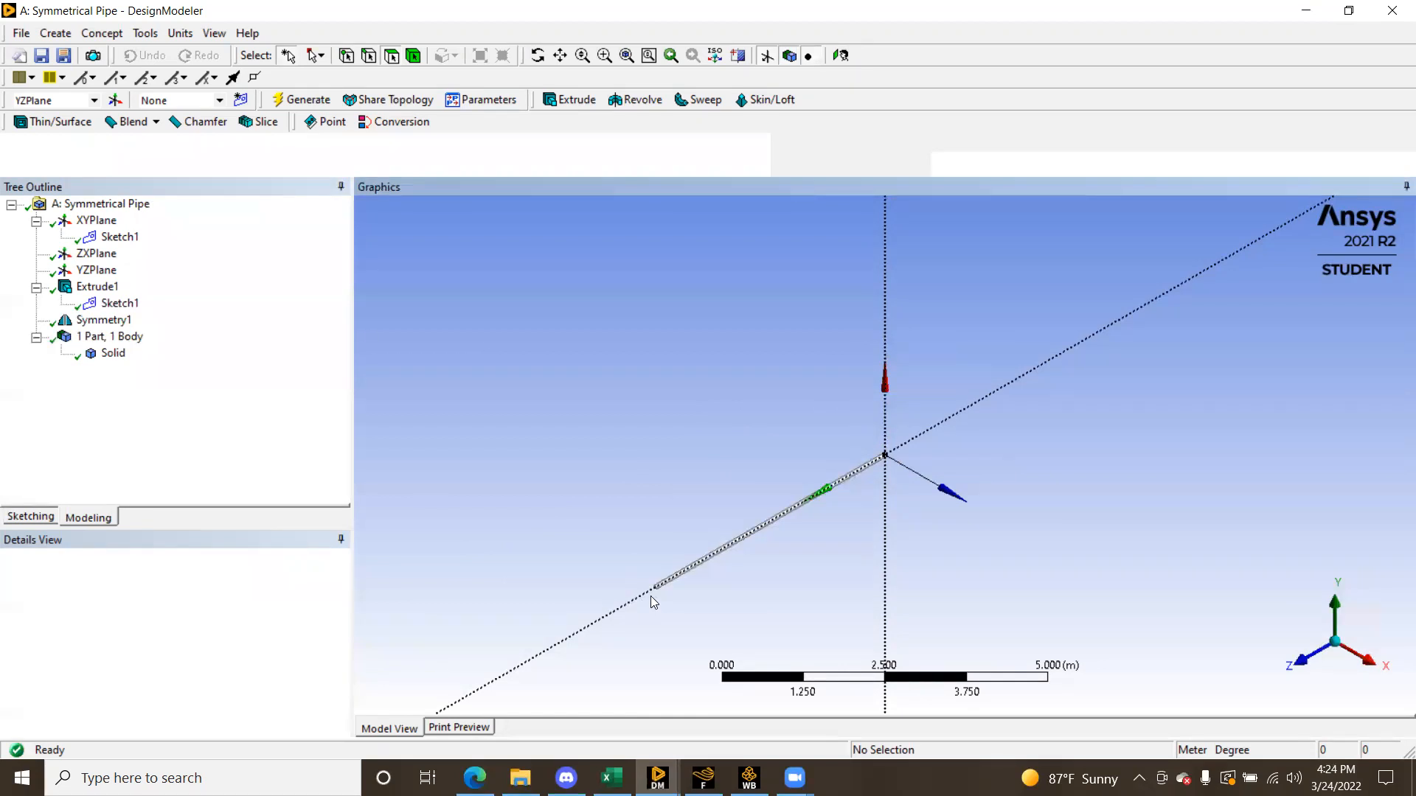
scroll(689, 532, up, 4)
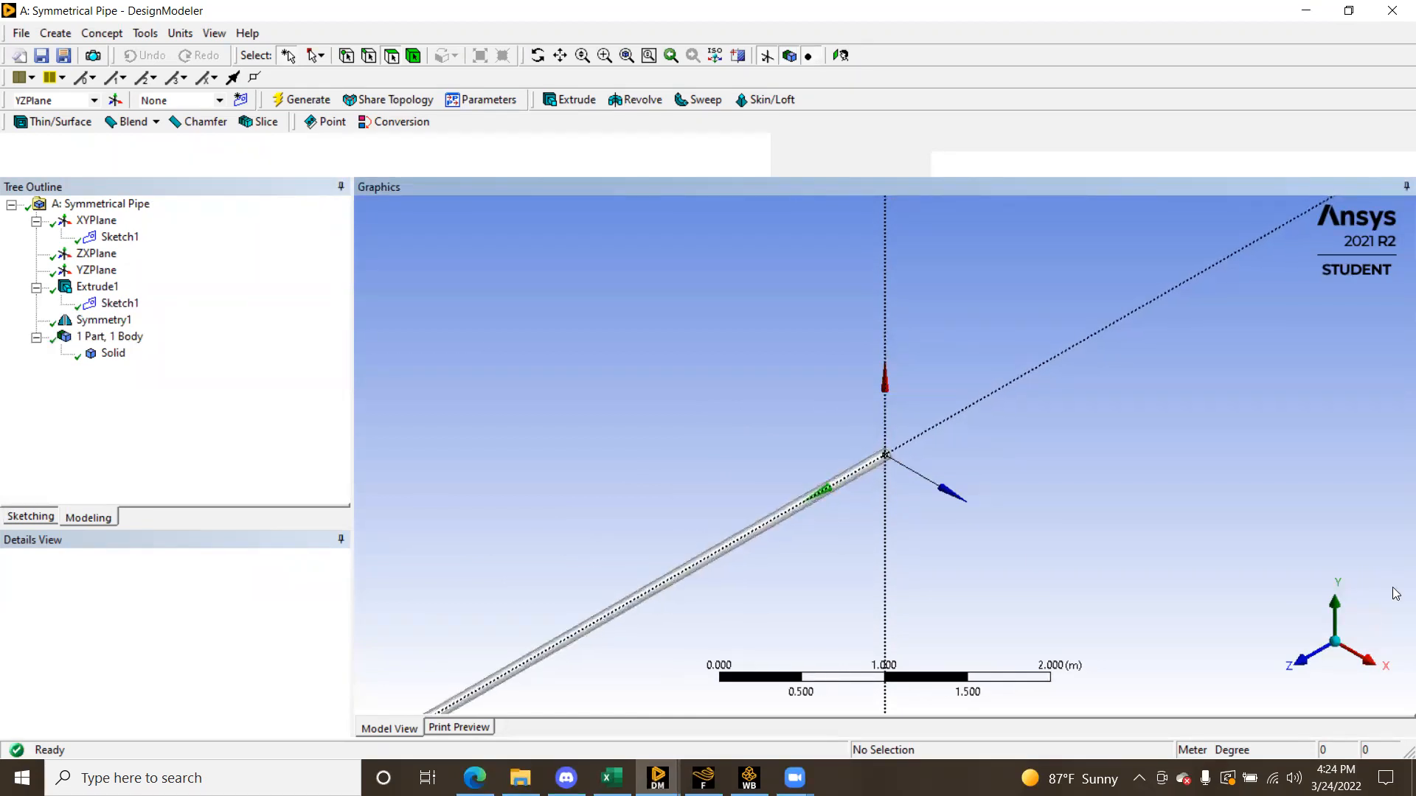
click(1303, 659)
scroll(885, 451, up, 3)
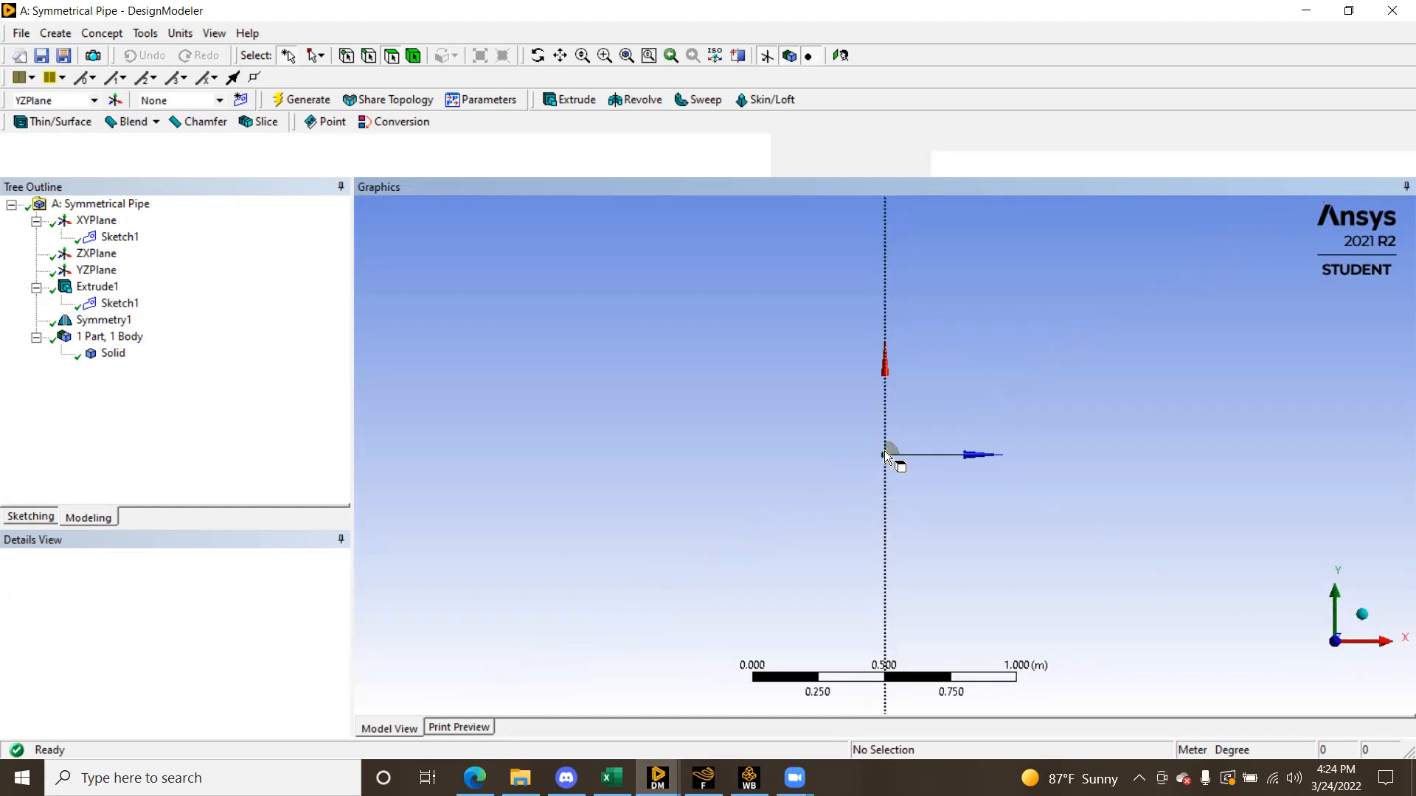
scroll(893, 449, up, 3)
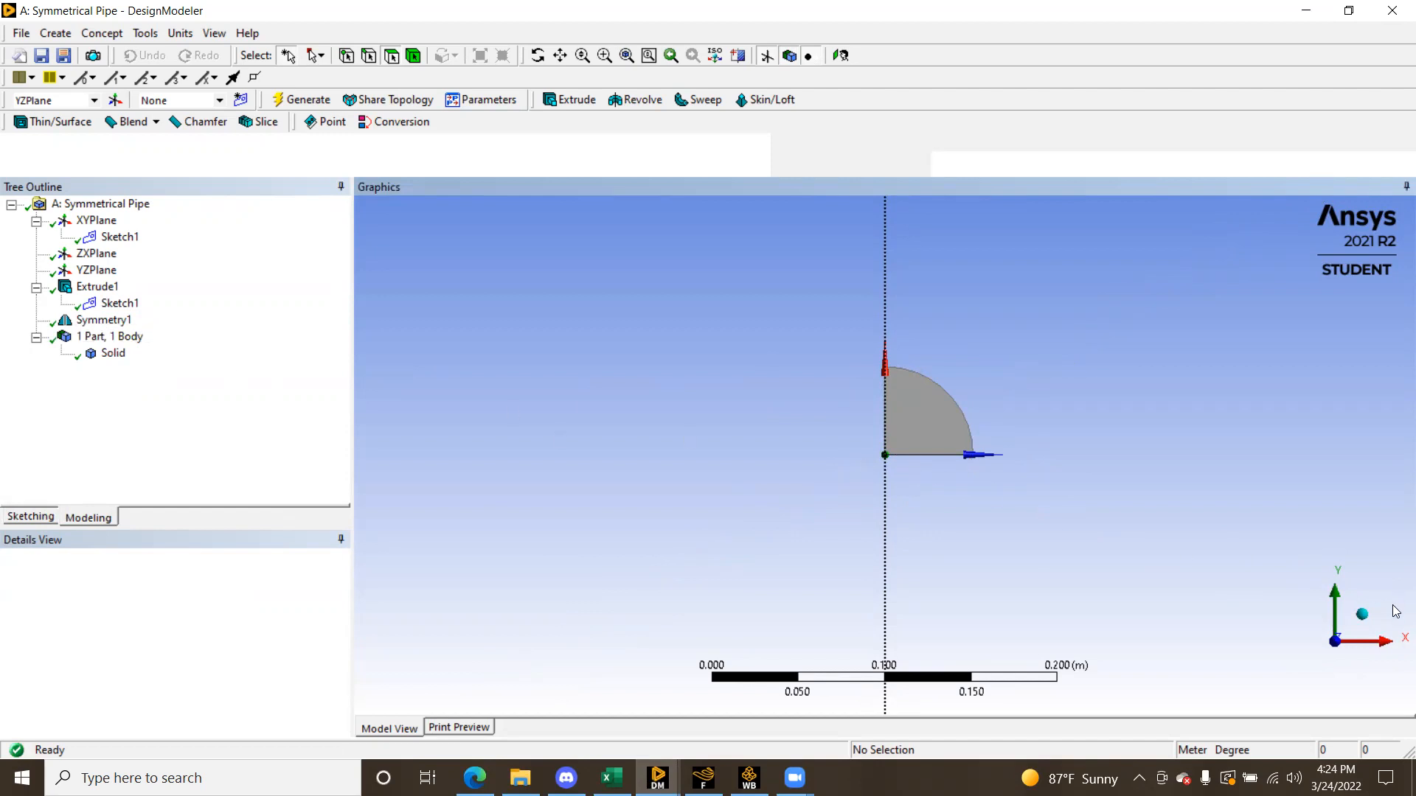
Review the details of Sketch1 and Extrude1, comparing the full-circle sketch with the quarter-pipe body from isometric and end-on views
click(1366, 622)
click(118, 237)
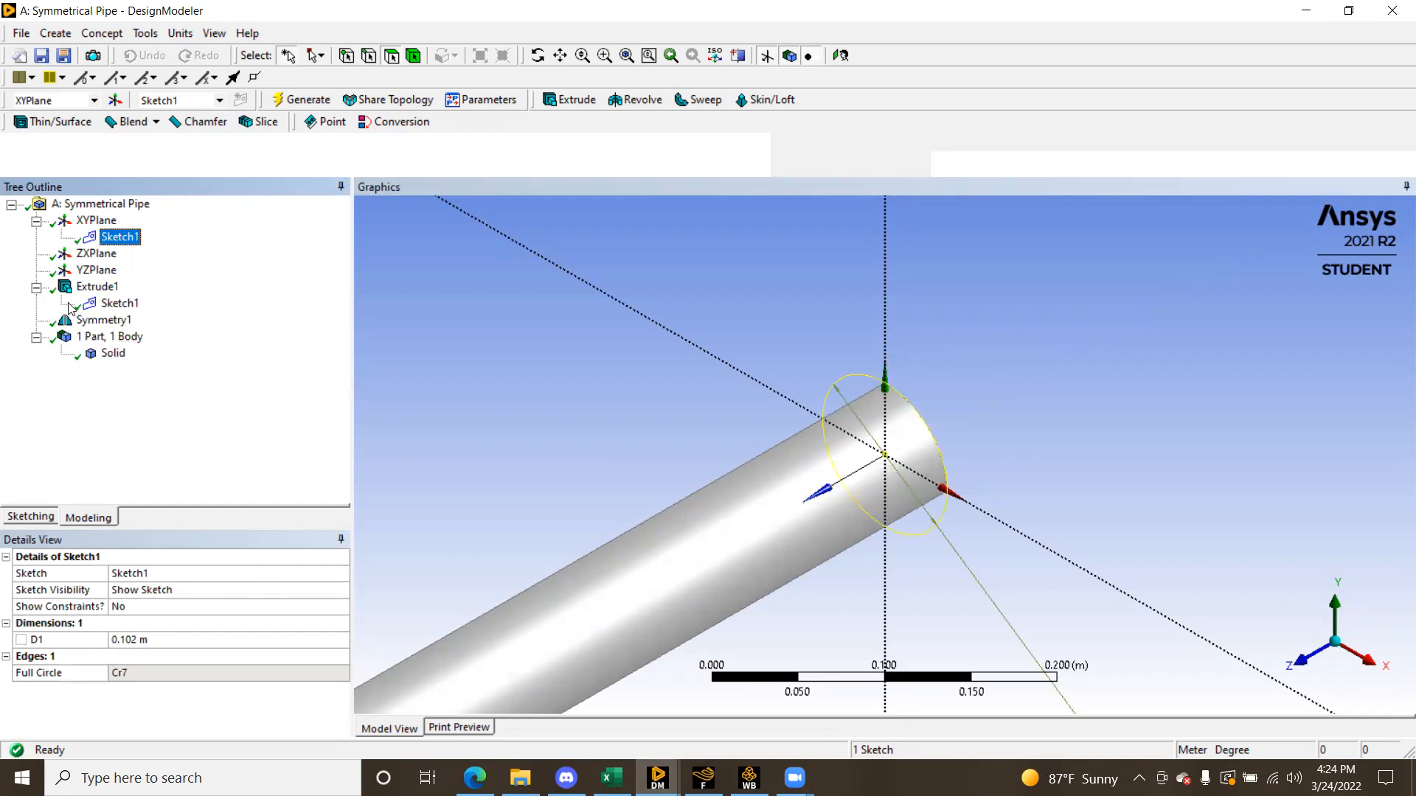
click(114, 290)
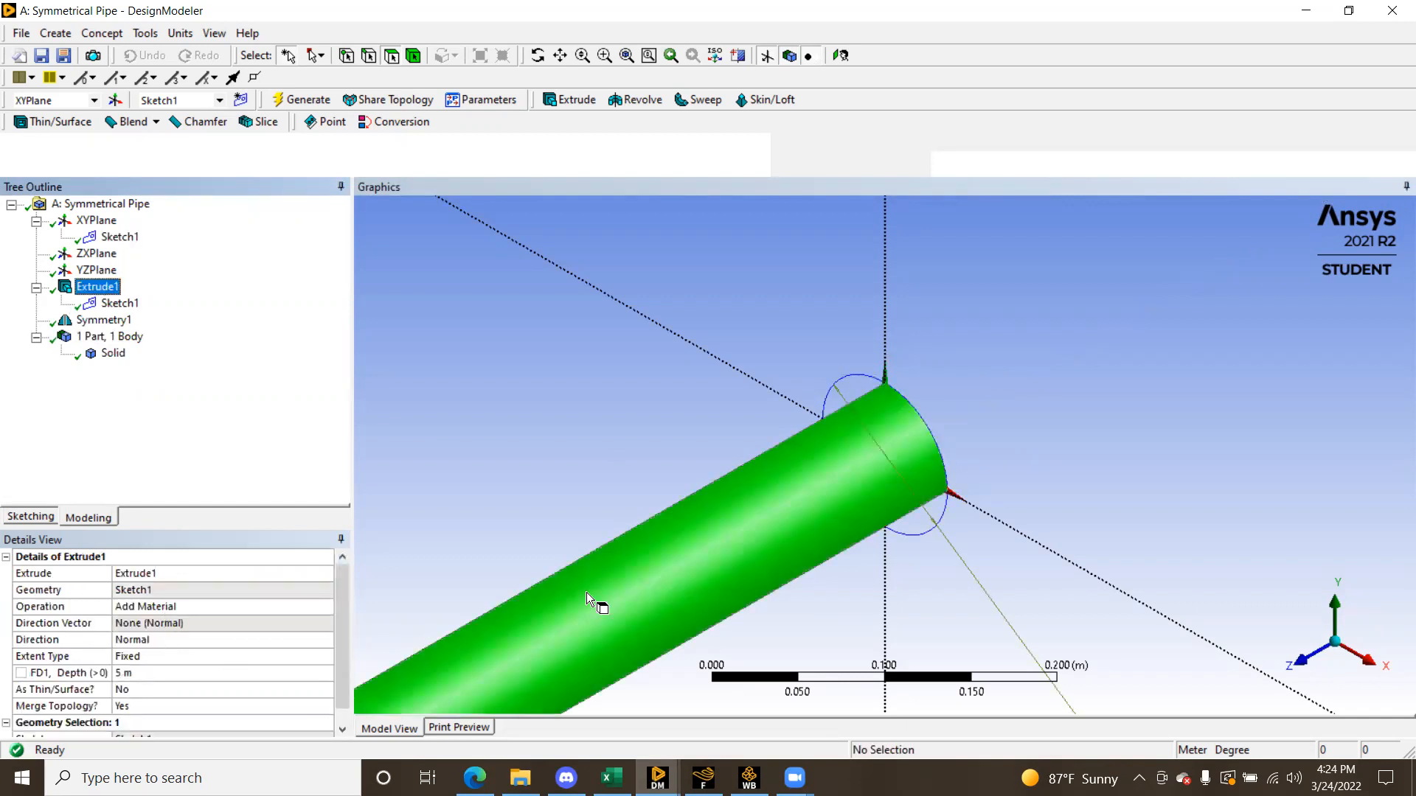
click(1302, 658)
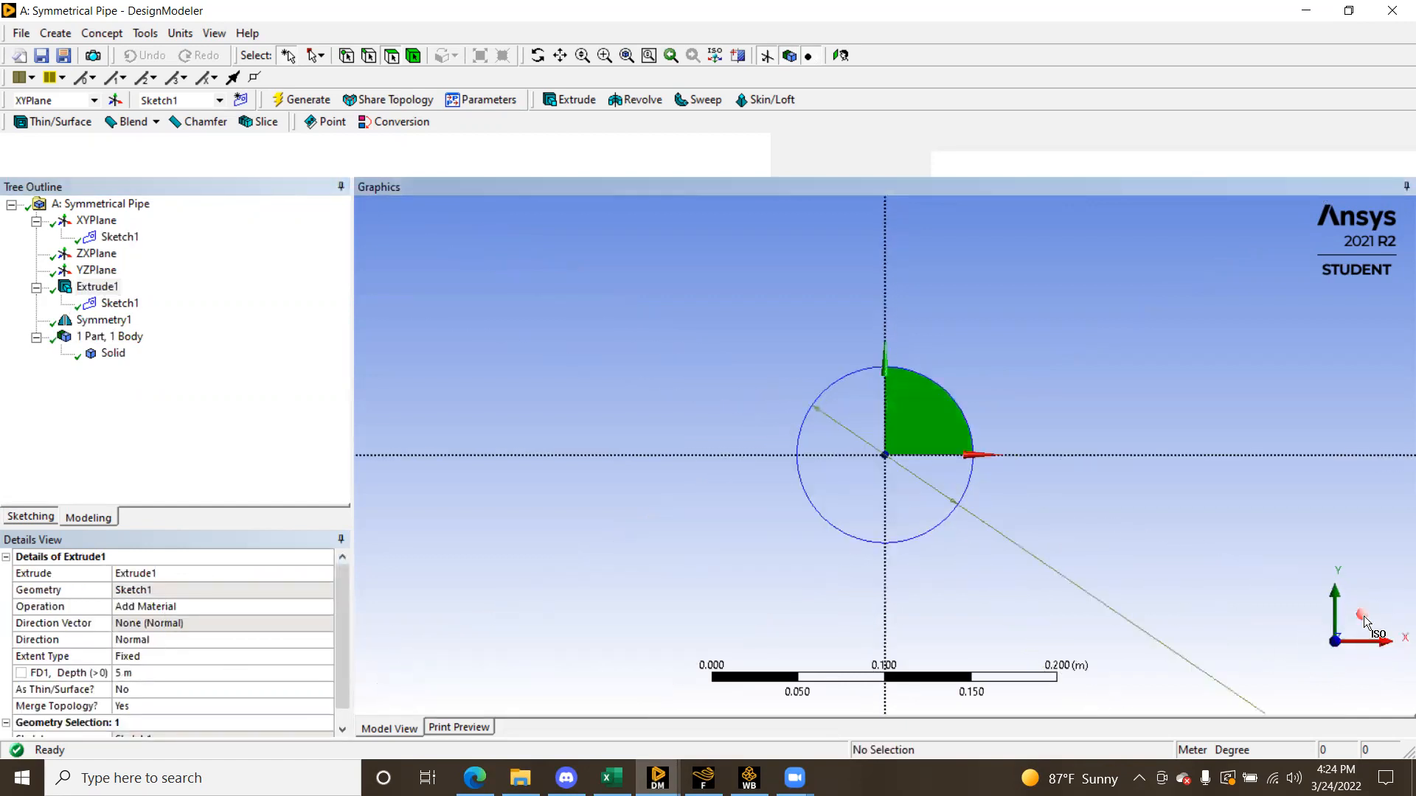
click(1363, 615)
scroll(937, 493, down, 10)
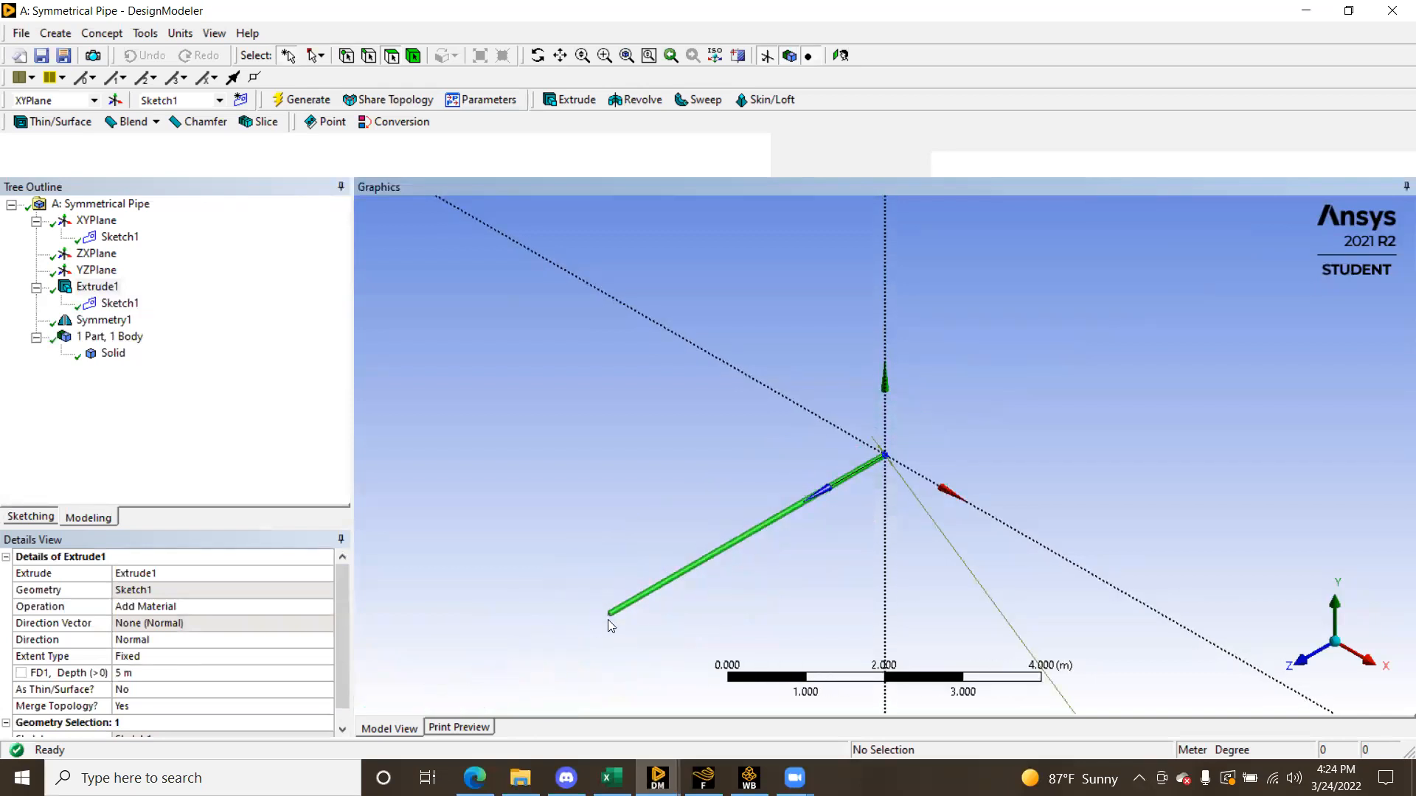
scroll(609, 625, up, 1)
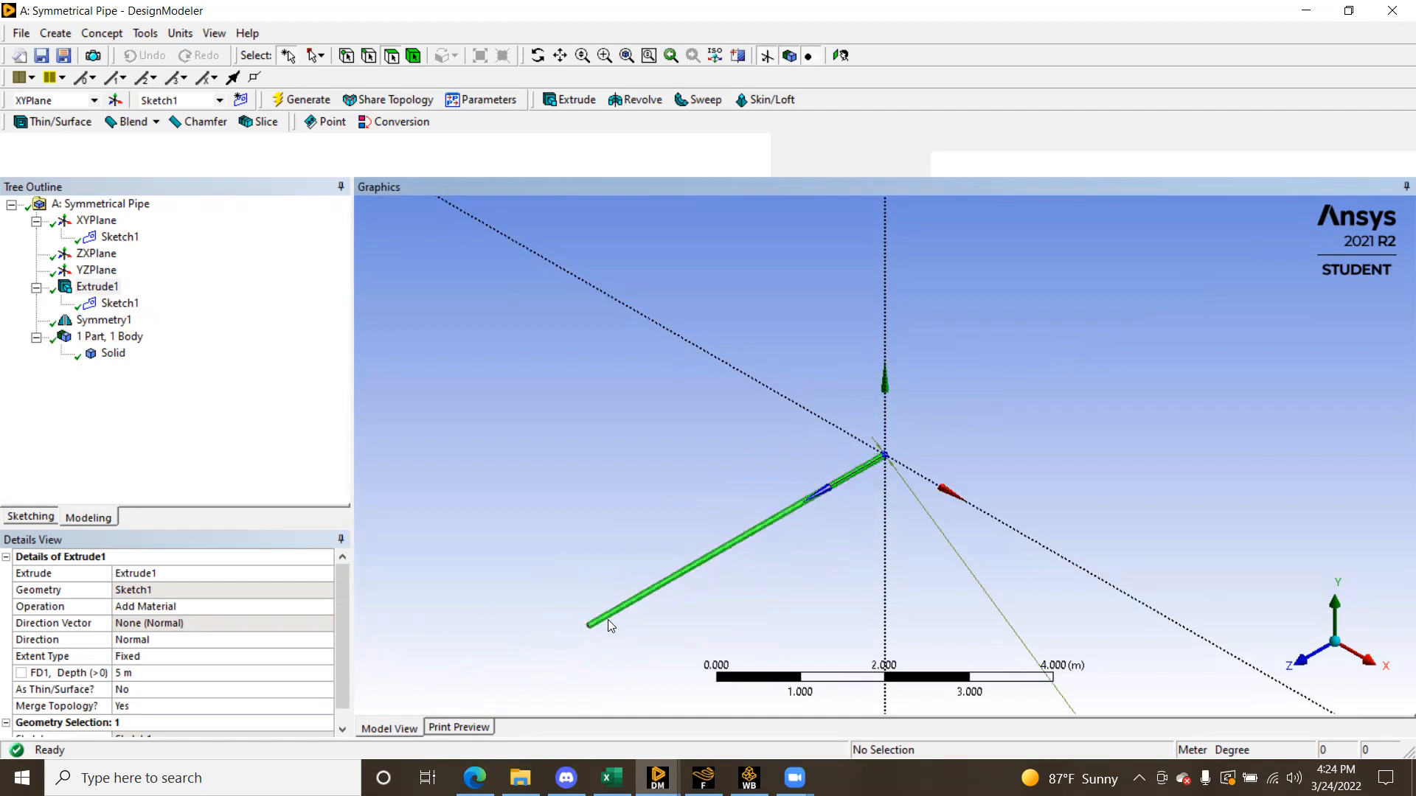
drag(575, 660, 928, 438)
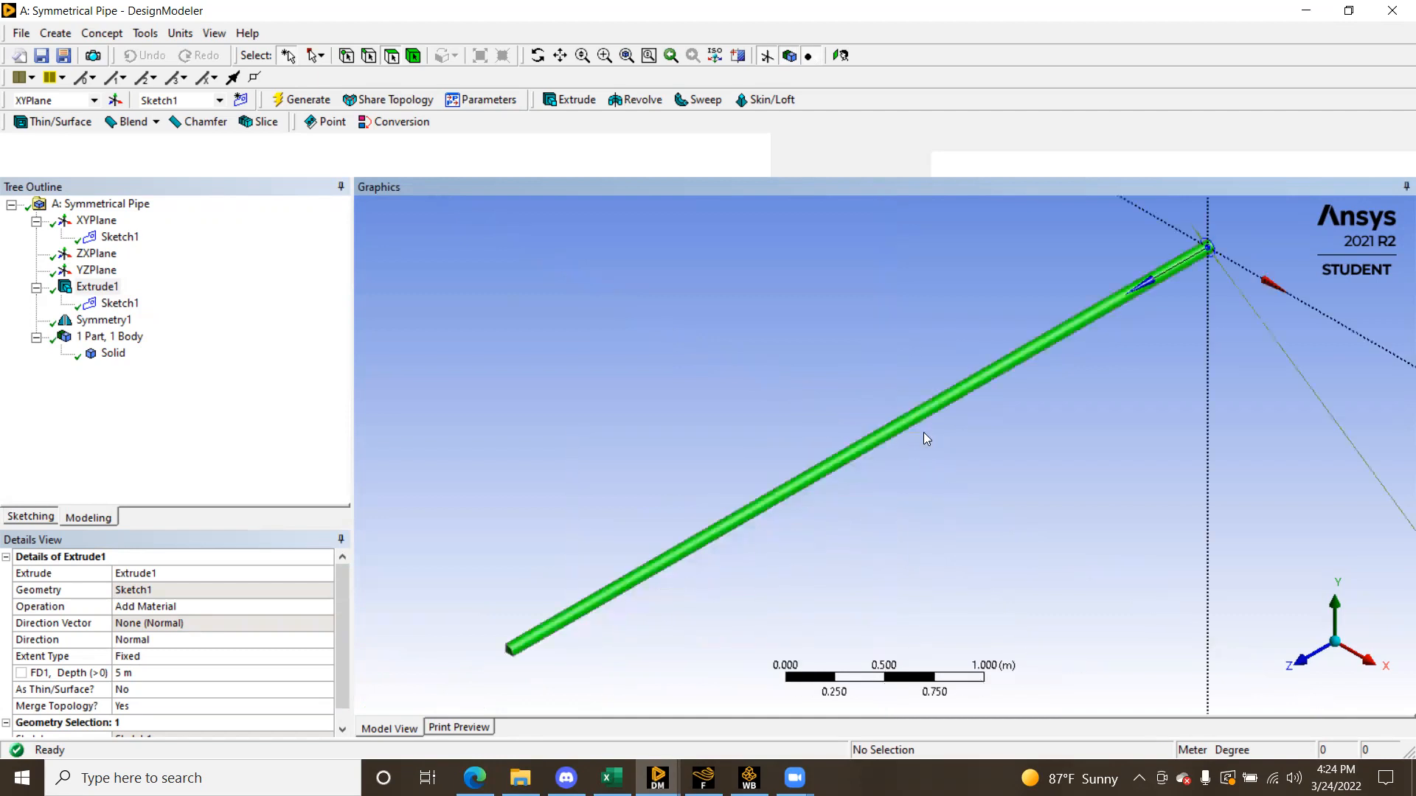
click(1308, 662)
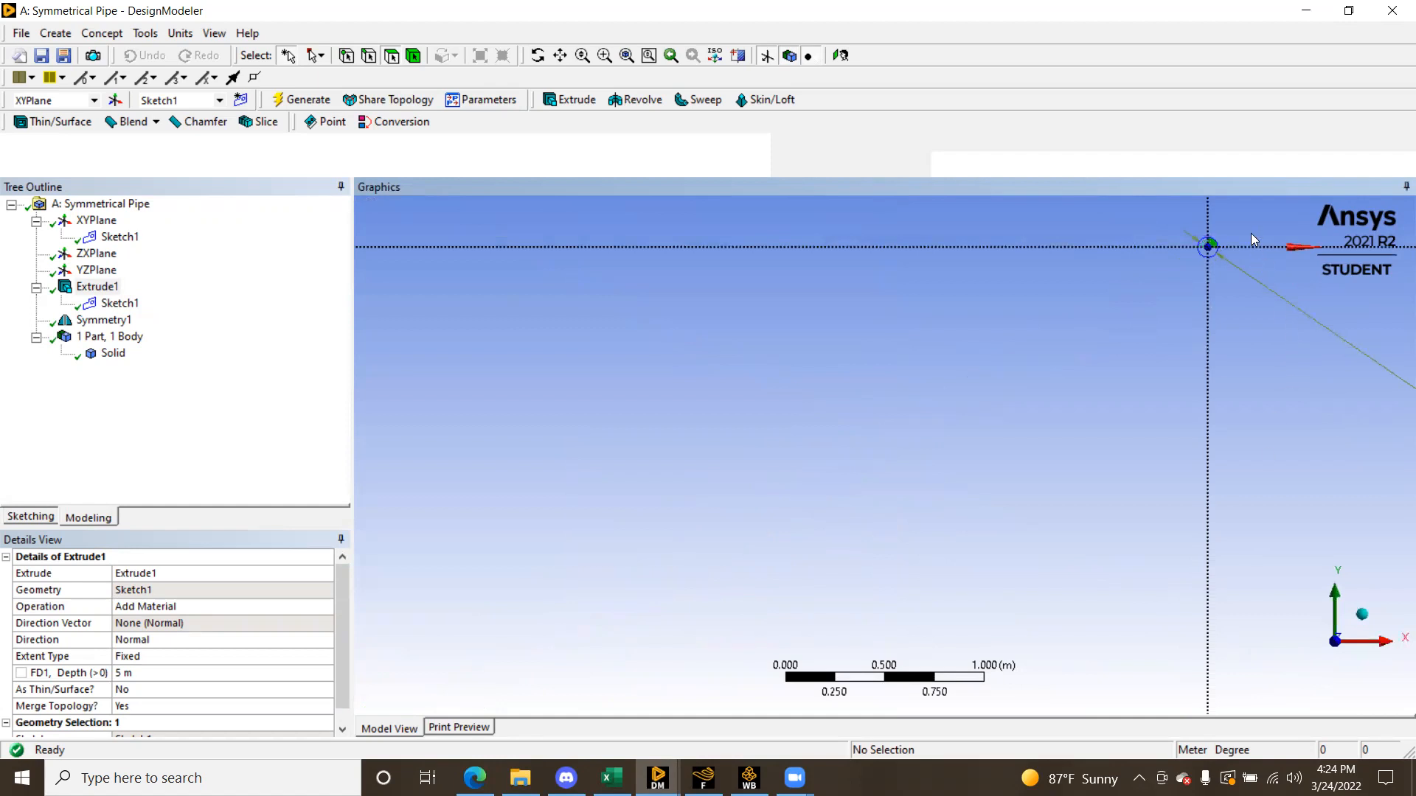
click(1356, 607)
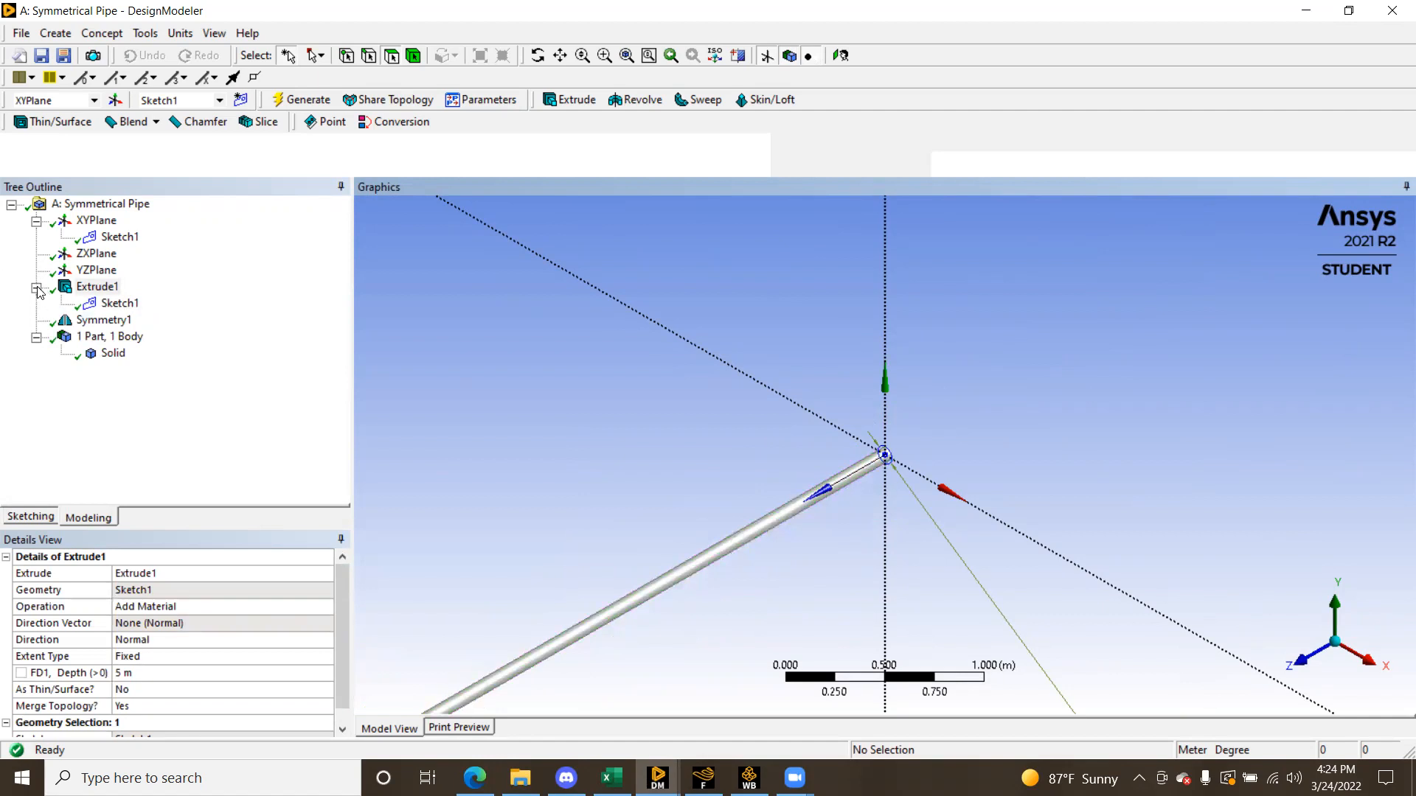
Review the Solid body's details and collapse the whole Symmetrical Pipe model tree
click(36, 221)
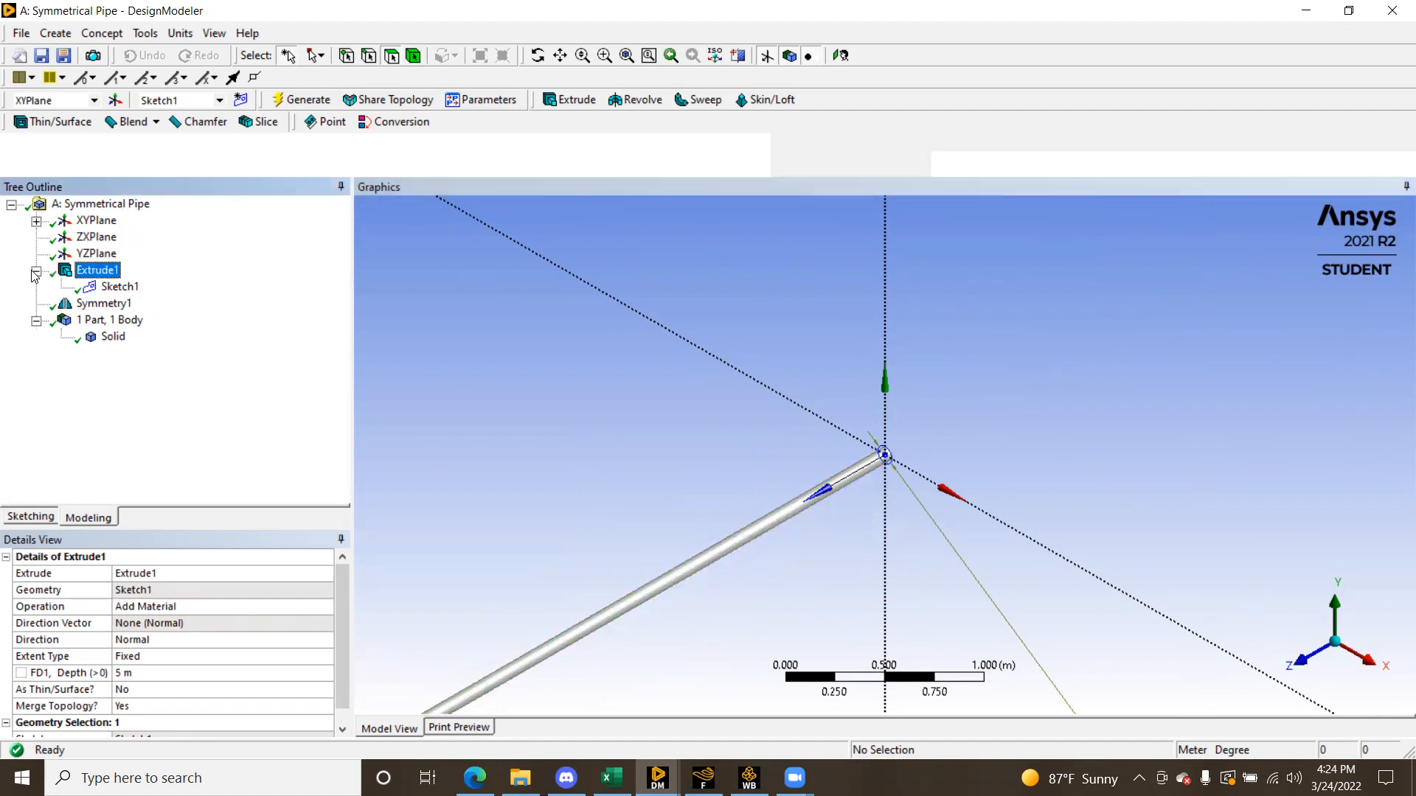
click(36, 271)
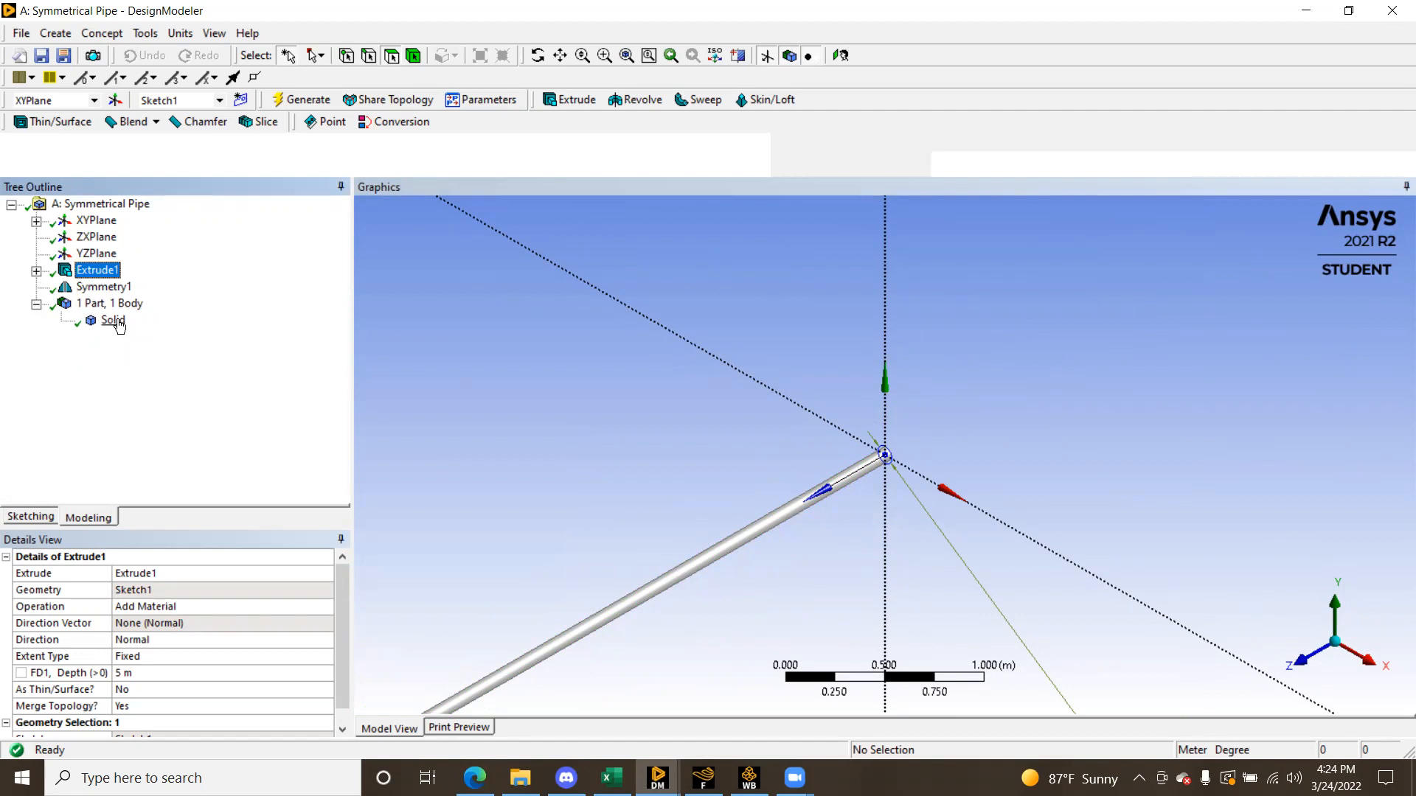
click(113, 320)
click(166, 577)
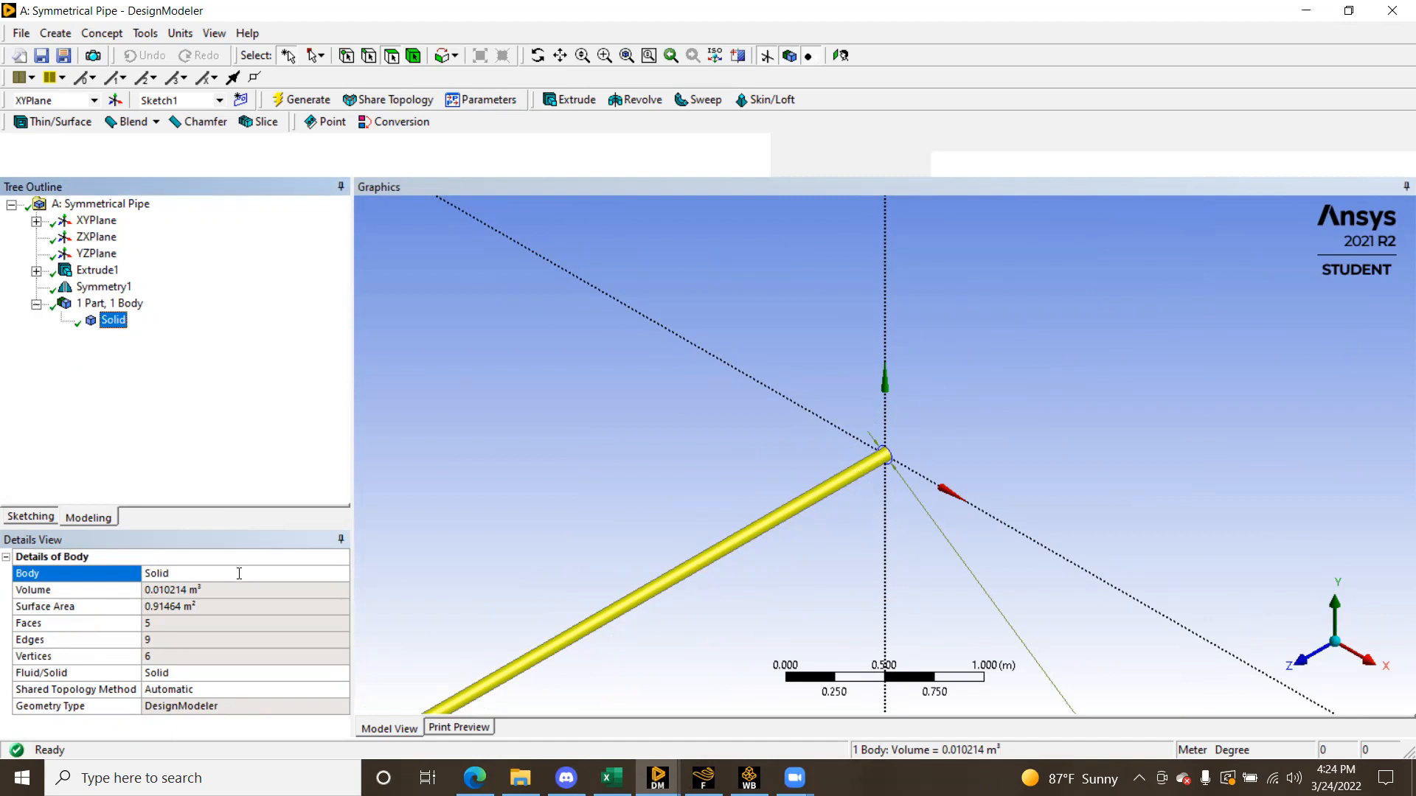
click(35, 305)
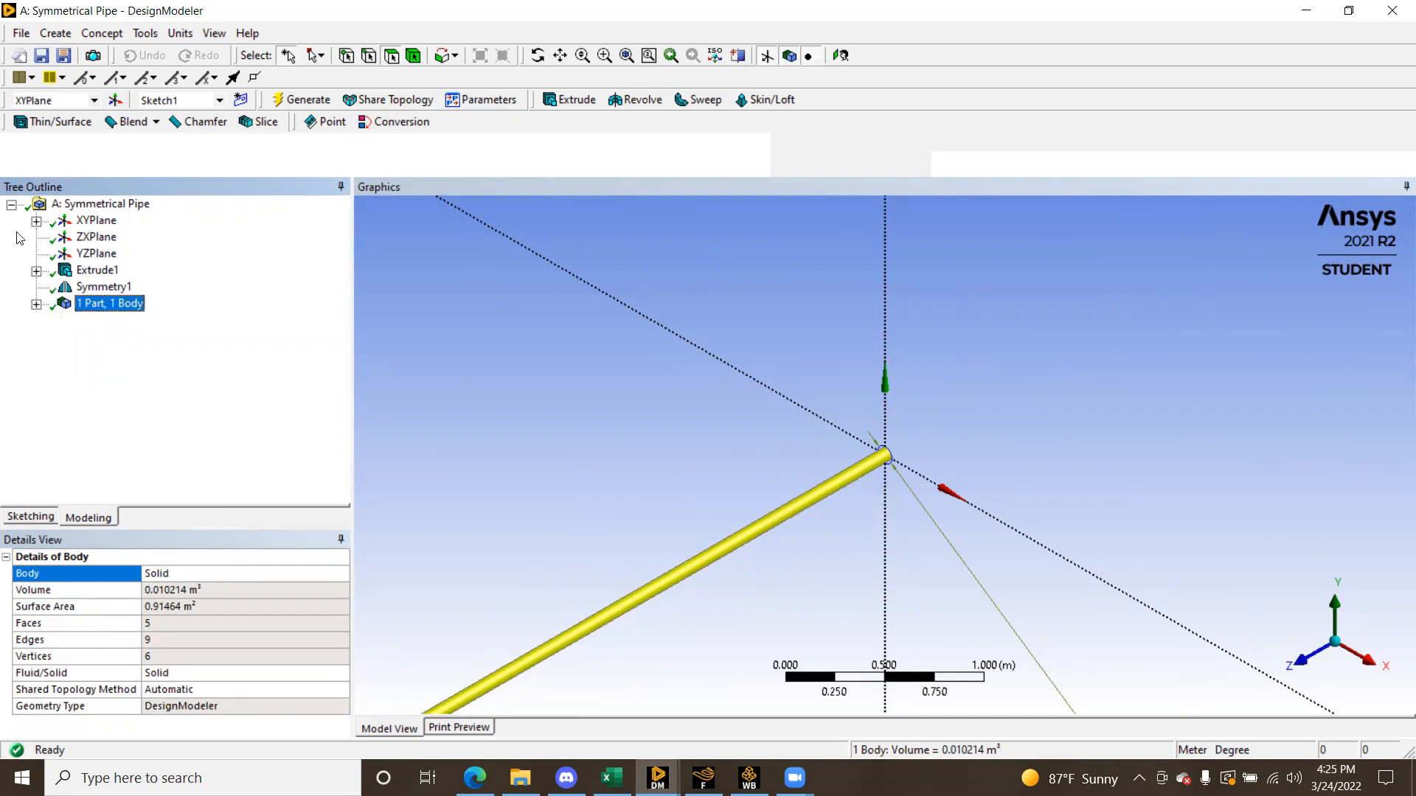
click(11, 205)
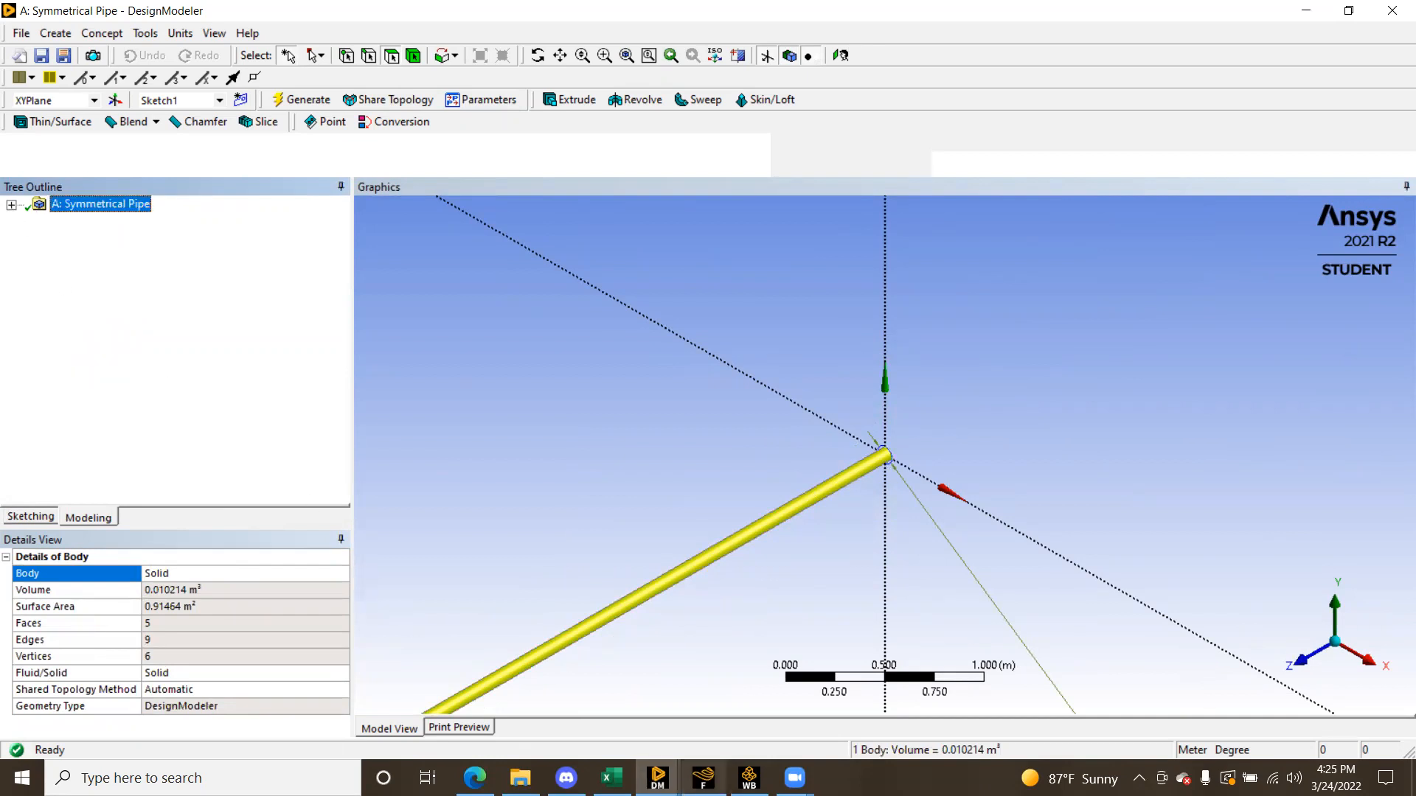
Switch to the Symmetrical Pipe model in the Meshing application
click(748, 778)
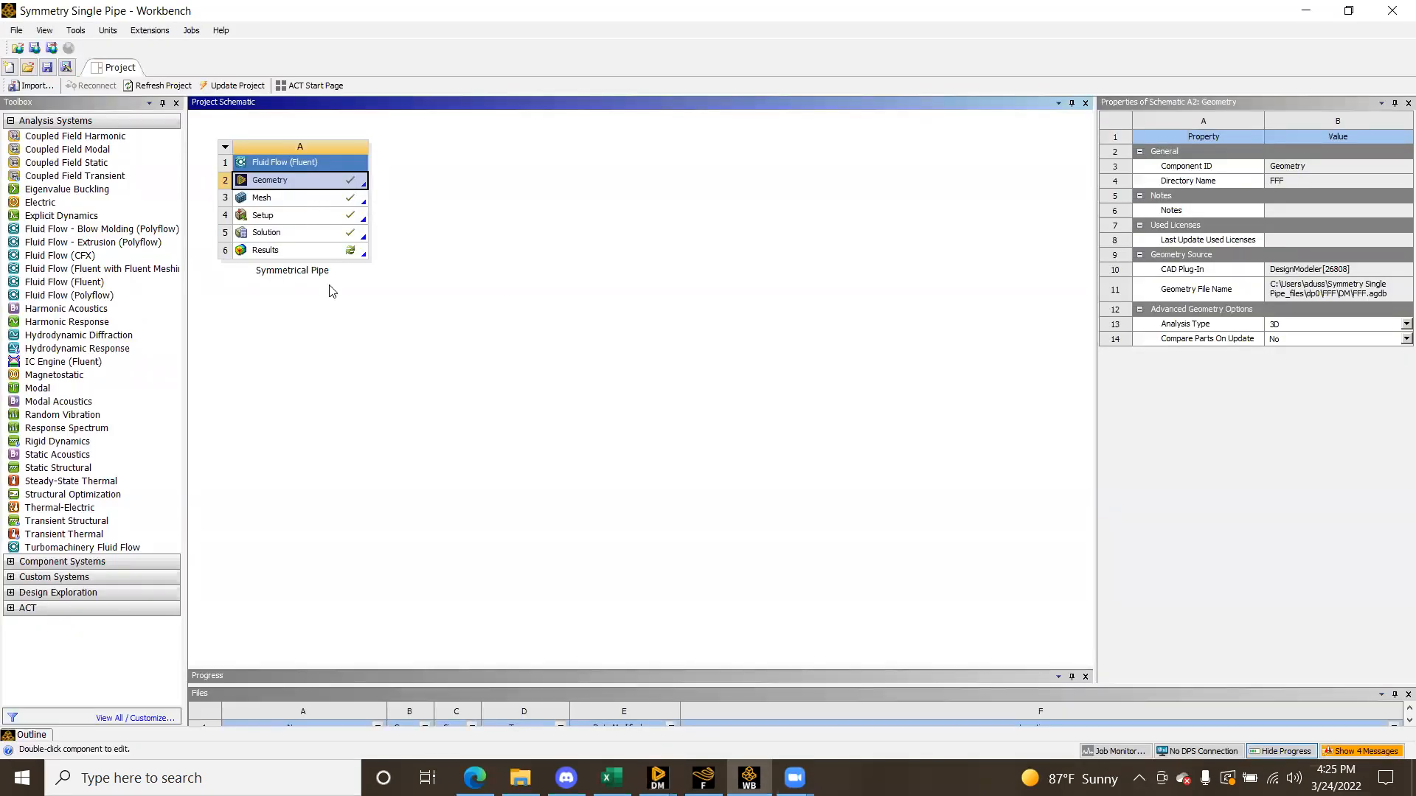
click(658, 779)
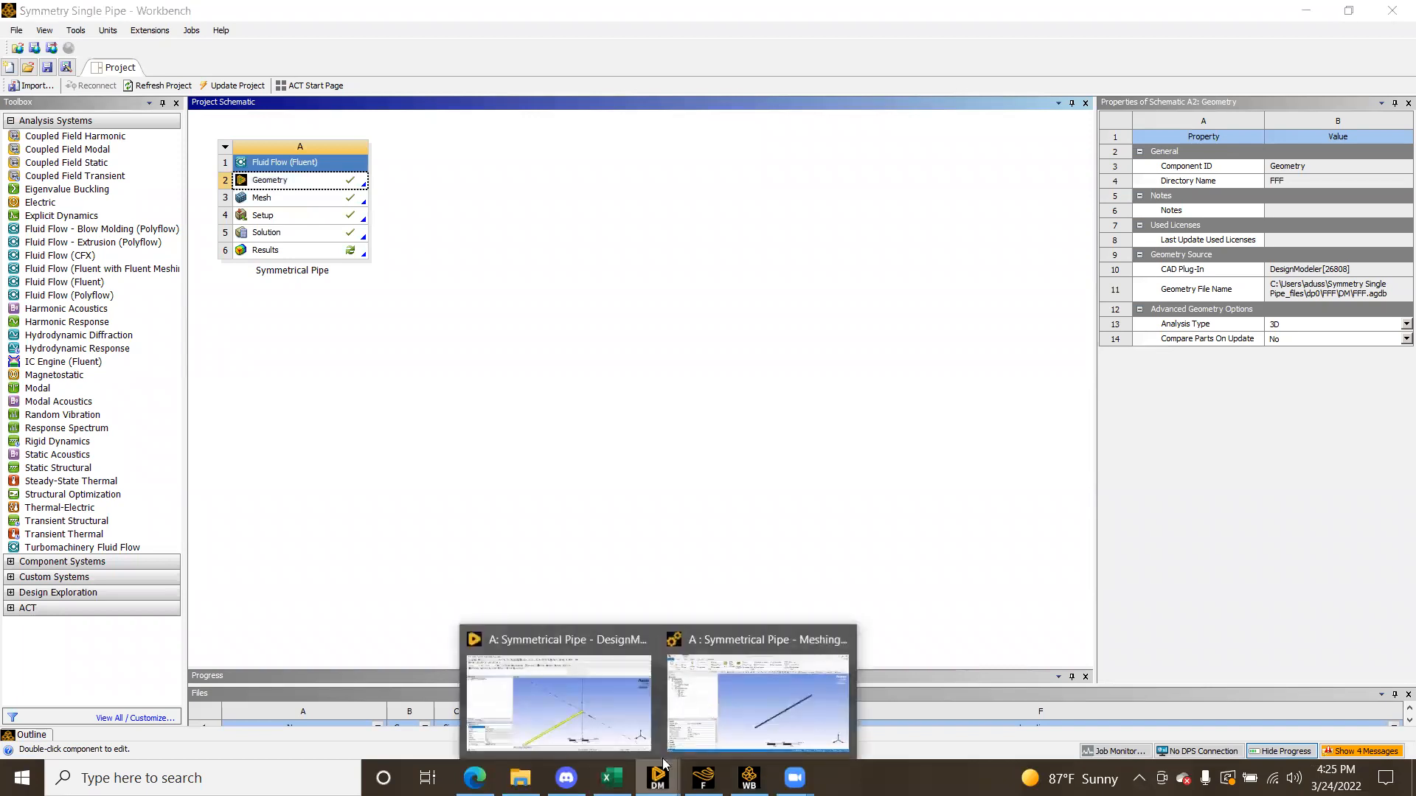
click(738, 684)
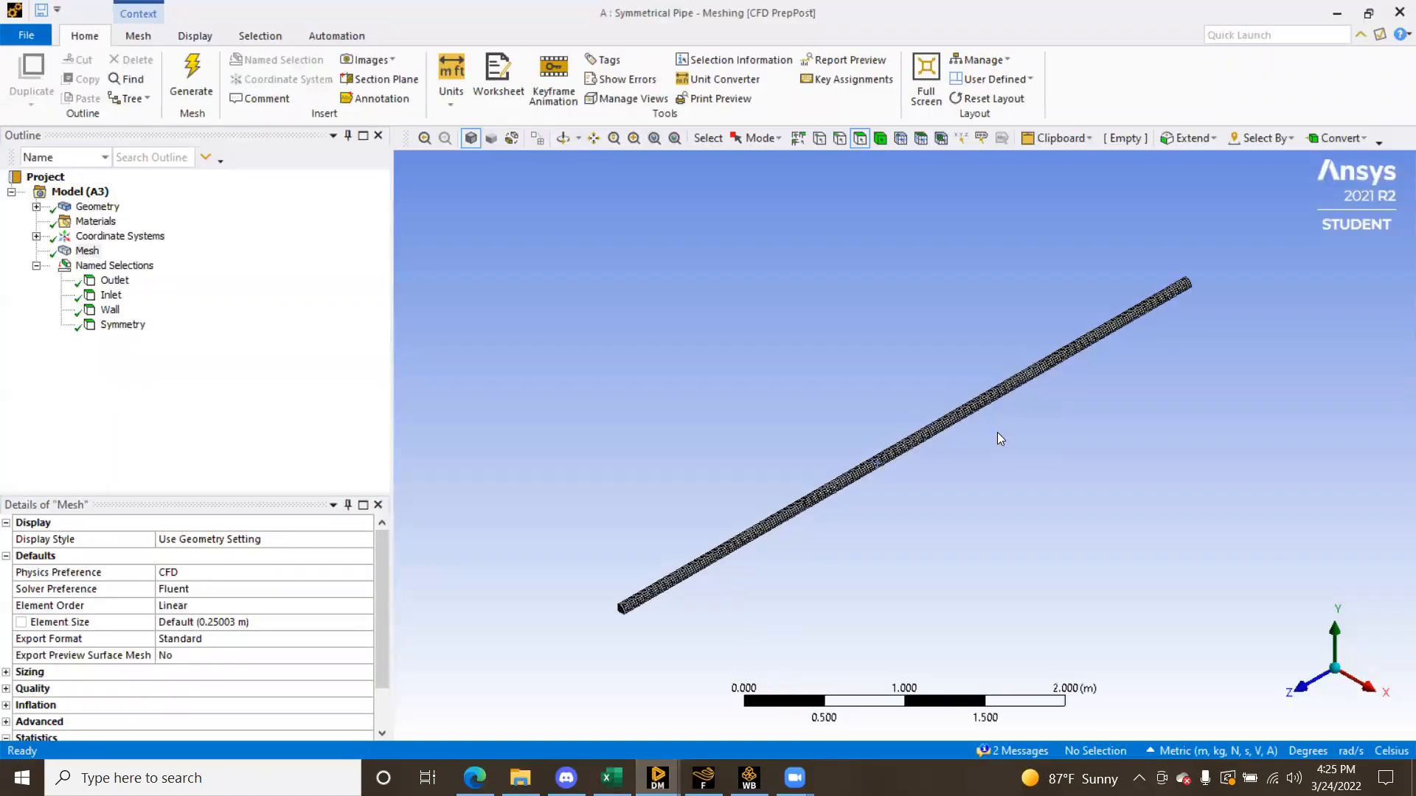
Examine the mesh on the quarter-circle end face and along the pipe wall, along with the mesh statistics
scroll(1054, 419, up, 3)
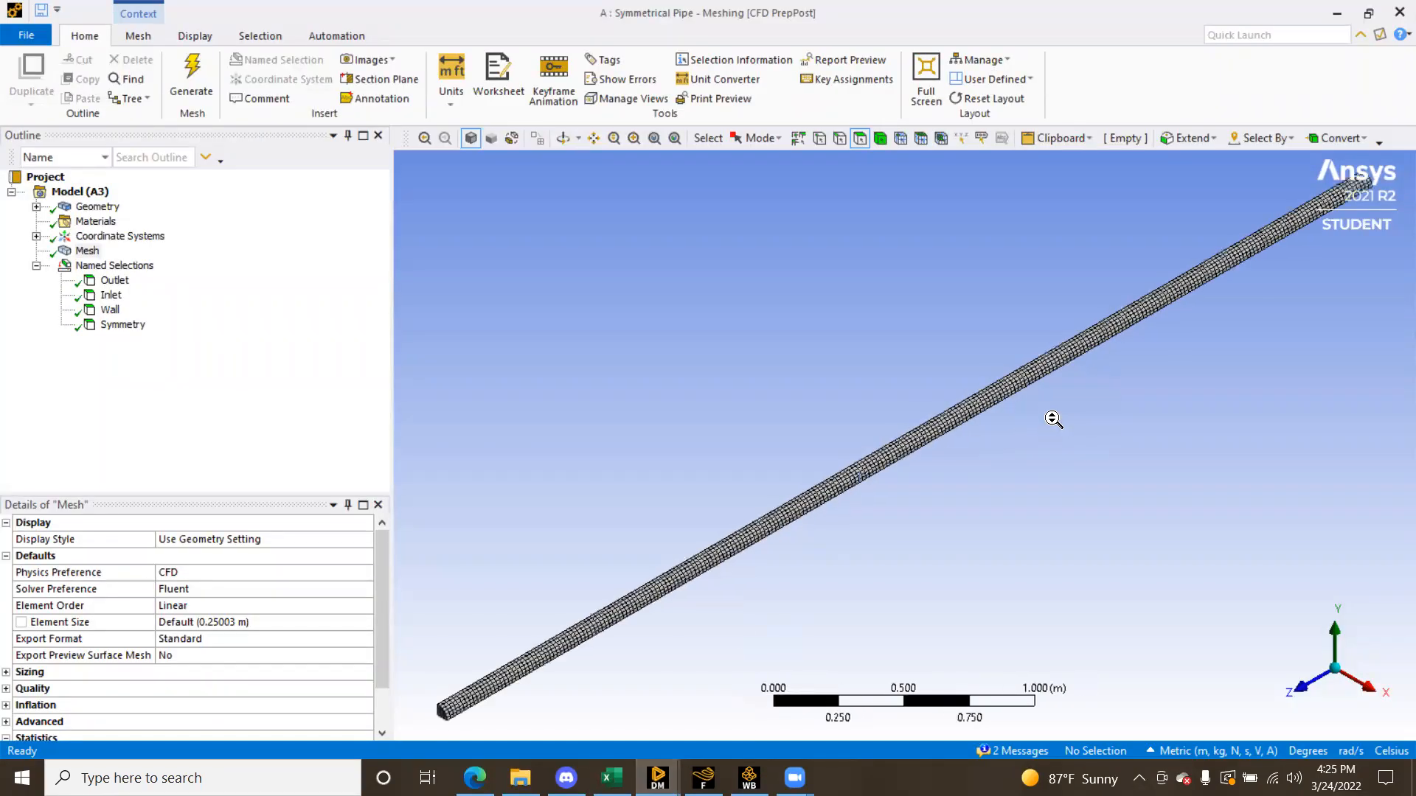
scroll(1053, 418, up, 2)
click(1301, 687)
drag(845, 404, 957, 477)
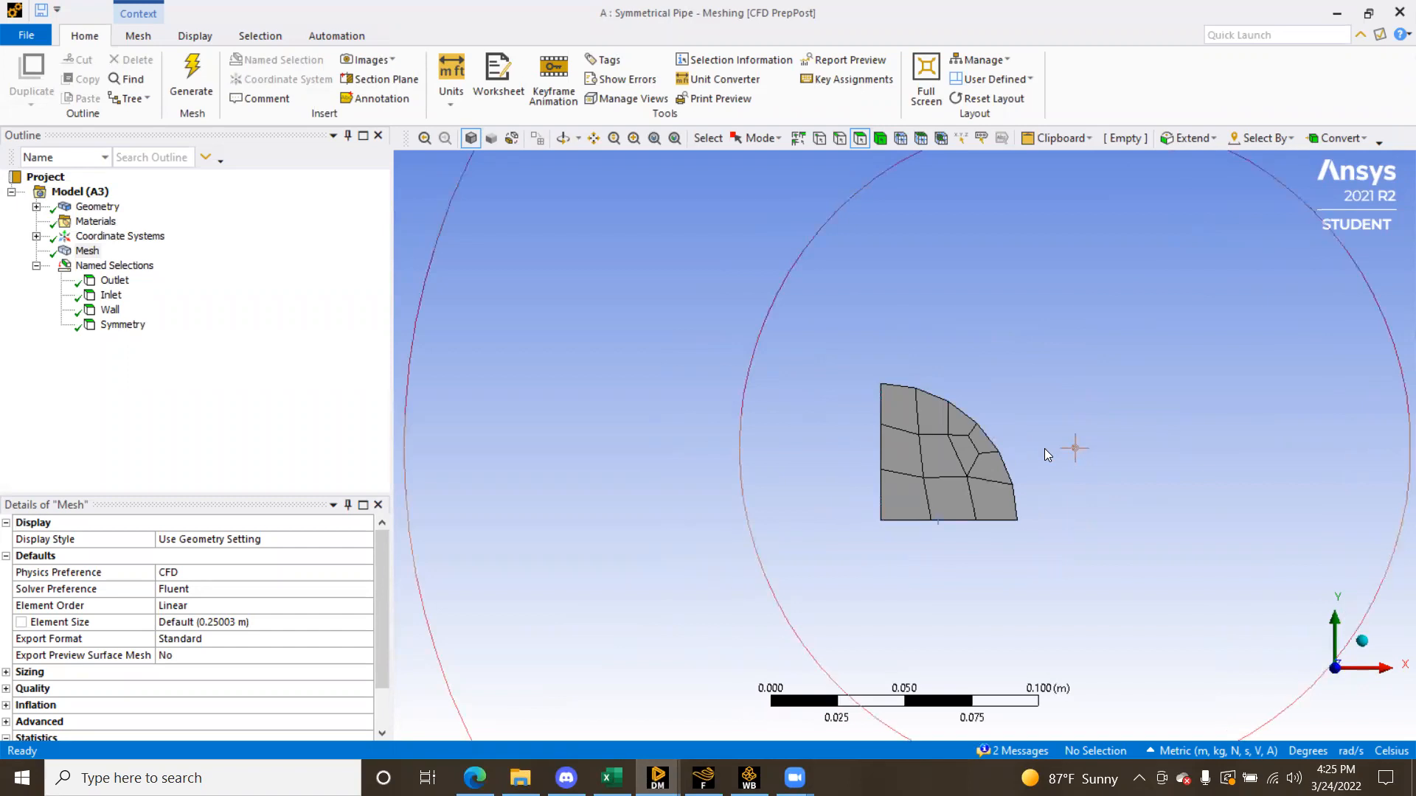
scroll(62, 726, down, 2)
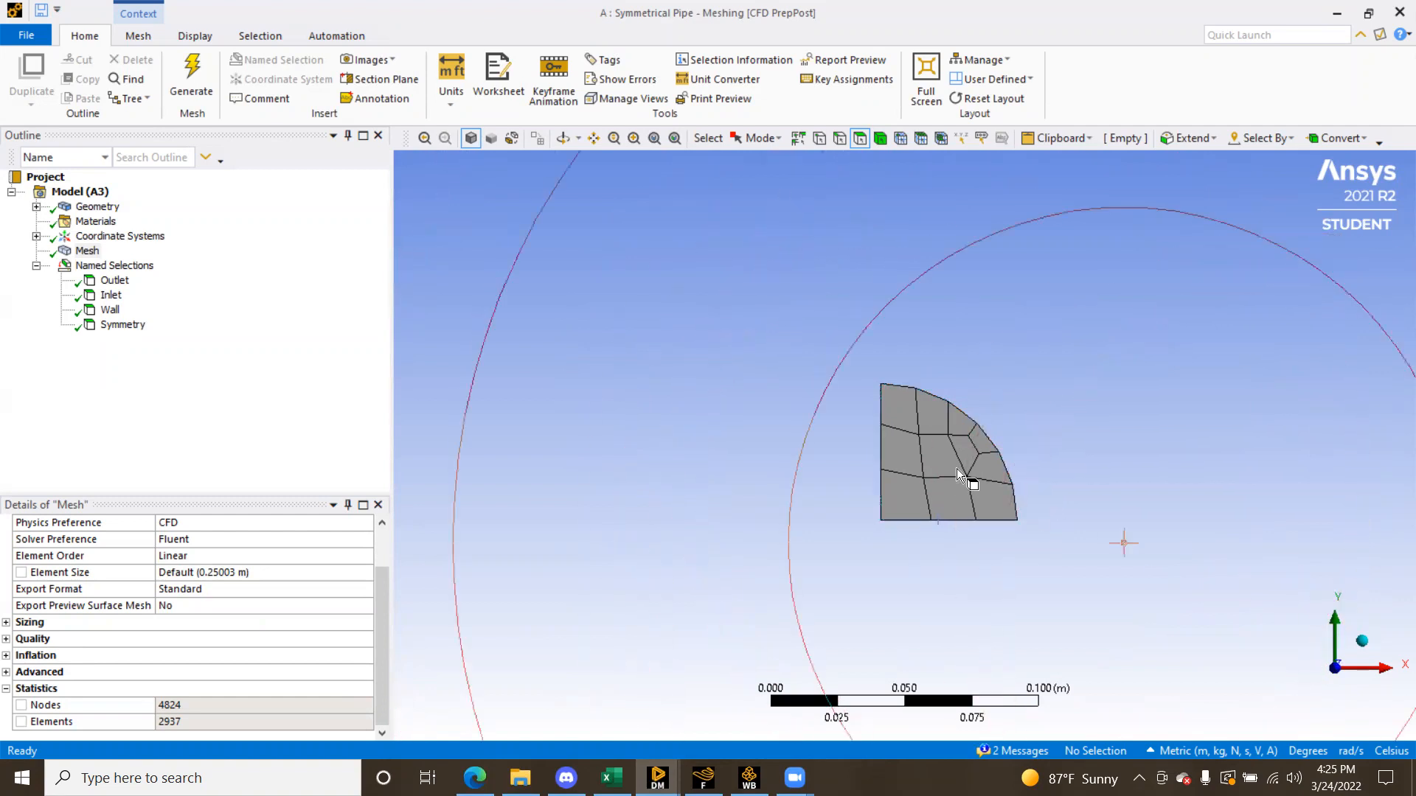
scroll(951, 461, down, 2)
scroll(949, 458, down, 1)
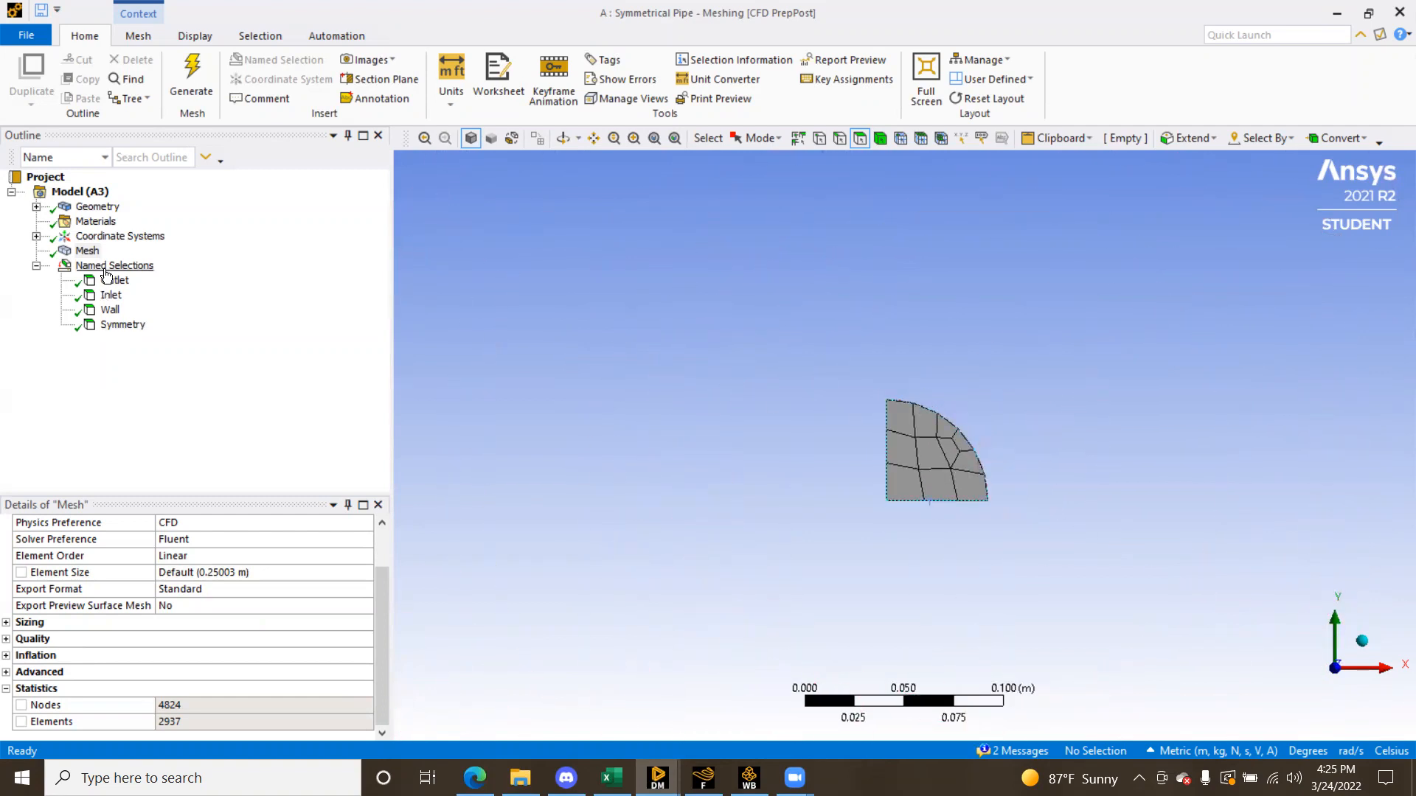
click(1362, 641)
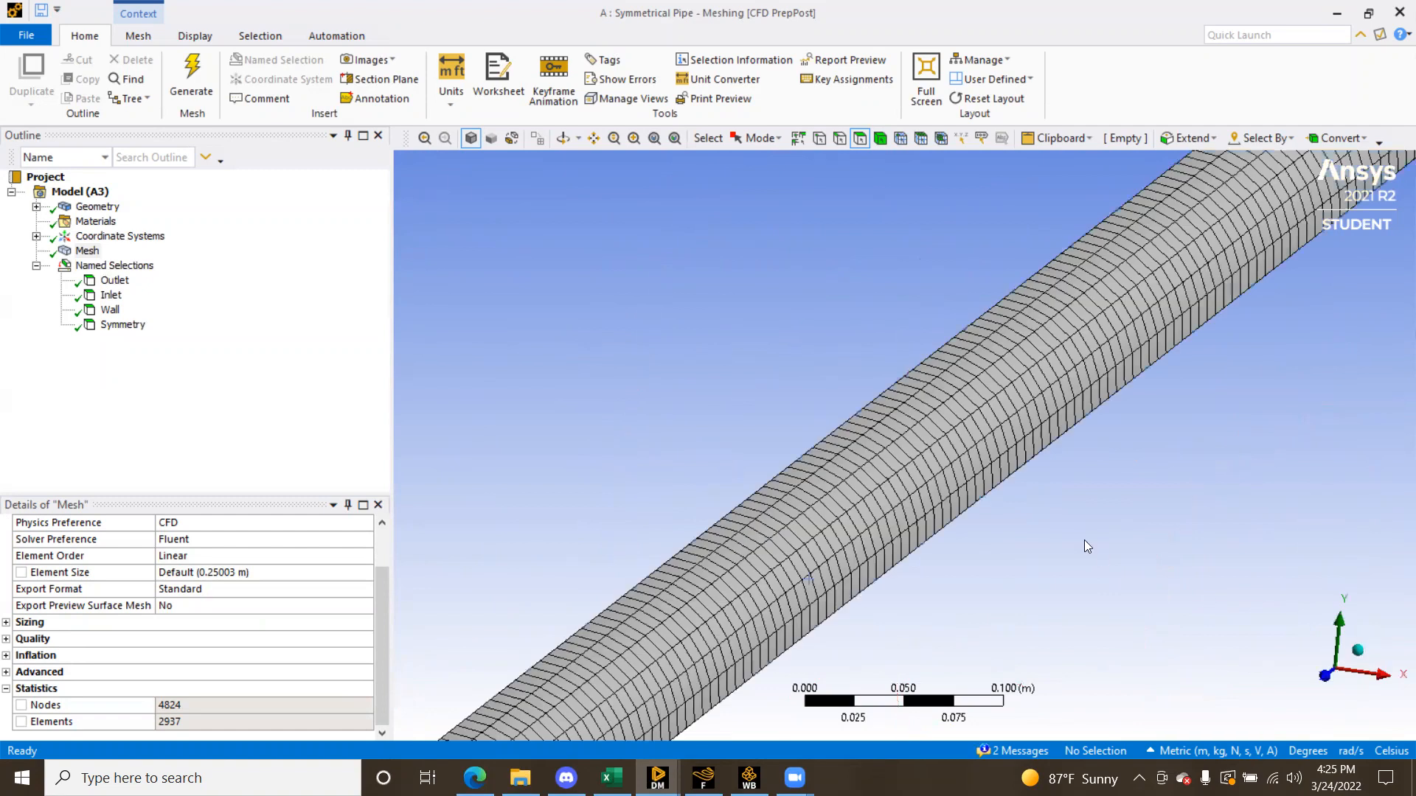
Display the Outlet and Inlet named selections to check which end face of the pipe each one covers
click(1302, 685)
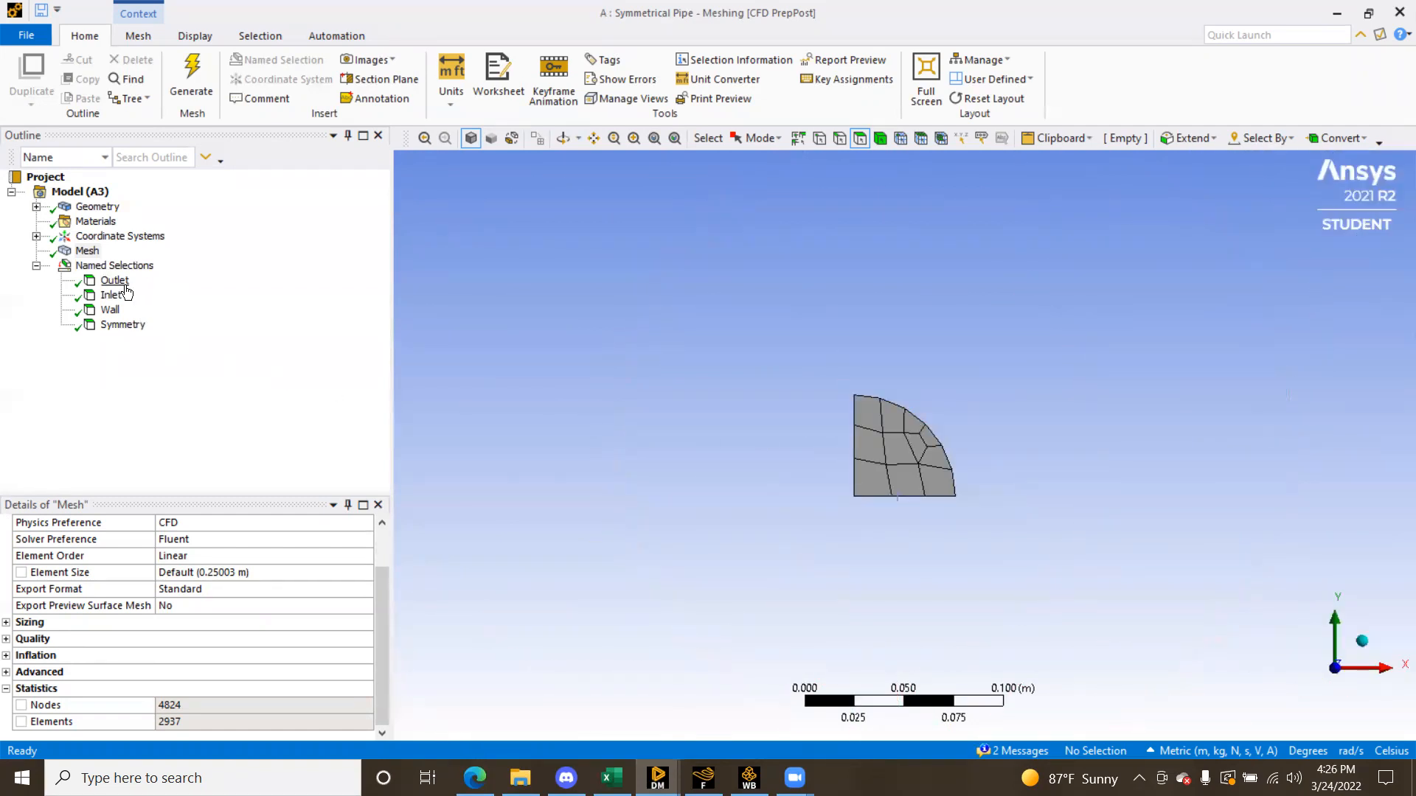
click(124, 284)
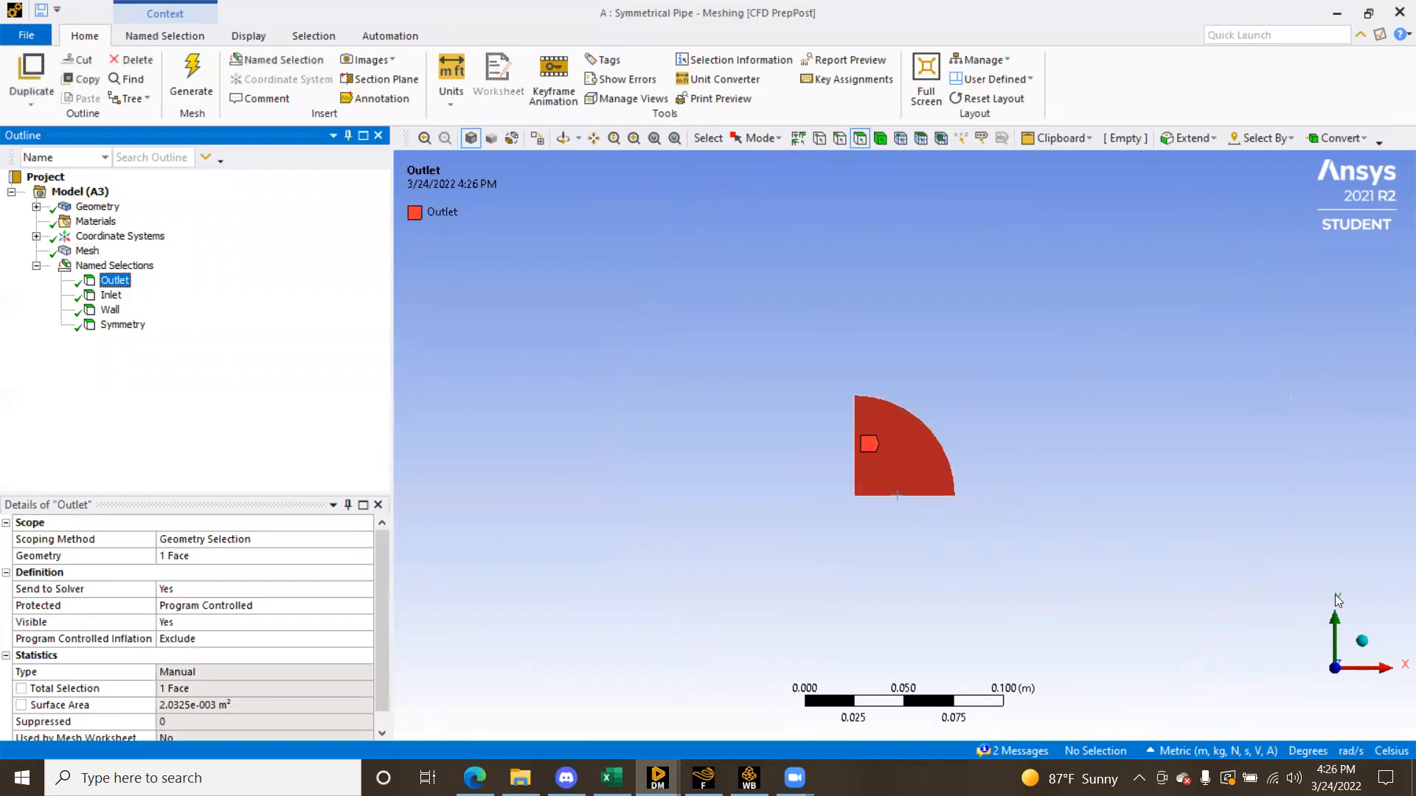
click(1363, 641)
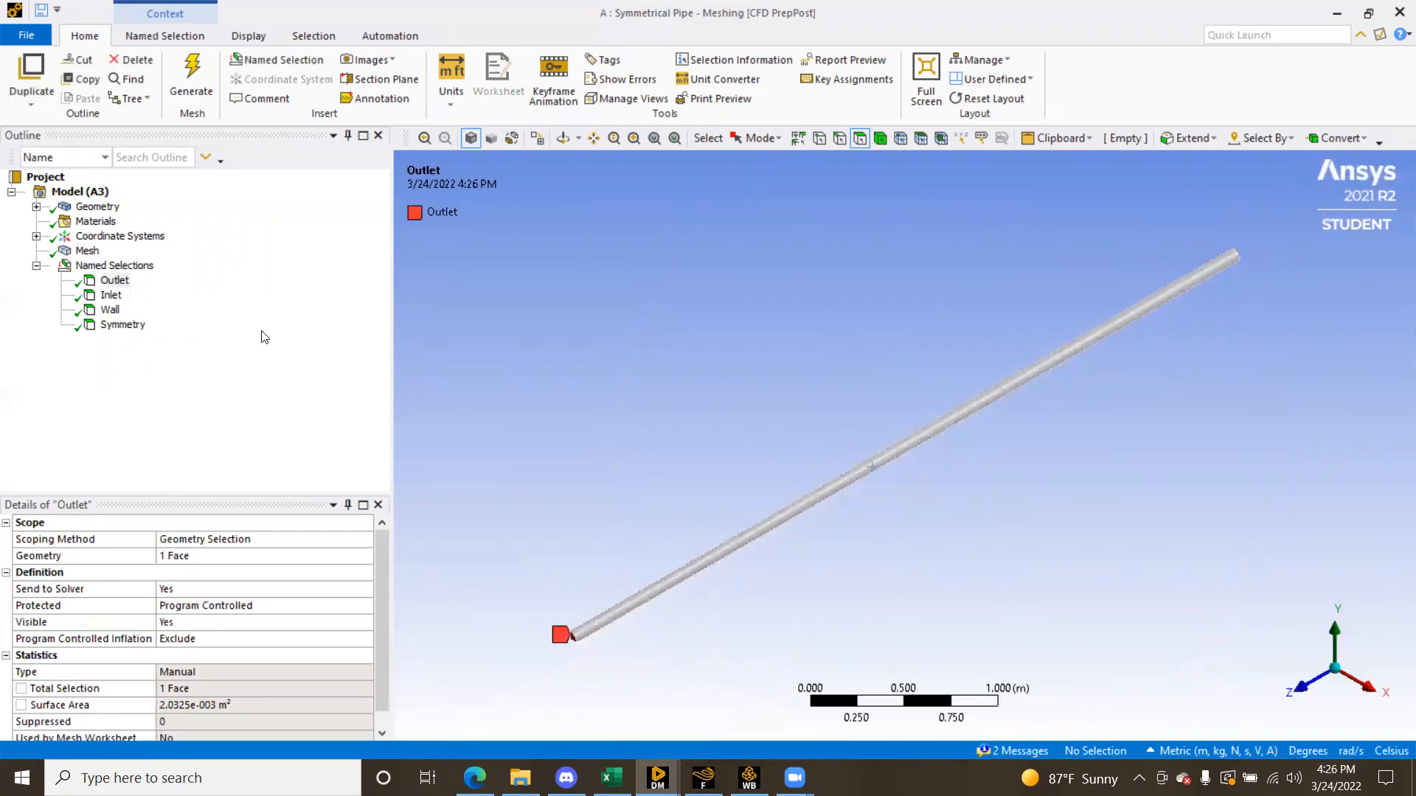
click(111, 295)
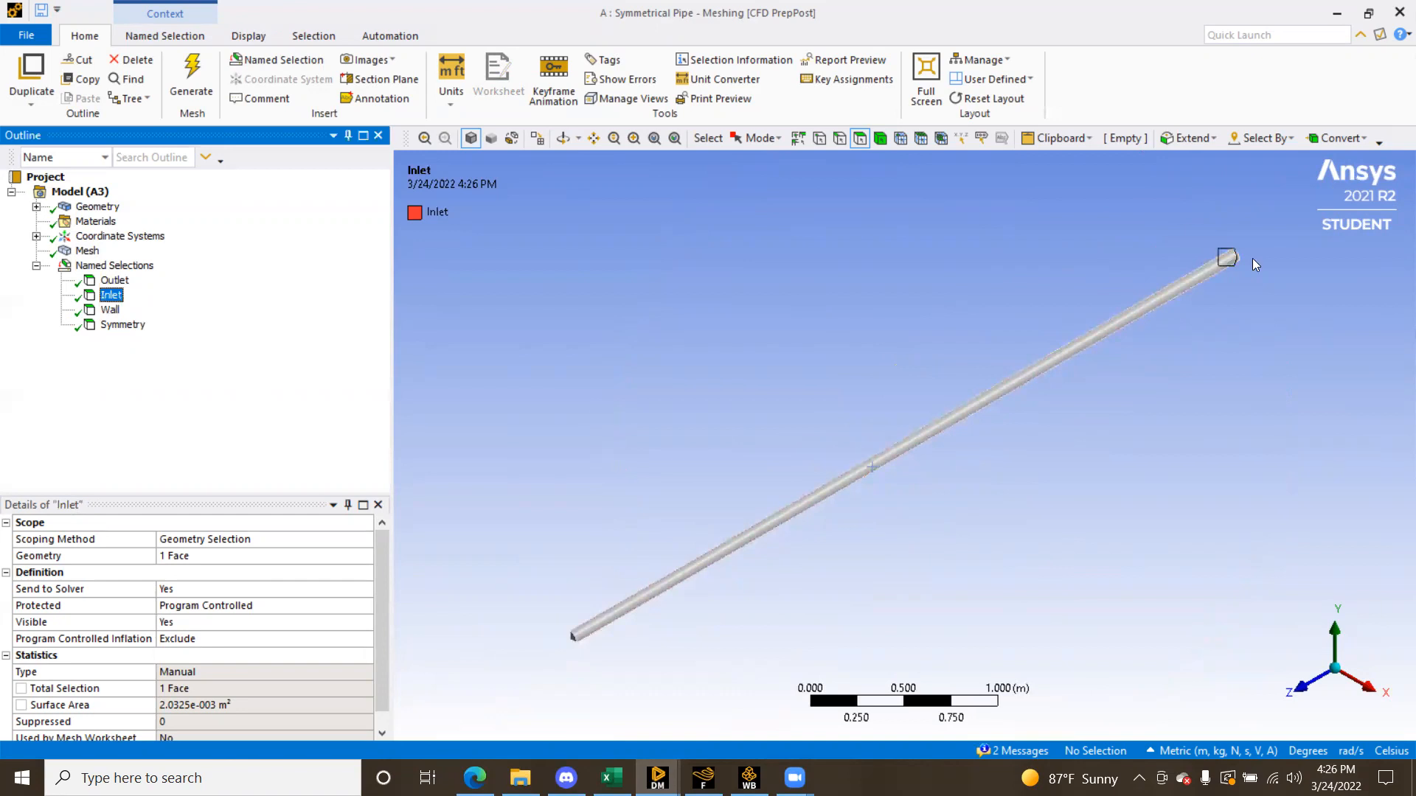
Display the Wall named selection and check from two viewing directions which pipe face it covers
click(110, 310)
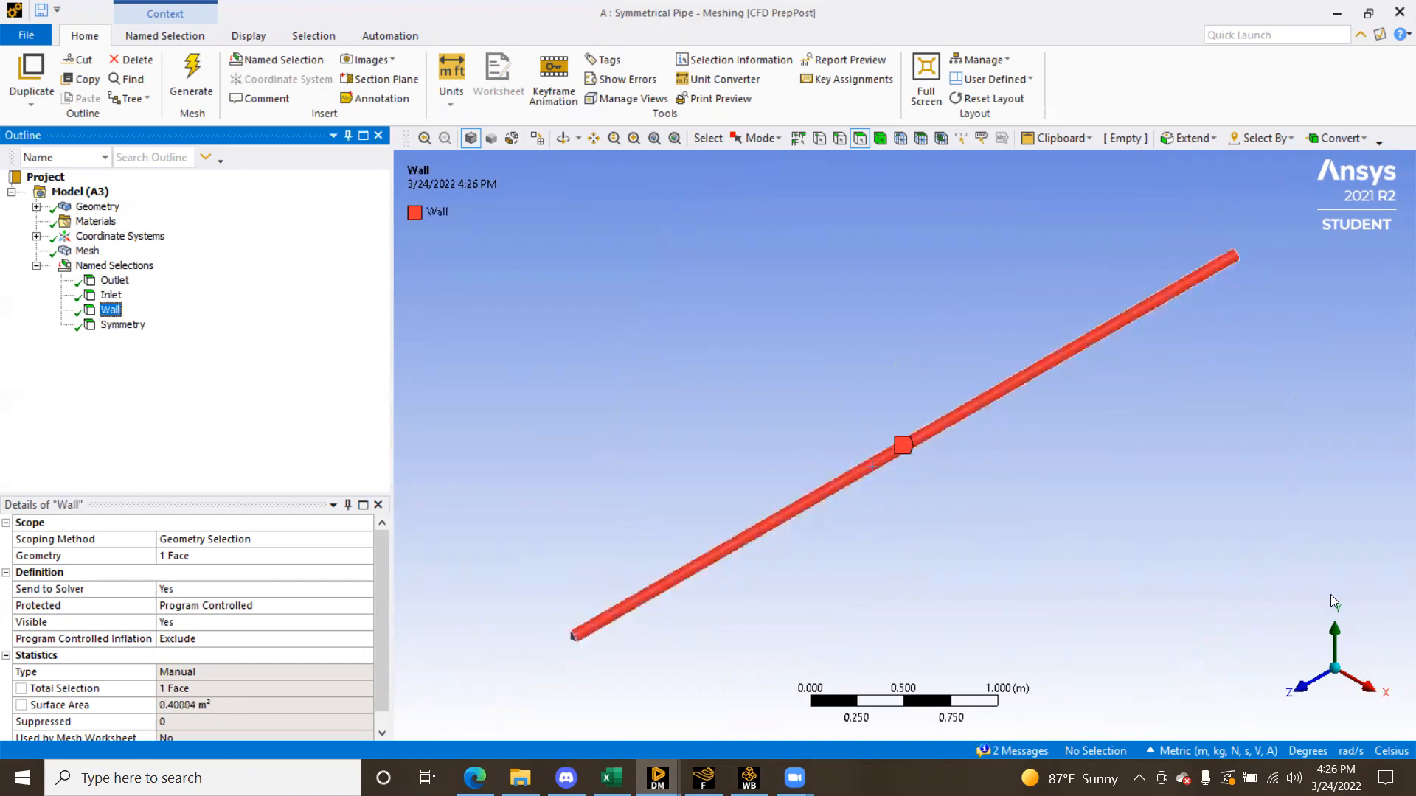
click(1316, 662)
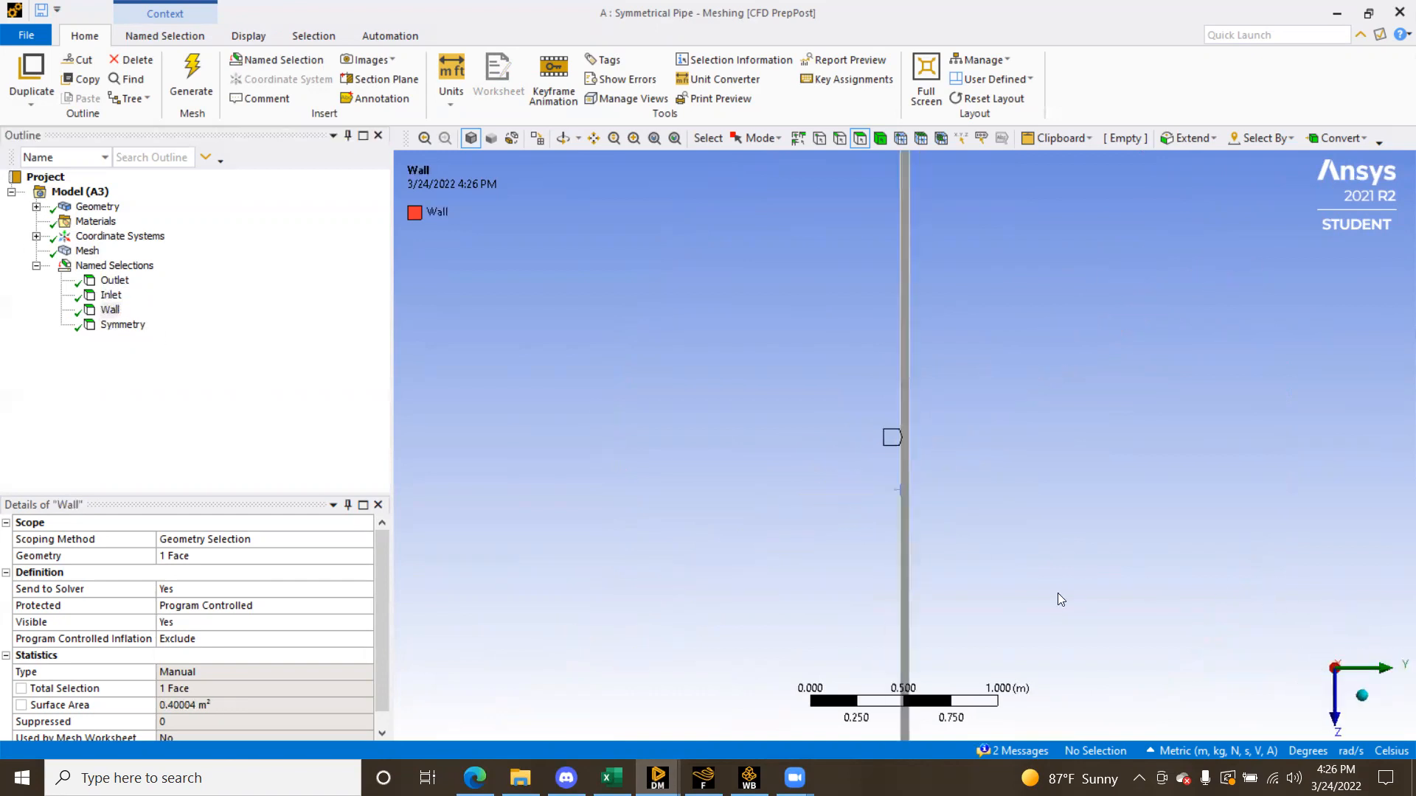
click(1358, 697)
Display the Symmetry named selection and examine the flat pipe faces it covers from several viewing directions
click(124, 326)
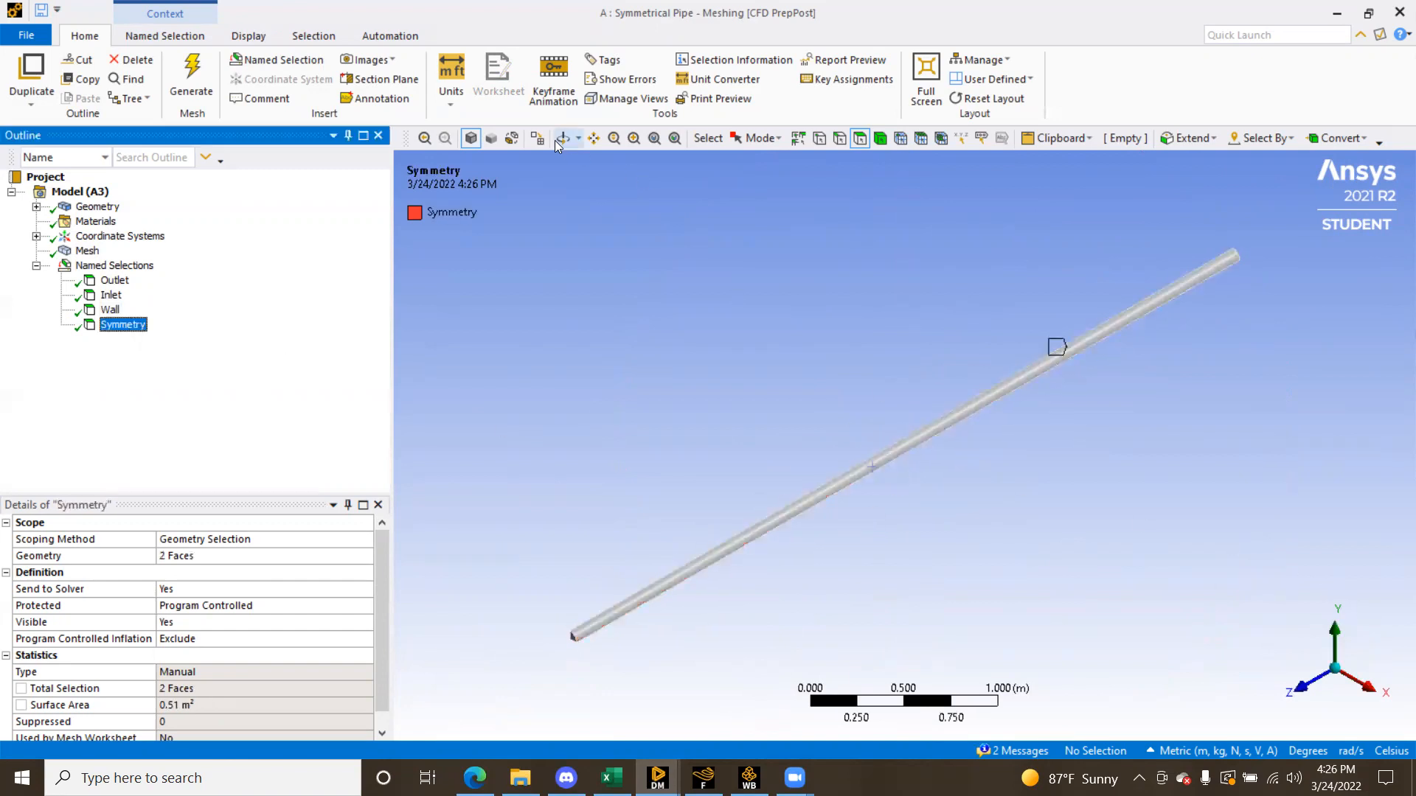
click(1309, 657)
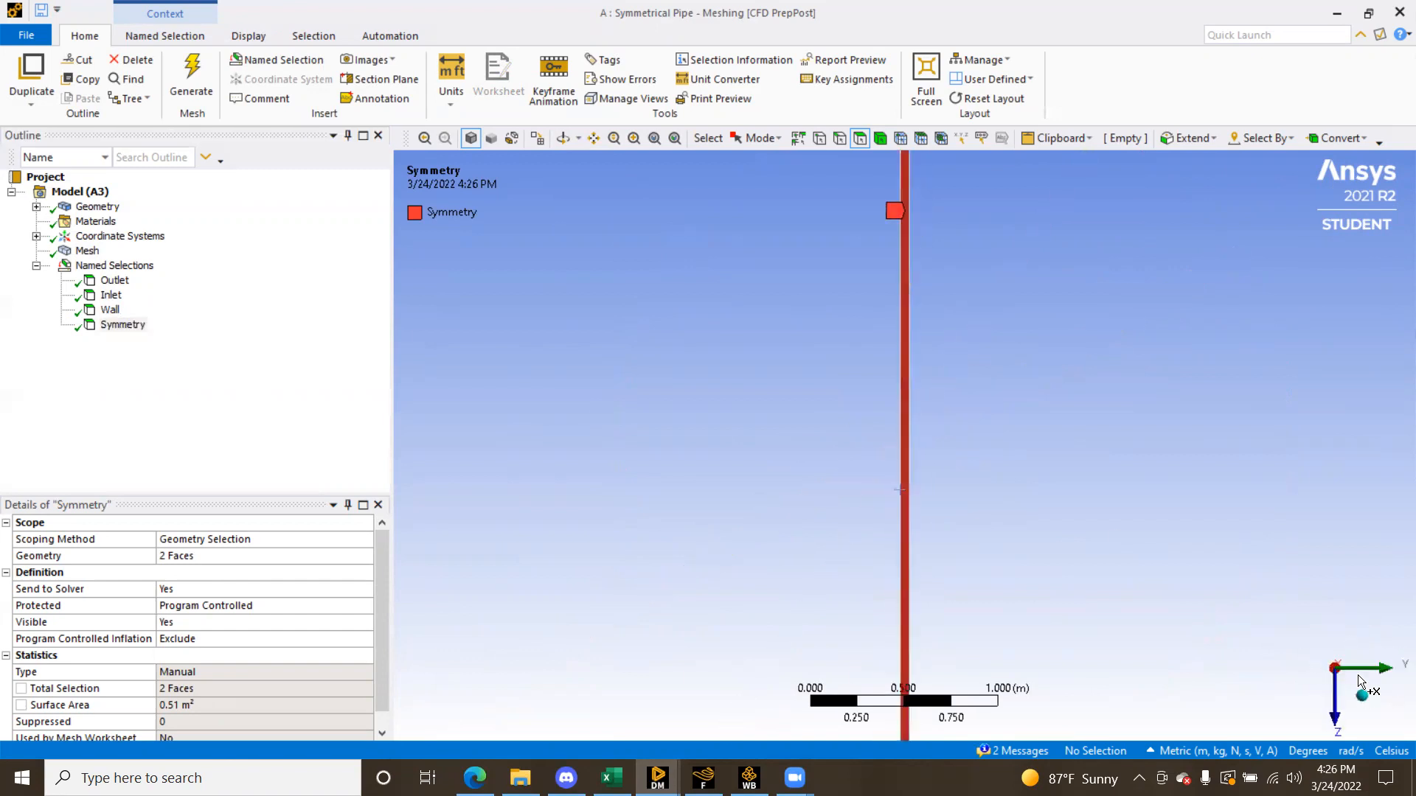
click(1336, 710)
click(1362, 699)
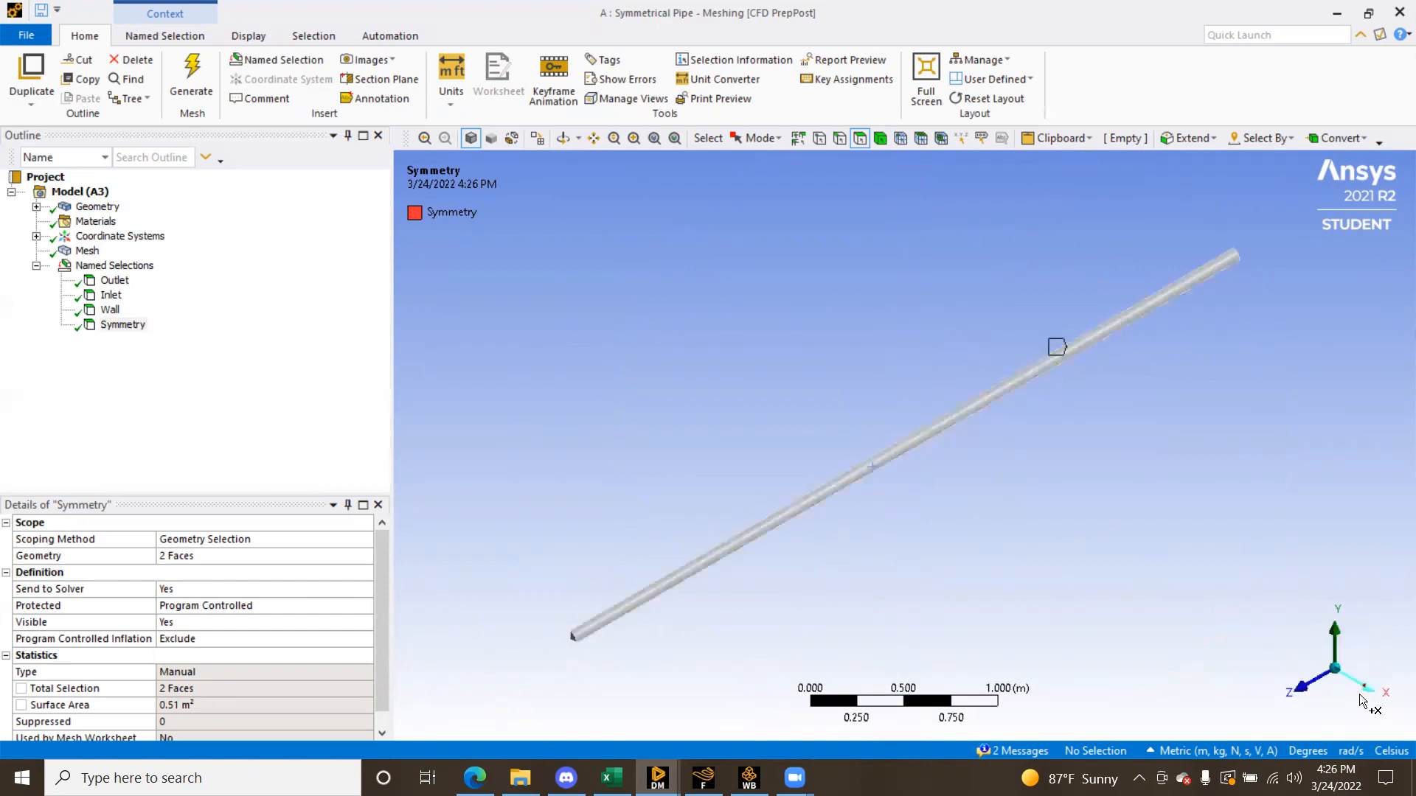
click(1341, 704)
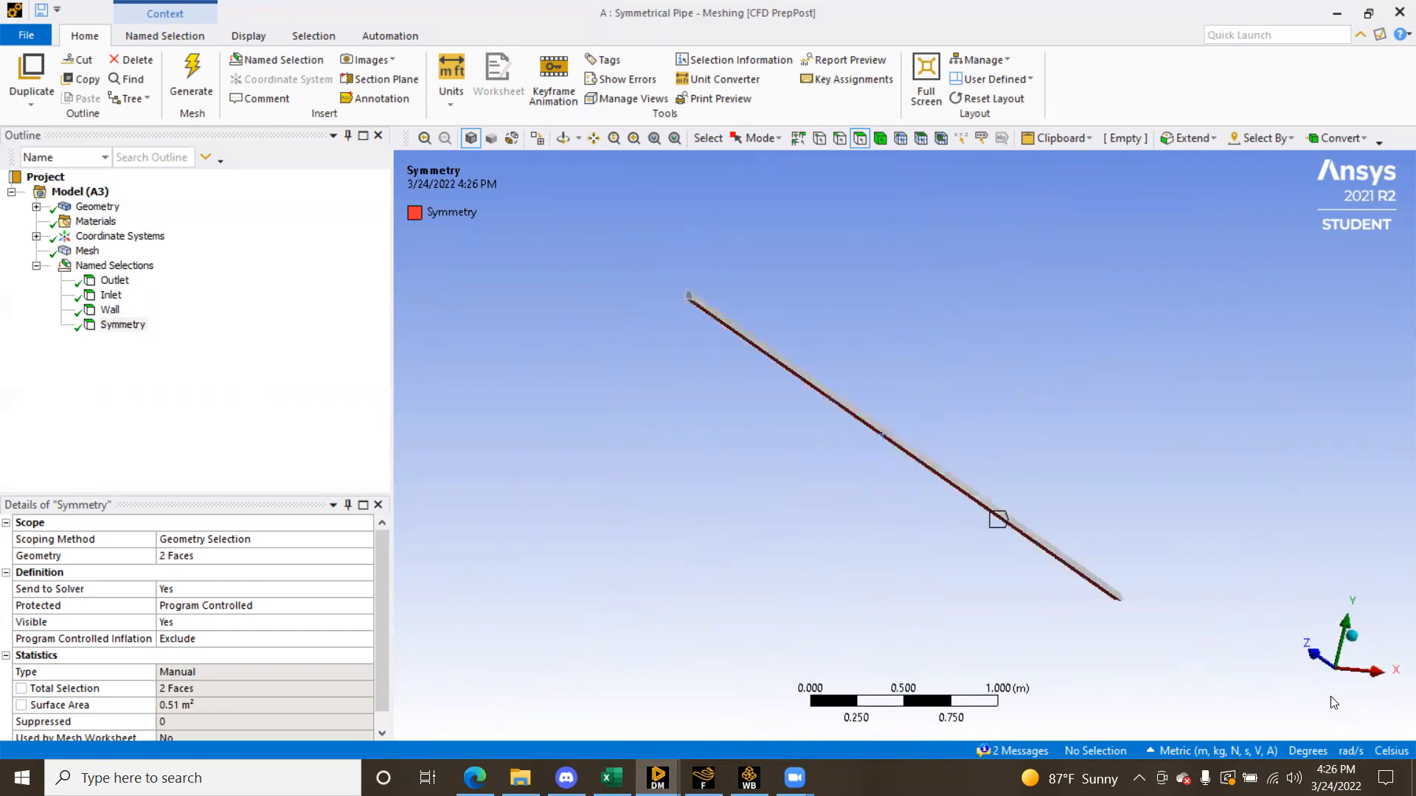
click(1362, 640)
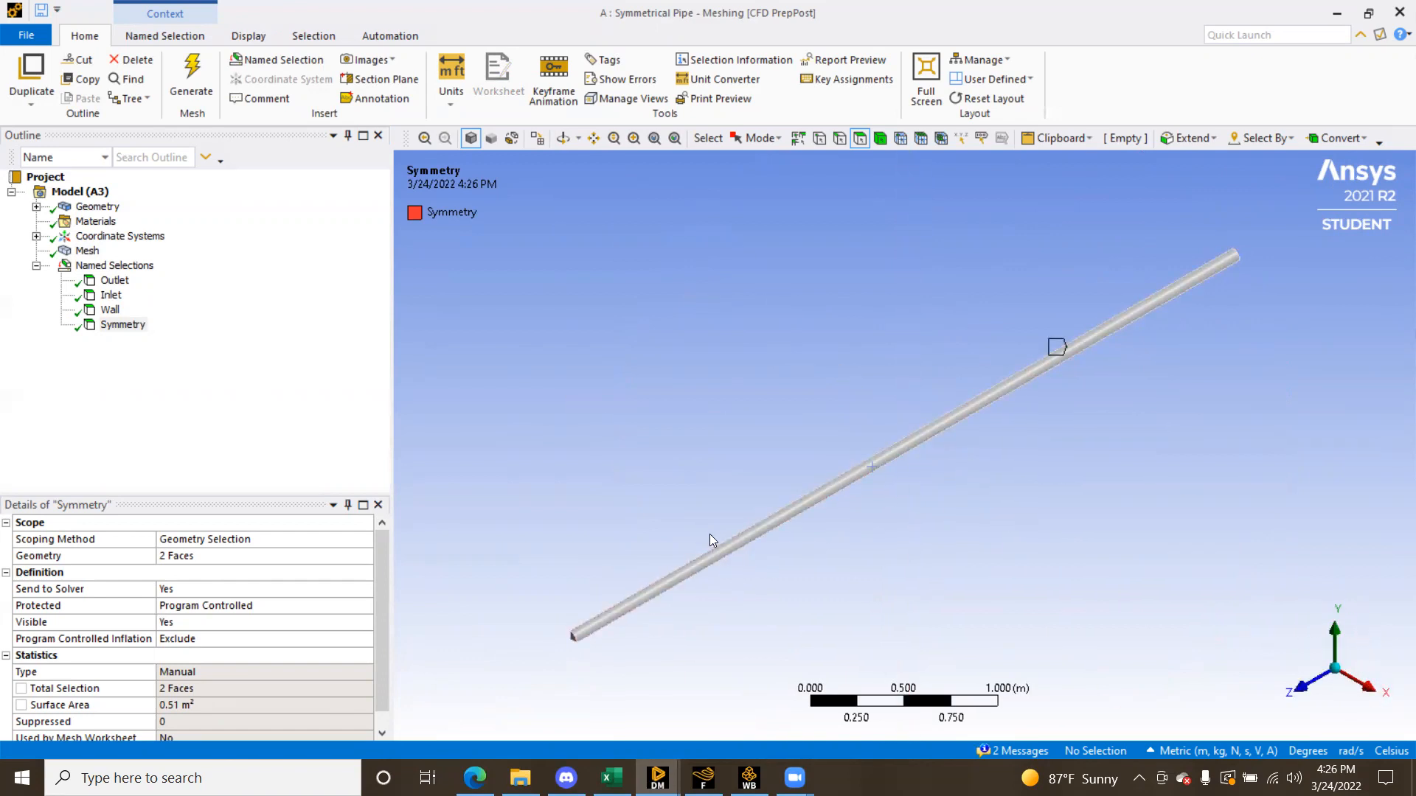
Collapse the named selections, view the pipe end-on and select its quarter-circle end face
click(35, 265)
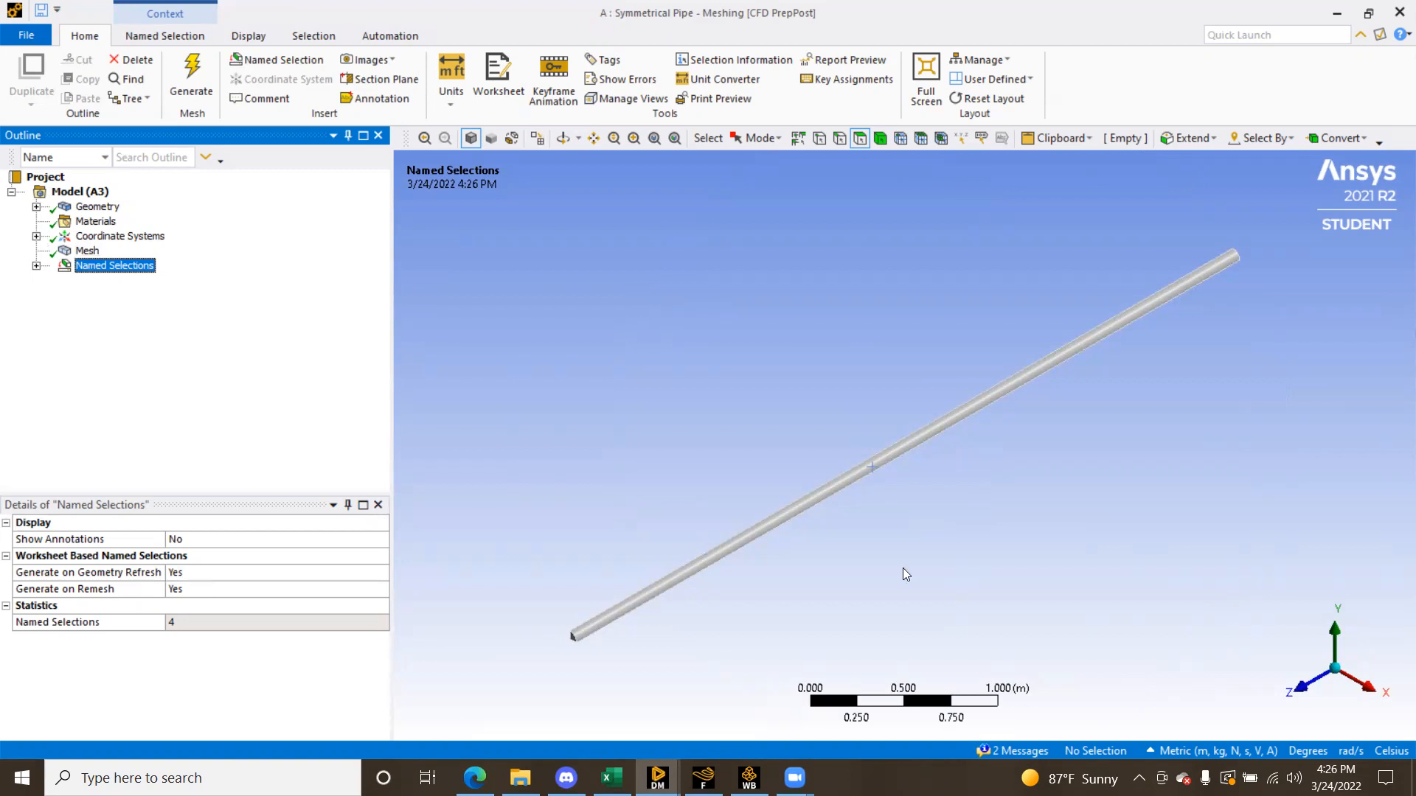
click(1388, 716)
click(1311, 687)
drag(851, 404, 968, 488)
drag(767, 376, 973, 520)
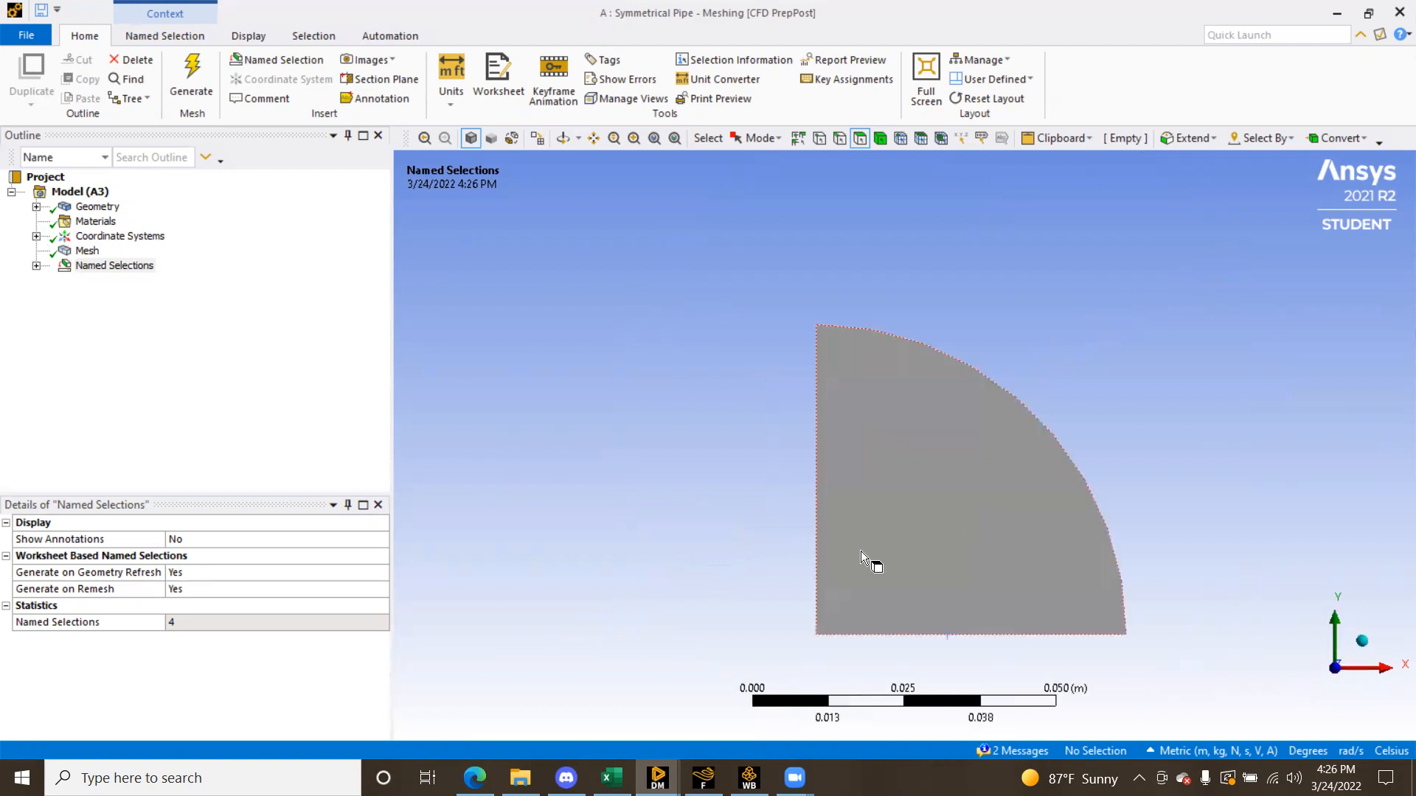
click(923, 525)
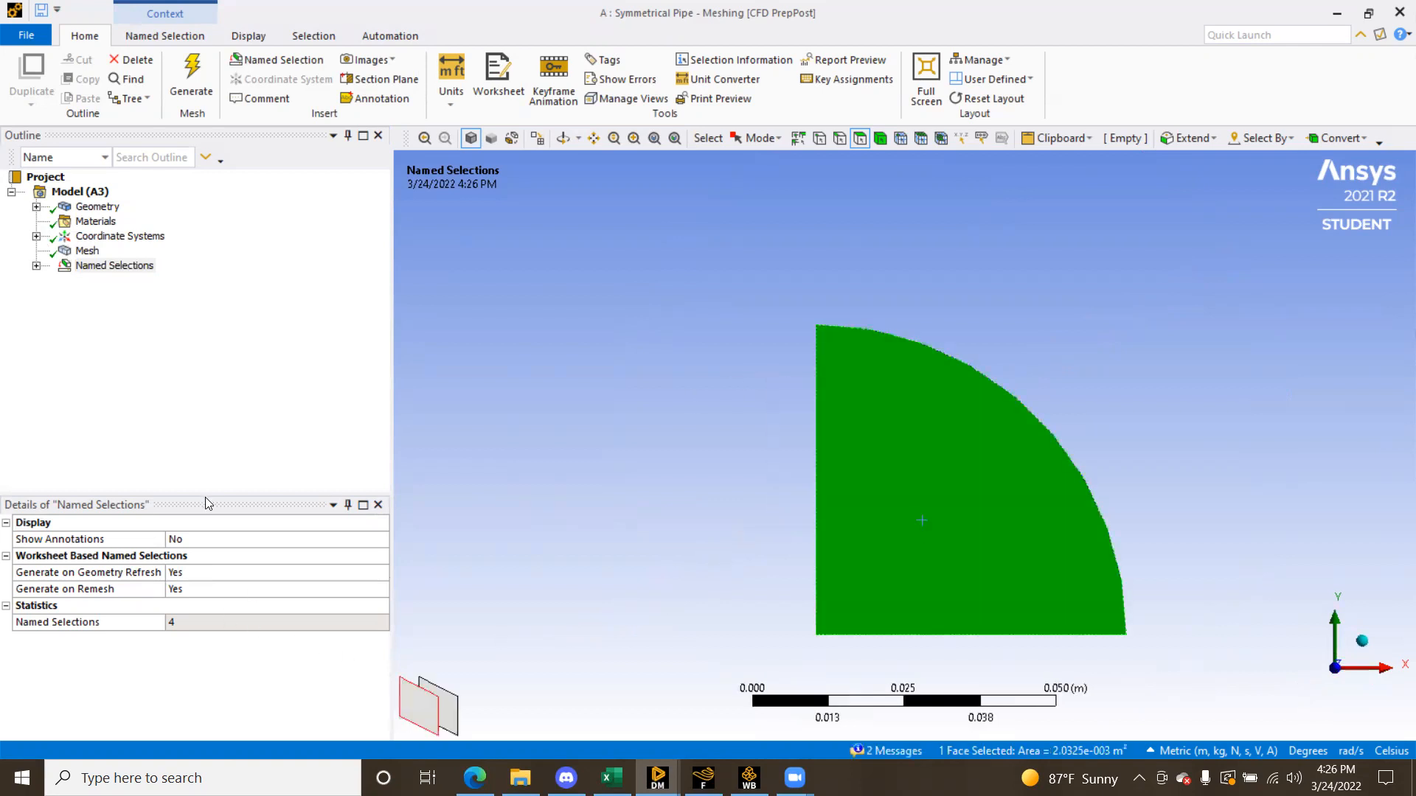
Collapse the Display, Worksheet Based Named Selections and Statistics details, along with the whole Model (A3) tree
click(6, 605)
click(5, 555)
click(6, 522)
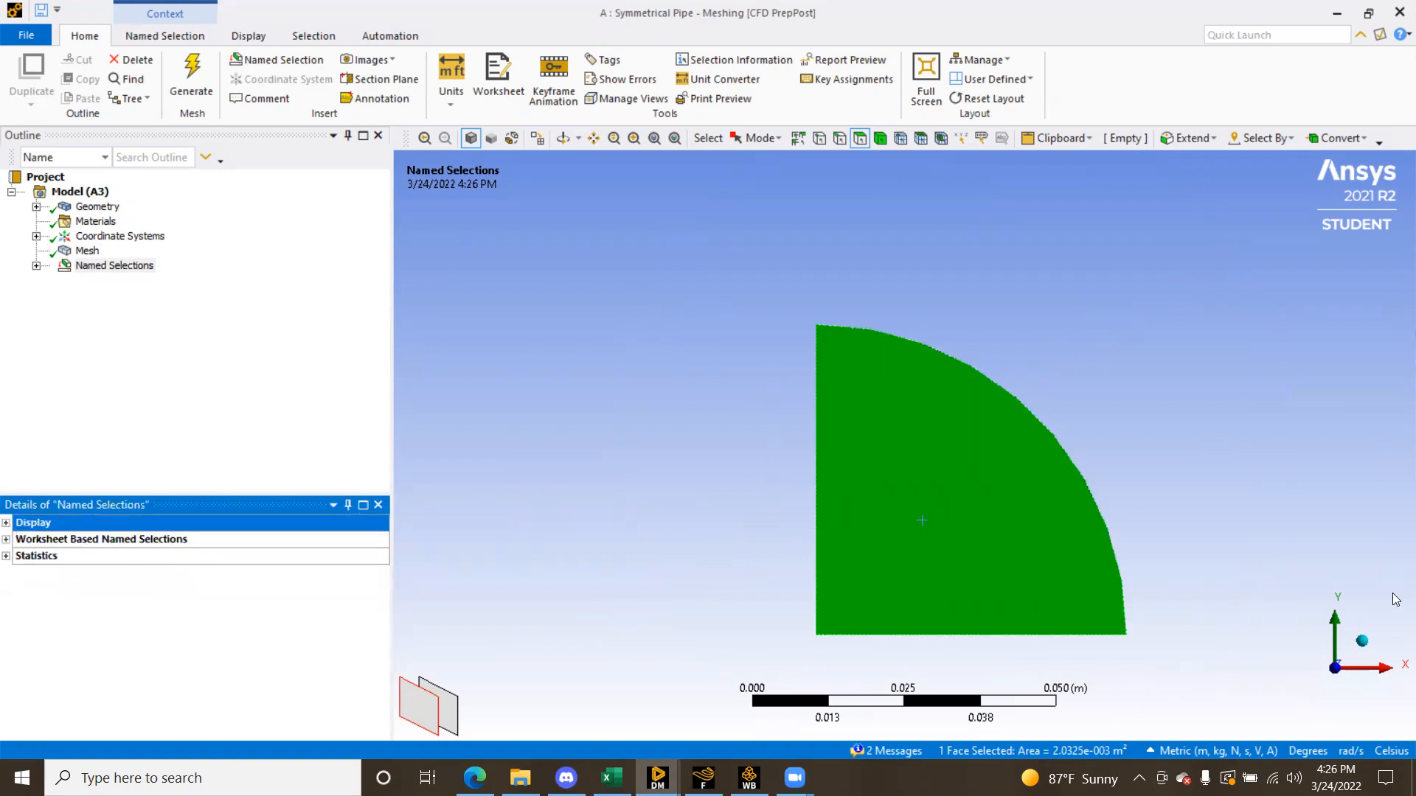
click(1363, 641)
click(1312, 681)
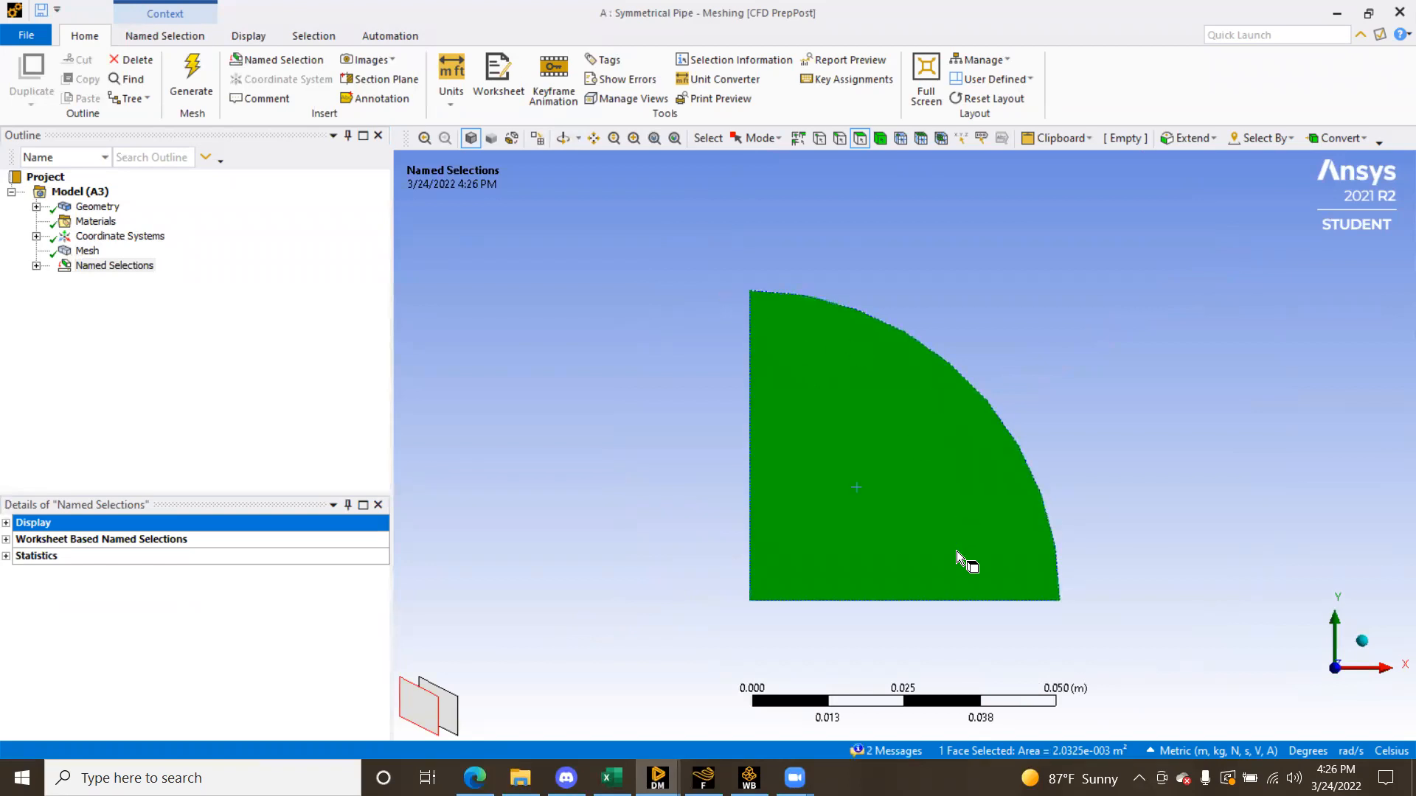
click(12, 193)
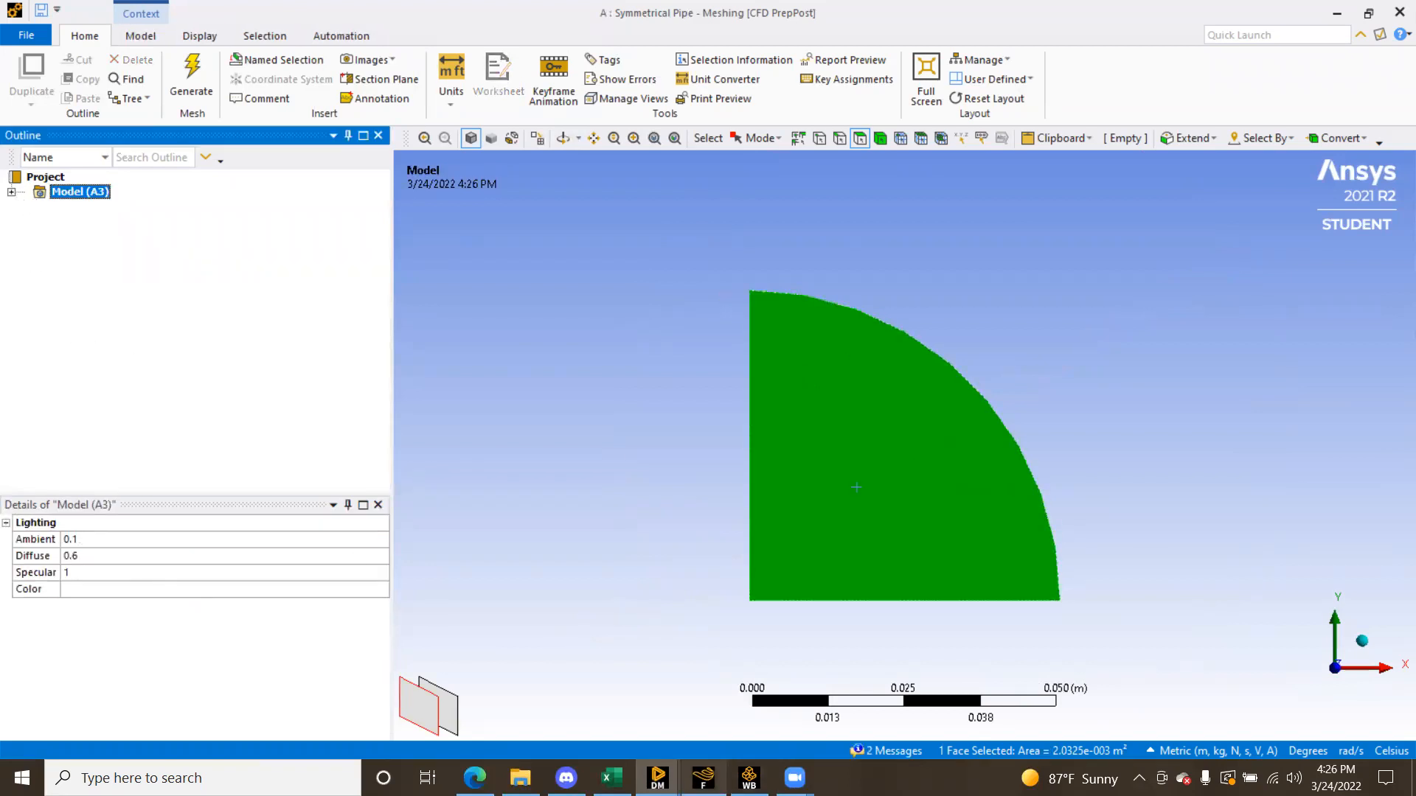
Switch to Workbench and open the Setup of the Symmetrical Pipe system in Fluent
click(749, 778)
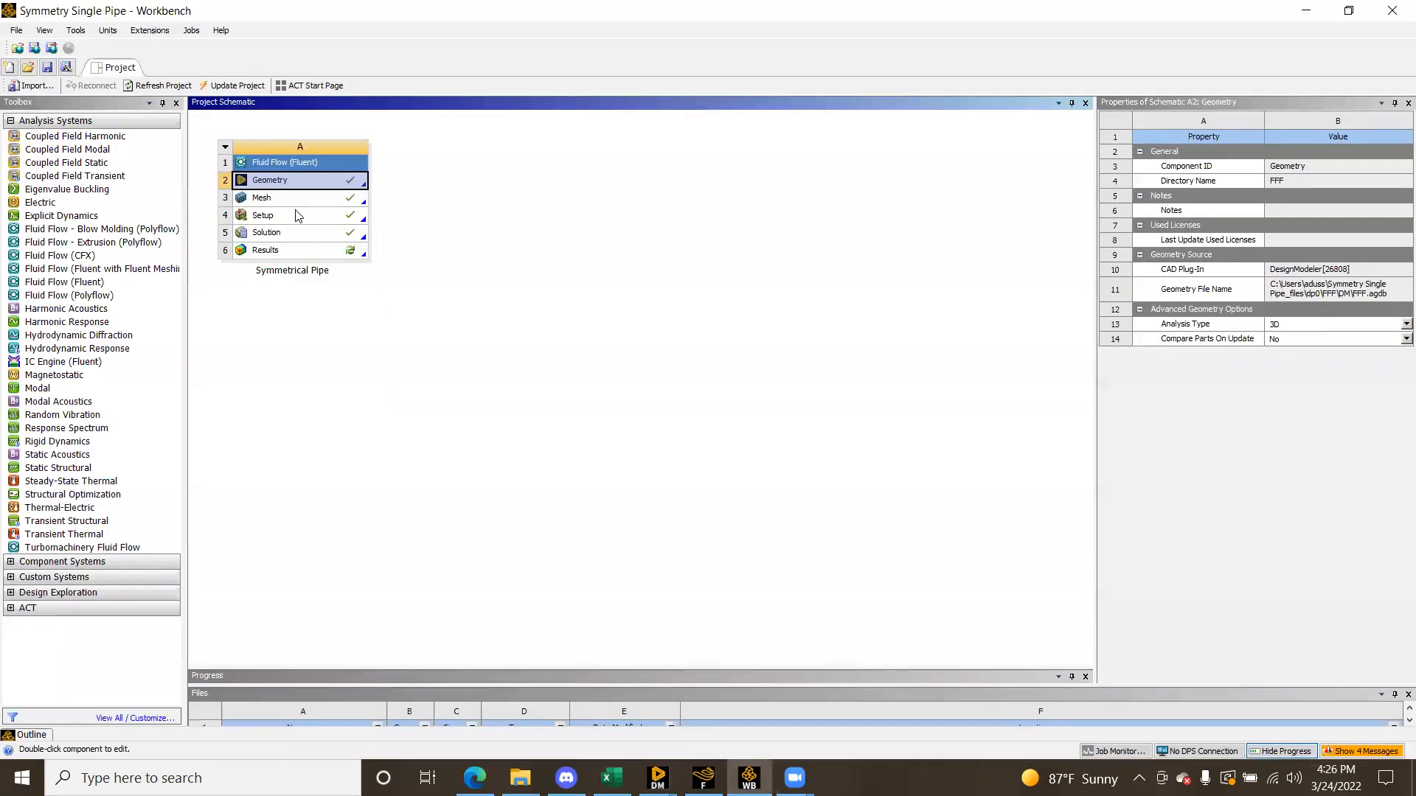
click(298, 215)
click(432, 224)
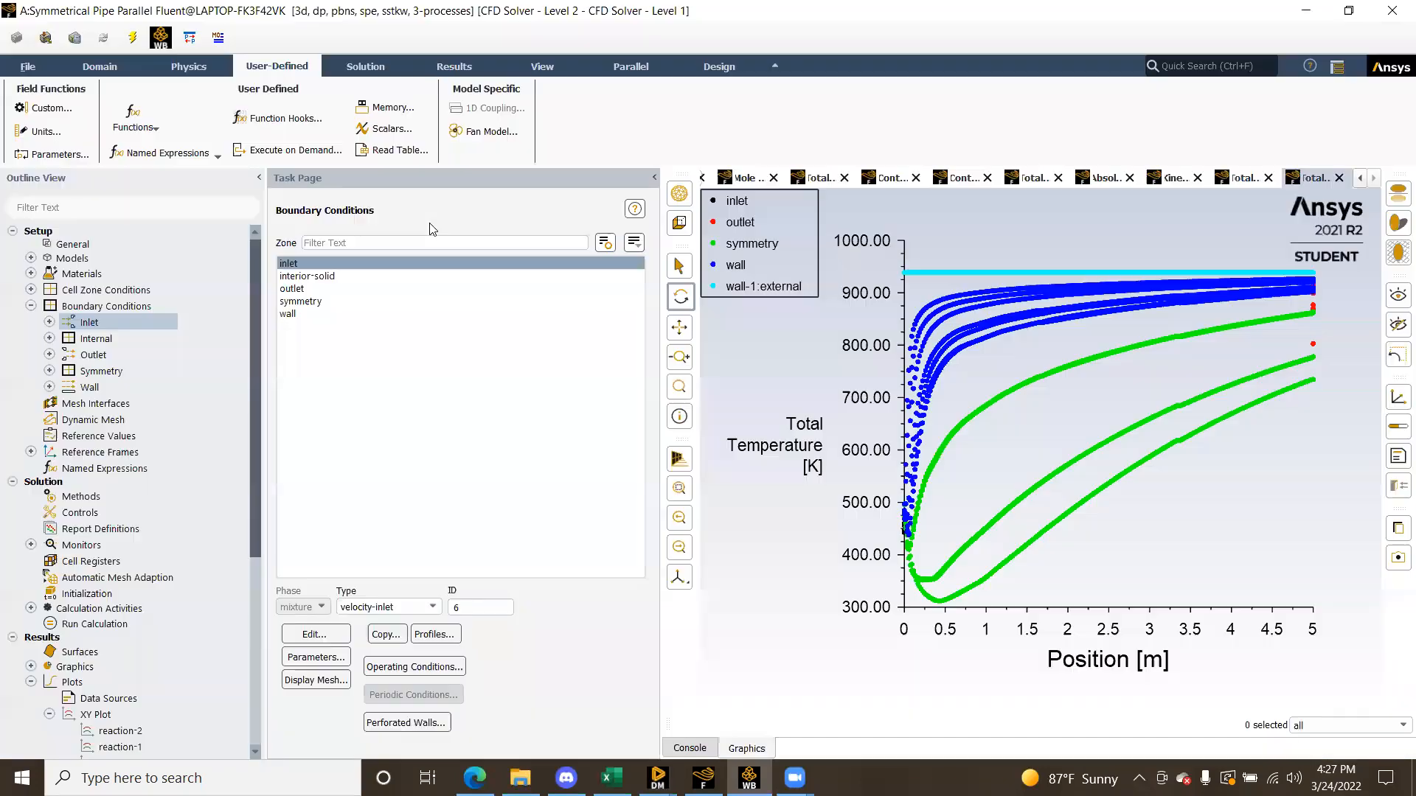
Review the physics models and the Species Model settings for species transport and reactions
click(31, 307)
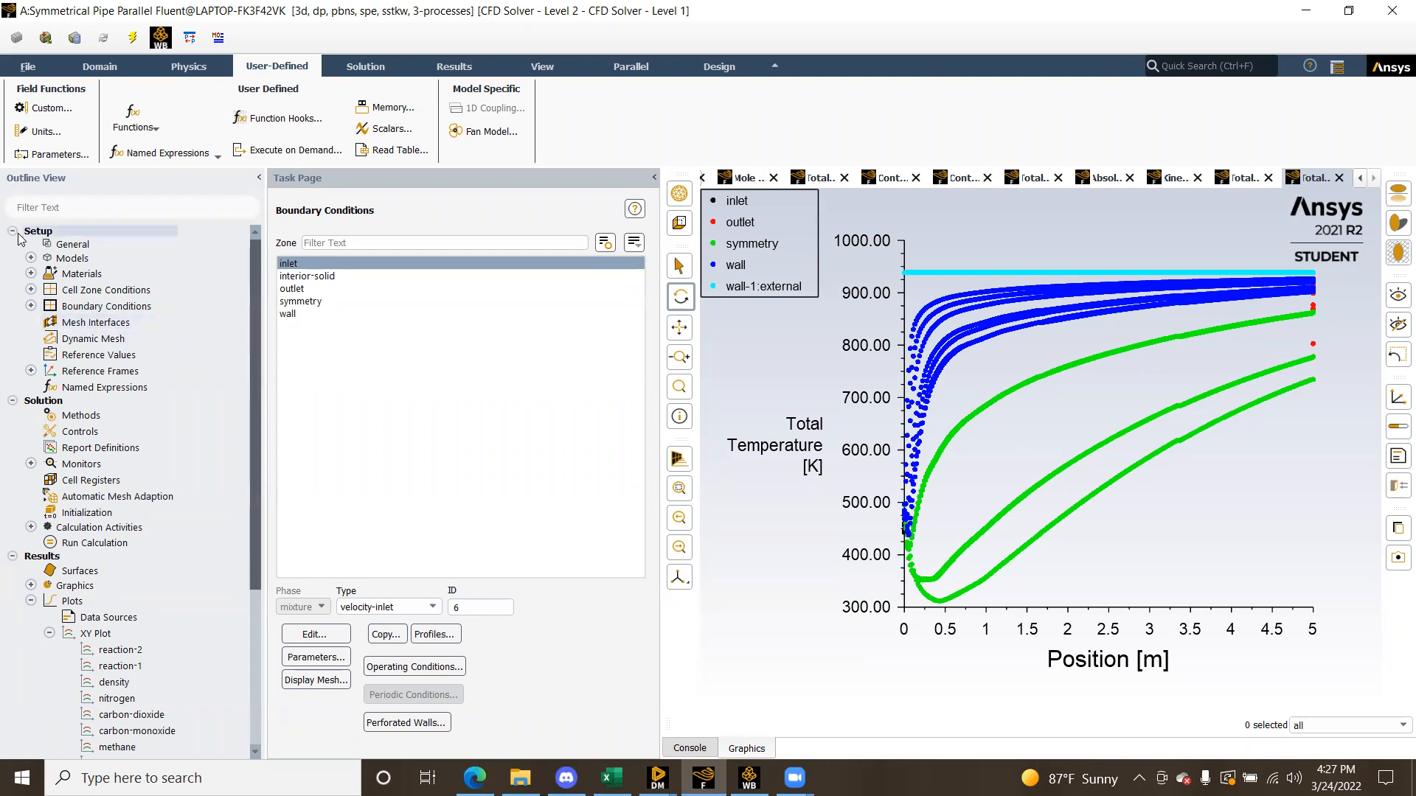
click(30, 258)
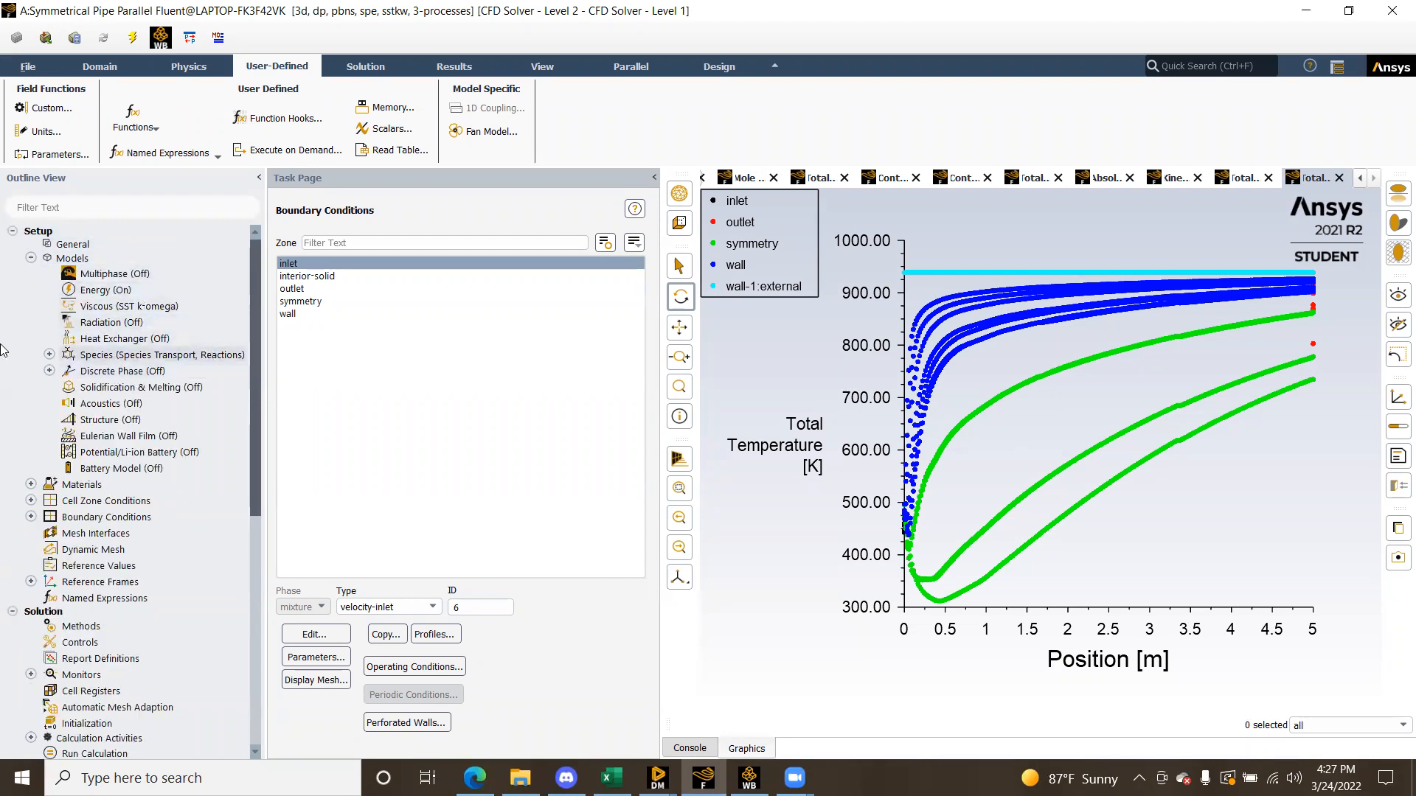
click(50, 355)
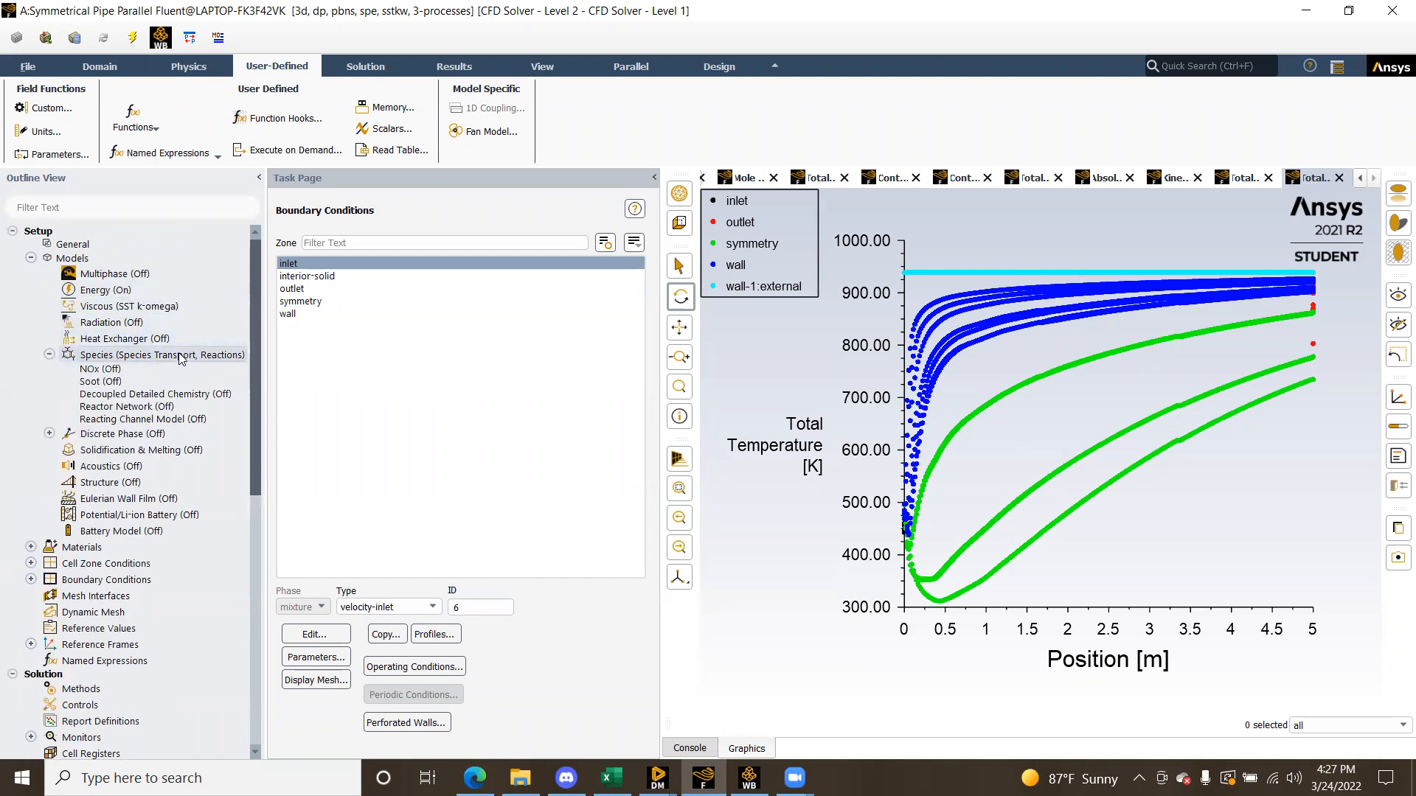
click(50, 354)
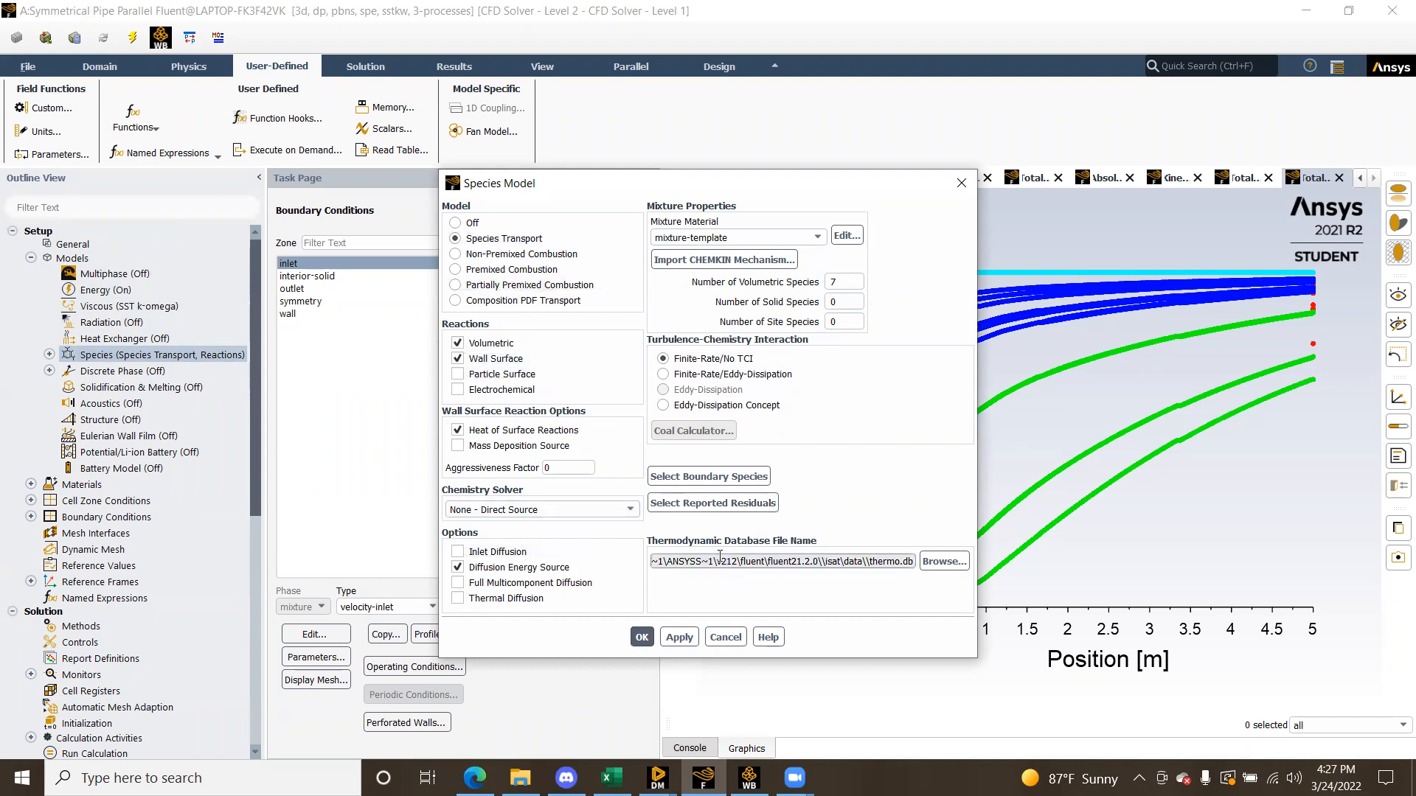
click(644, 642)
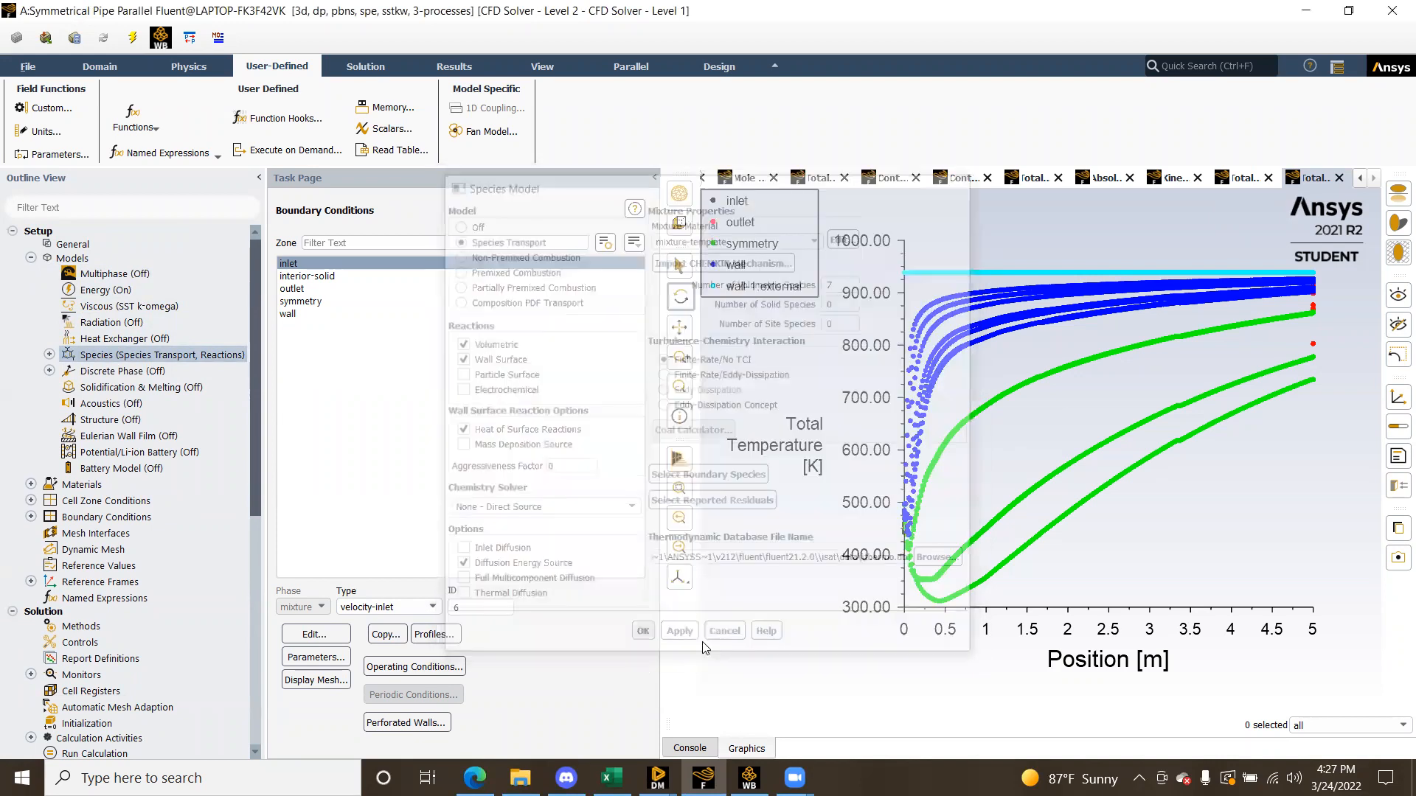
click(30, 257)
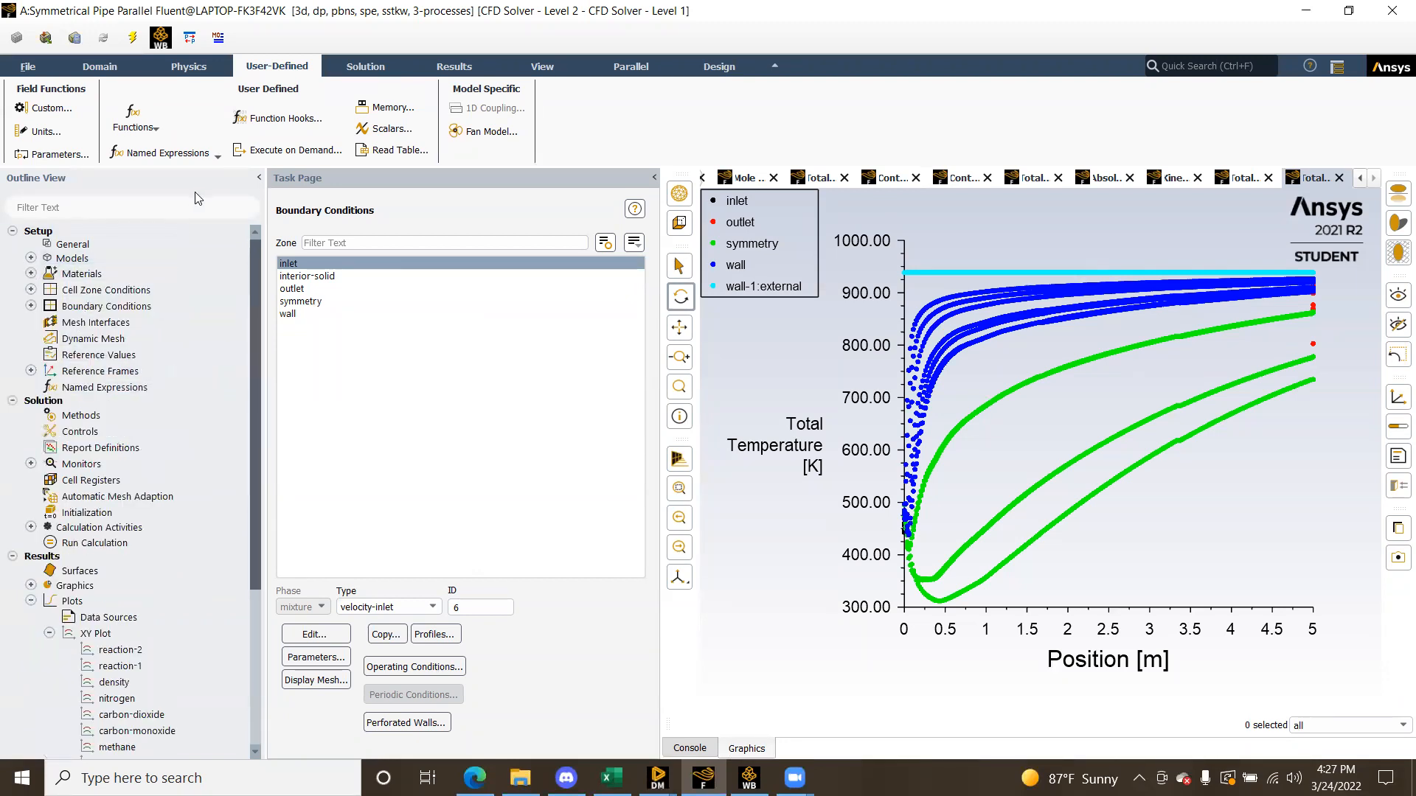
Review the compiled UDF source file and the User-Defined Function Hooks, leaving both without changes
click(151, 121)
click(178, 163)
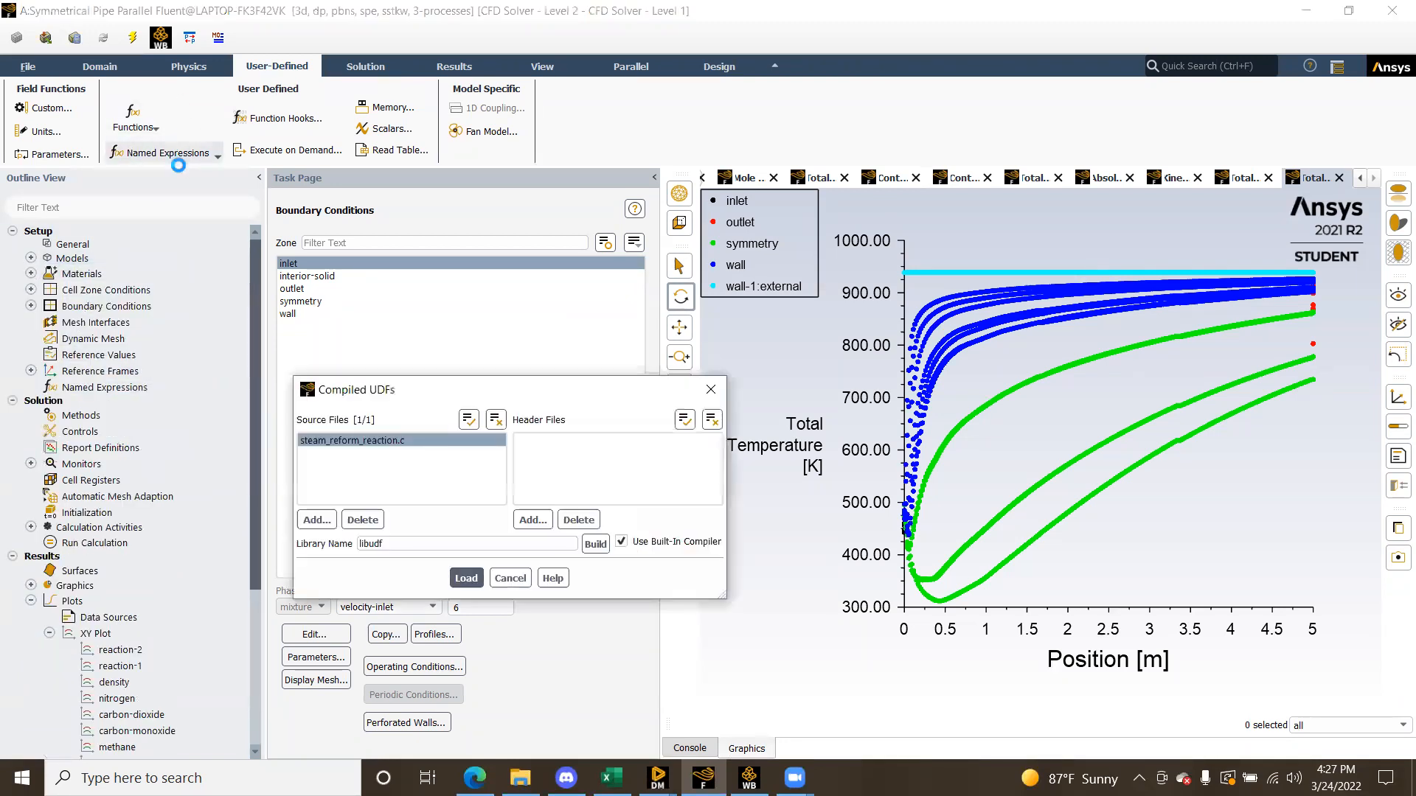
click(509, 579)
click(280, 120)
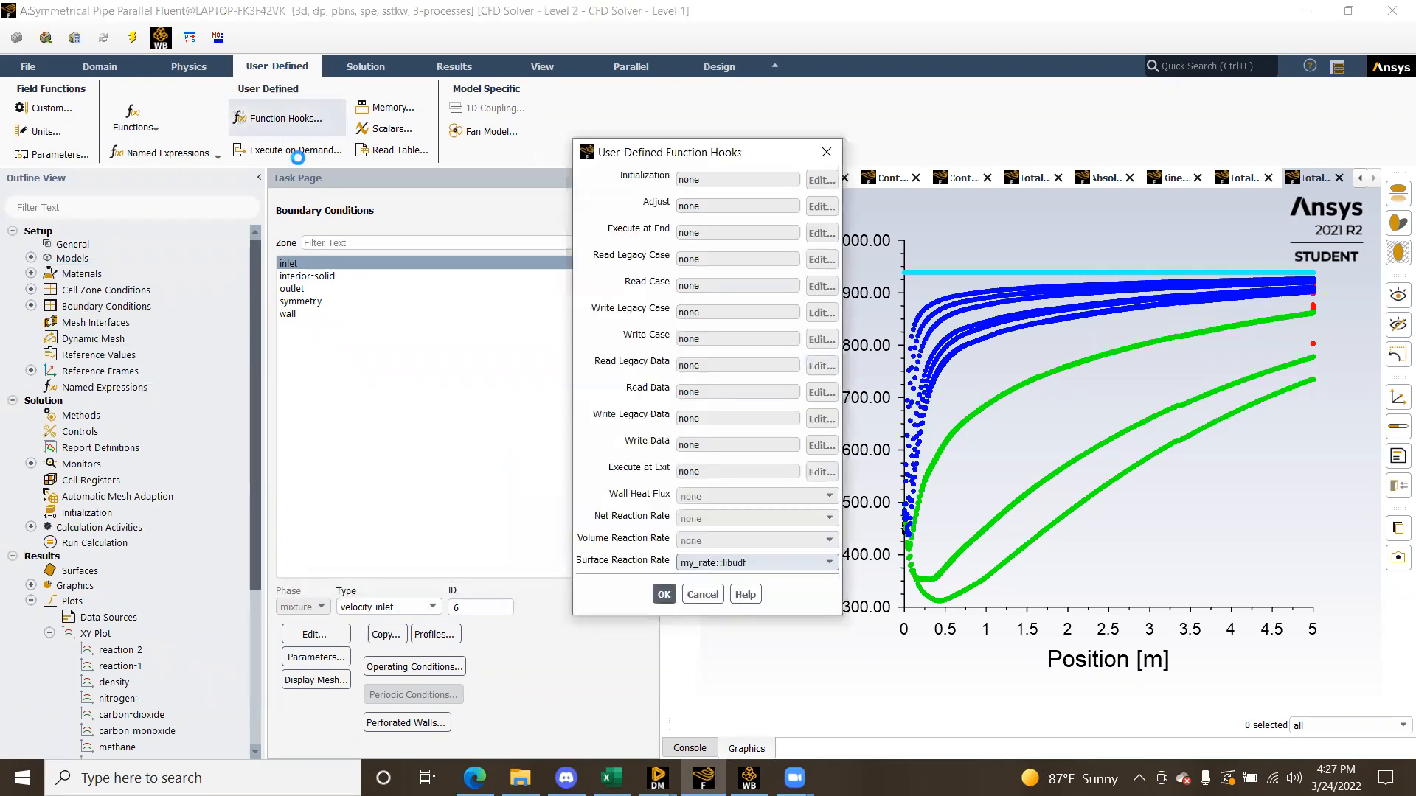
click(718, 597)
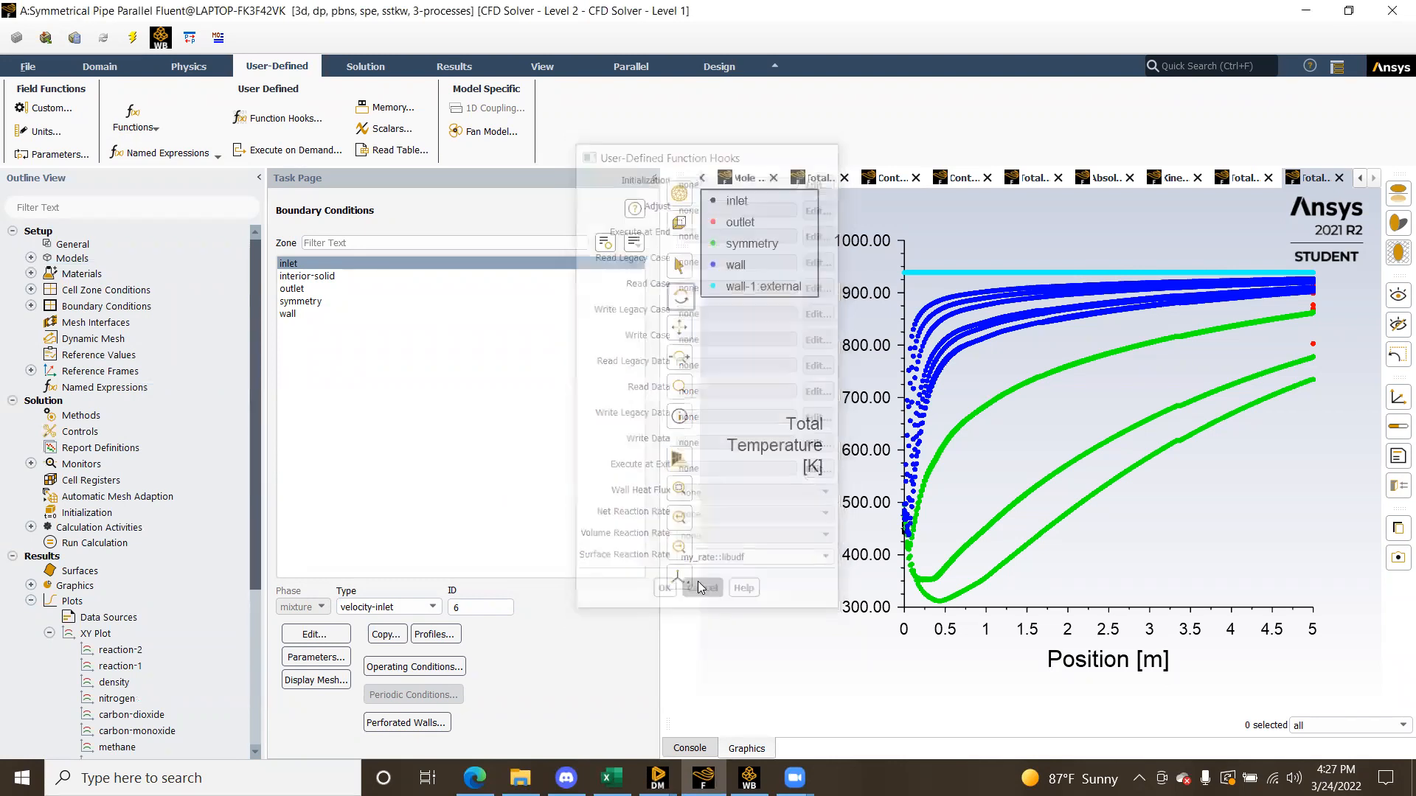
Check the cell zone conditions and examine the species listed under the mixture-template material
click(31, 290)
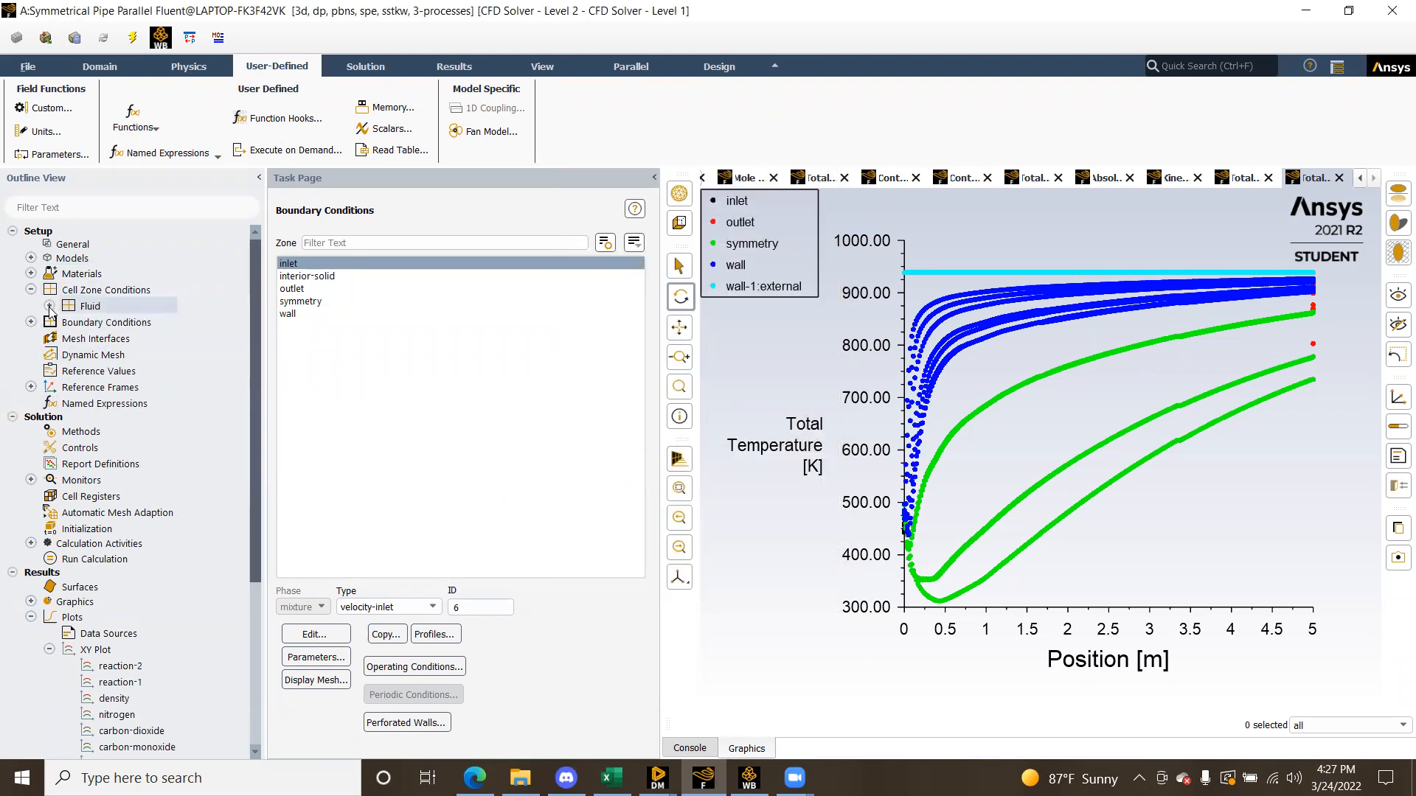
click(31, 291)
click(31, 274)
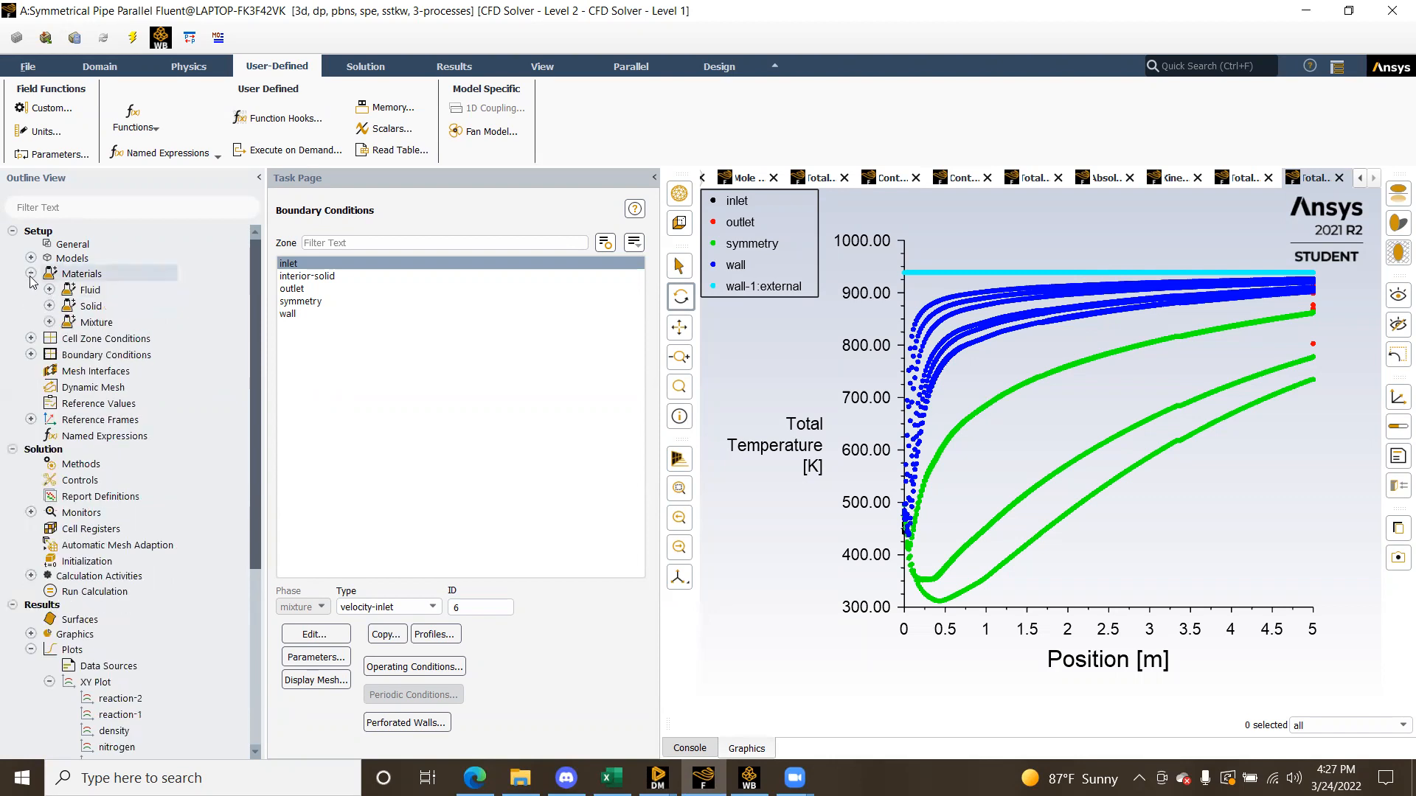
click(50, 322)
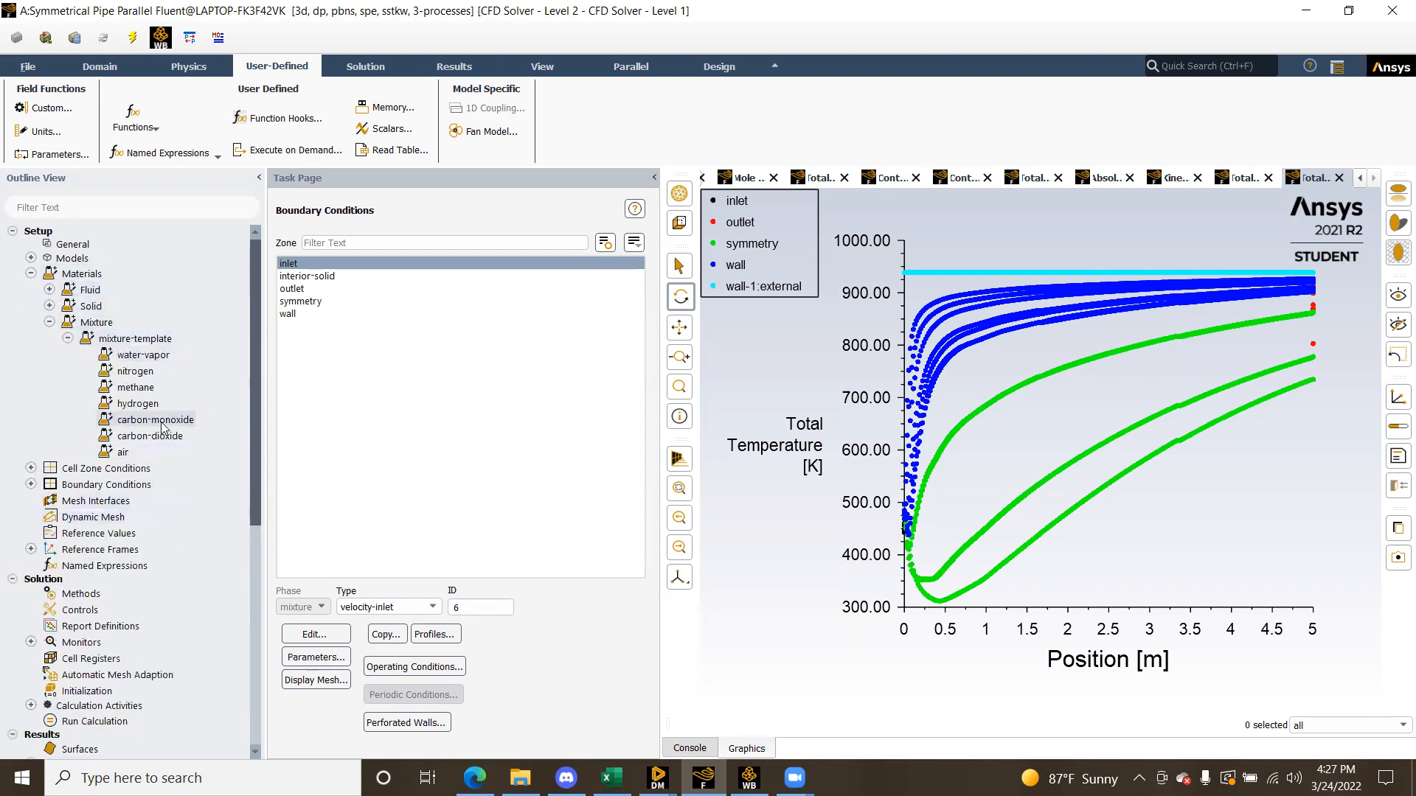
click(50, 322)
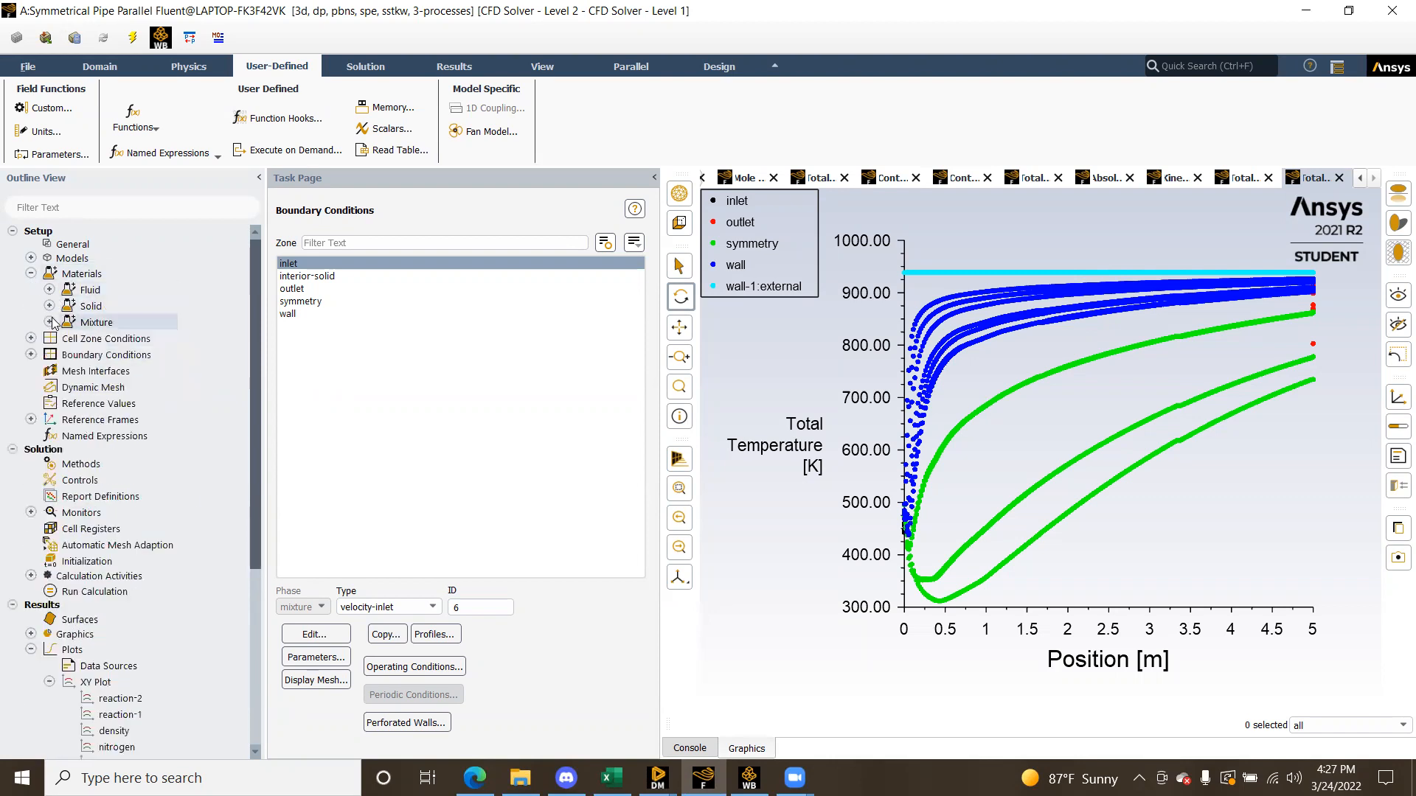
click(31, 273)
click(31, 274)
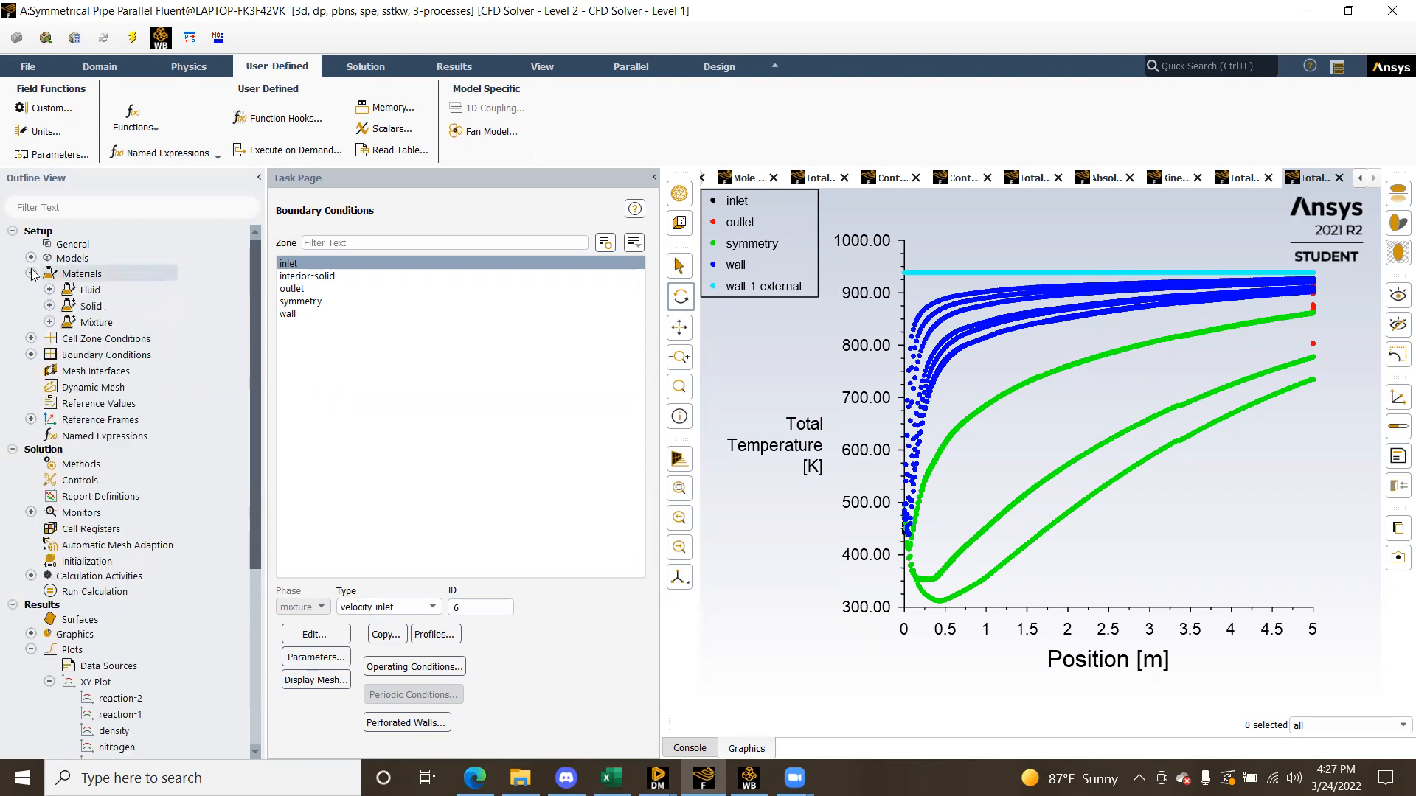
click(49, 322)
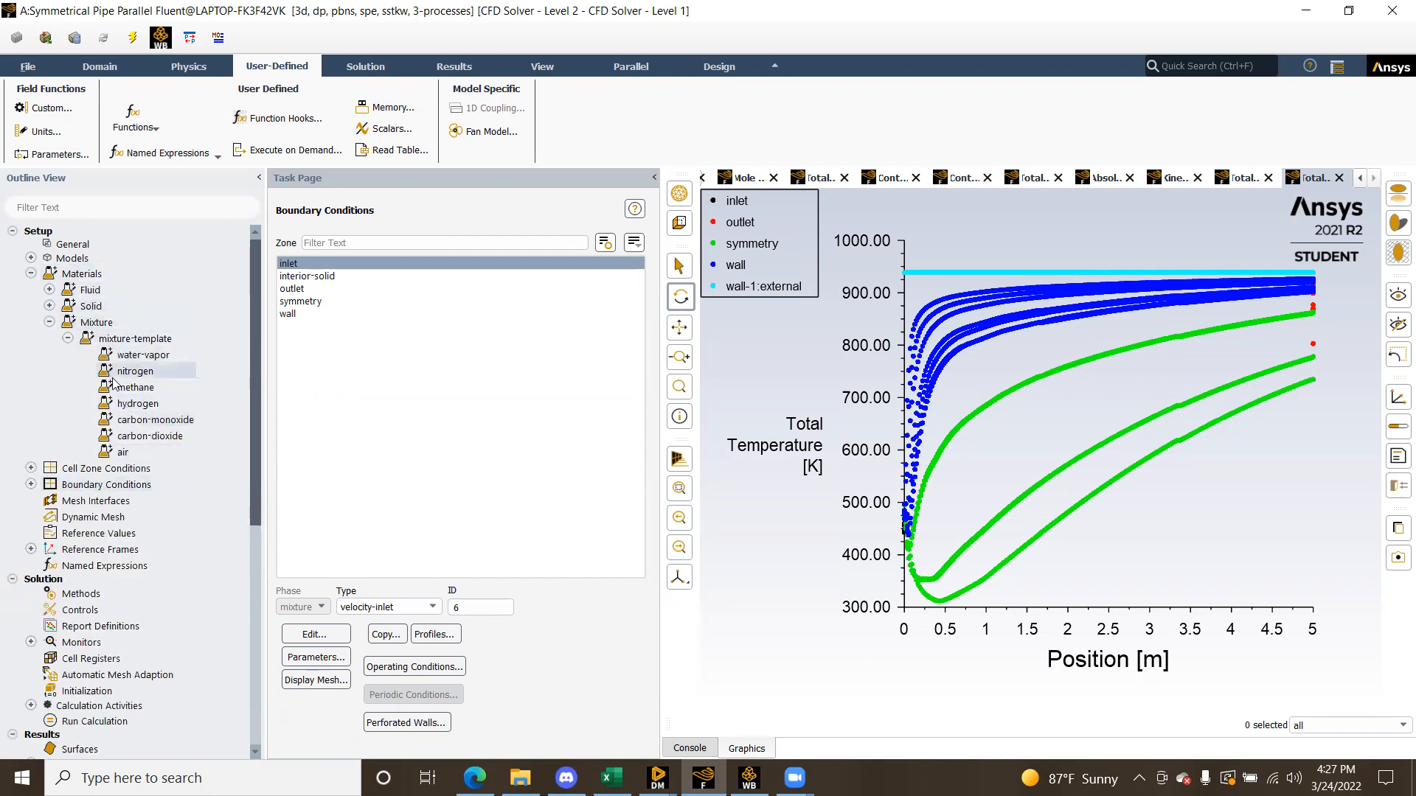
click(31, 274)
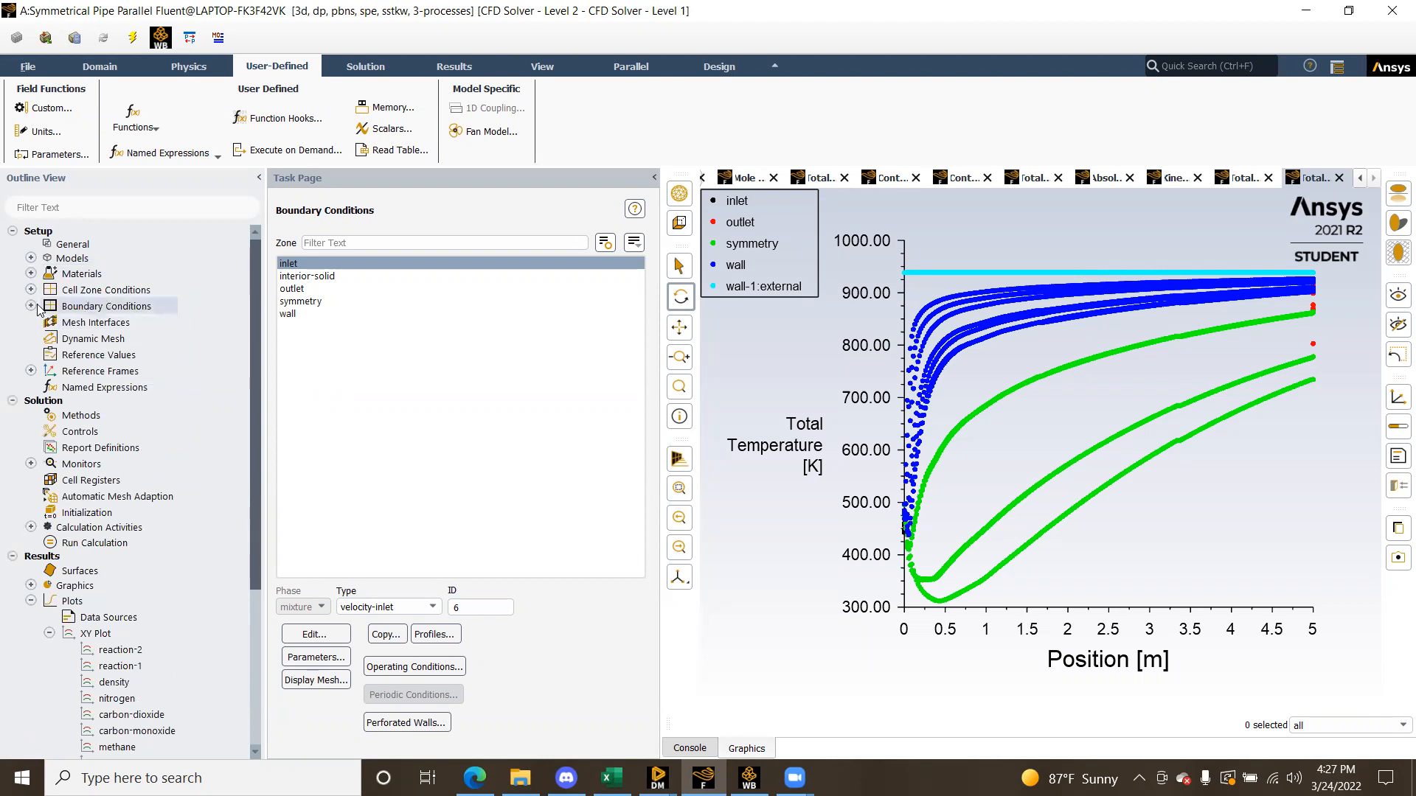
Expand the boundary conditions and check the interior-solid zone, leaving it without changes
click(31, 305)
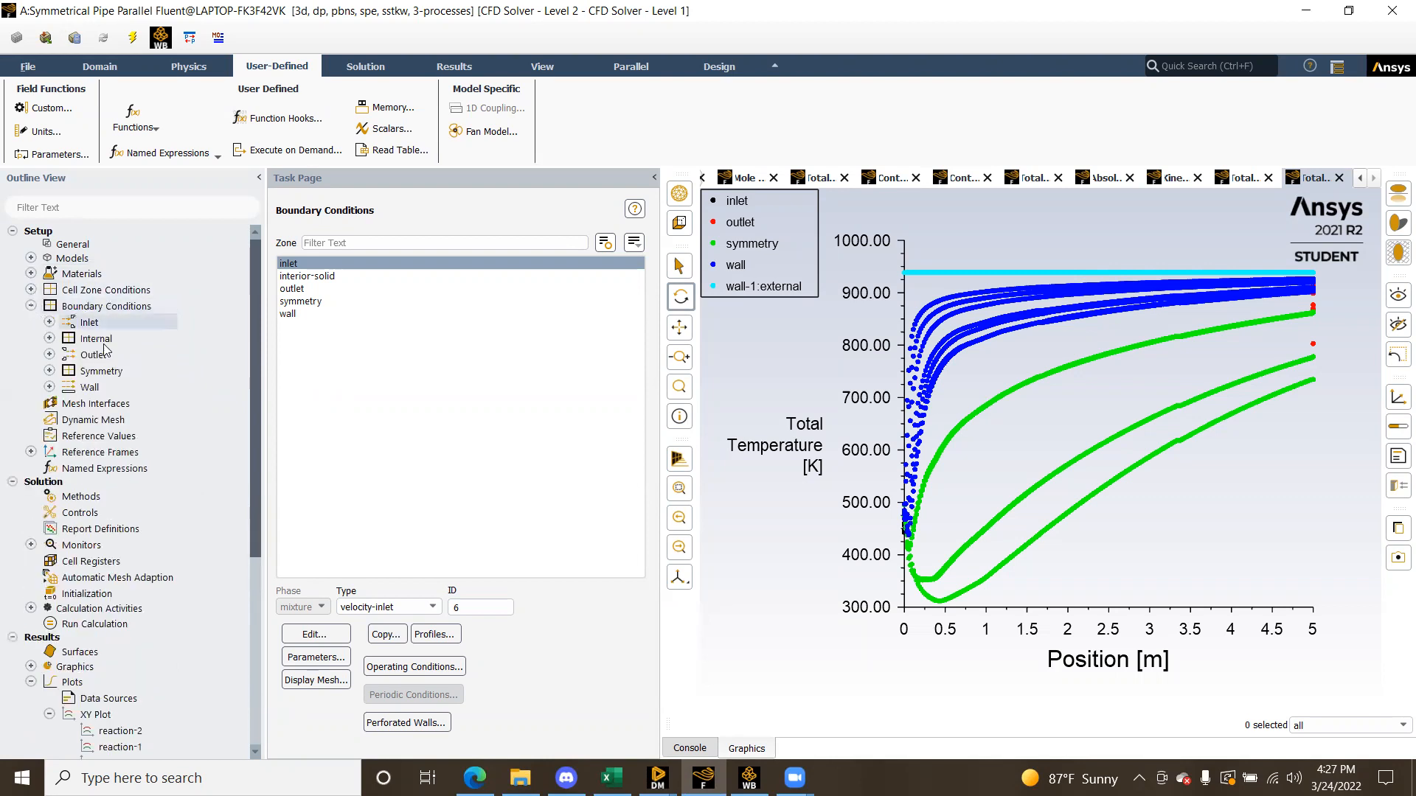
click(50, 322)
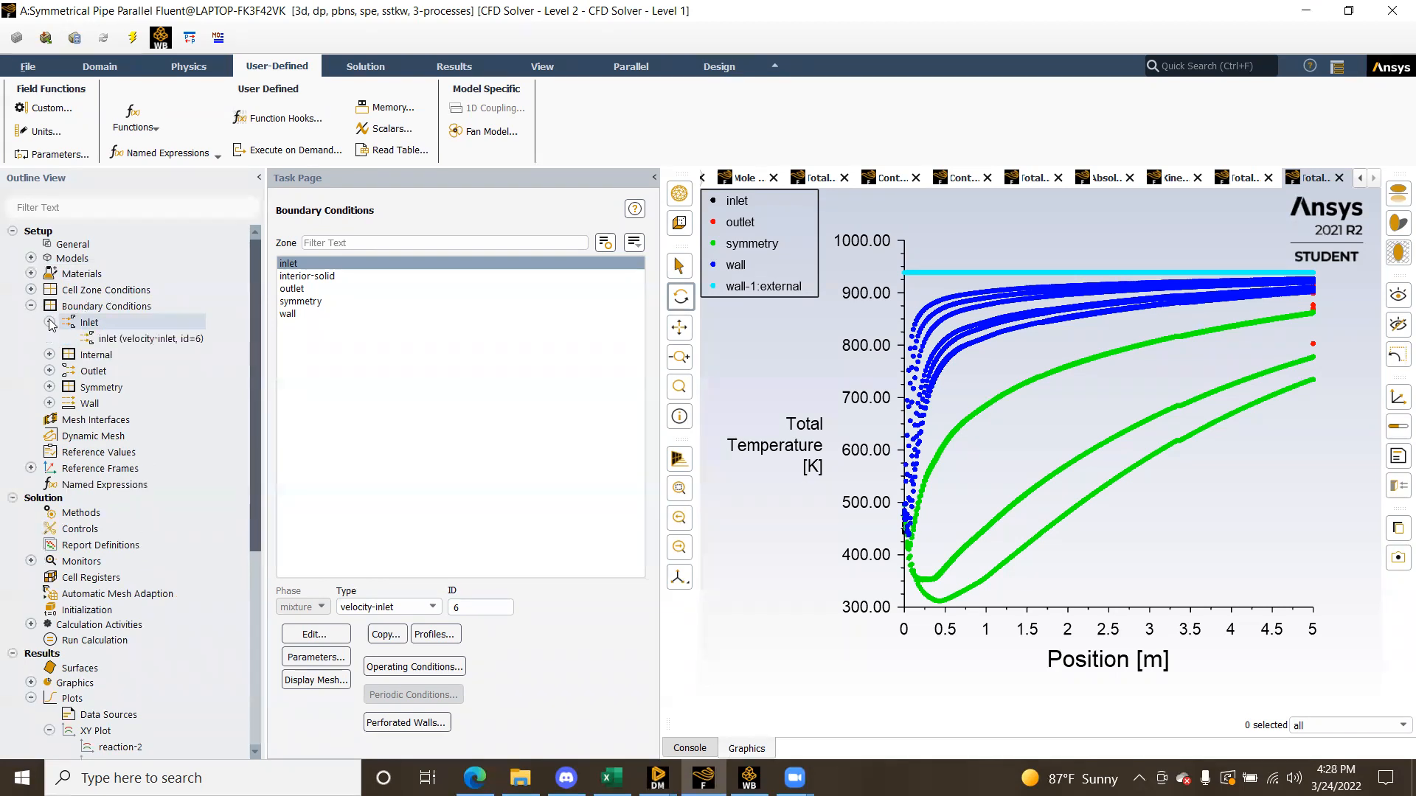
double_click(95, 355)
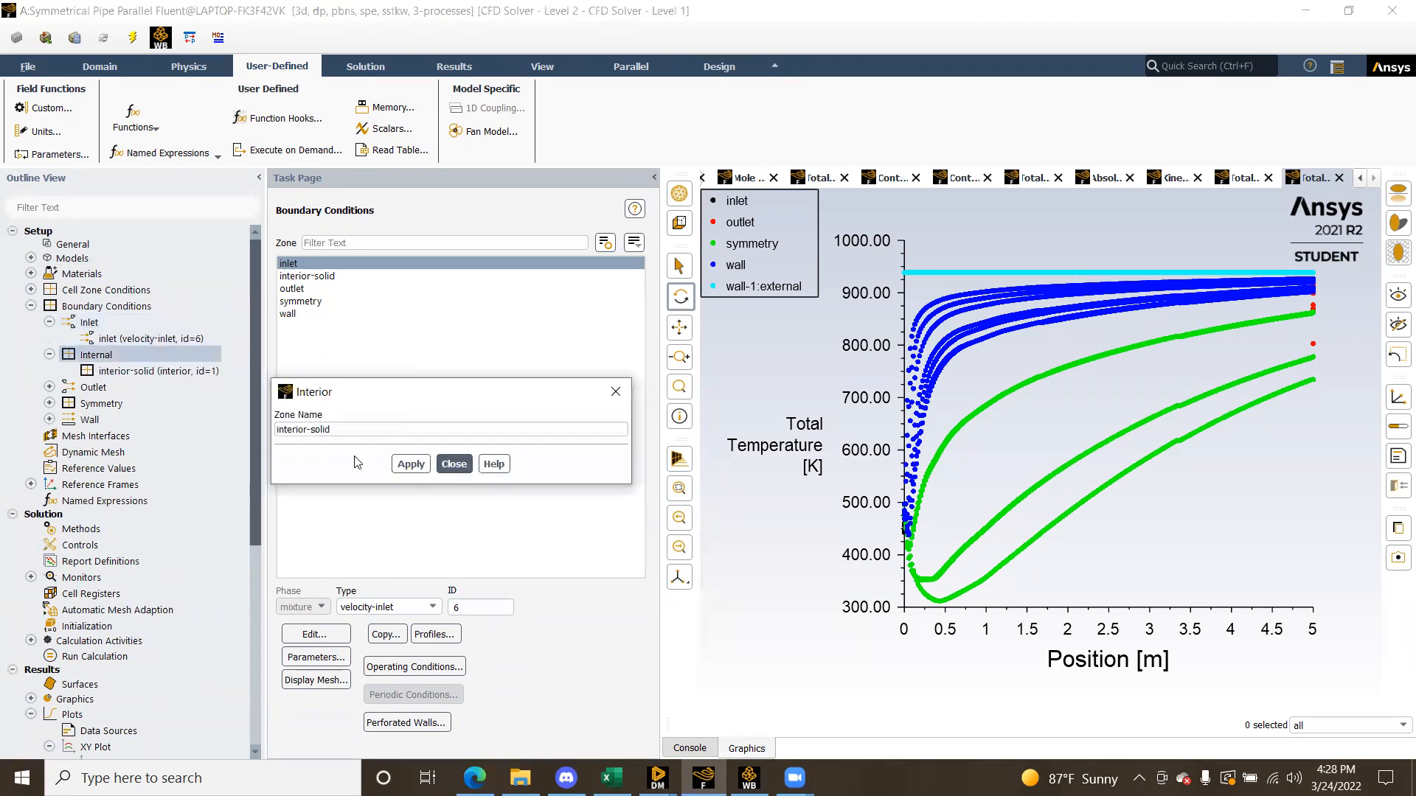
click(453, 464)
Review the inlet's momentum settings, including its velocity magnitude and supersonic/initial gauge pressure
double_click(147, 338)
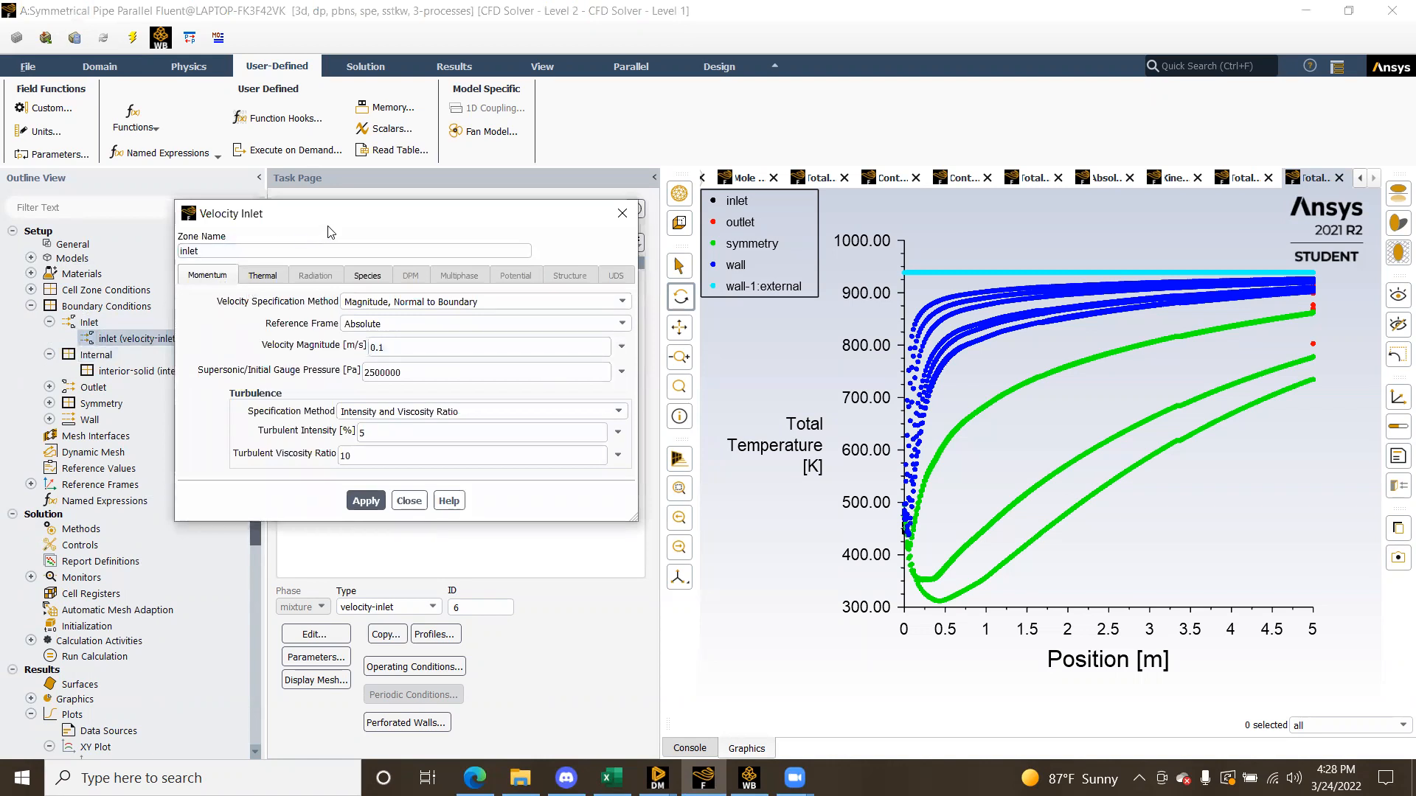
drag(333, 222, 488, 228)
double_click(525, 352)
click(531, 354)
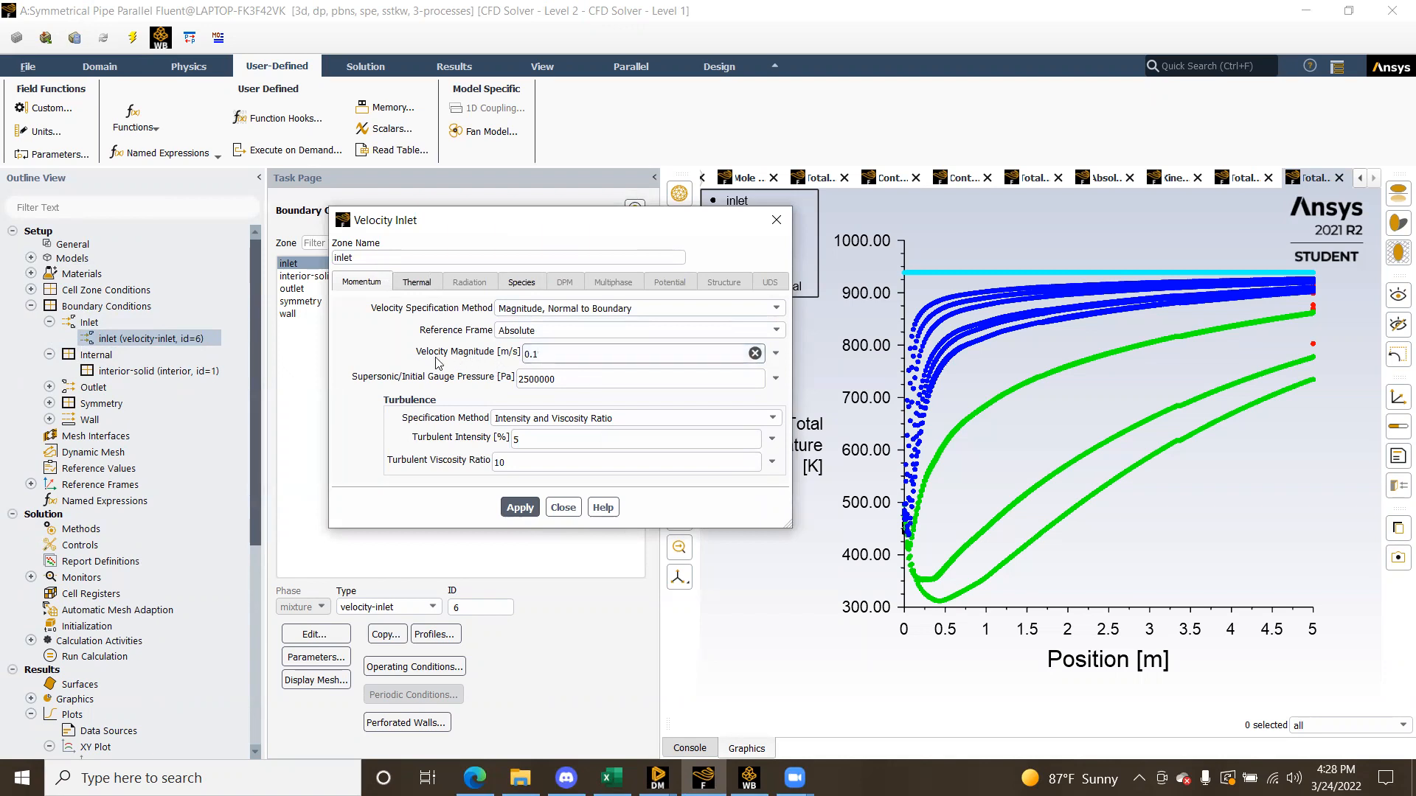
click(537, 376)
drag(566, 381, 530, 384)
click(558, 384)
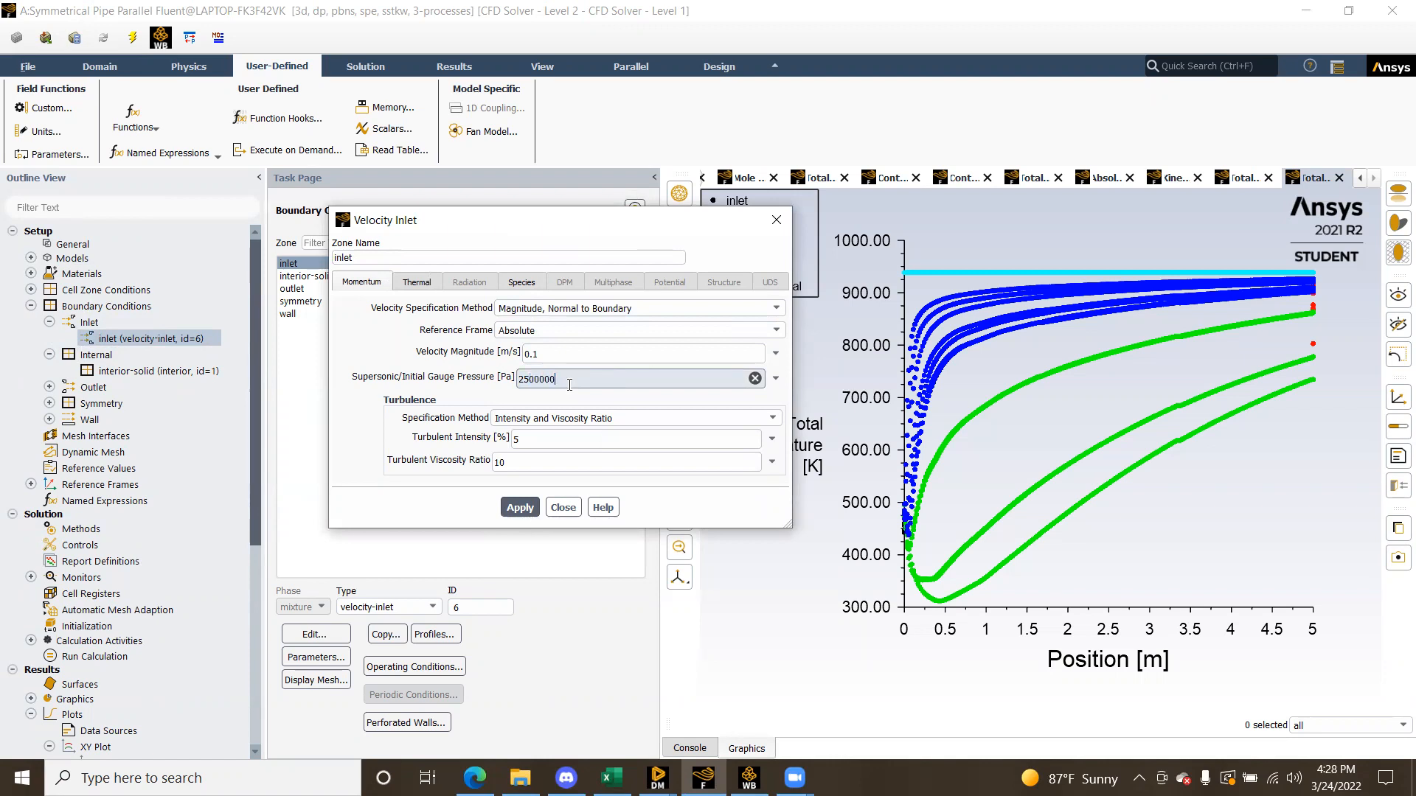
Review the inlet's temperature and the mole fractions of all its species
click(415, 285)
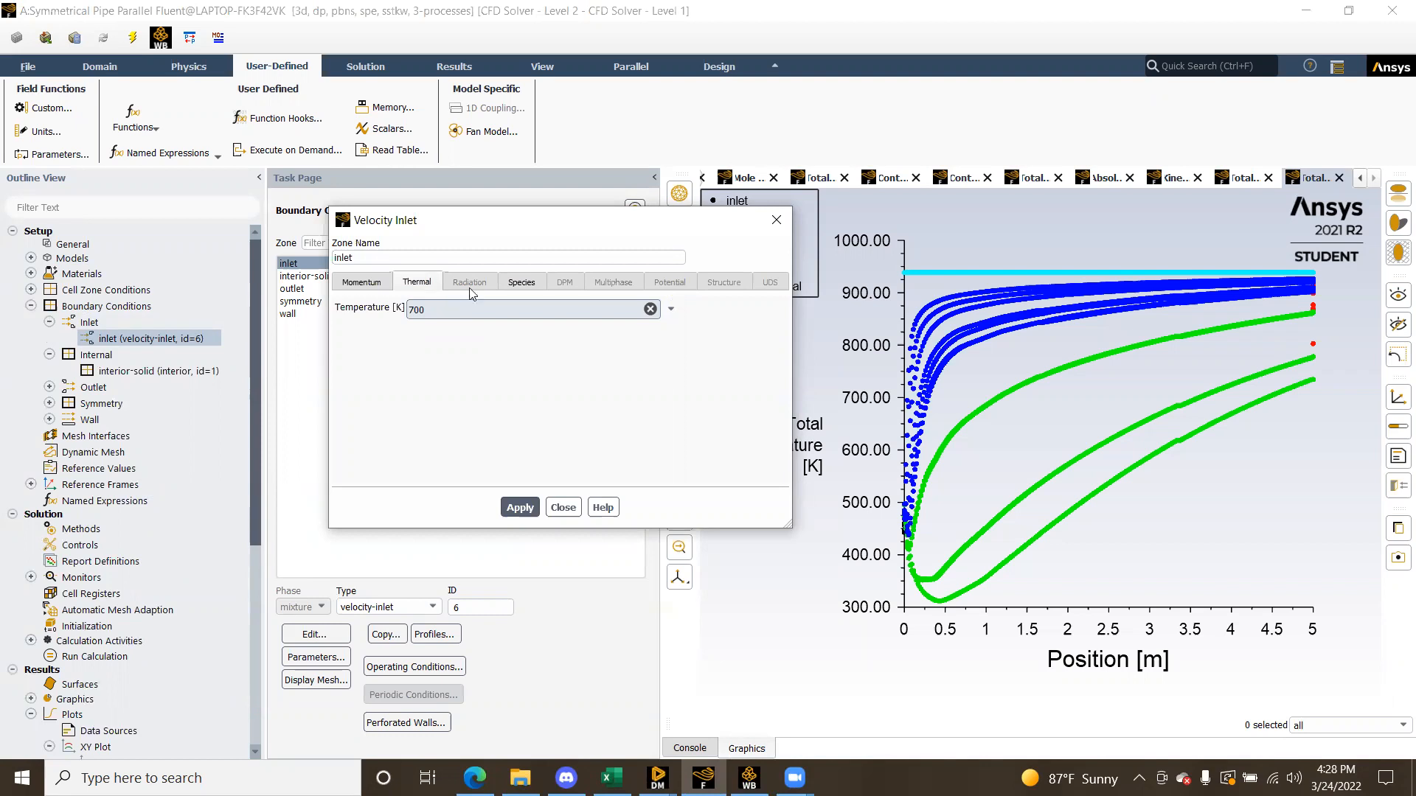
click(522, 283)
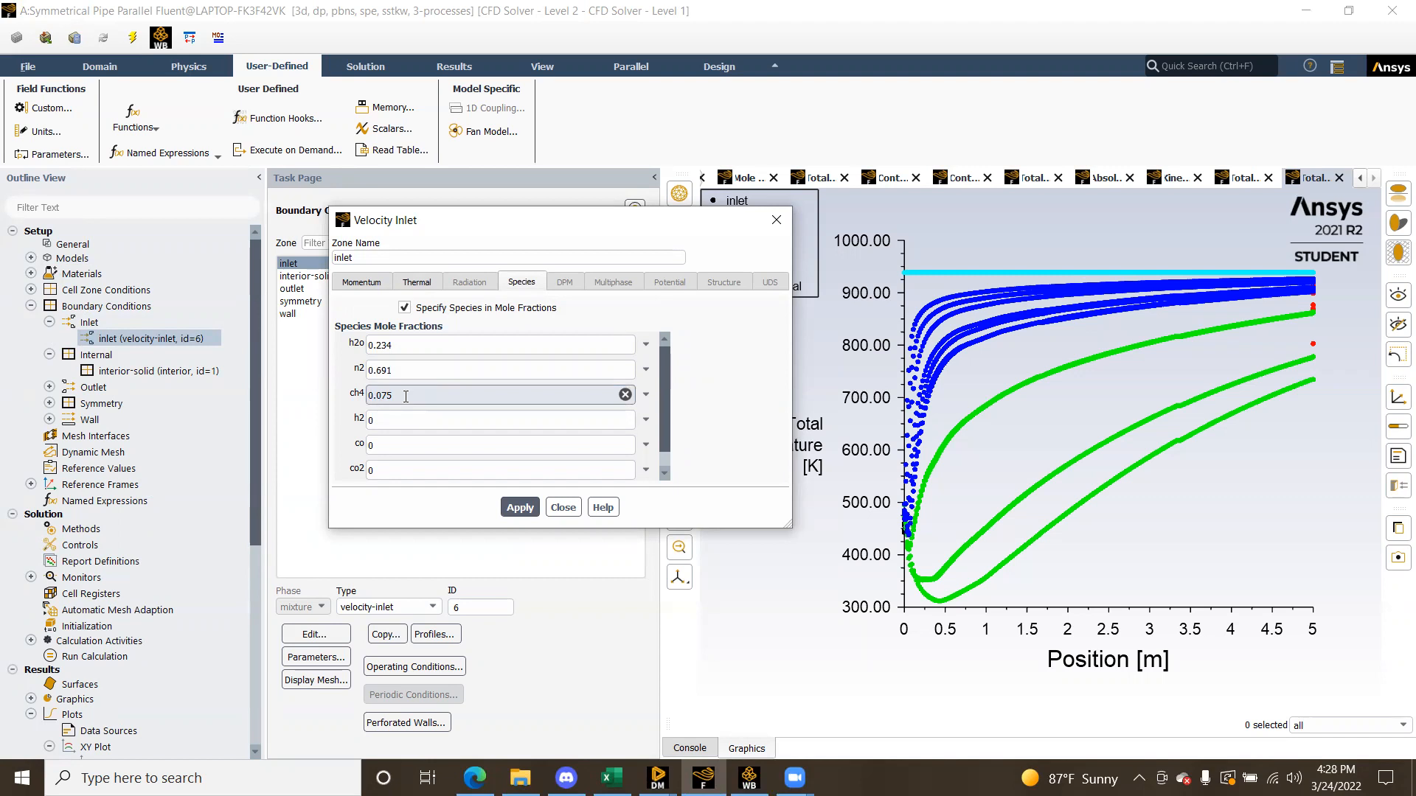
scroll(454, 416, down, 1)
scroll(453, 416, up, 1)
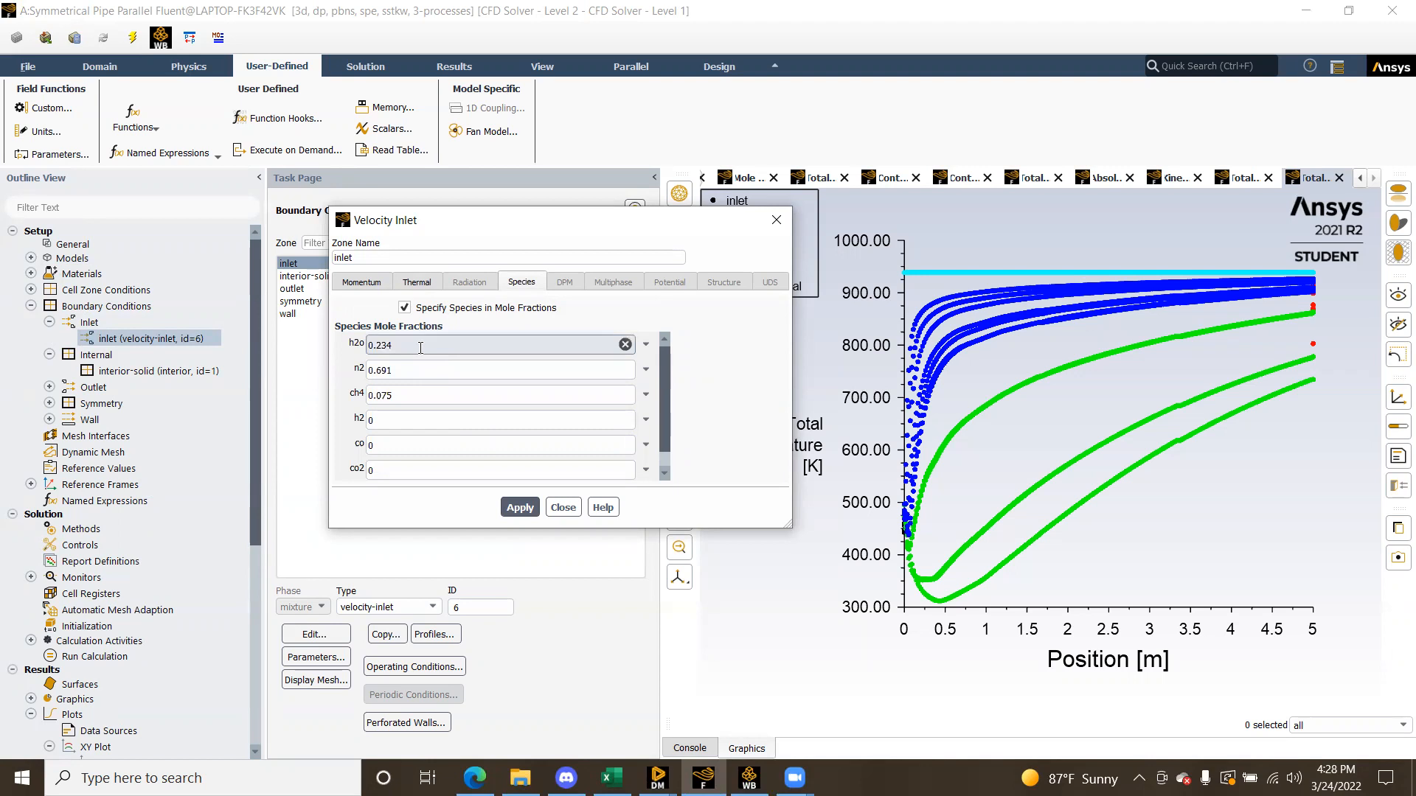
Recheck the inlet's thermal, momentum and species settings, and close the velocity inlet without changes
click(421, 282)
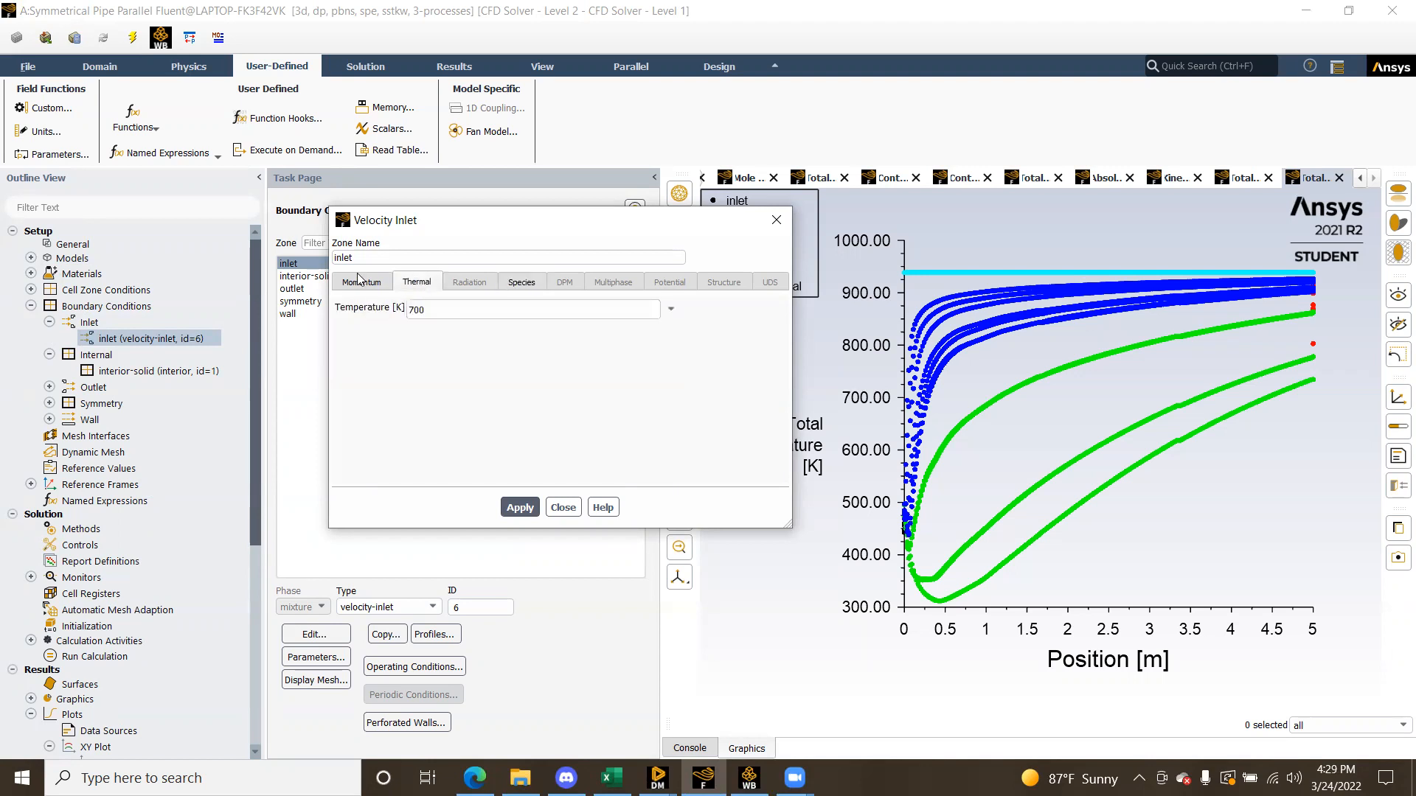
click(362, 282)
click(516, 282)
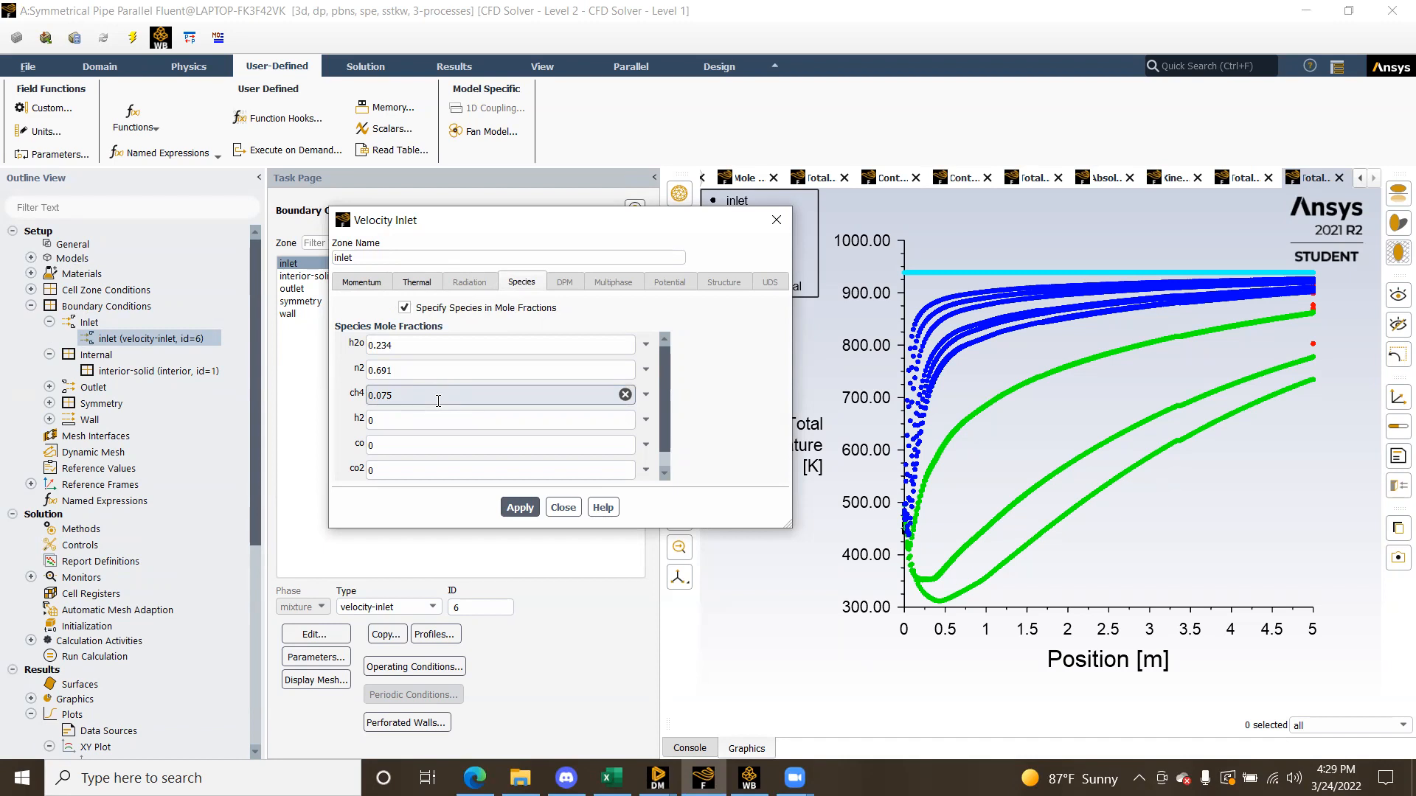
click(425, 284)
click(369, 289)
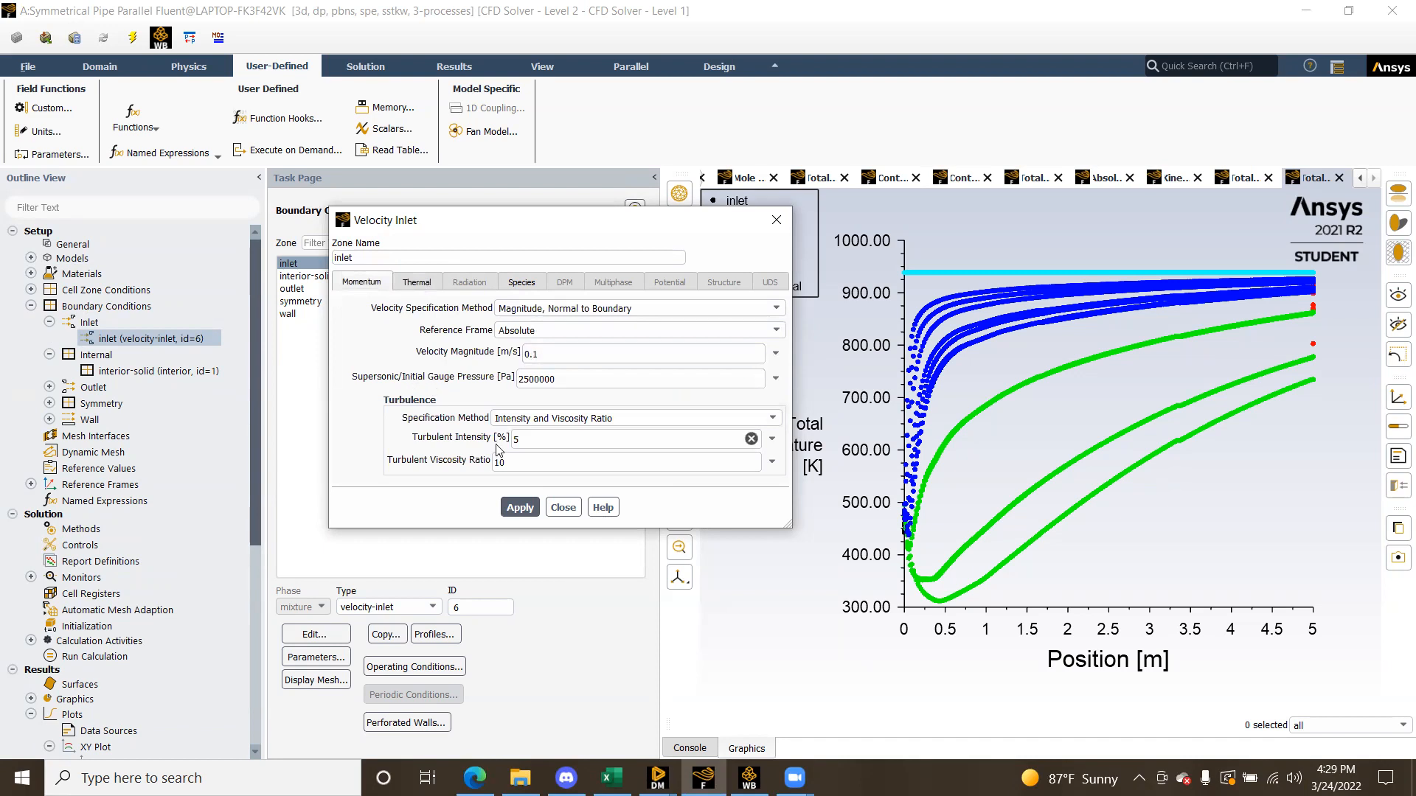
click(562, 508)
Review the pressure outlet's gauge pressure, backflow temperature and backflow species fractions, and close it without changes
click(49, 322)
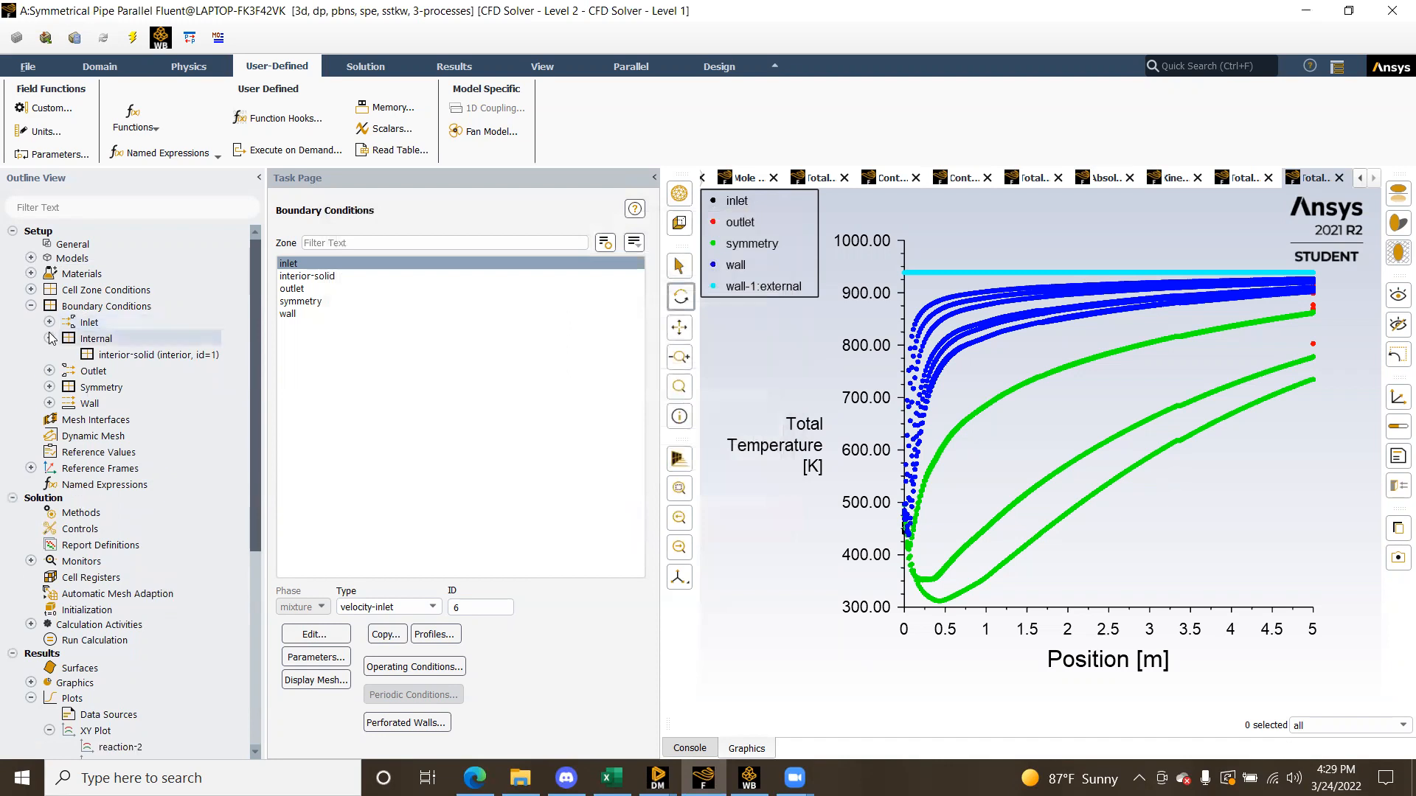
click(50, 339)
click(50, 354)
double_click(164, 373)
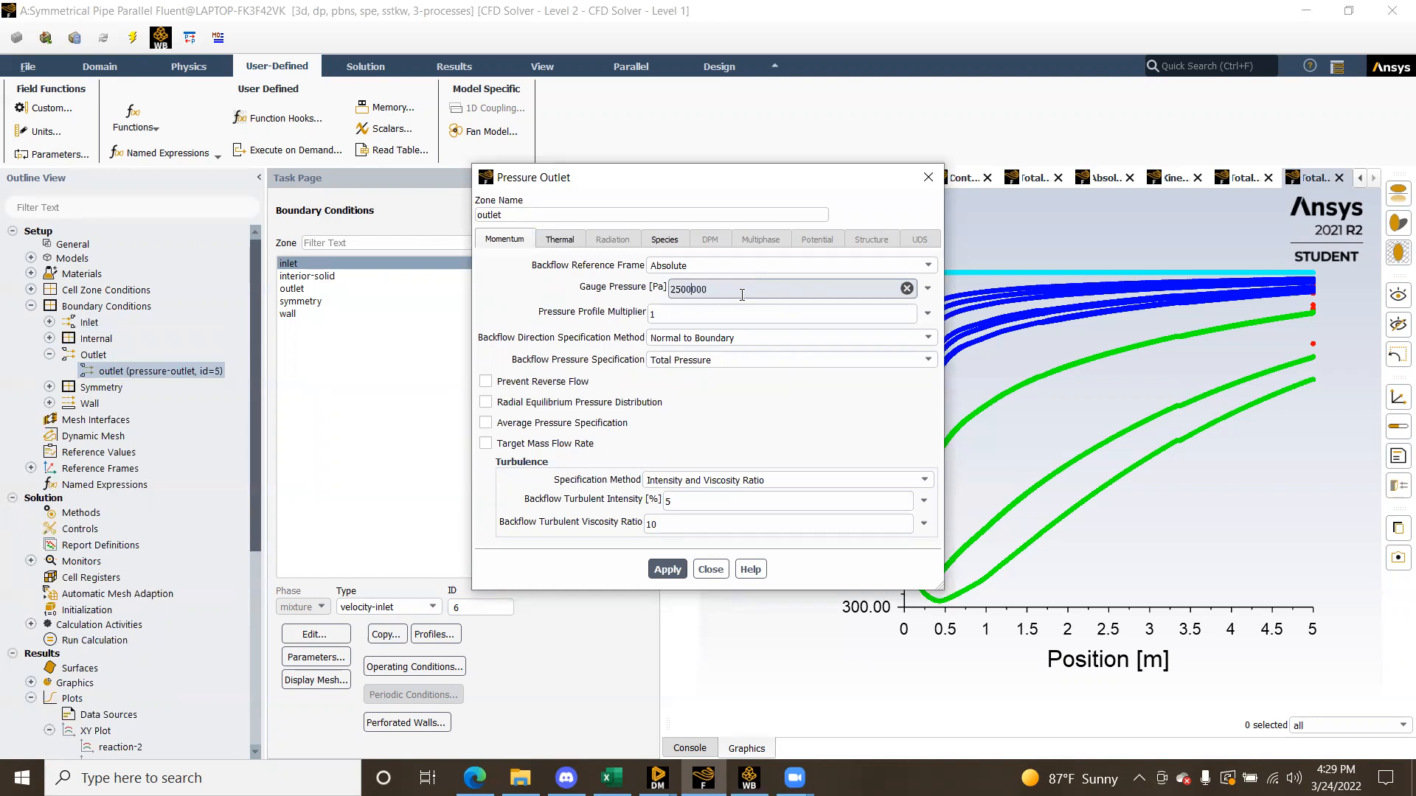
click(570, 240)
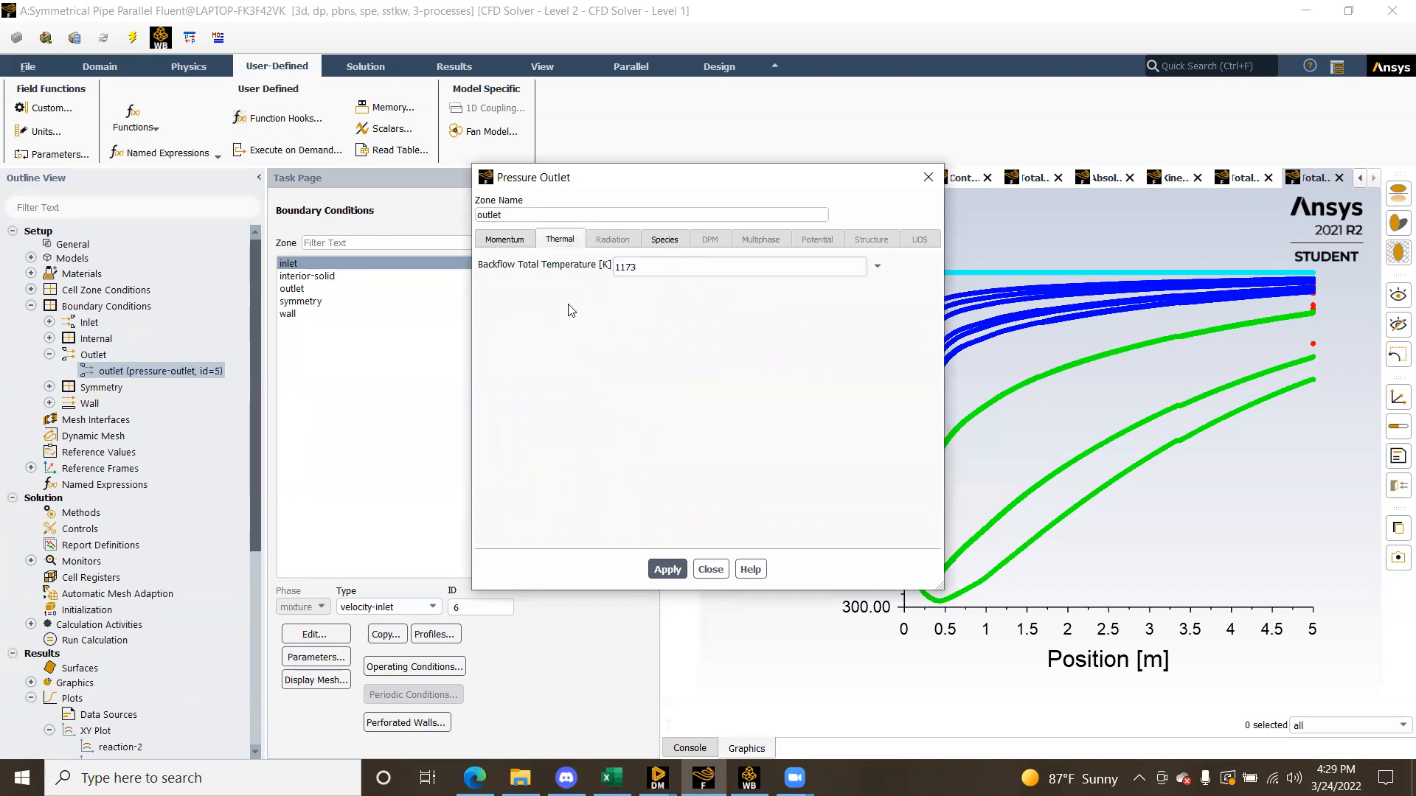
click(679, 241)
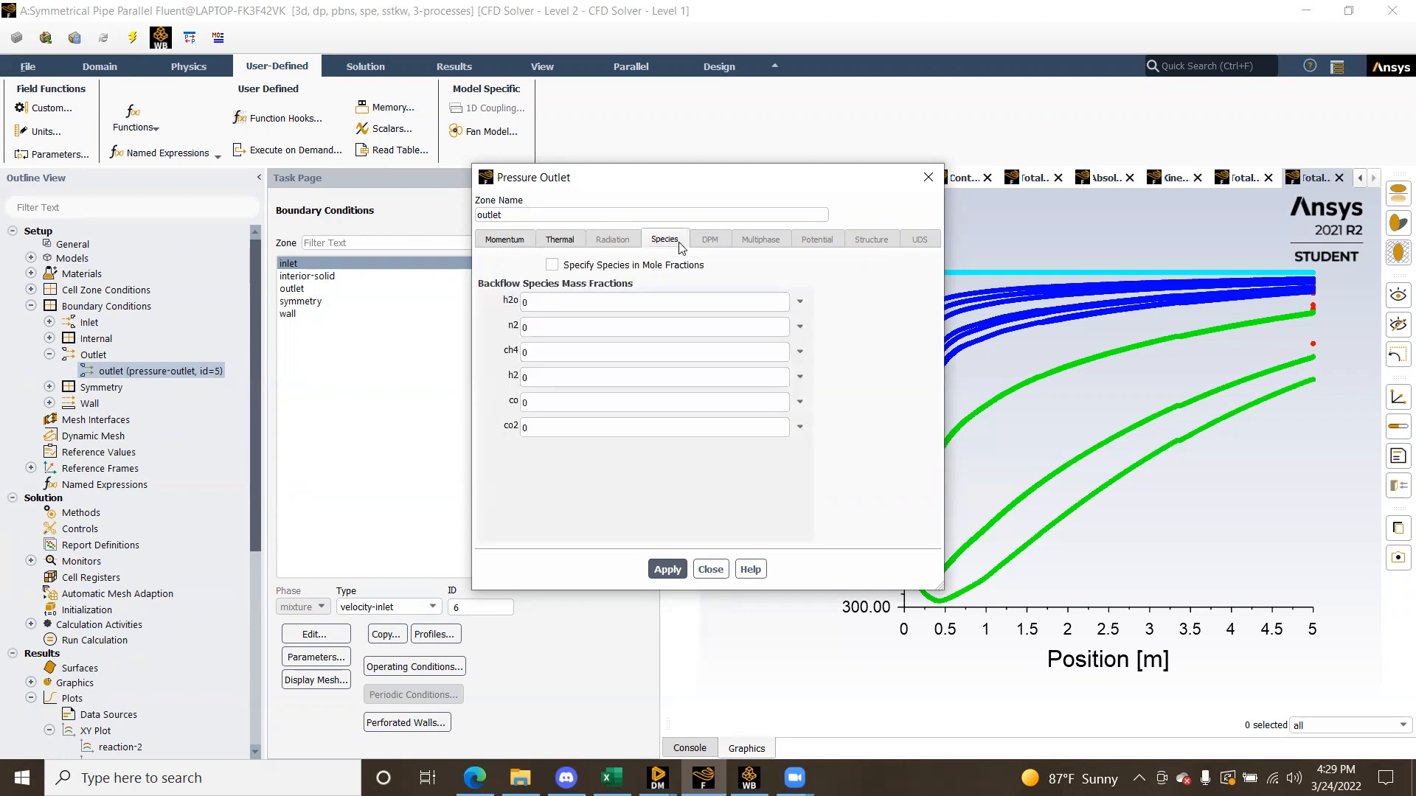
click(507, 242)
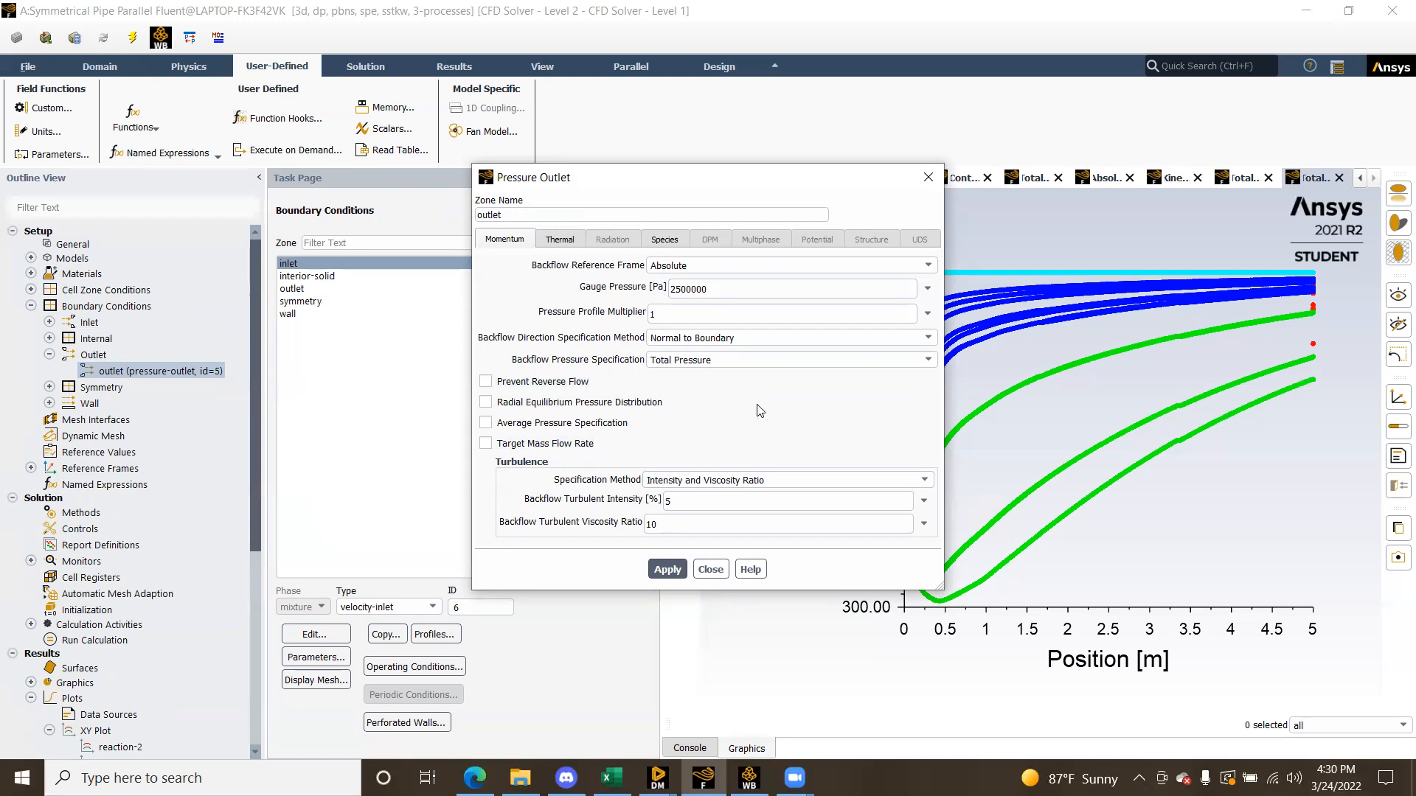
click(711, 569)
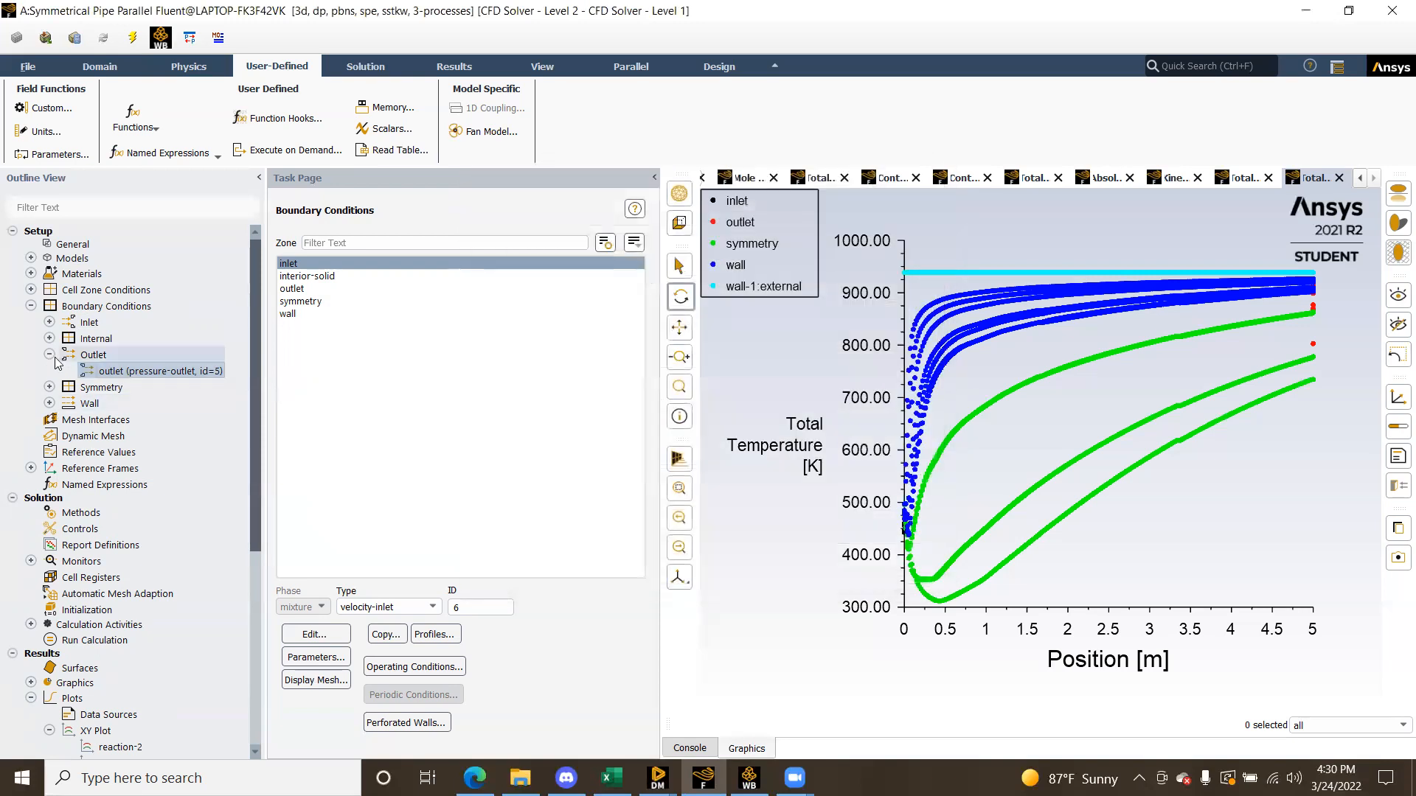
Check the symmetry boundary condition and close it without changes
click(49, 355)
click(48, 370)
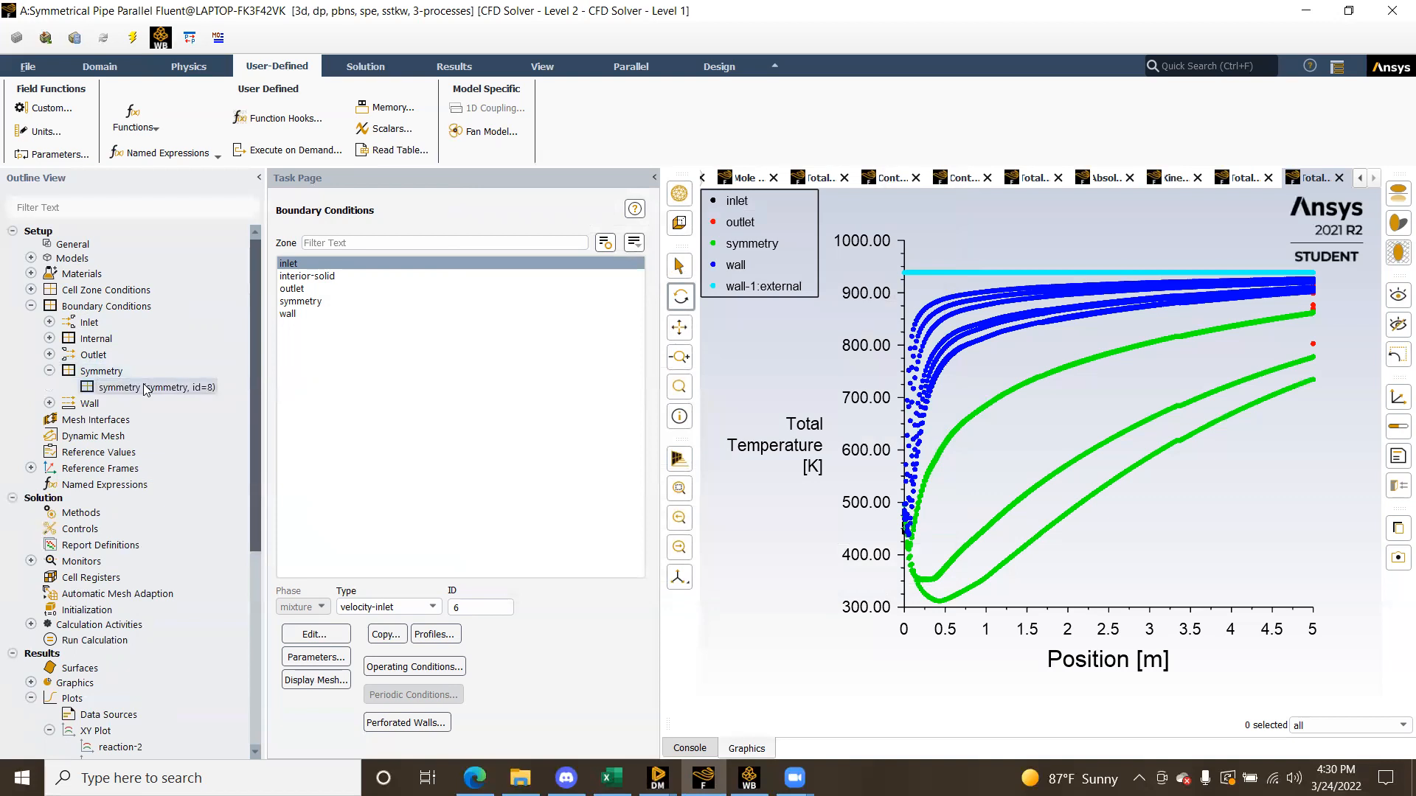
double_click(154, 387)
click(456, 462)
click(49, 371)
Open the wall boundary condition and review its momentum, species and thermal settings
click(49, 387)
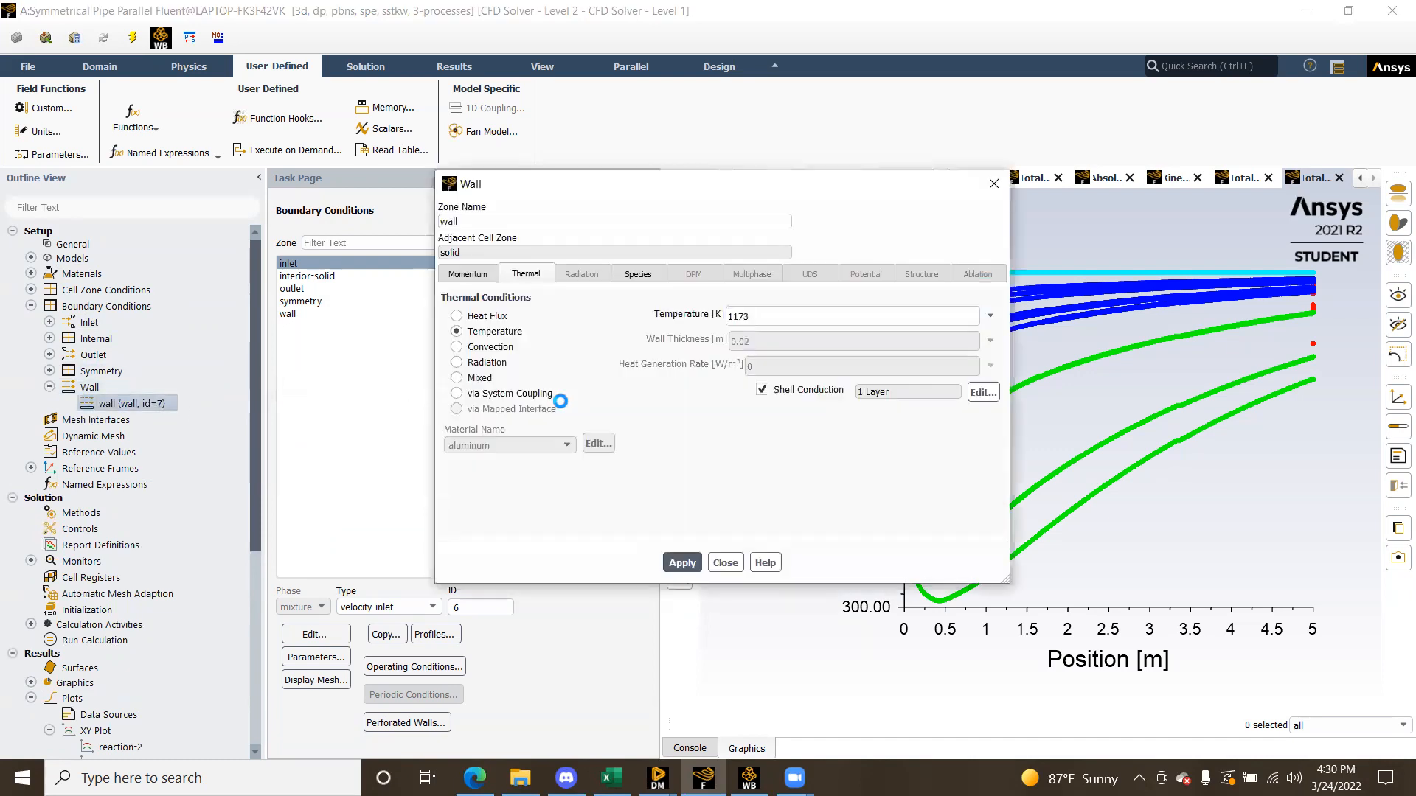
click(454, 277)
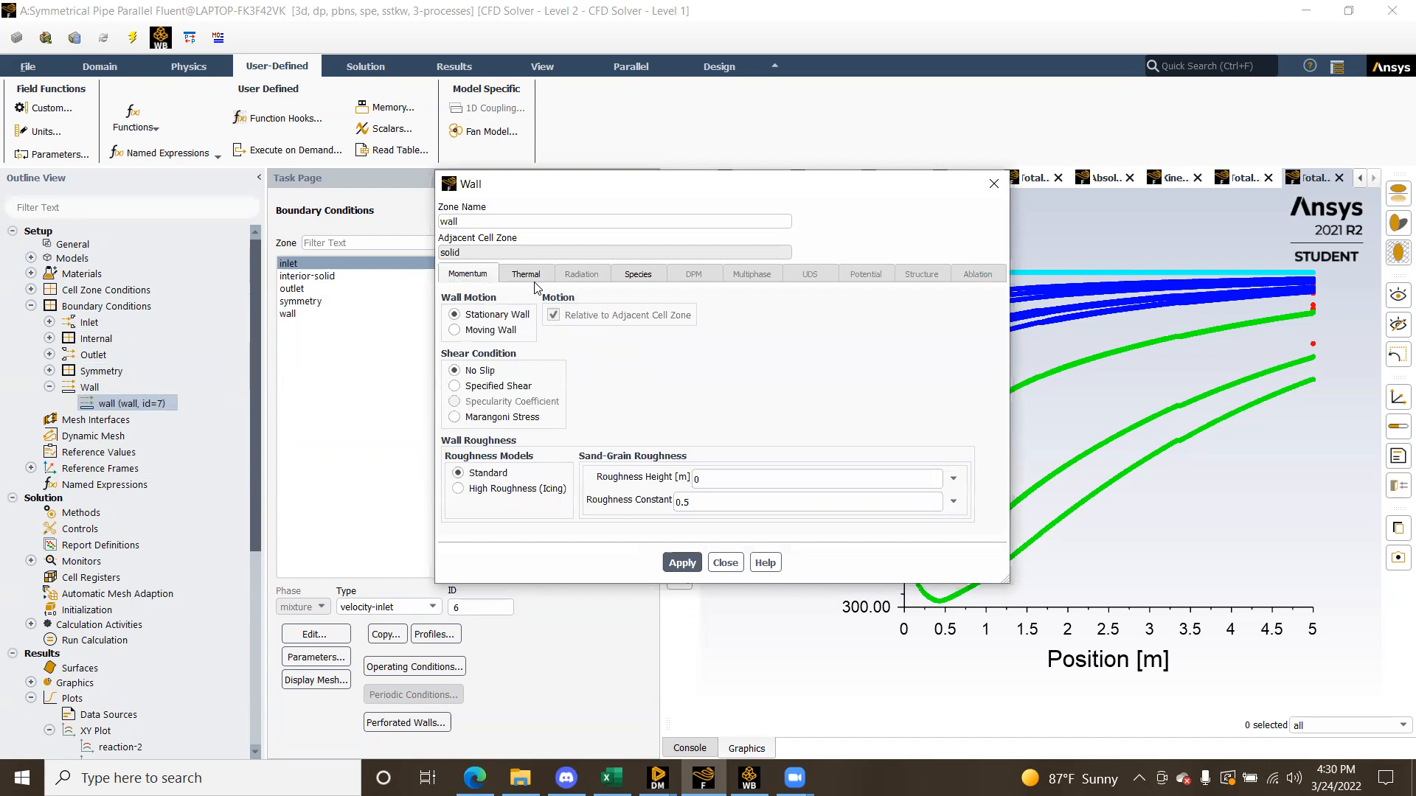
click(646, 275)
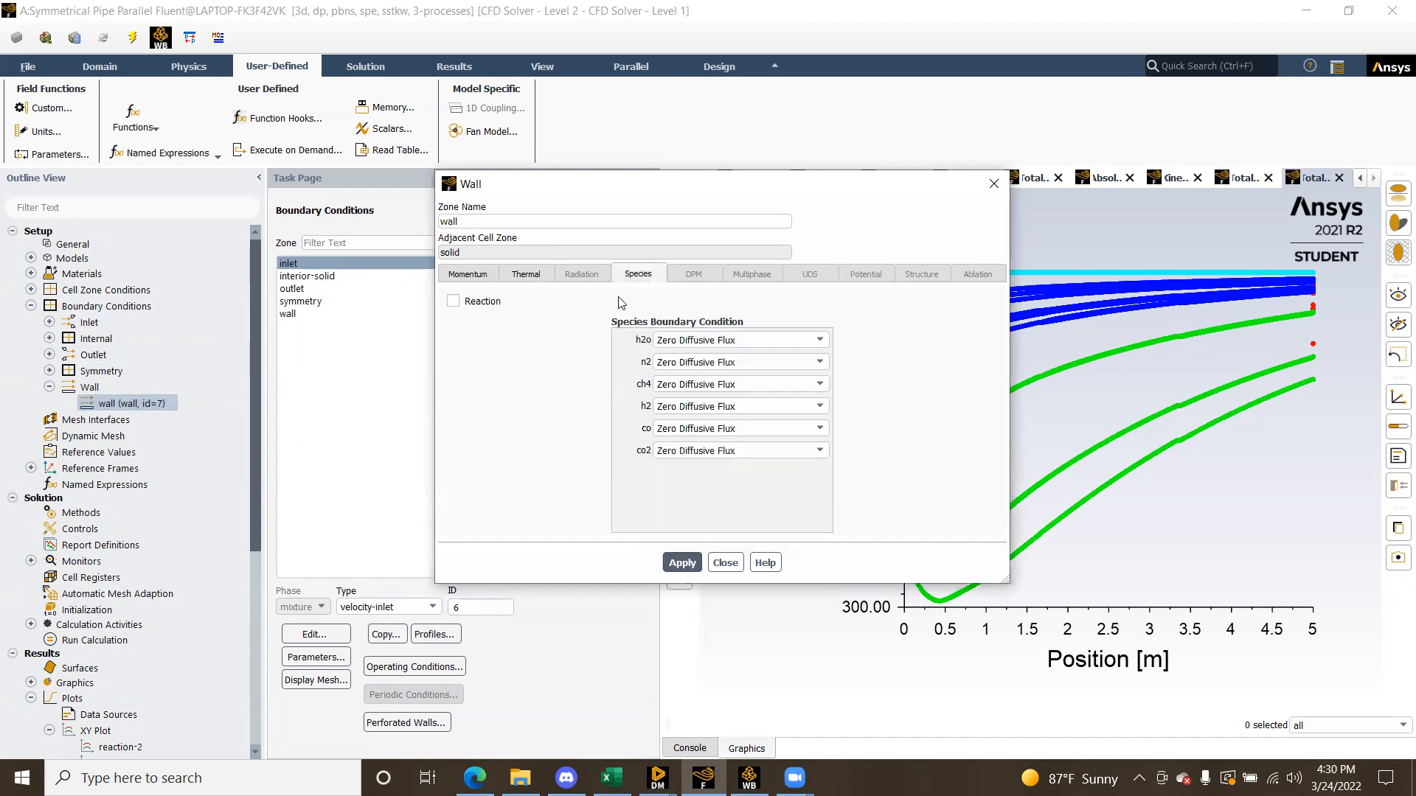
click(539, 274)
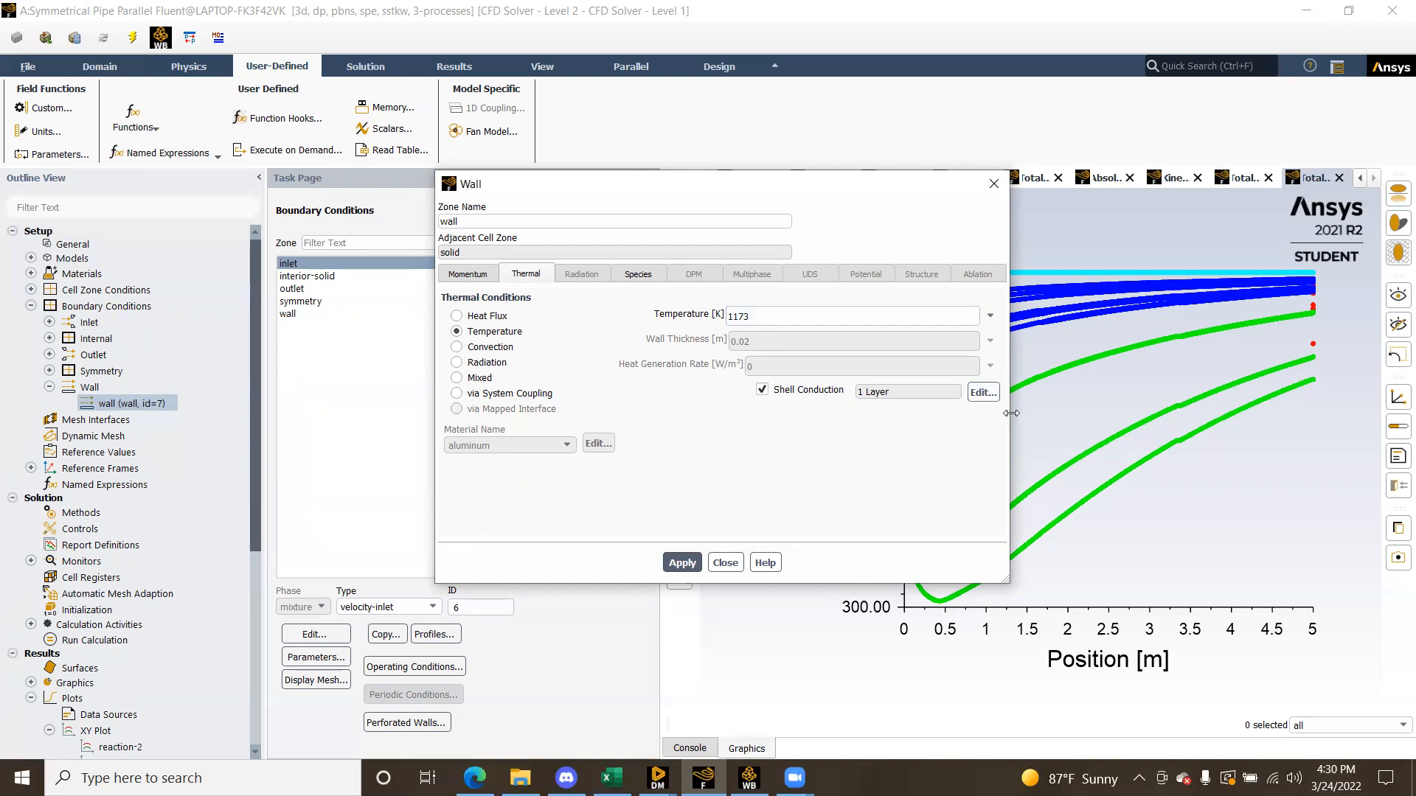
Inspect the wall's shell conduction layer for thickness, material and heat generation rate, and cancel without changes
click(988, 394)
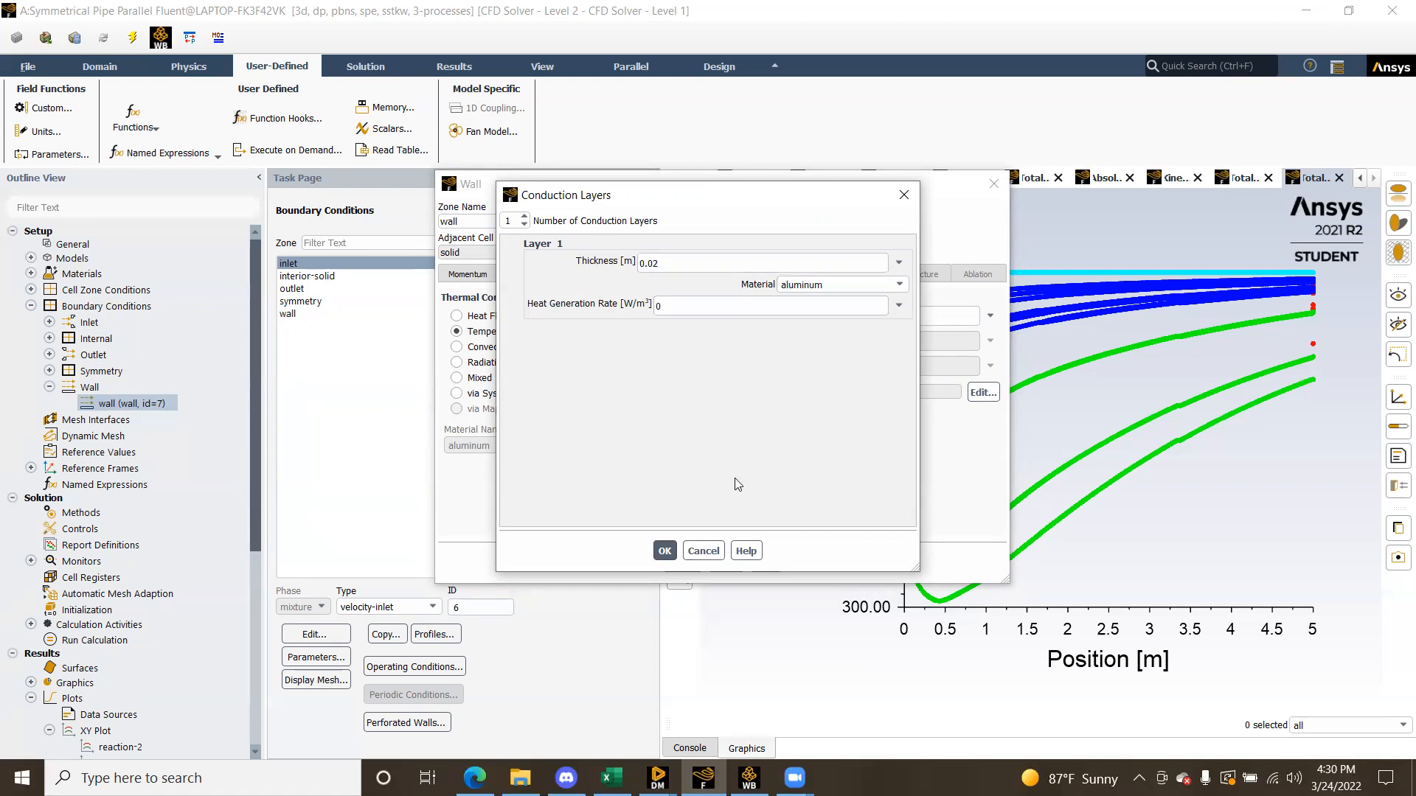
click(702, 552)
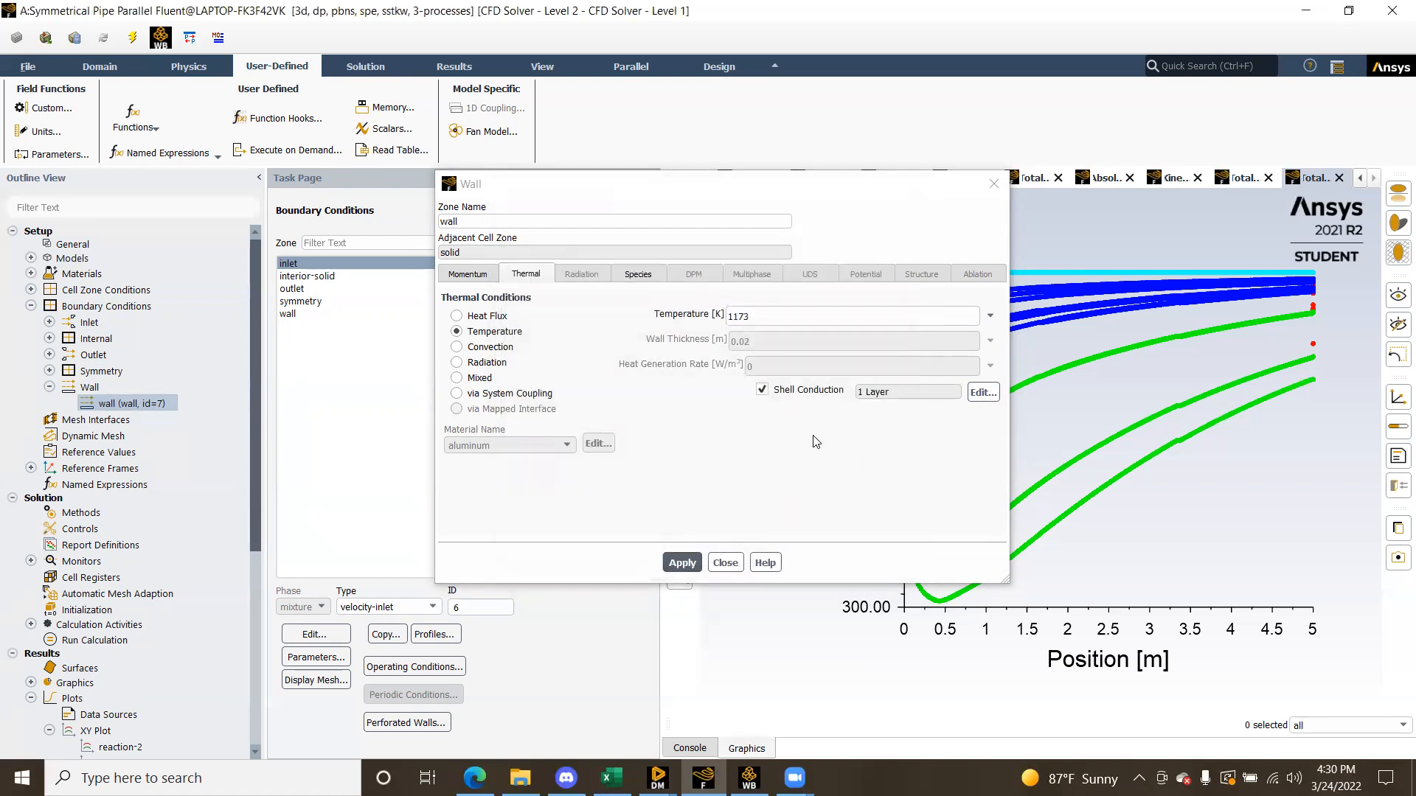
click(983, 392)
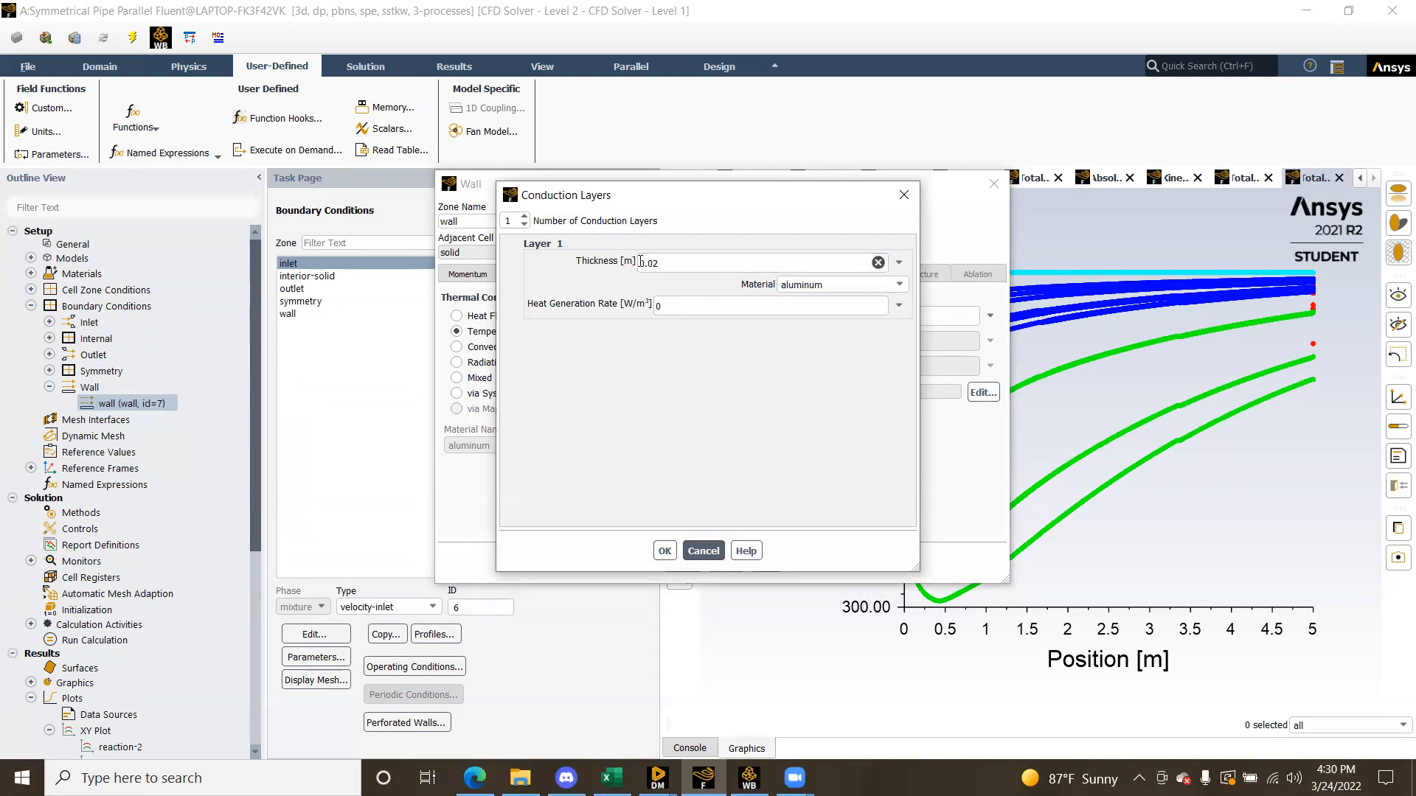
drag(704, 258, 555, 254)
click(725, 268)
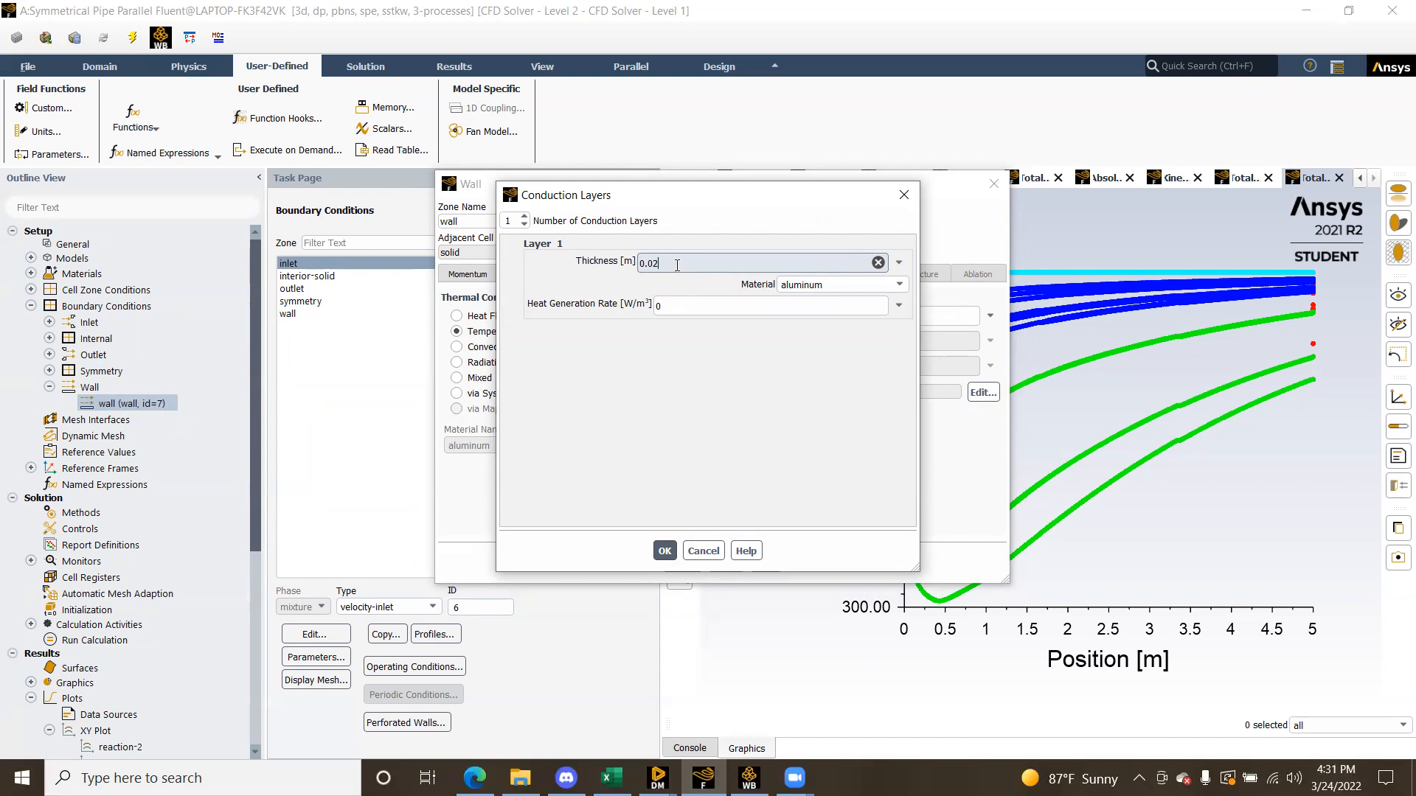
click(696, 309)
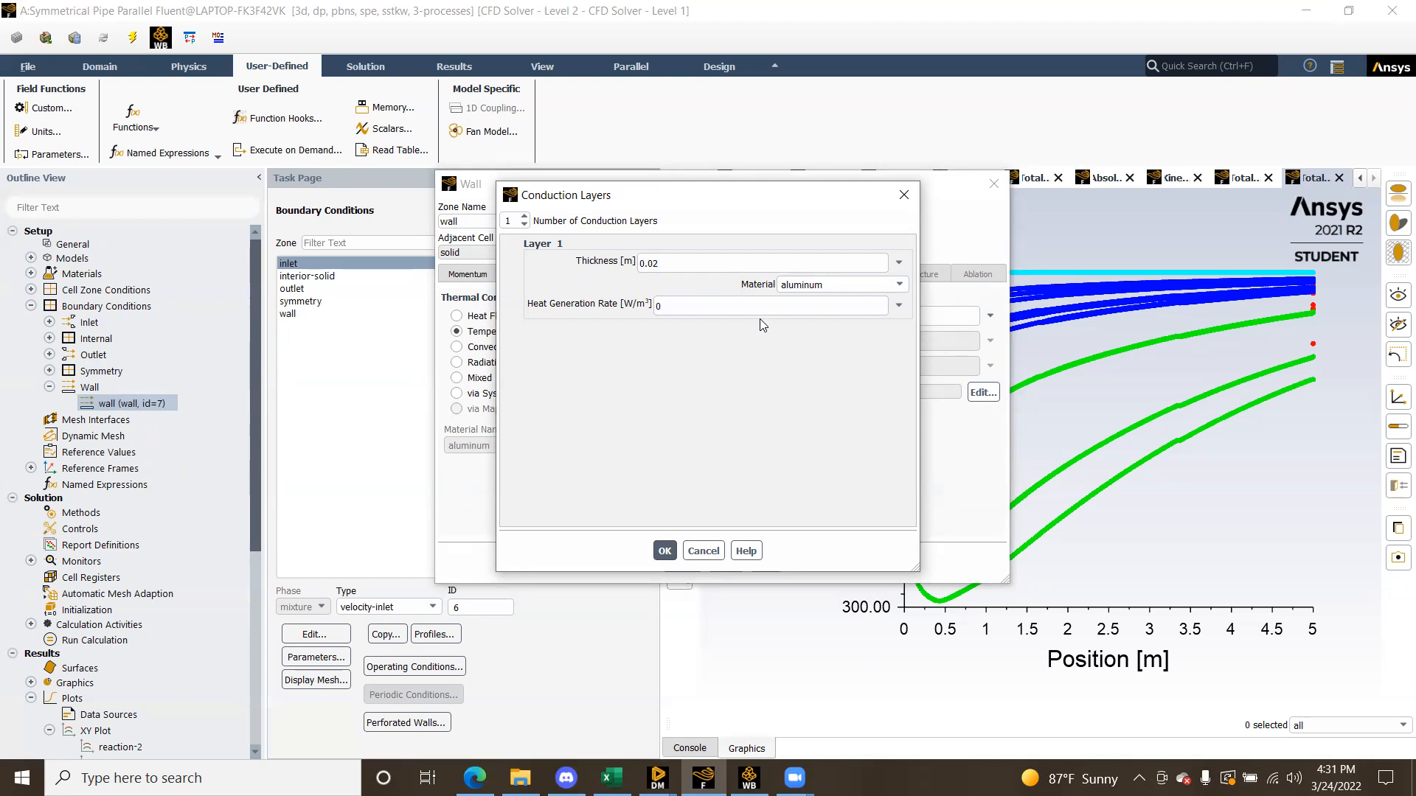
click(703, 552)
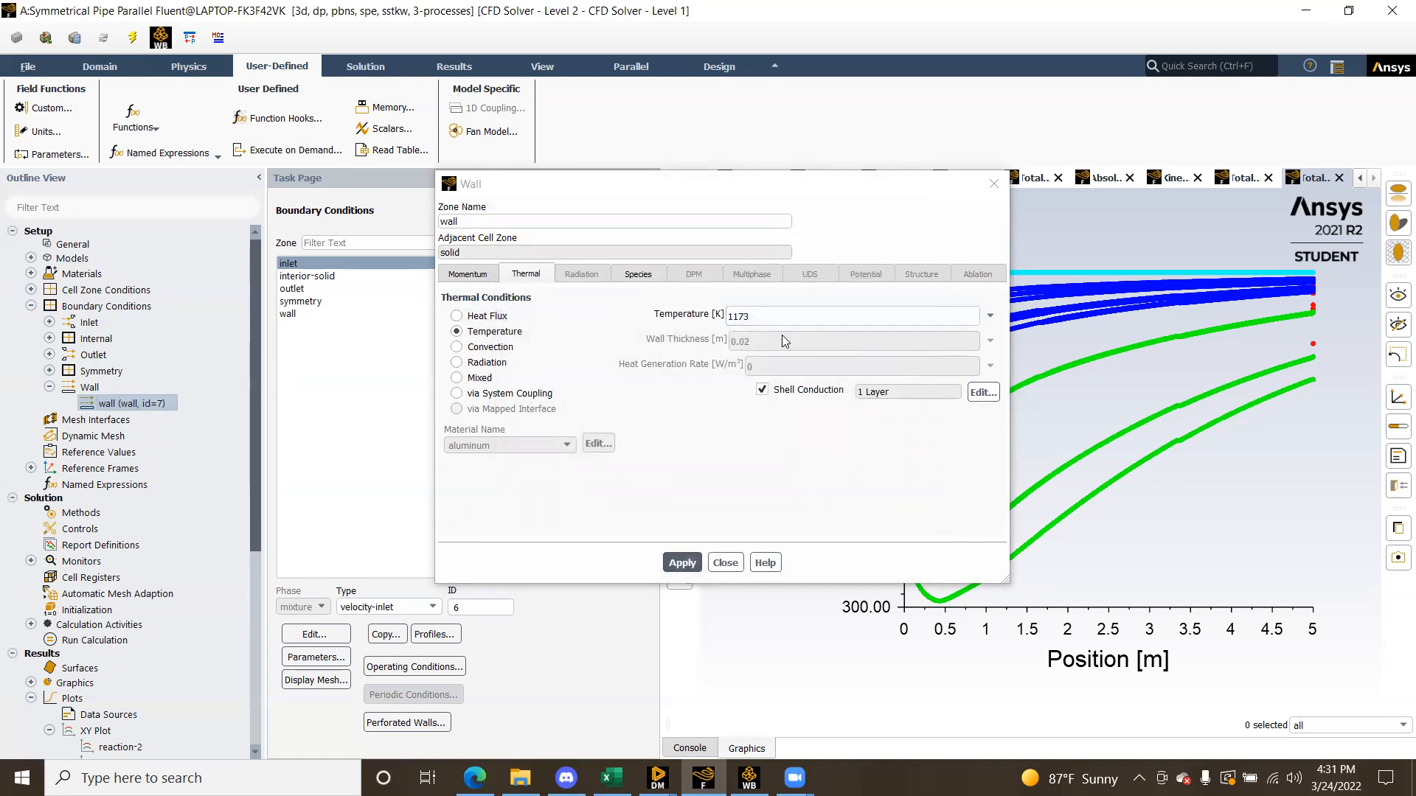
Recheck the wall's temperature and conduction layer, and apply the wall settings
click(866, 315)
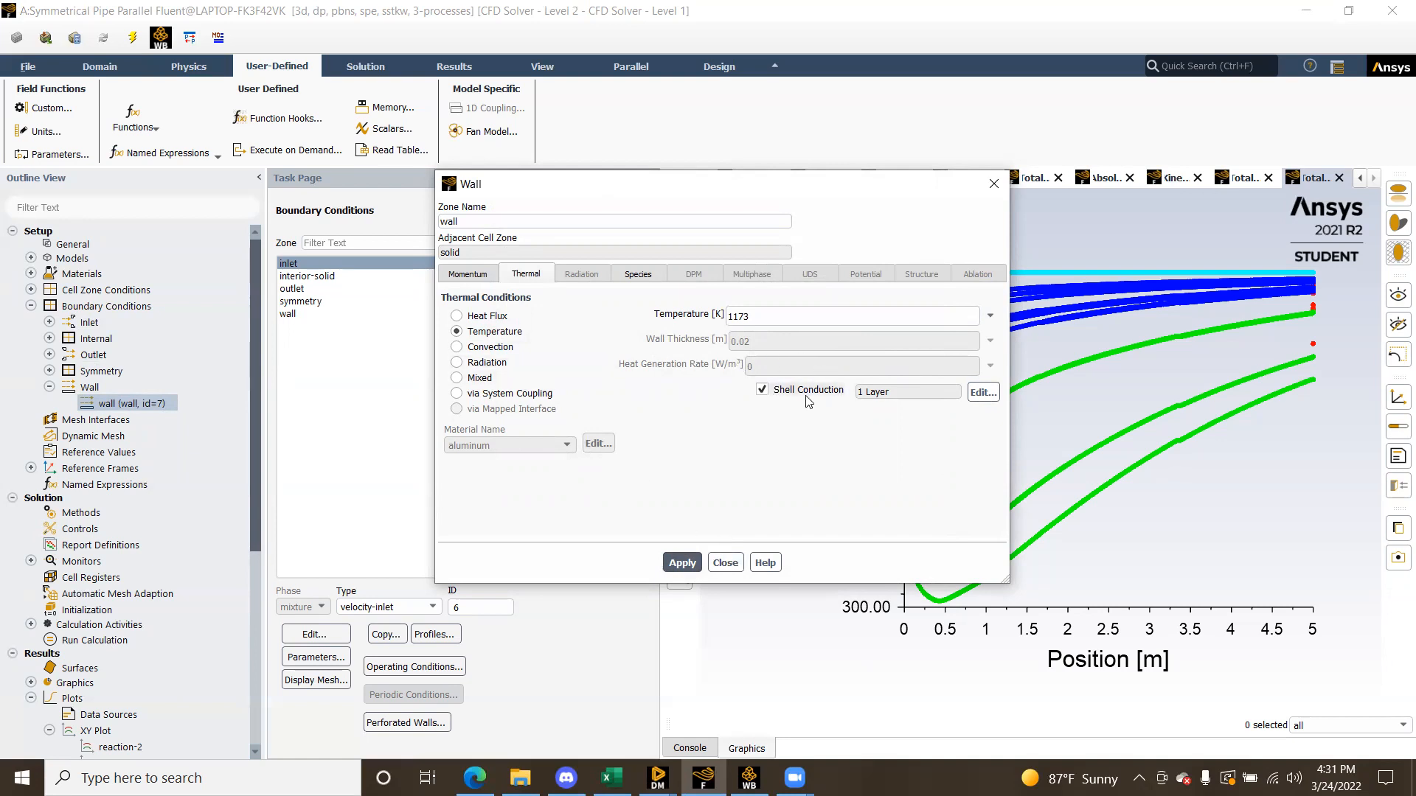
click(983, 393)
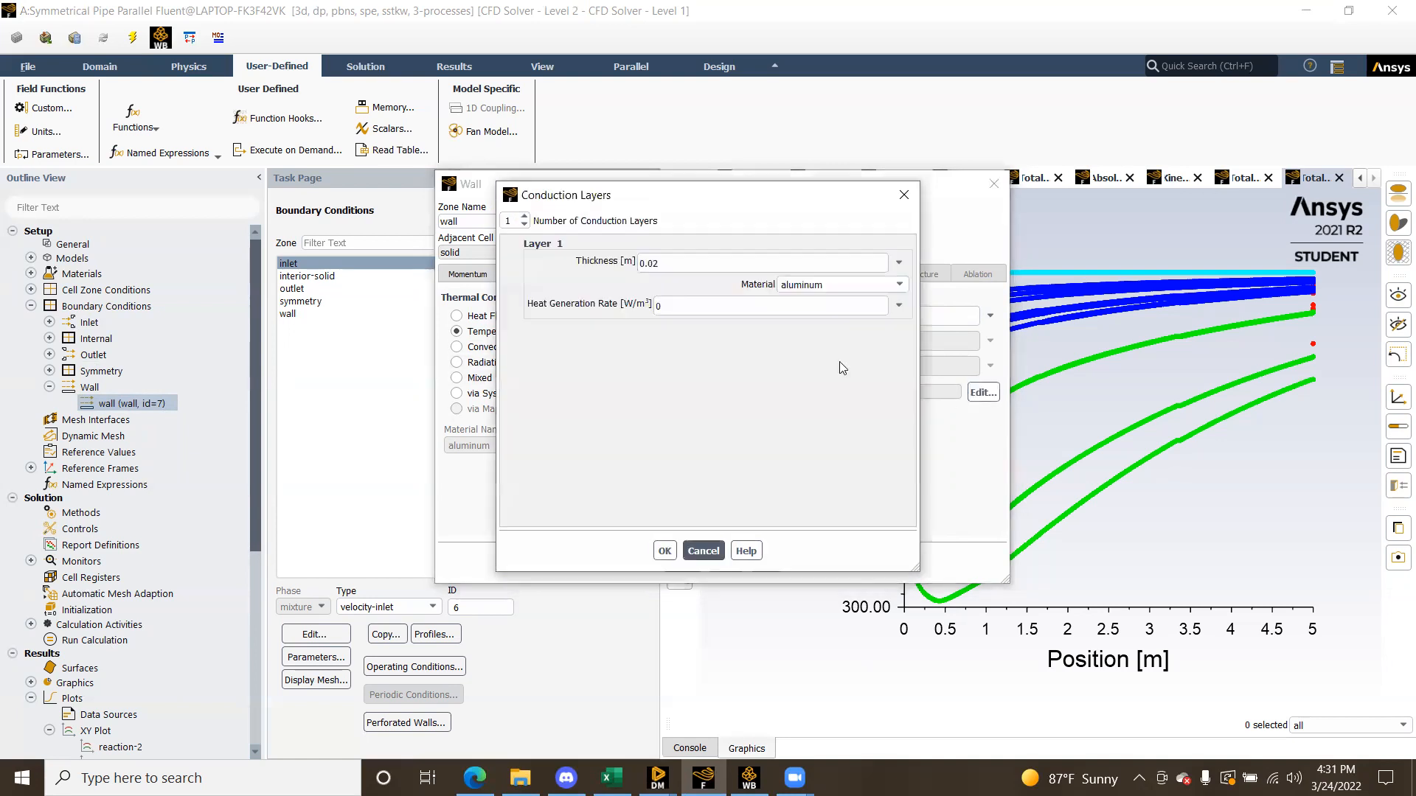
click(904, 196)
click(685, 567)
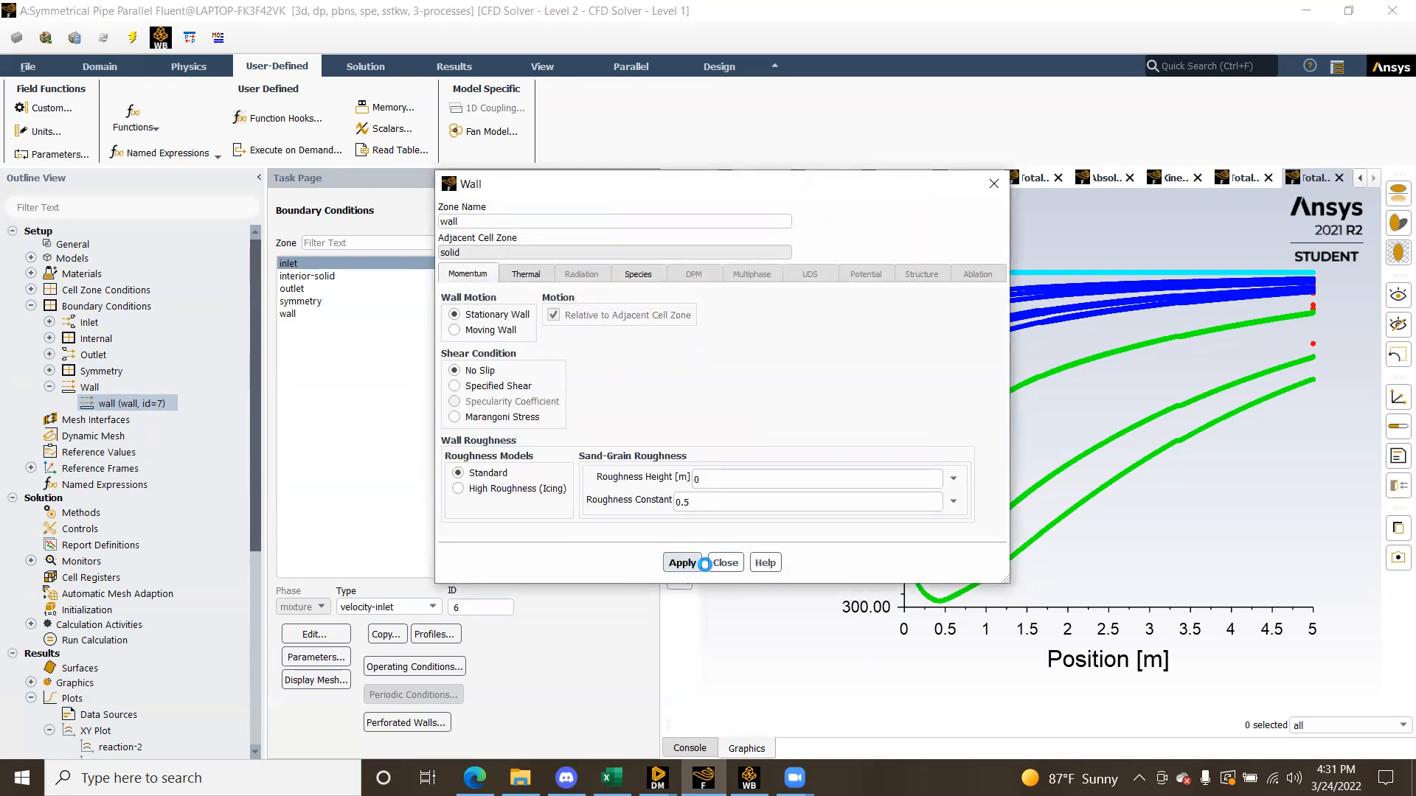
click(725, 563)
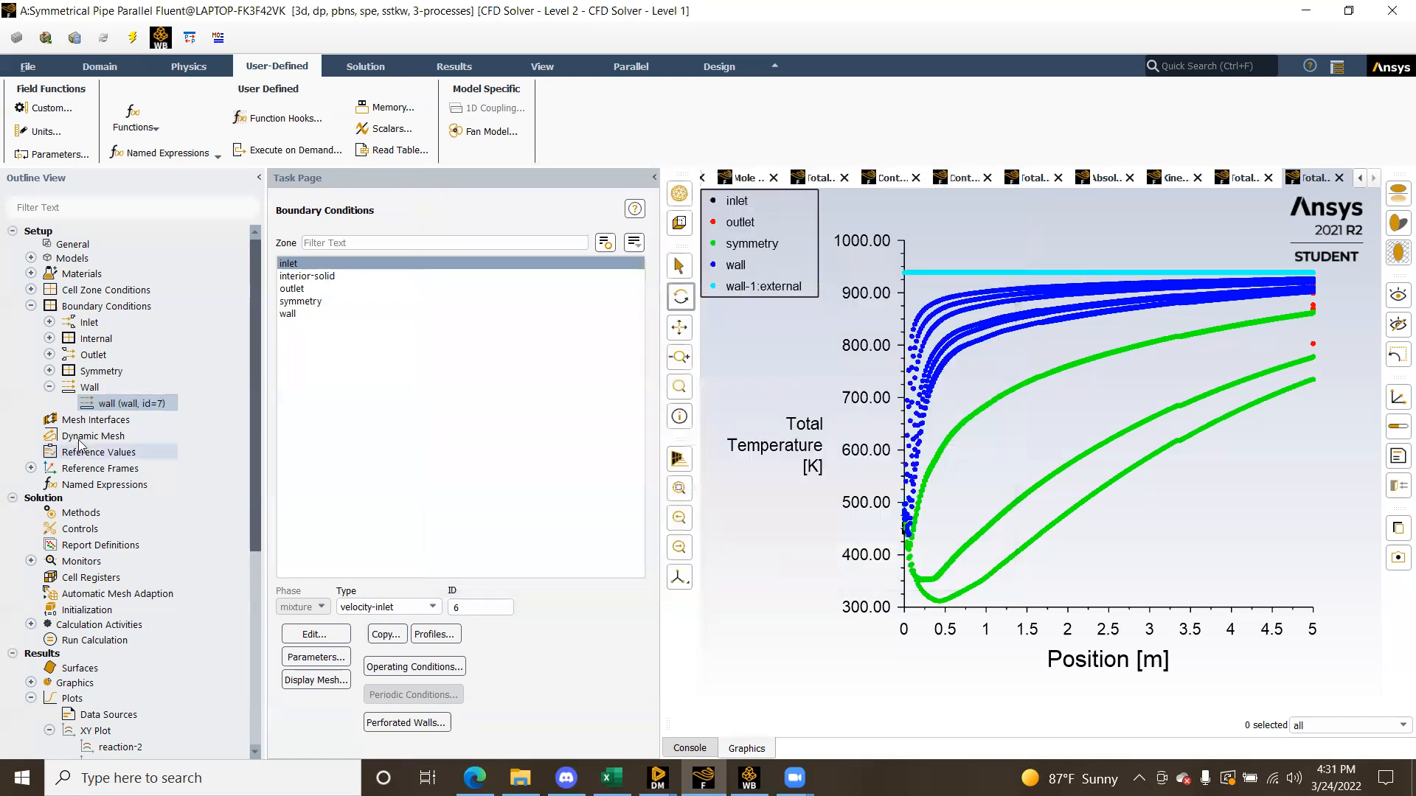
Check the reaction mechanism of the solid fluid cell zone, close it without changes, and collapse the expanded setup branches
click(48, 387)
click(31, 306)
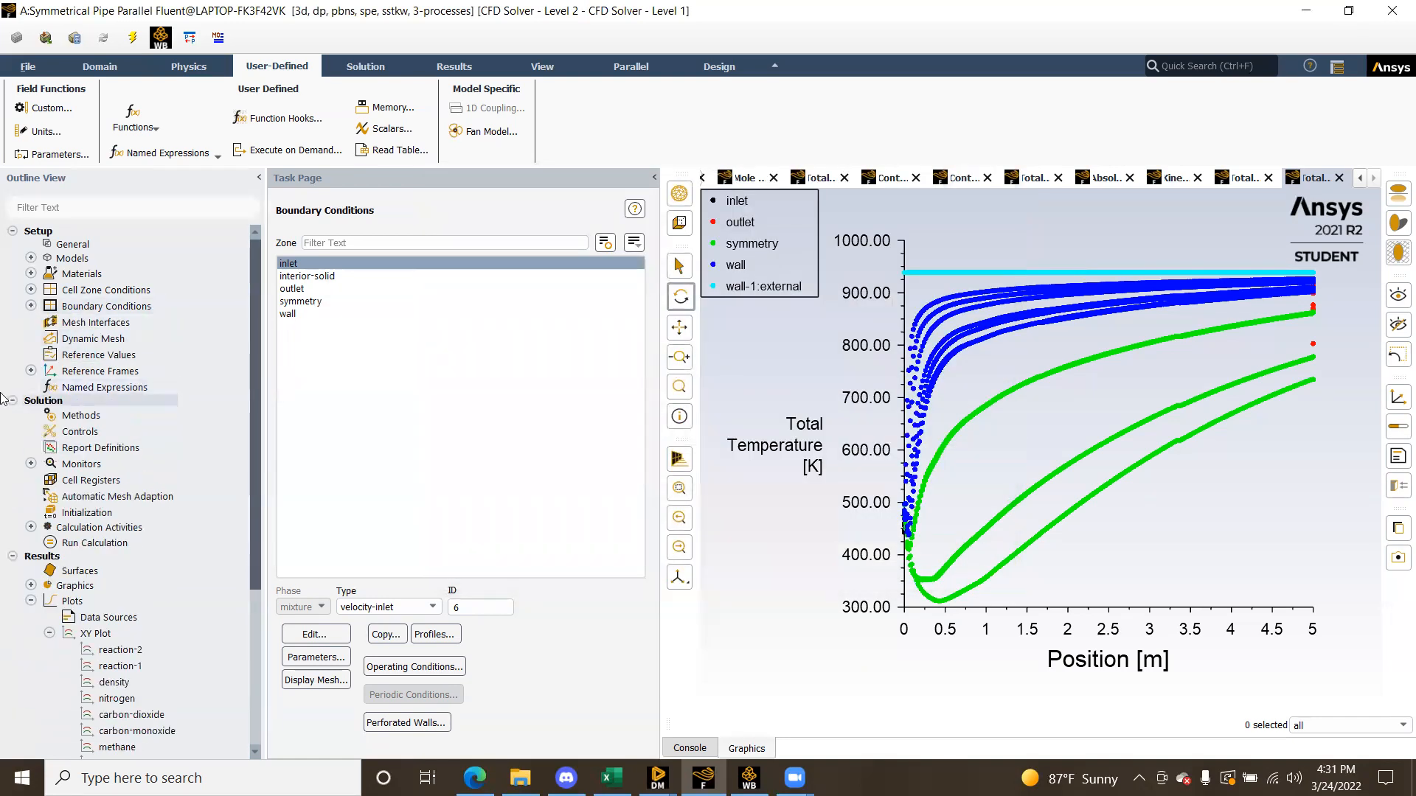
click(30, 289)
double_click(155, 323)
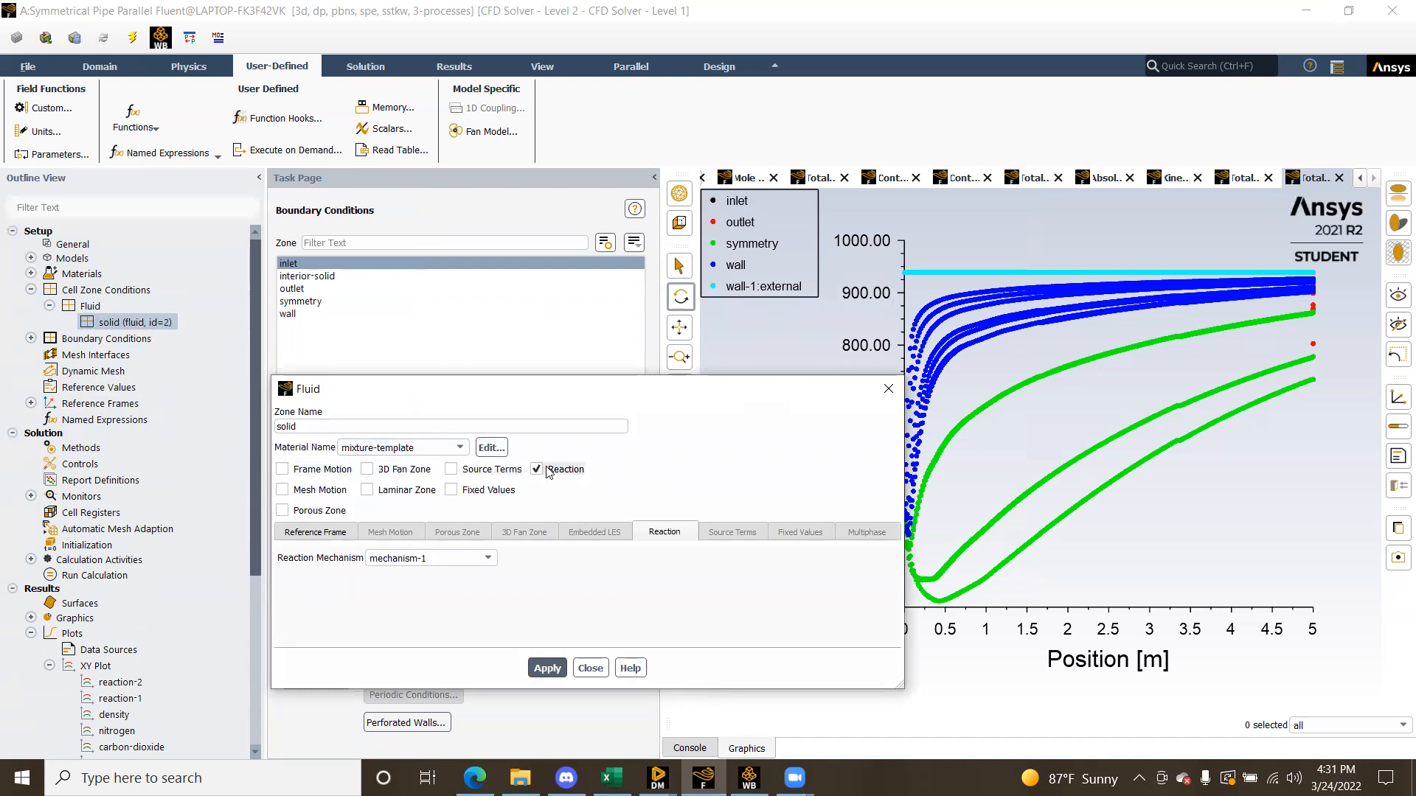
click(888, 388)
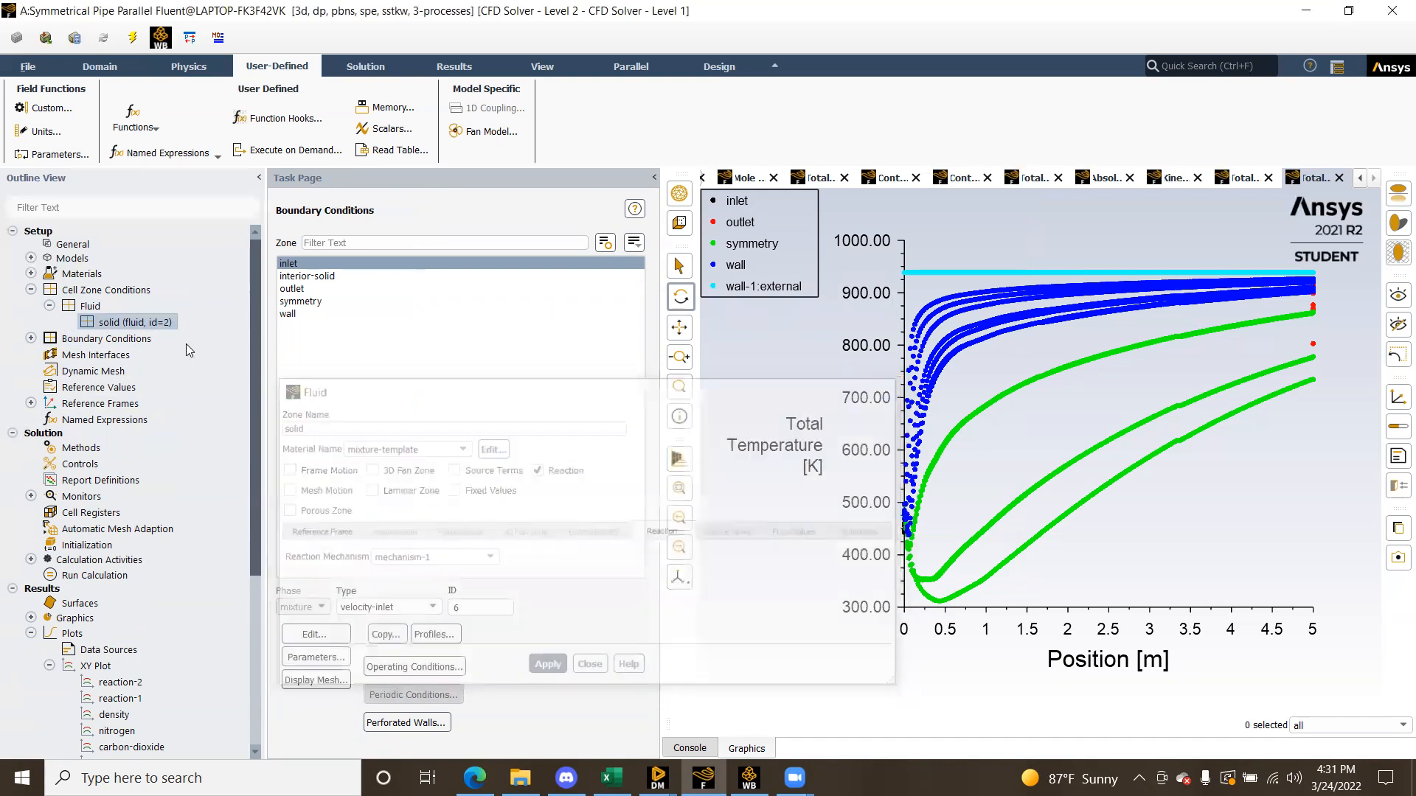
click(50, 306)
click(31, 322)
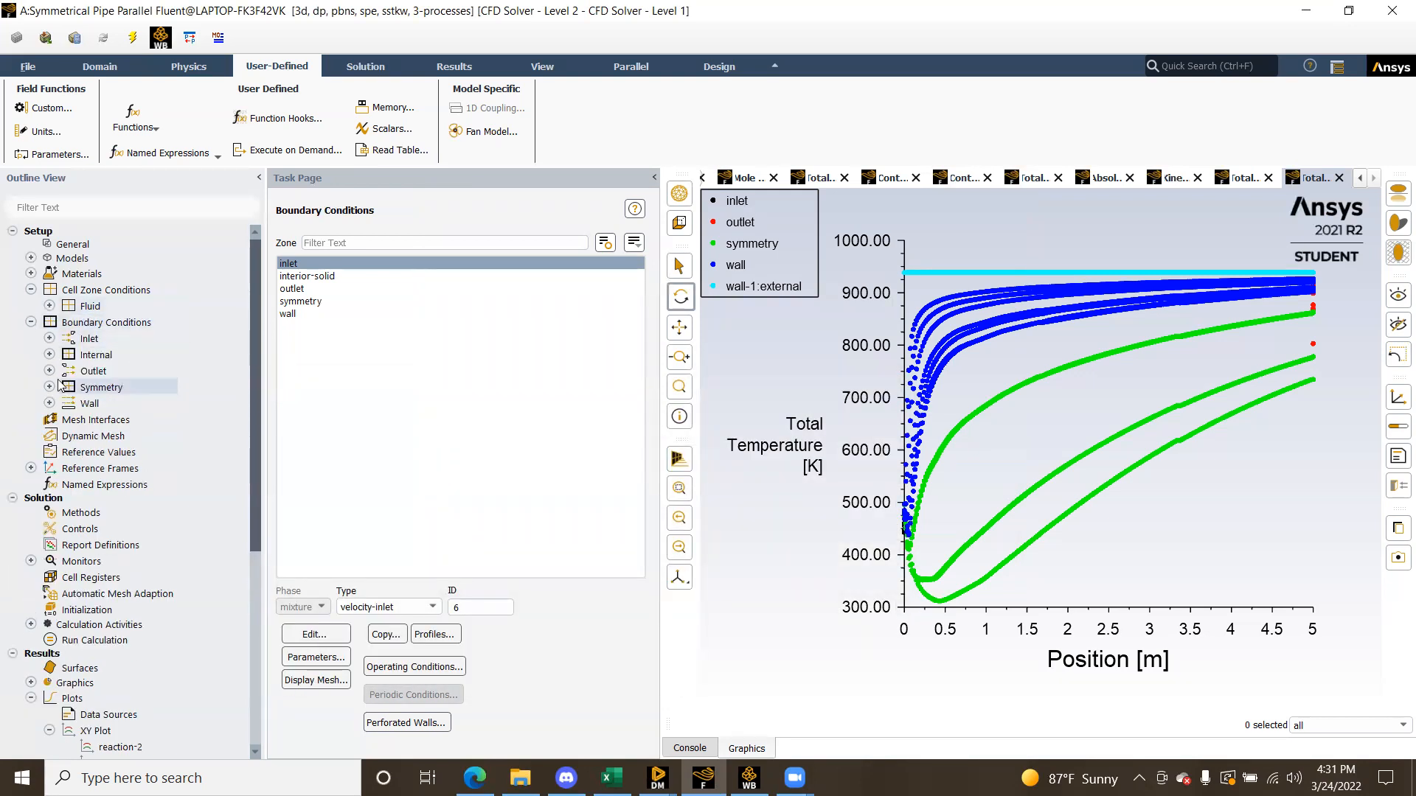
click(31, 322)
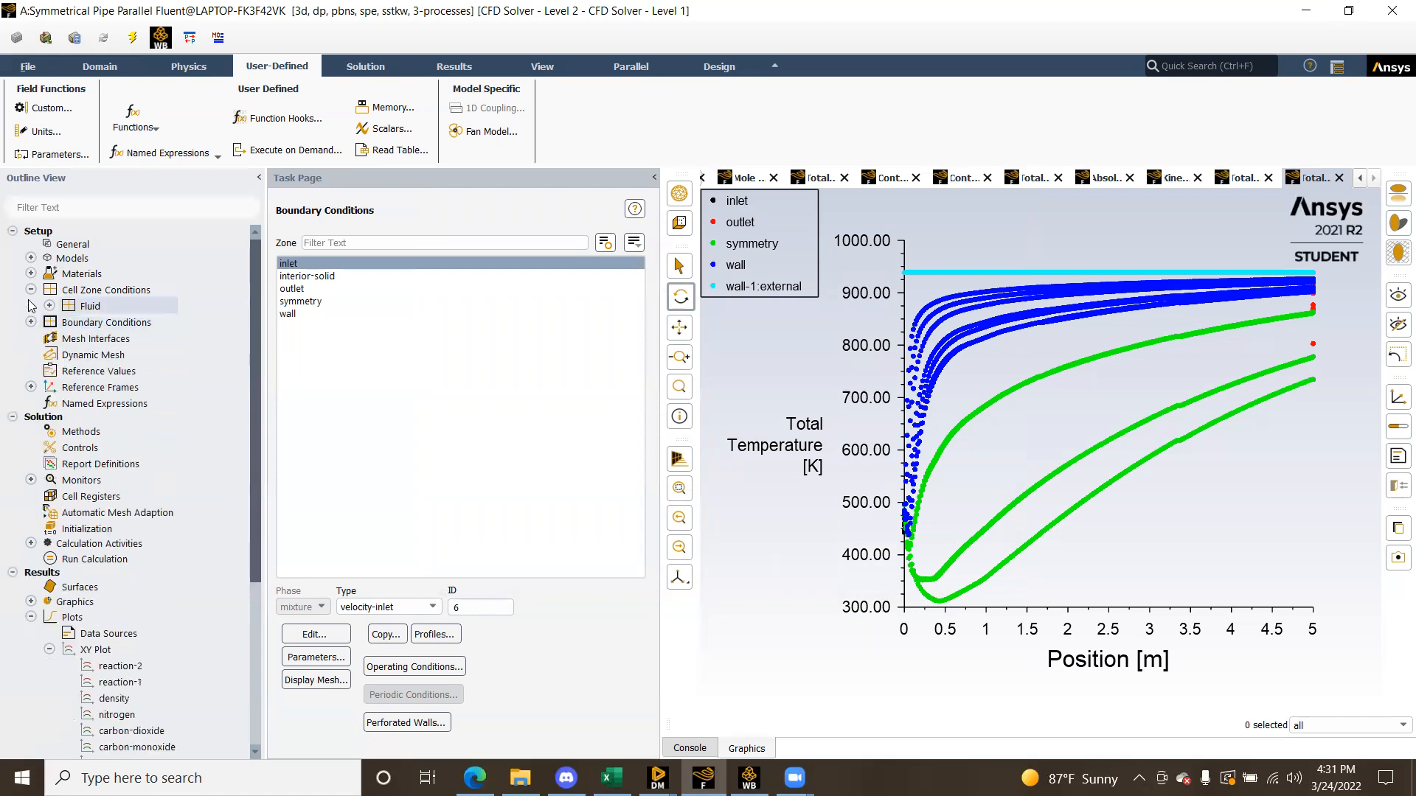
click(31, 290)
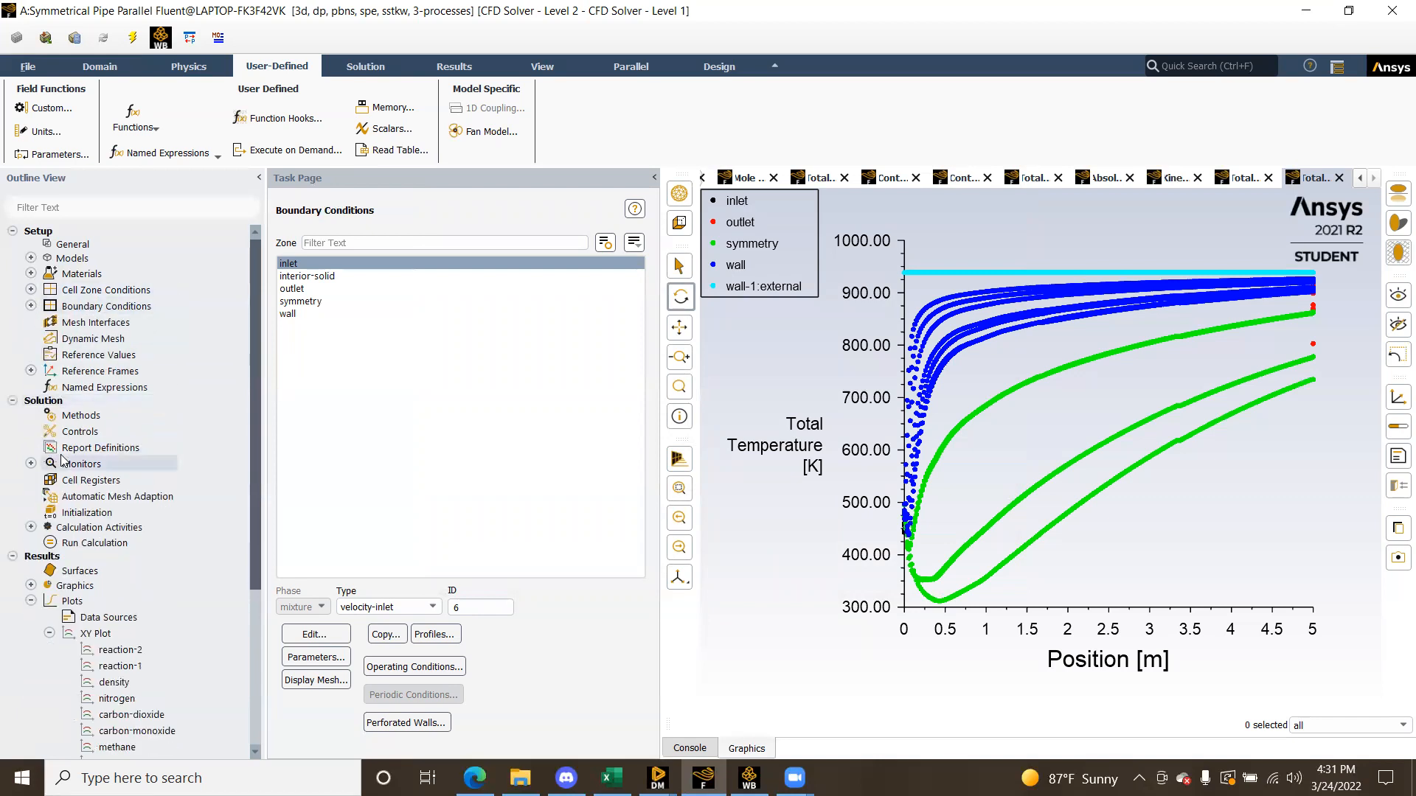
Open the solution initialization, choose the standard method computed from the inlet, and review its initial values
scroll(77, 497, down, 1)
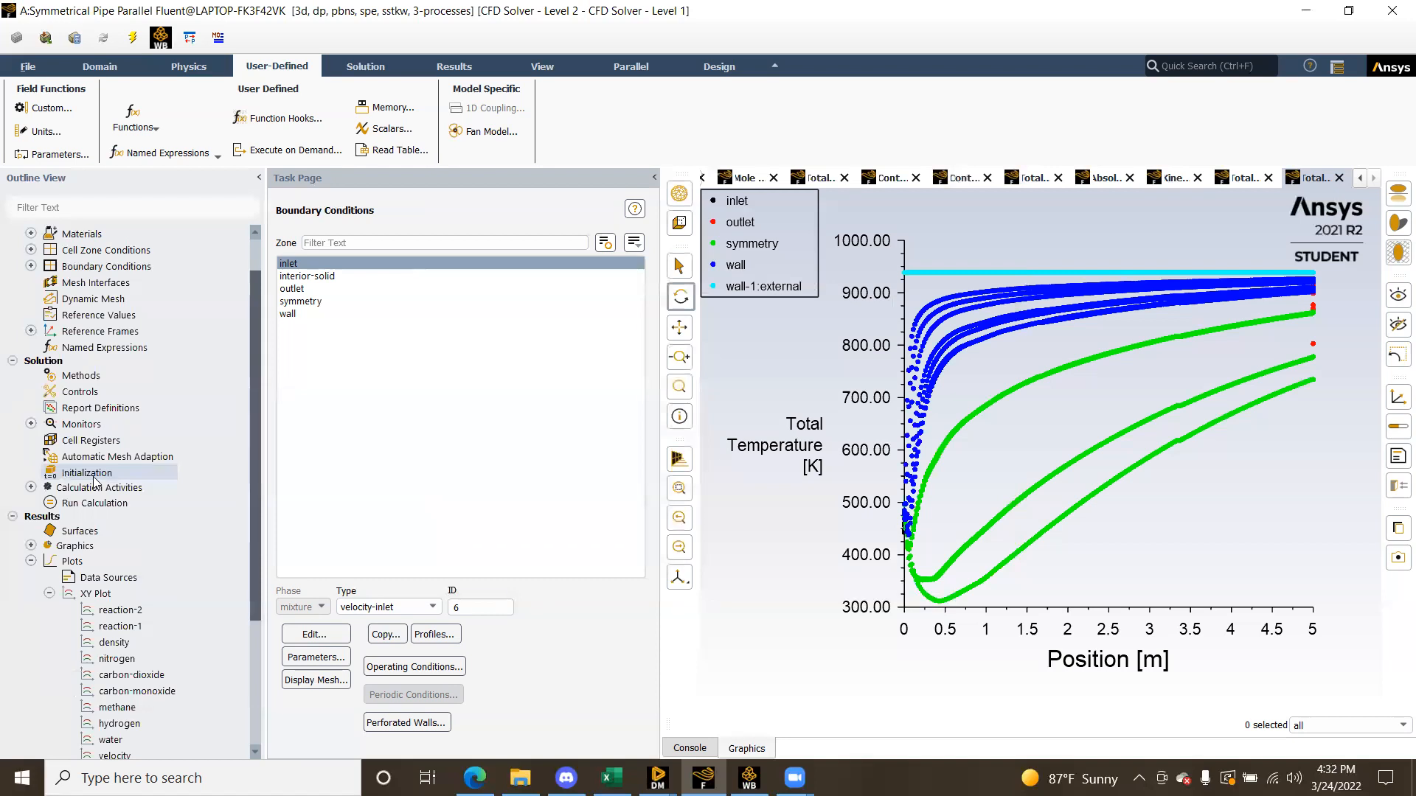
click(93, 474)
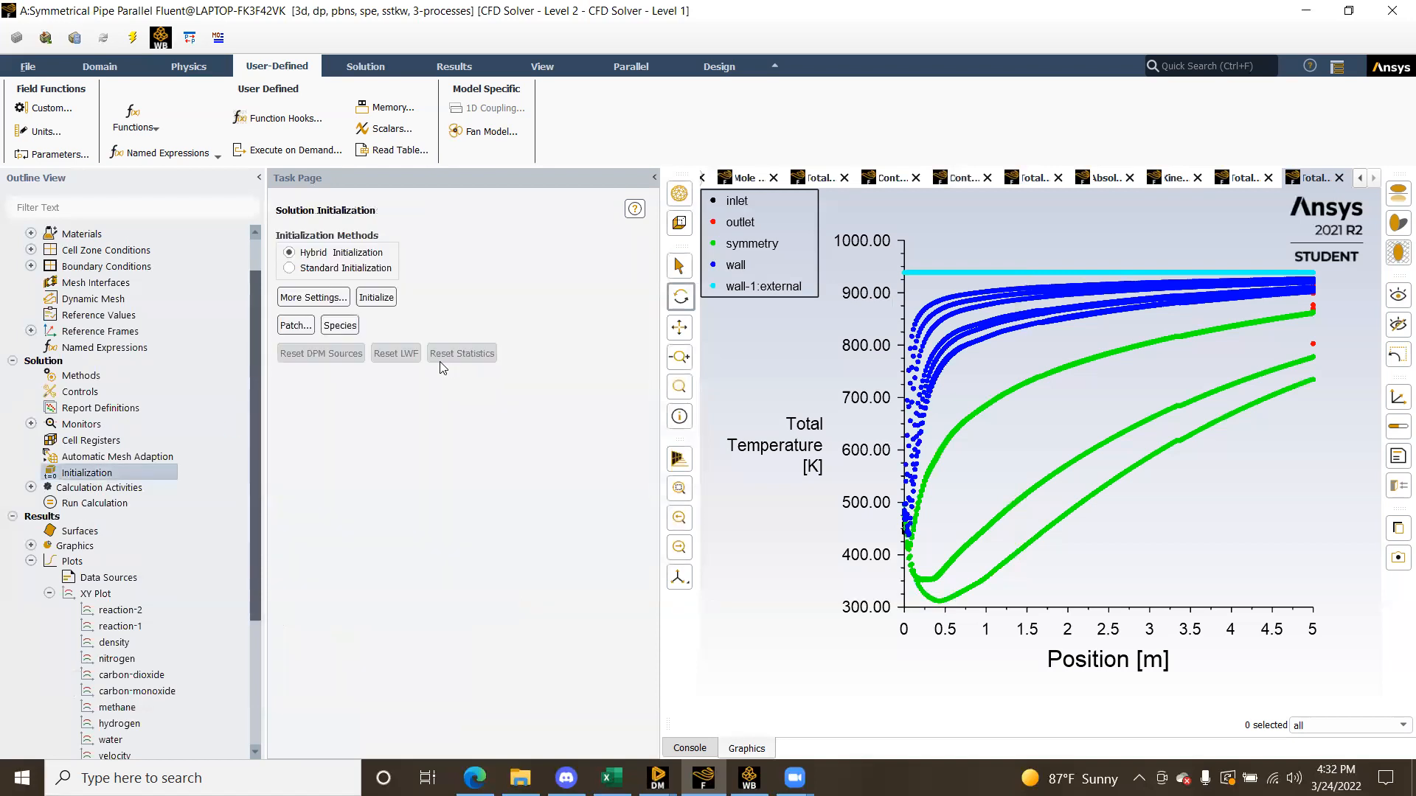
click(358, 269)
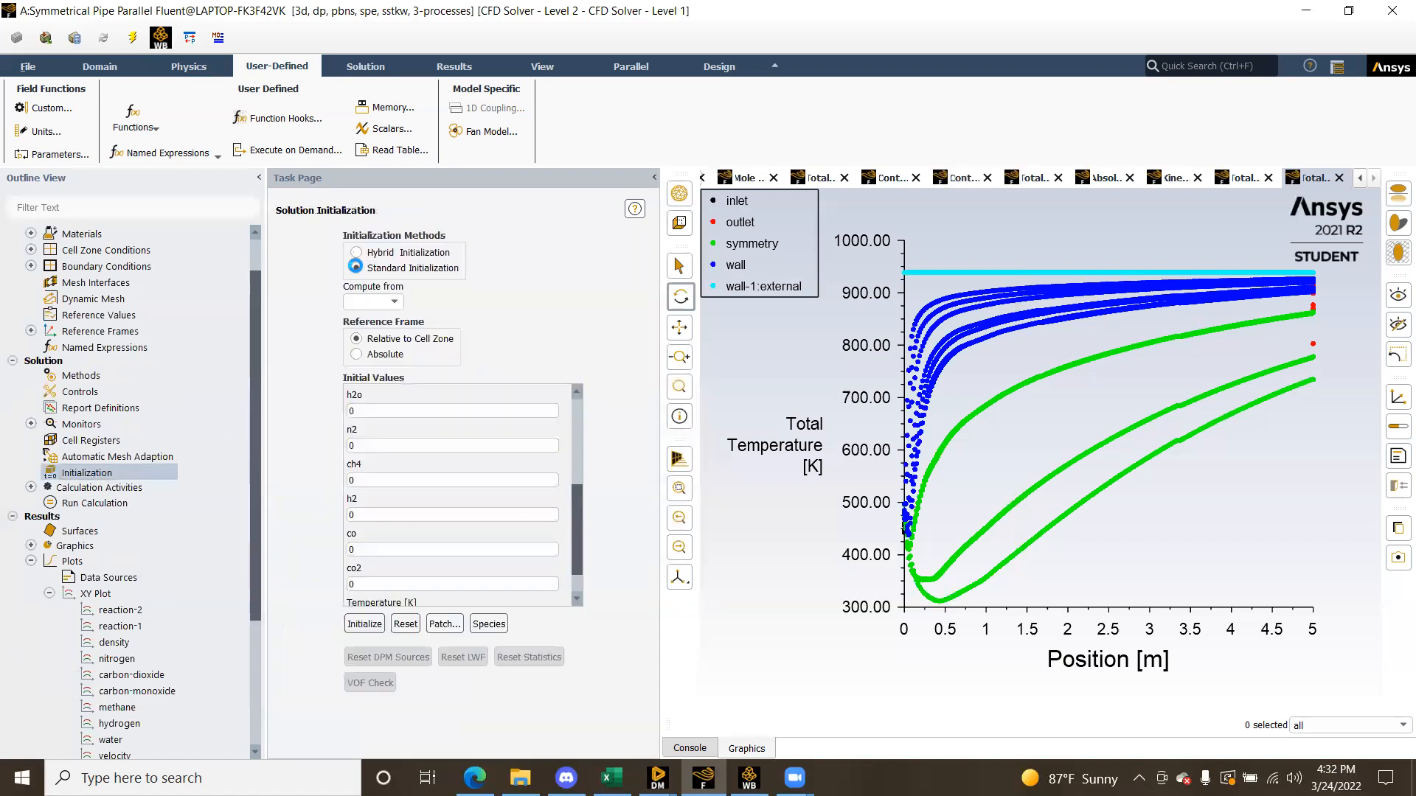
click(376, 302)
click(369, 342)
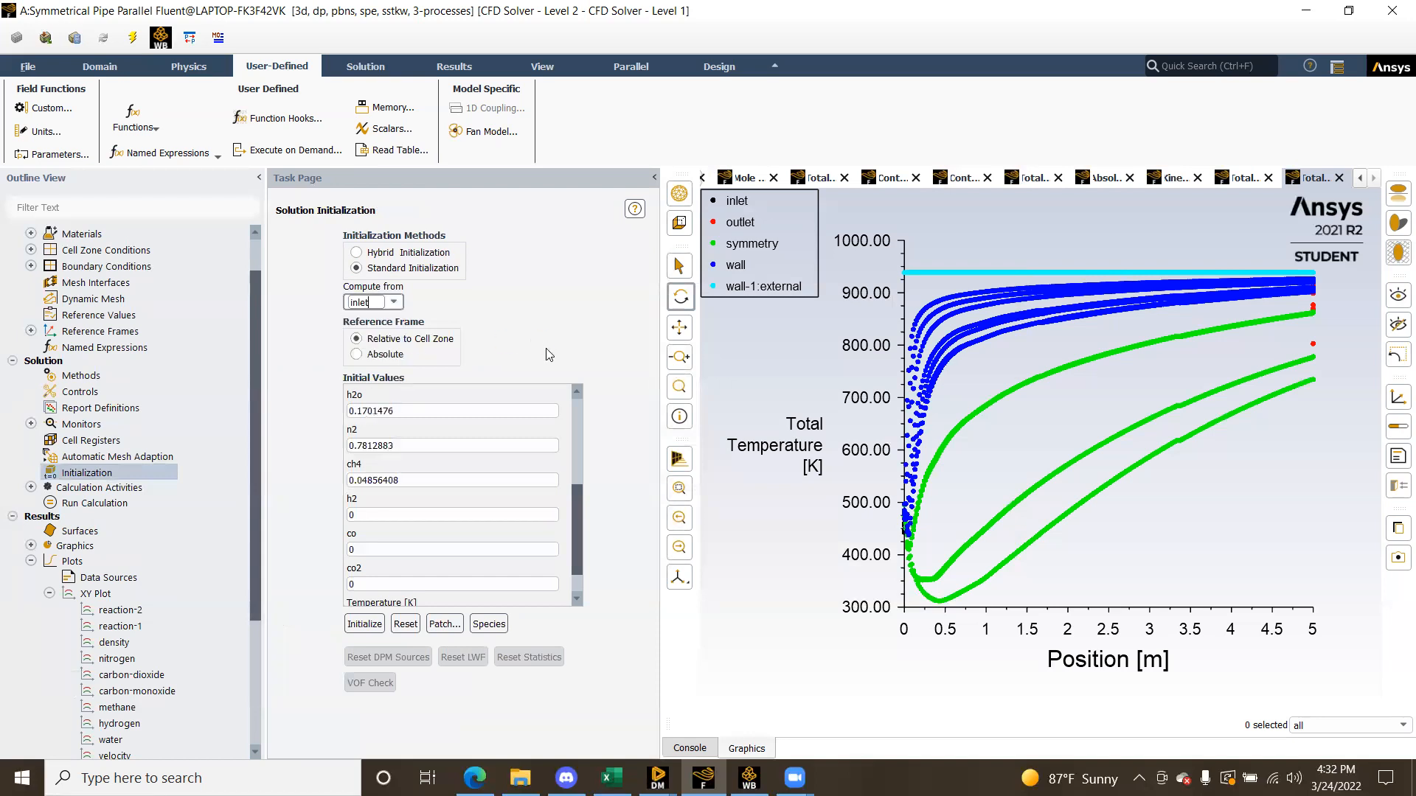
scroll(502, 492, up, 3)
scroll(502, 492, up, 3)
scroll(502, 492, down, 8)
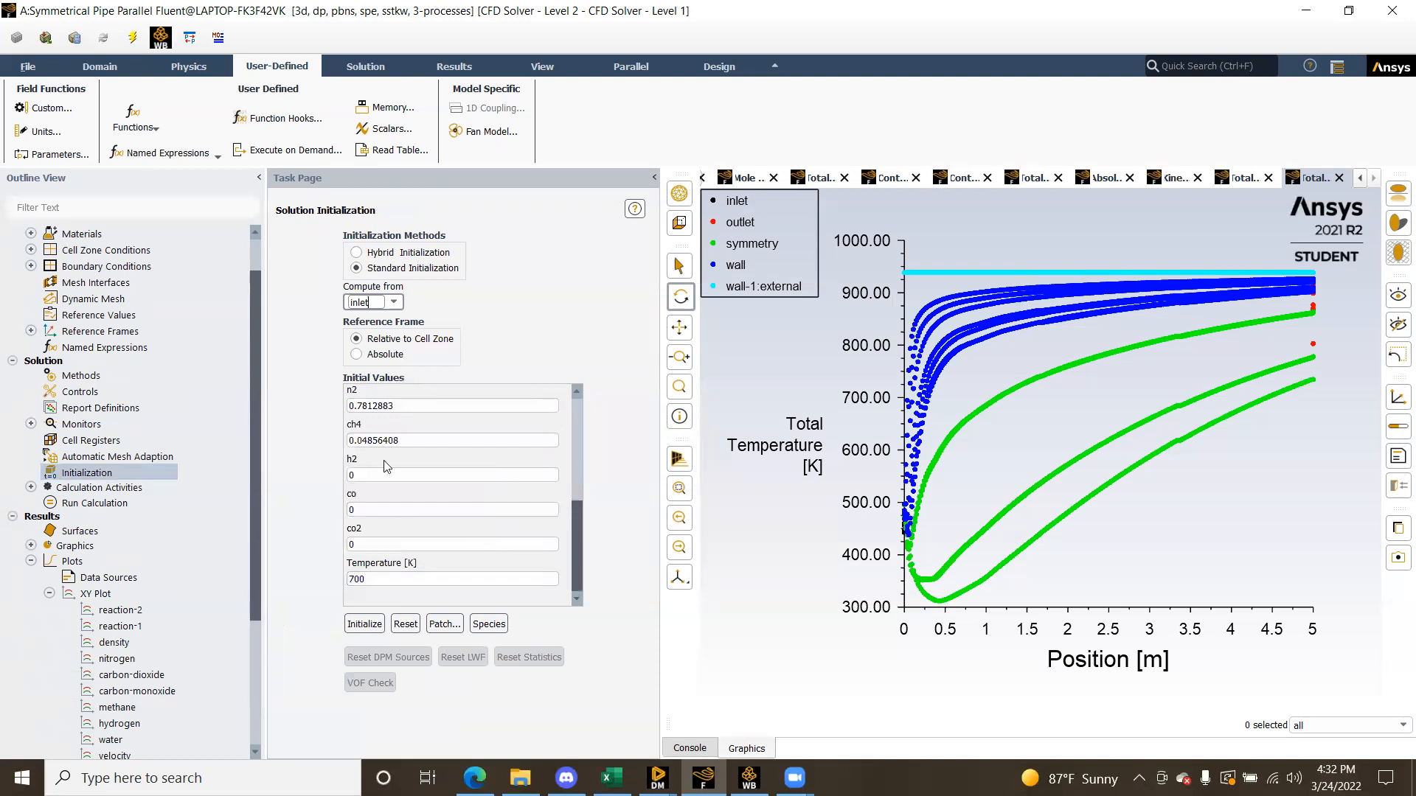
Switch the initialization method back to hybrid initialization
click(394, 302)
click(467, 325)
click(356, 252)
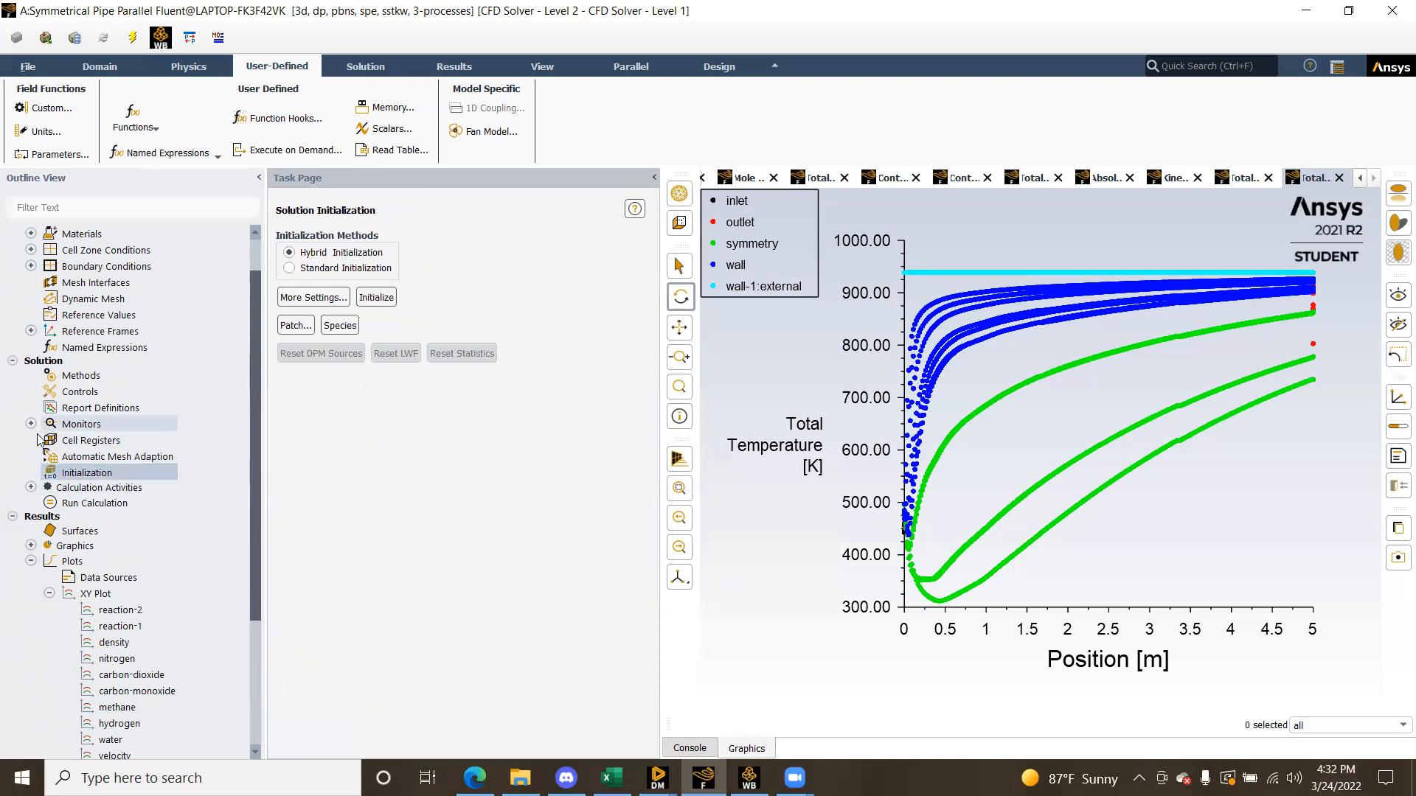
Review the run calculation settings, including pseudo transient time scales and number of iterations, and collapse the Solution branch
click(13, 362)
click(12, 361)
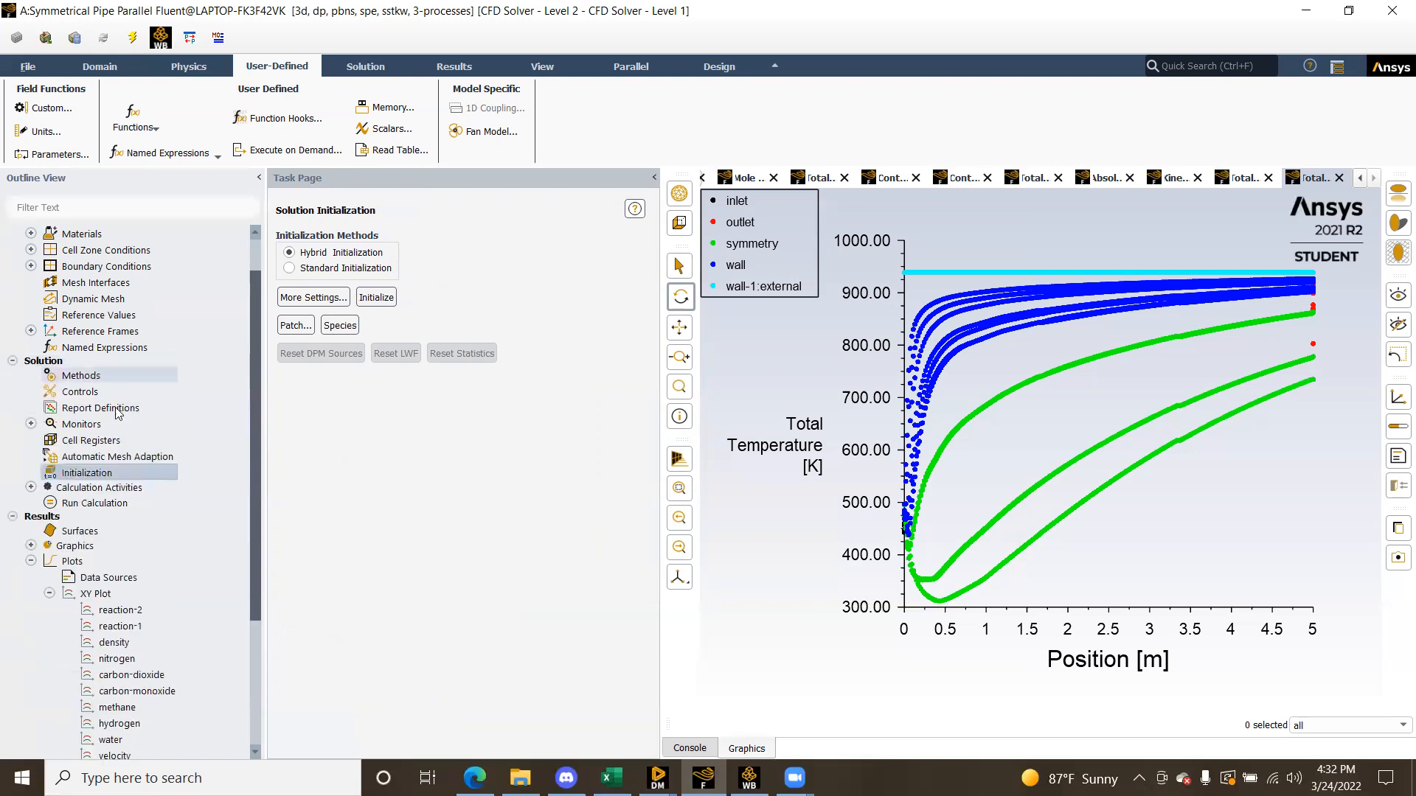
click(96, 503)
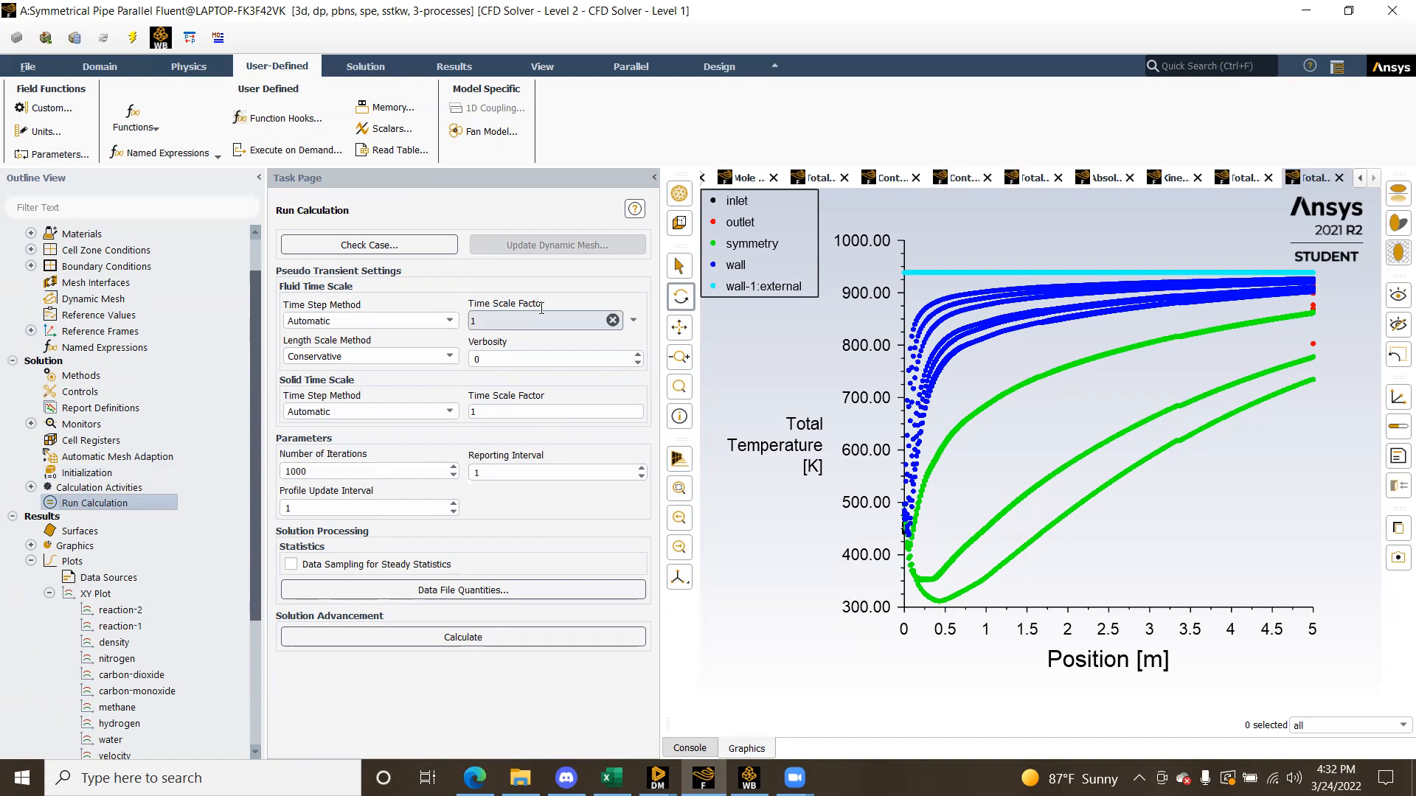
click(12, 361)
Open the temperature XY plot definition and close it without changes to examine the total temperature curves
scroll(138, 408, down, 1)
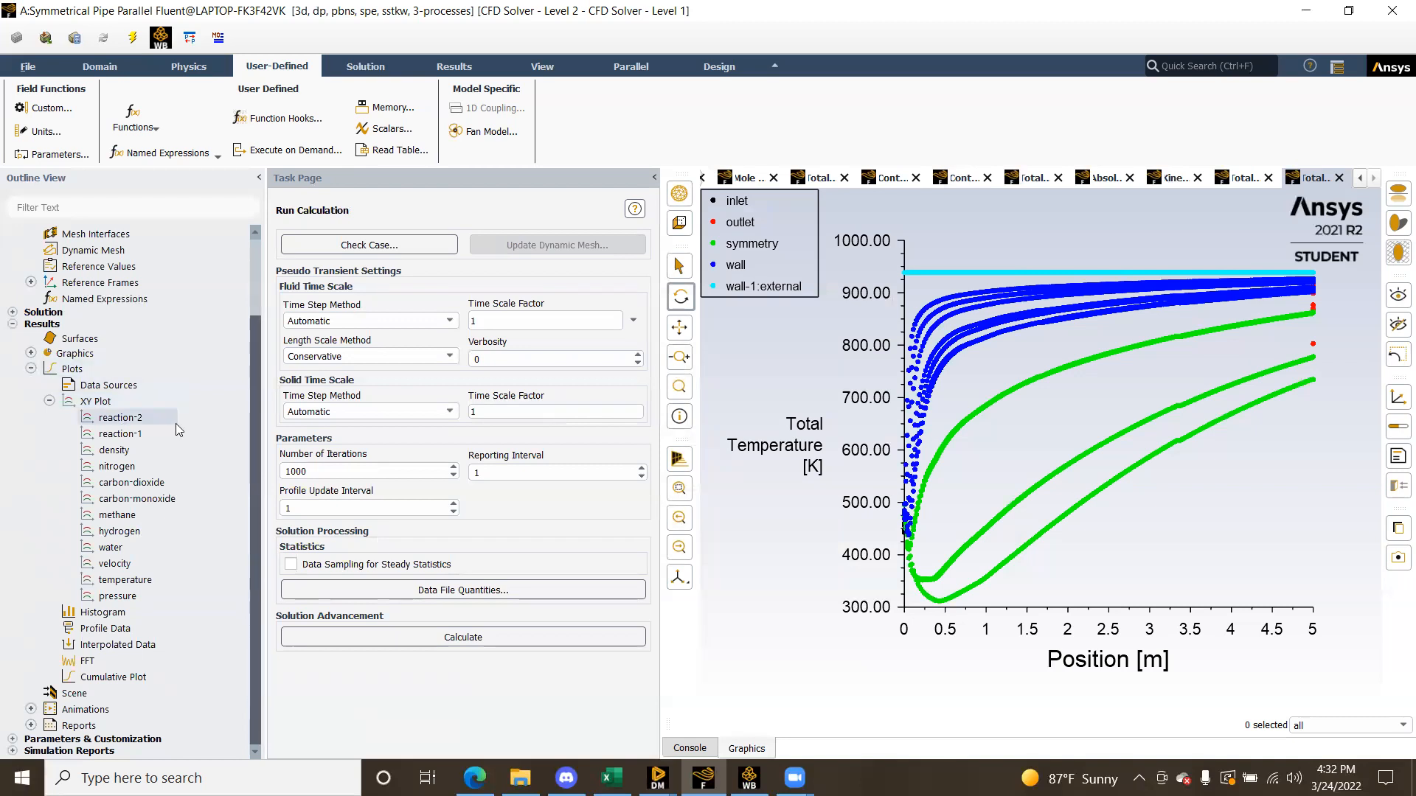
double_click(156, 580)
click(503, 610)
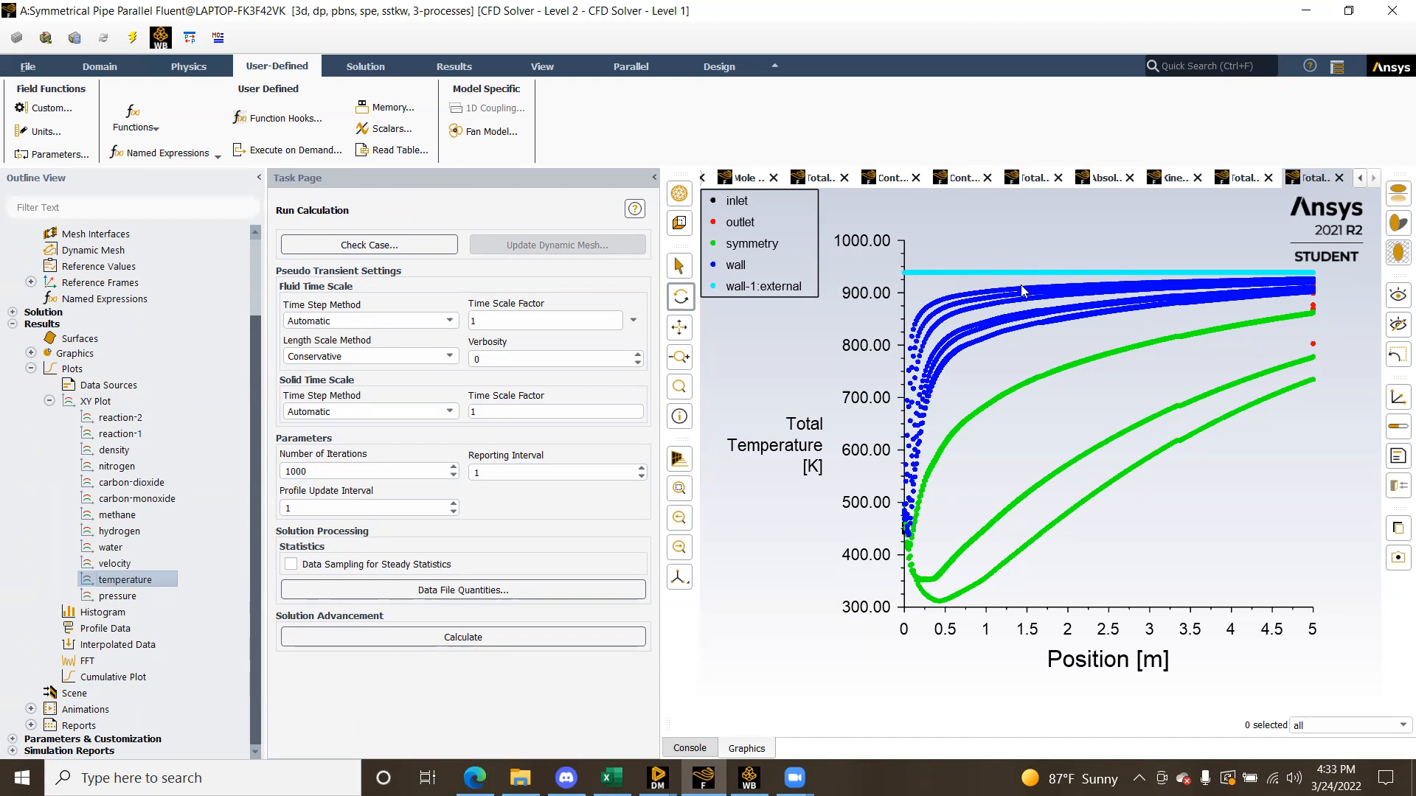
Plot the saved pressure XY plot of absolute pressure along the pipe and close its definition
scroll(126, 480, up, 2)
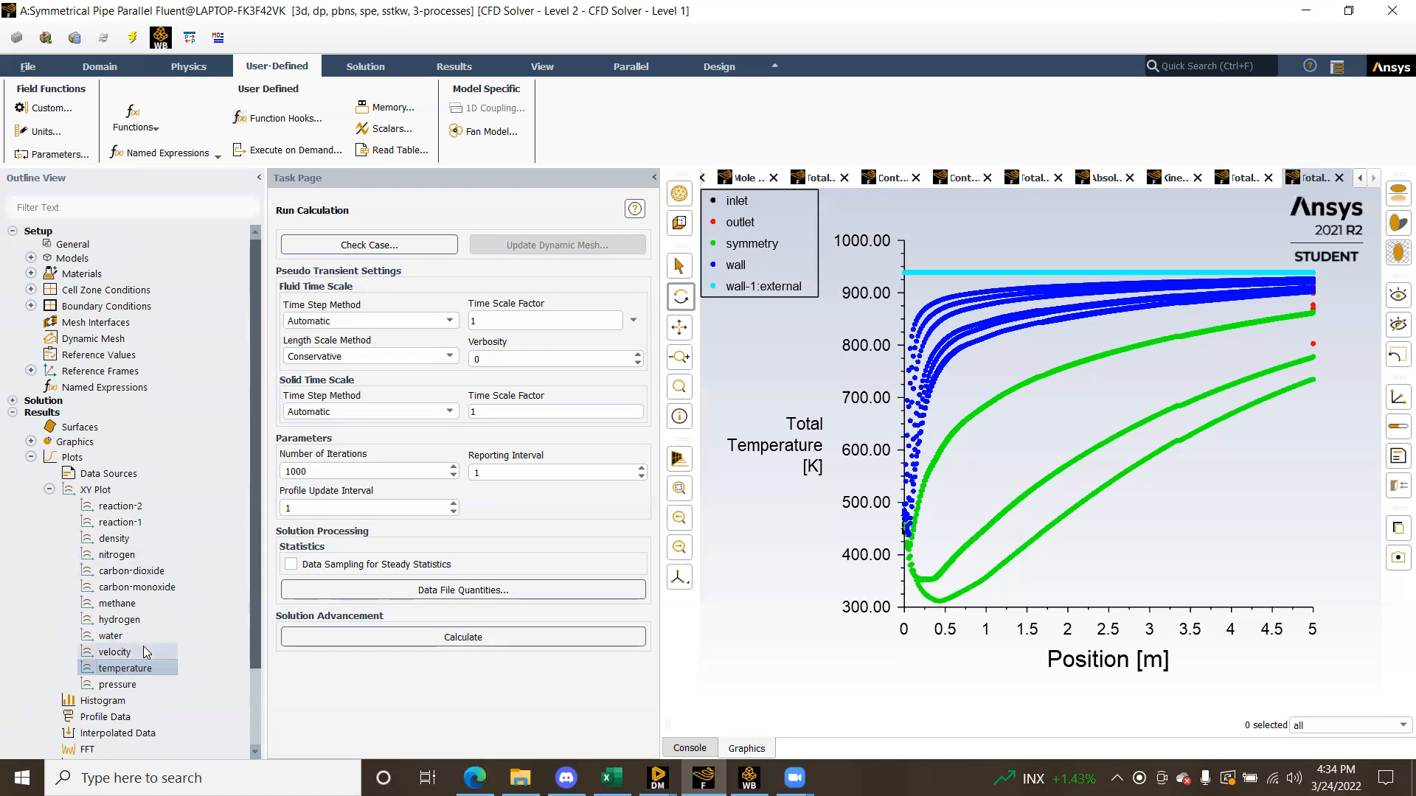
scroll(145, 652, down, 2)
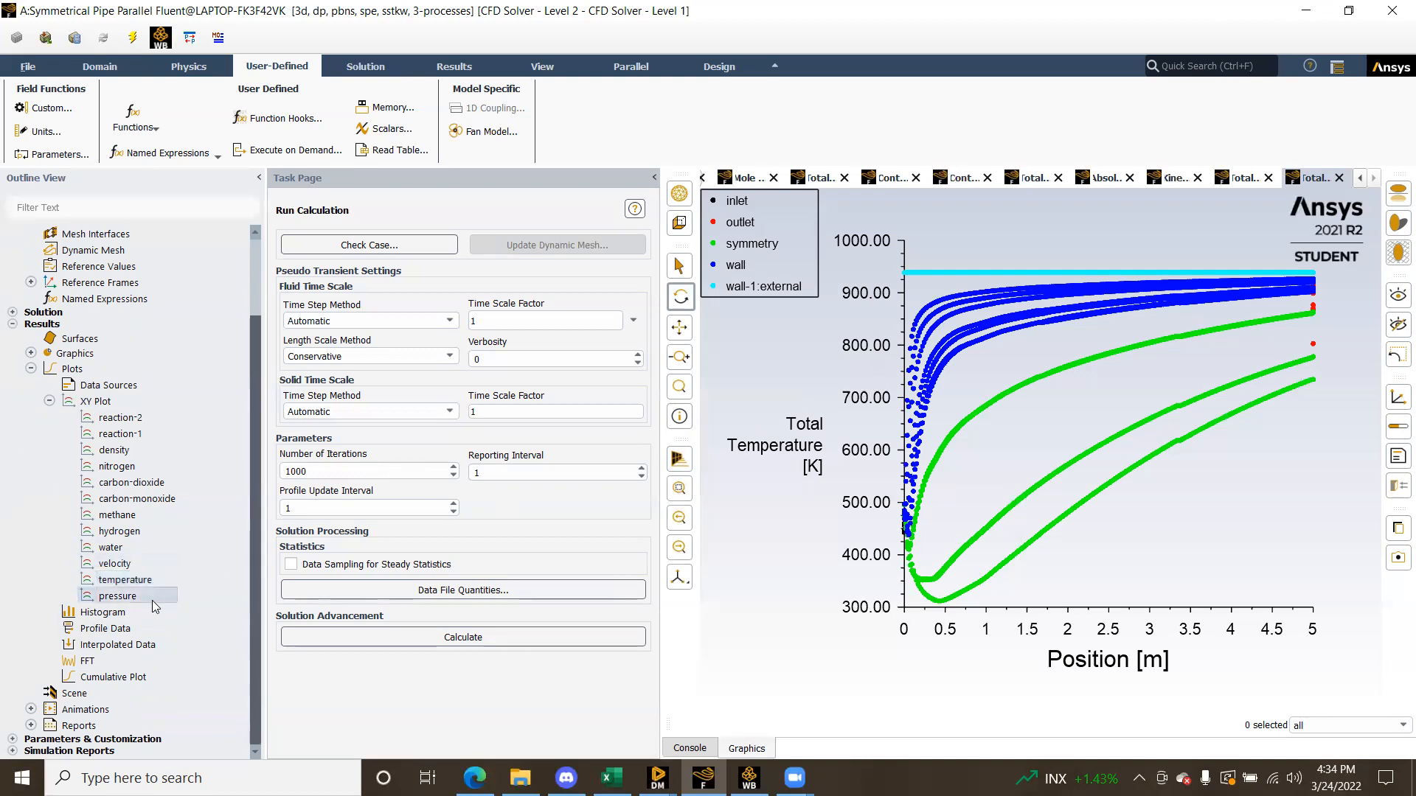
double_click(118, 596)
click(345, 615)
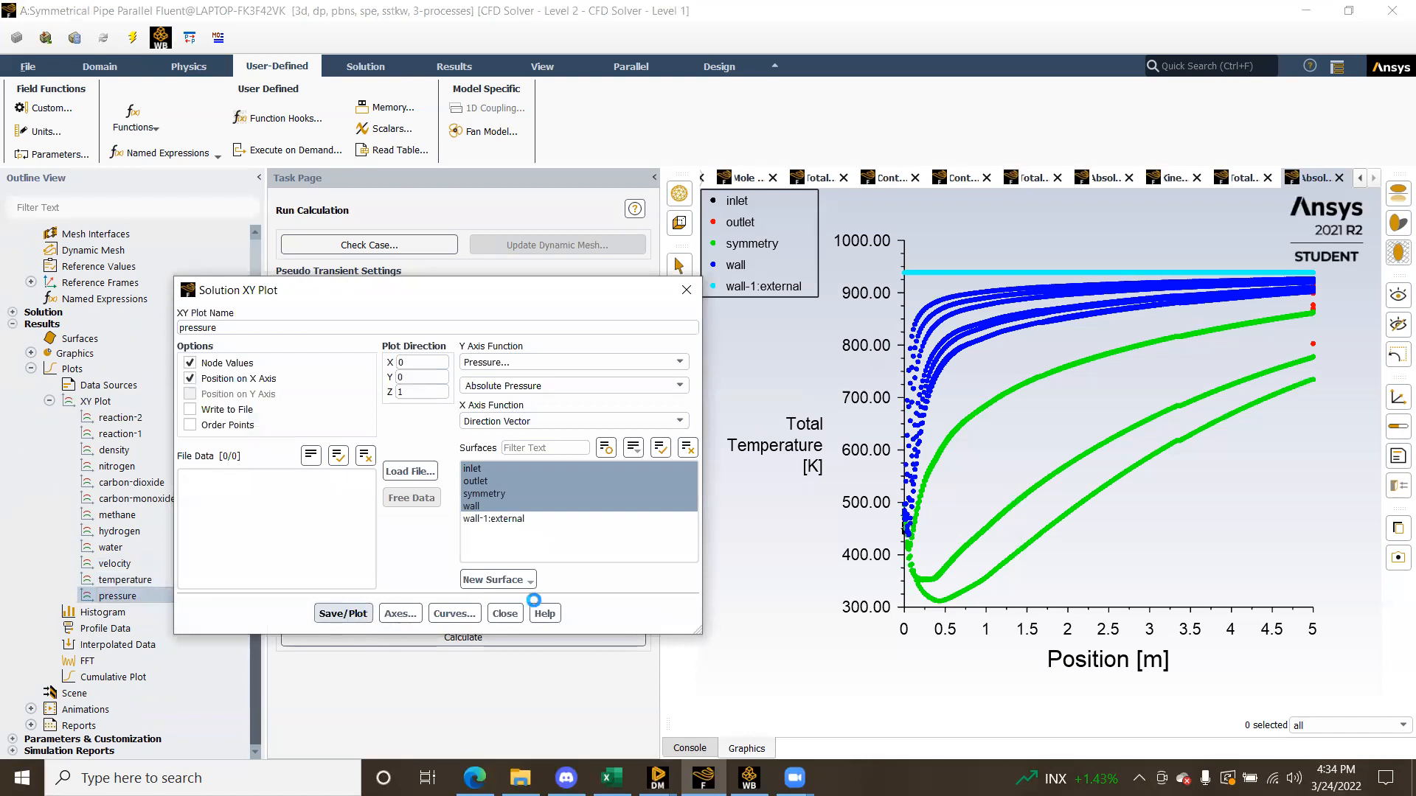
click(505, 615)
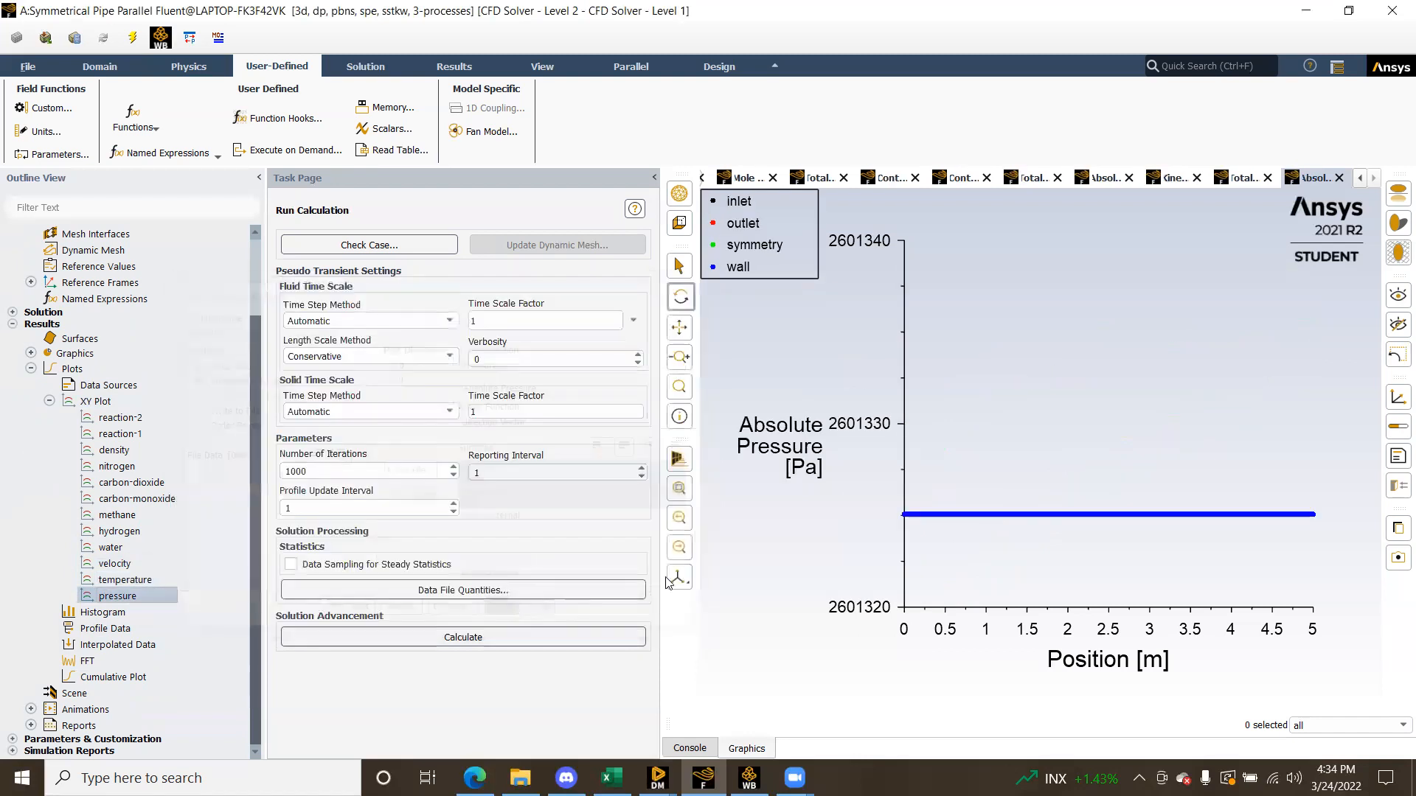
Plot the saved velocity XY plot of velocity magnitude along the pipe and close its definition
double_click(114, 563)
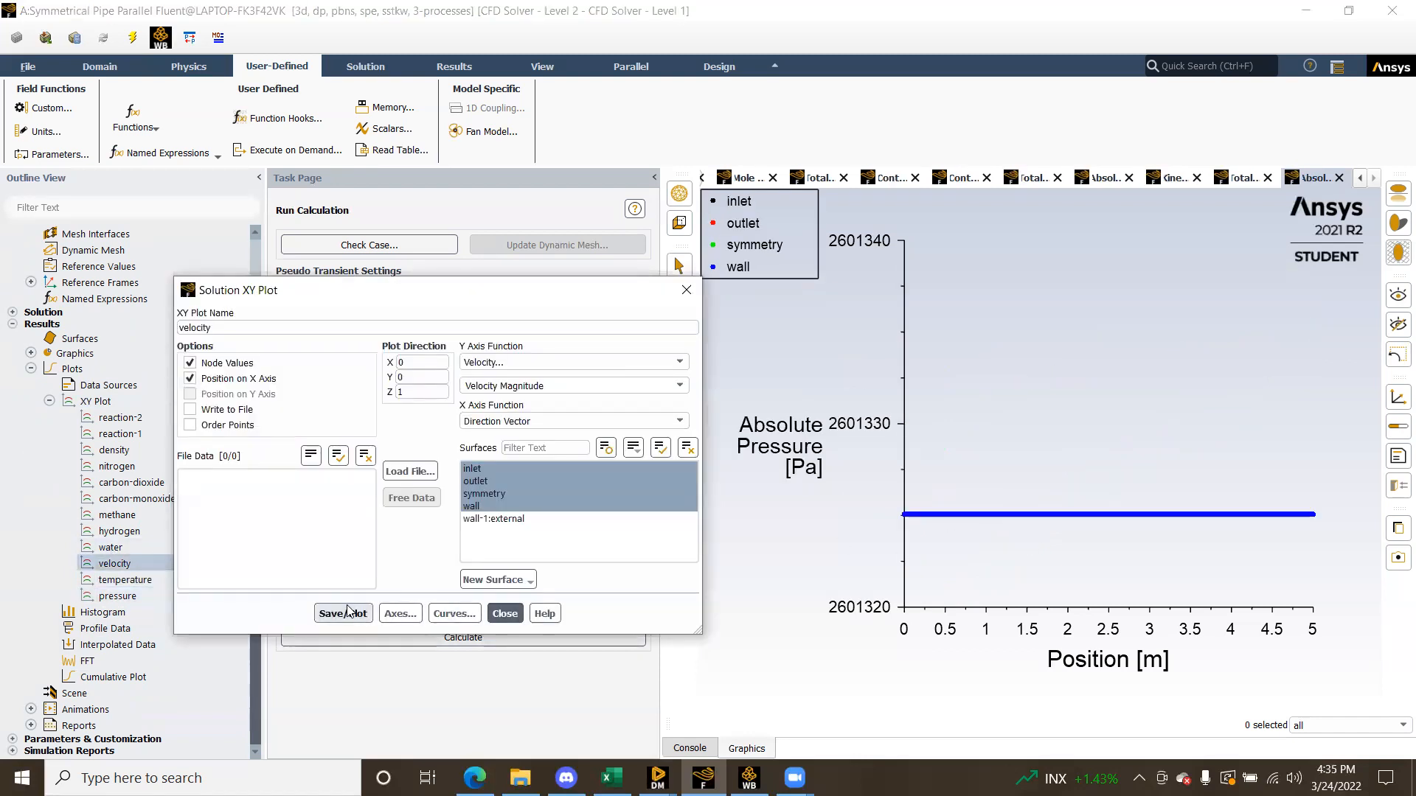
click(350, 615)
click(520, 614)
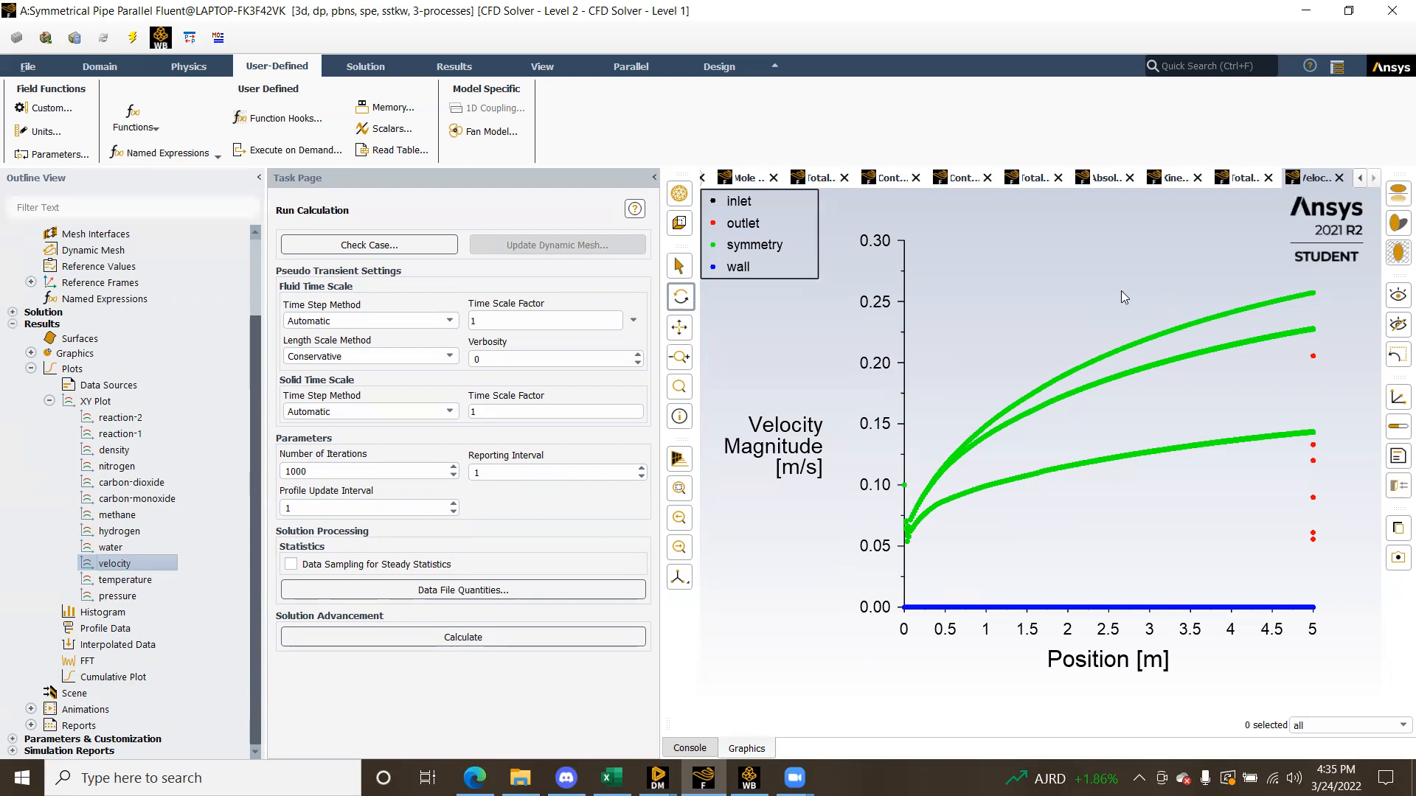
Plot the saved water XY plot showing the mole fraction of h2o on all surfaces
double_click(144, 550)
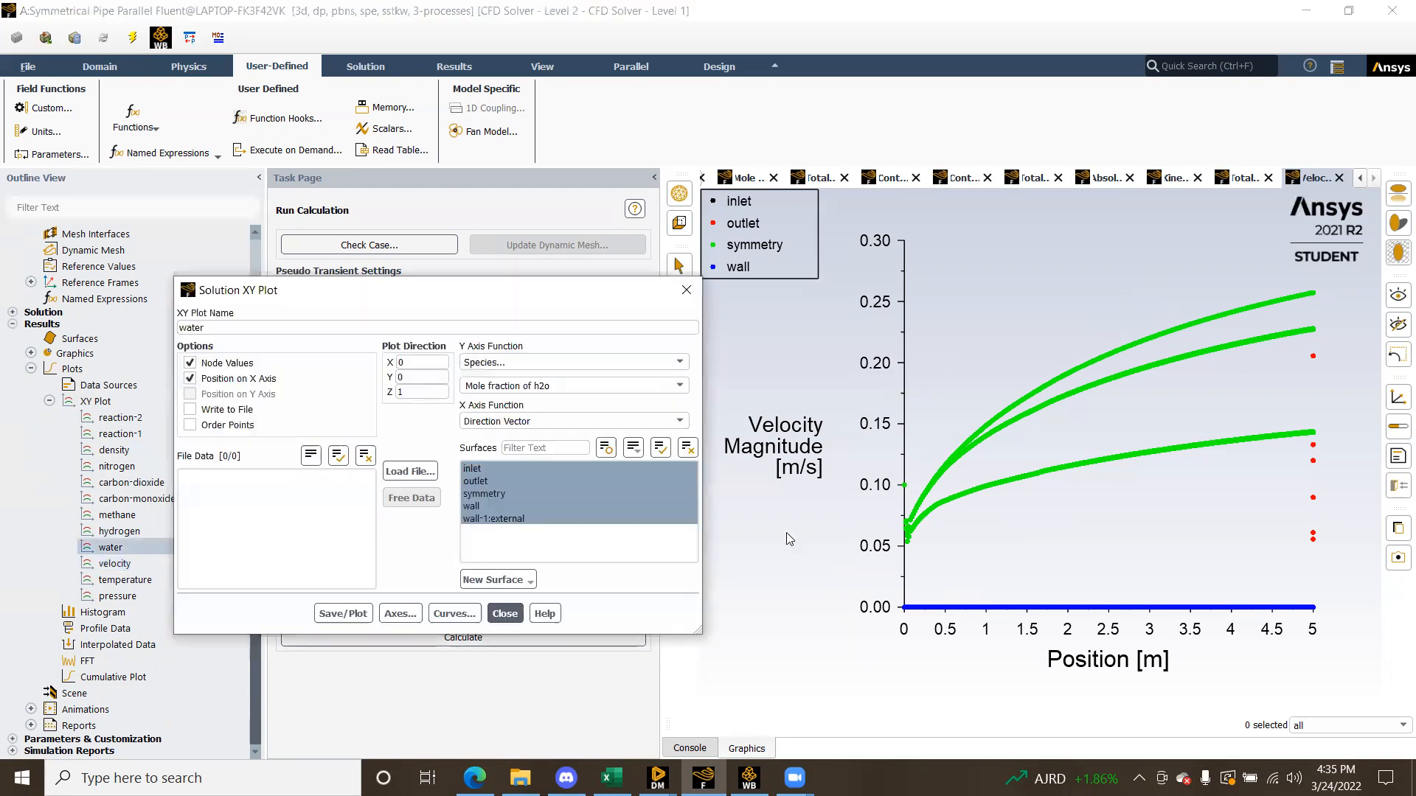
click(342, 614)
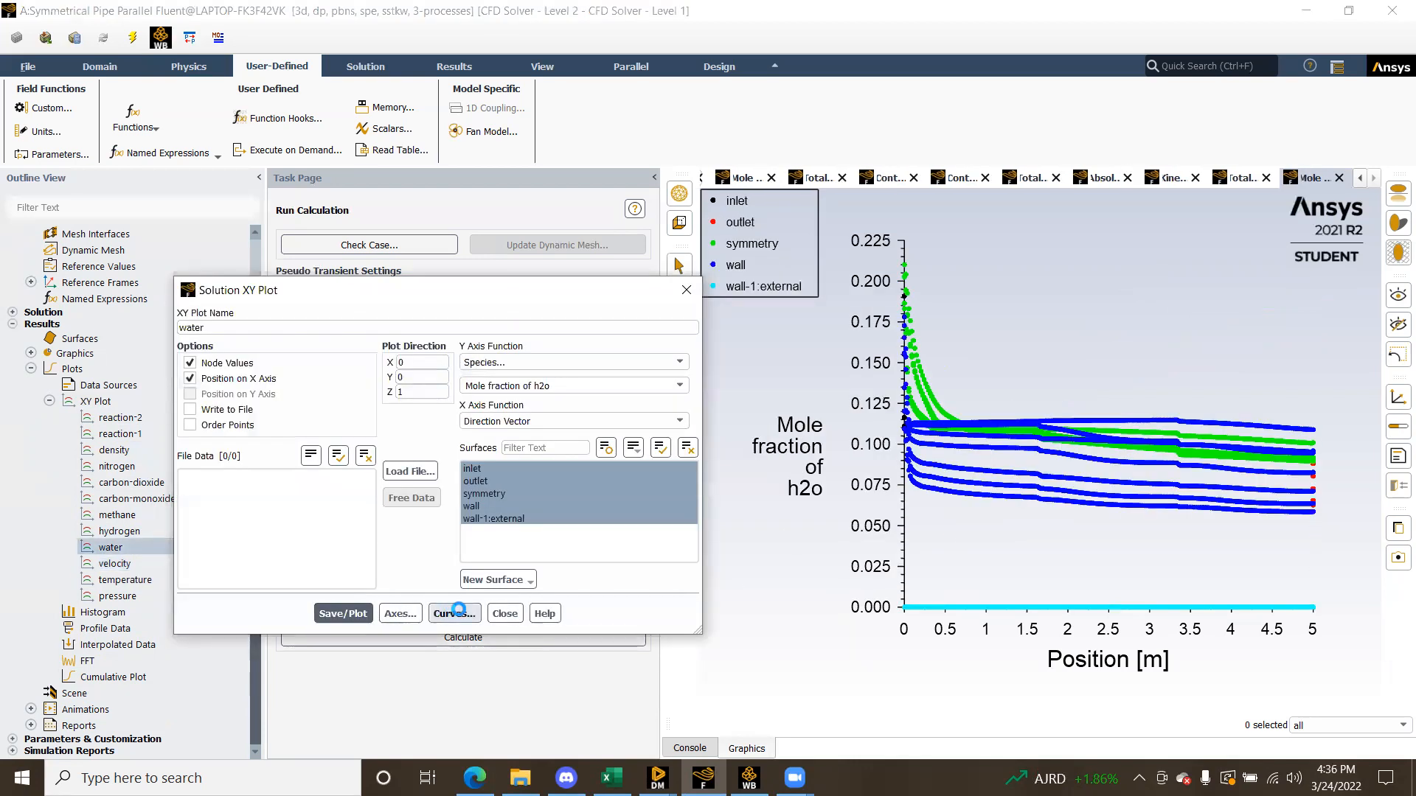
click(505, 613)
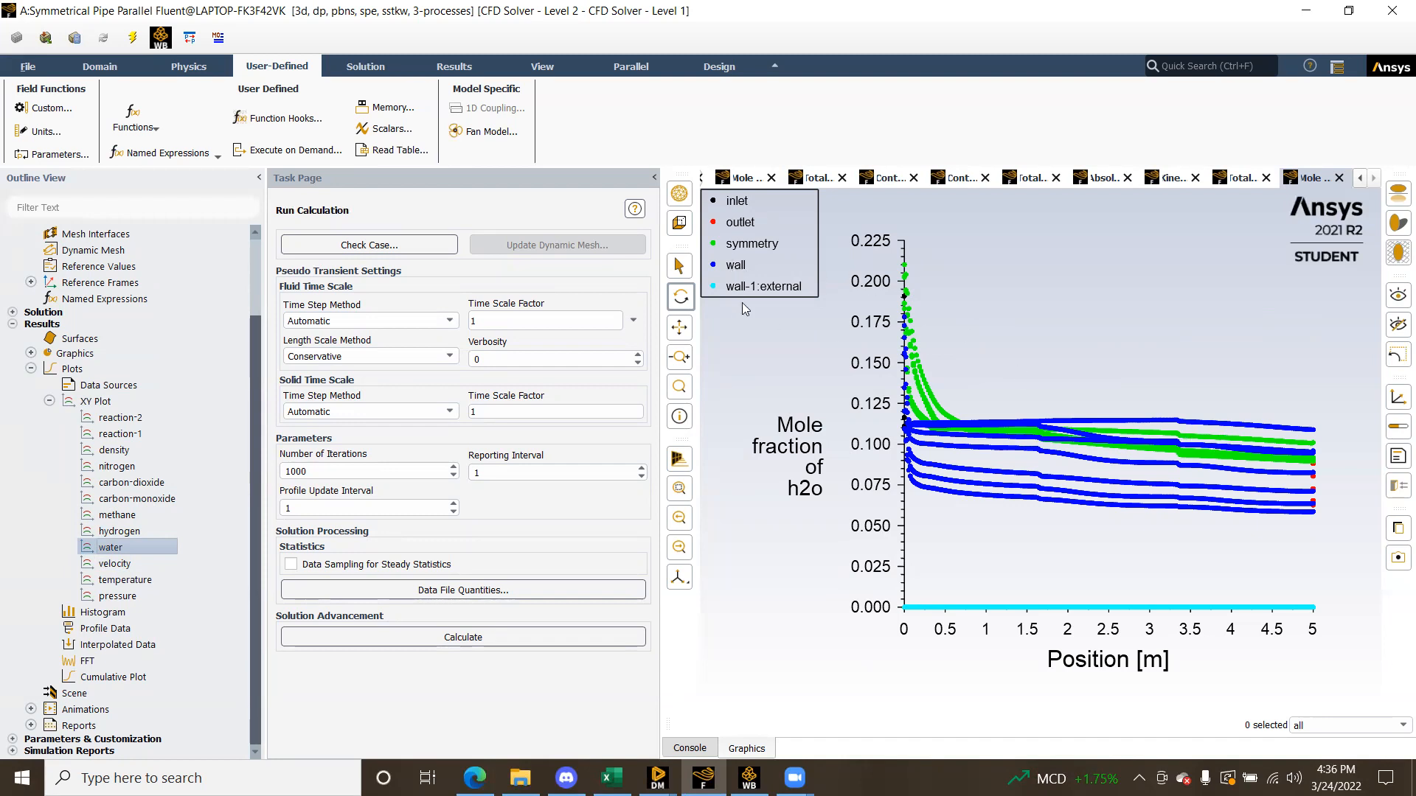
Remove the wall and wall-1:external surfaces from the water XY plot and replot it
double_click(115, 549)
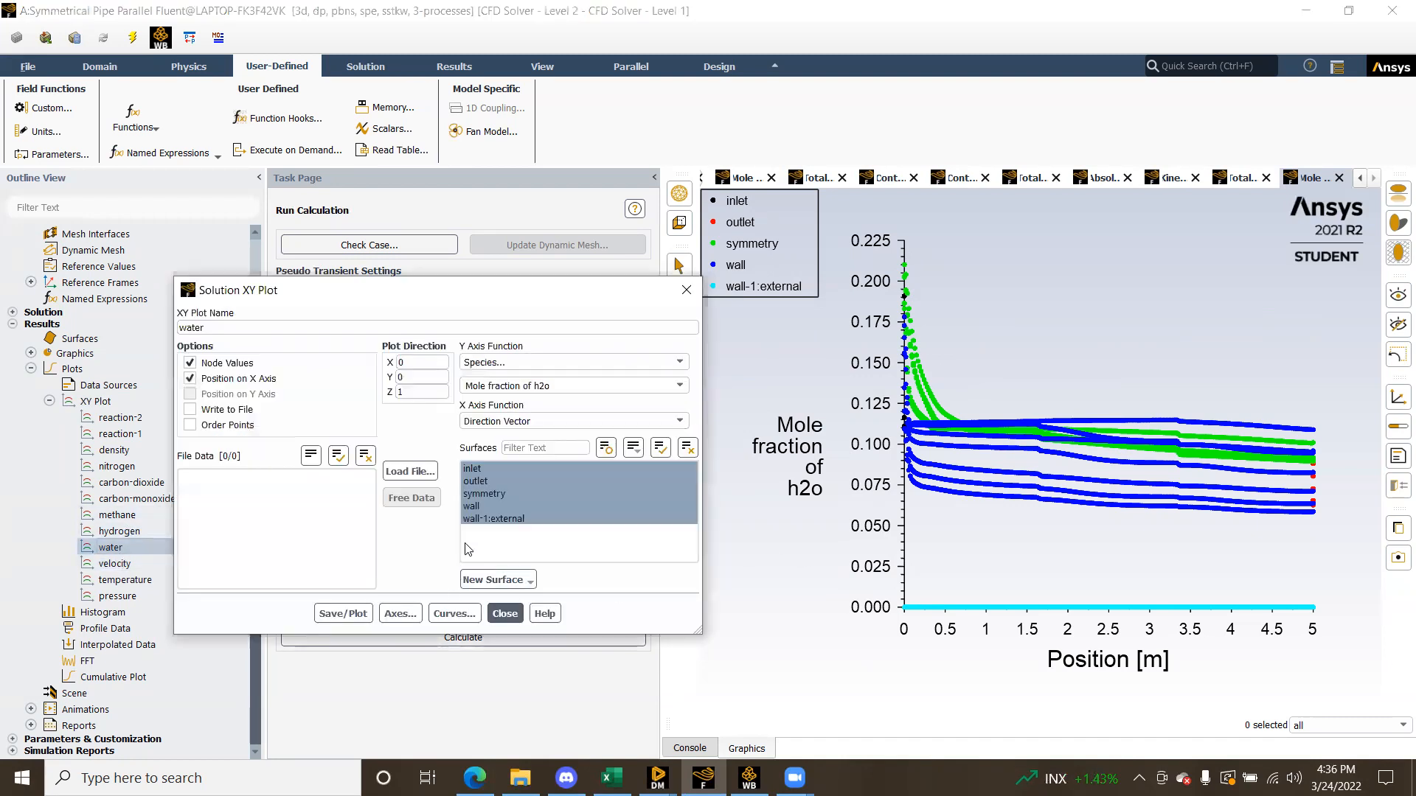
click(519, 519)
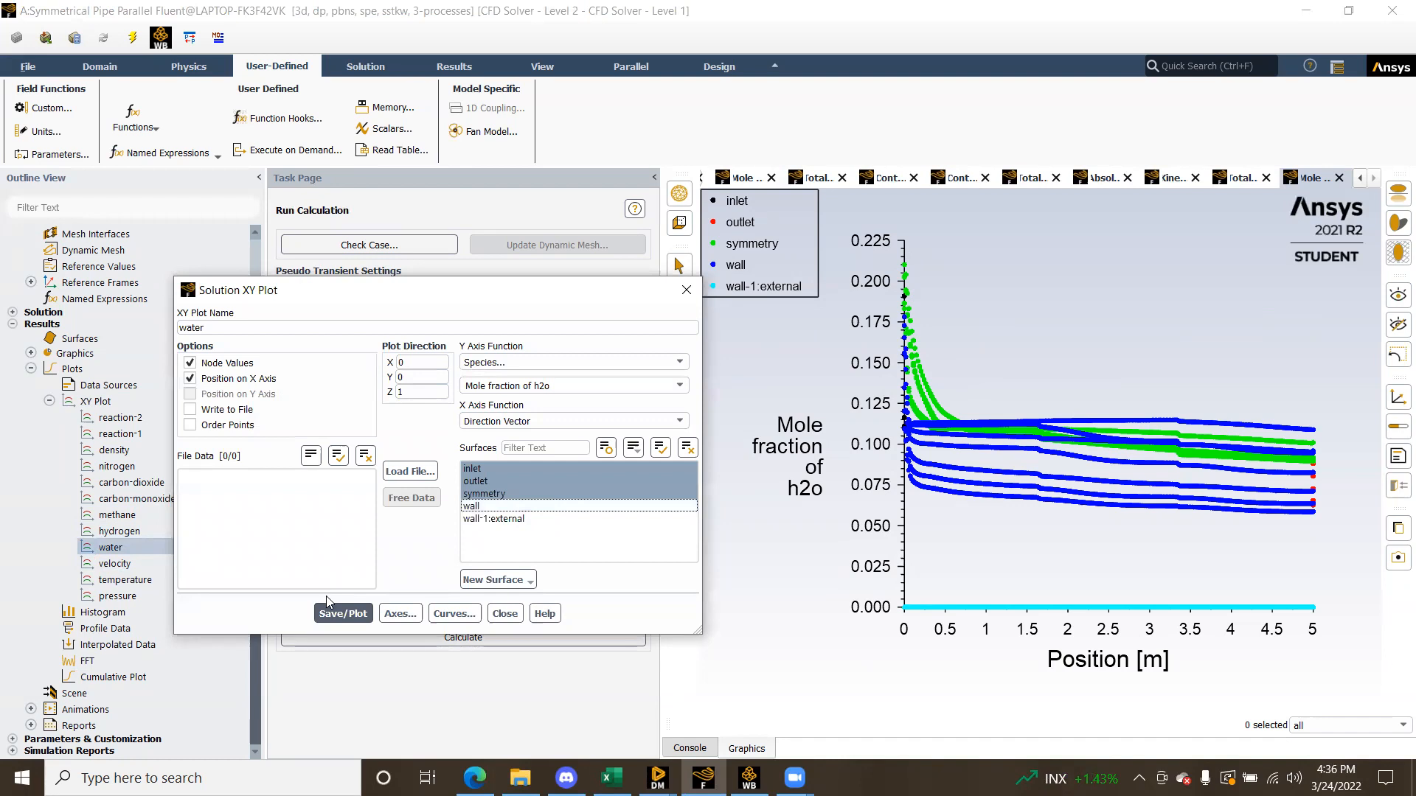
click(341, 613)
click(505, 614)
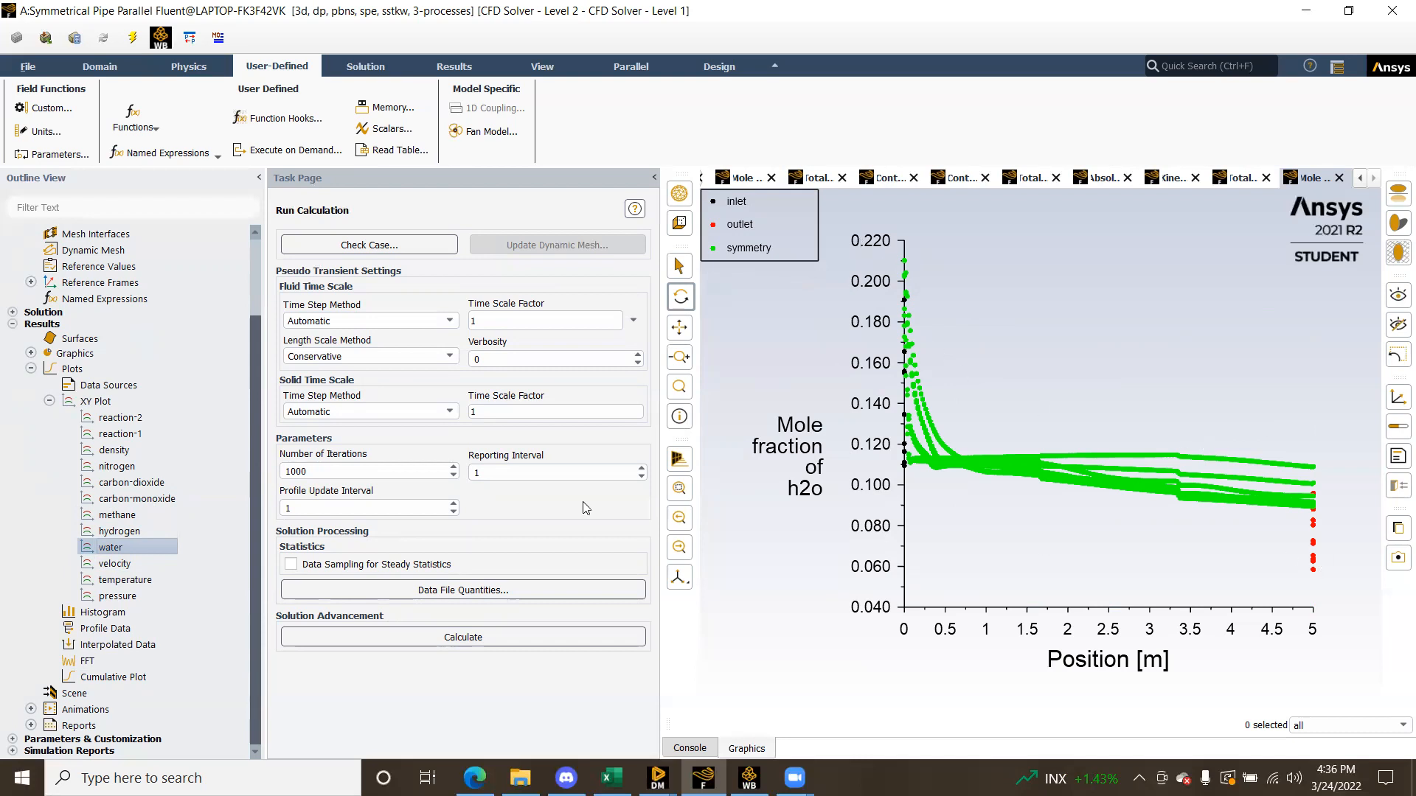
Plot the saved hydrogen XY plot showing the mole fraction of h2 on the symmetry surface
double_click(165, 534)
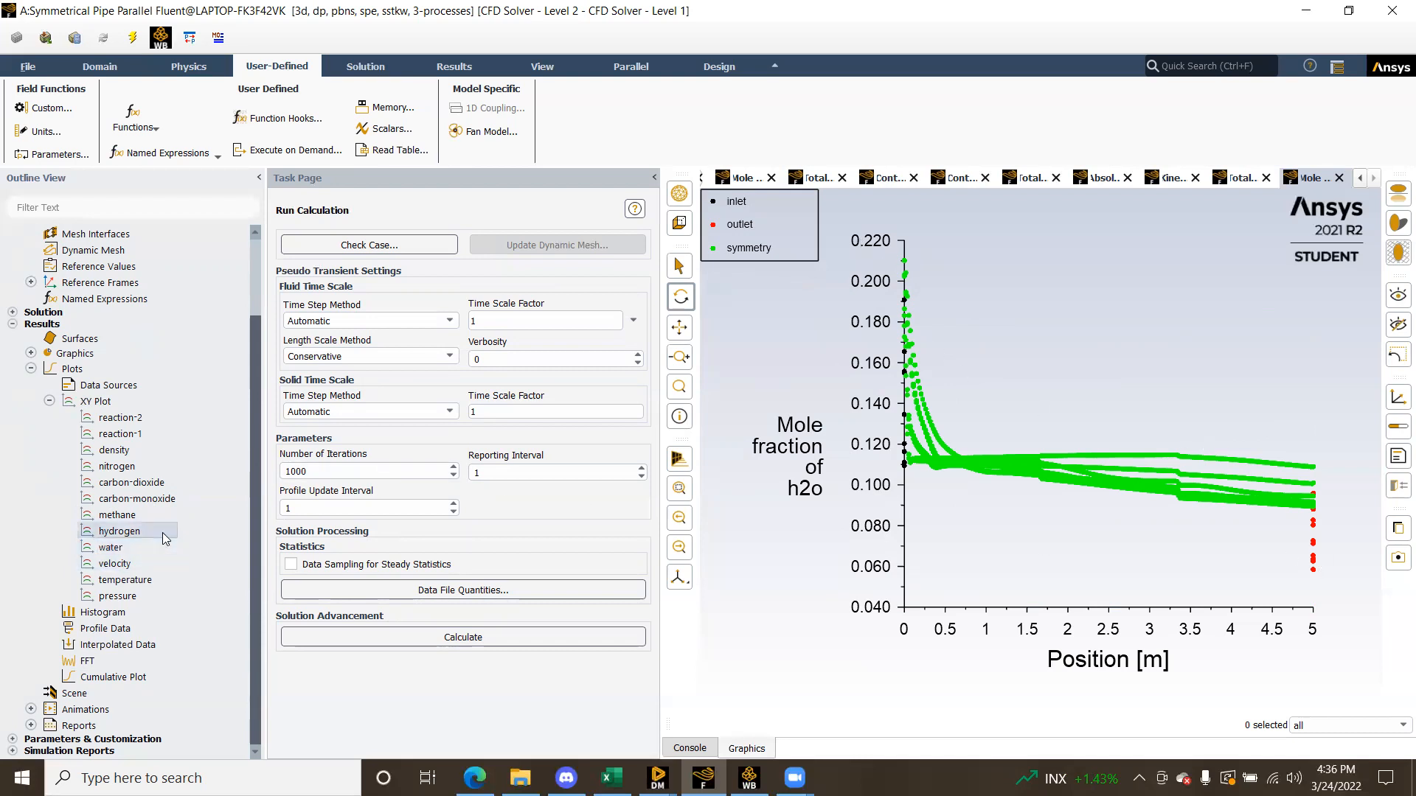
click(340, 613)
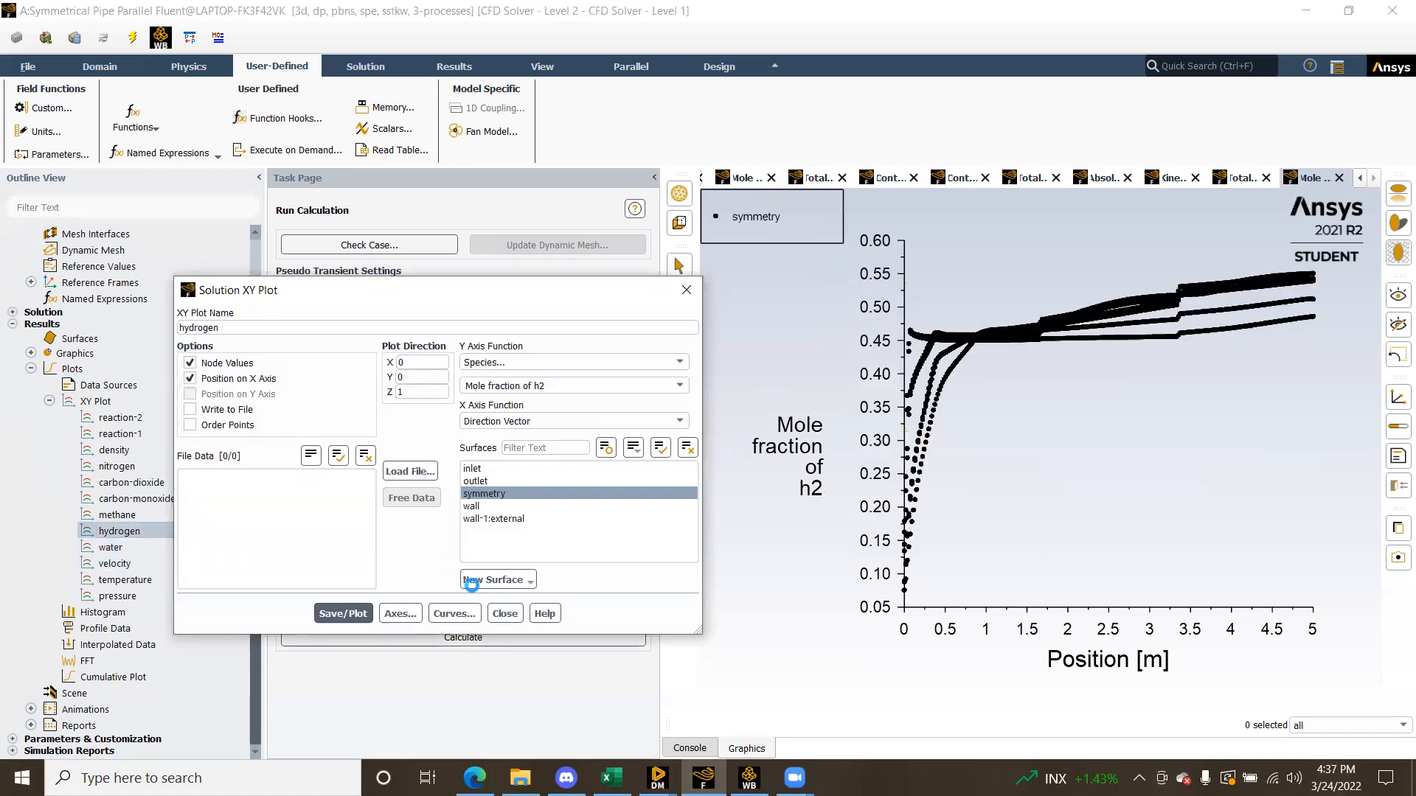
click(506, 614)
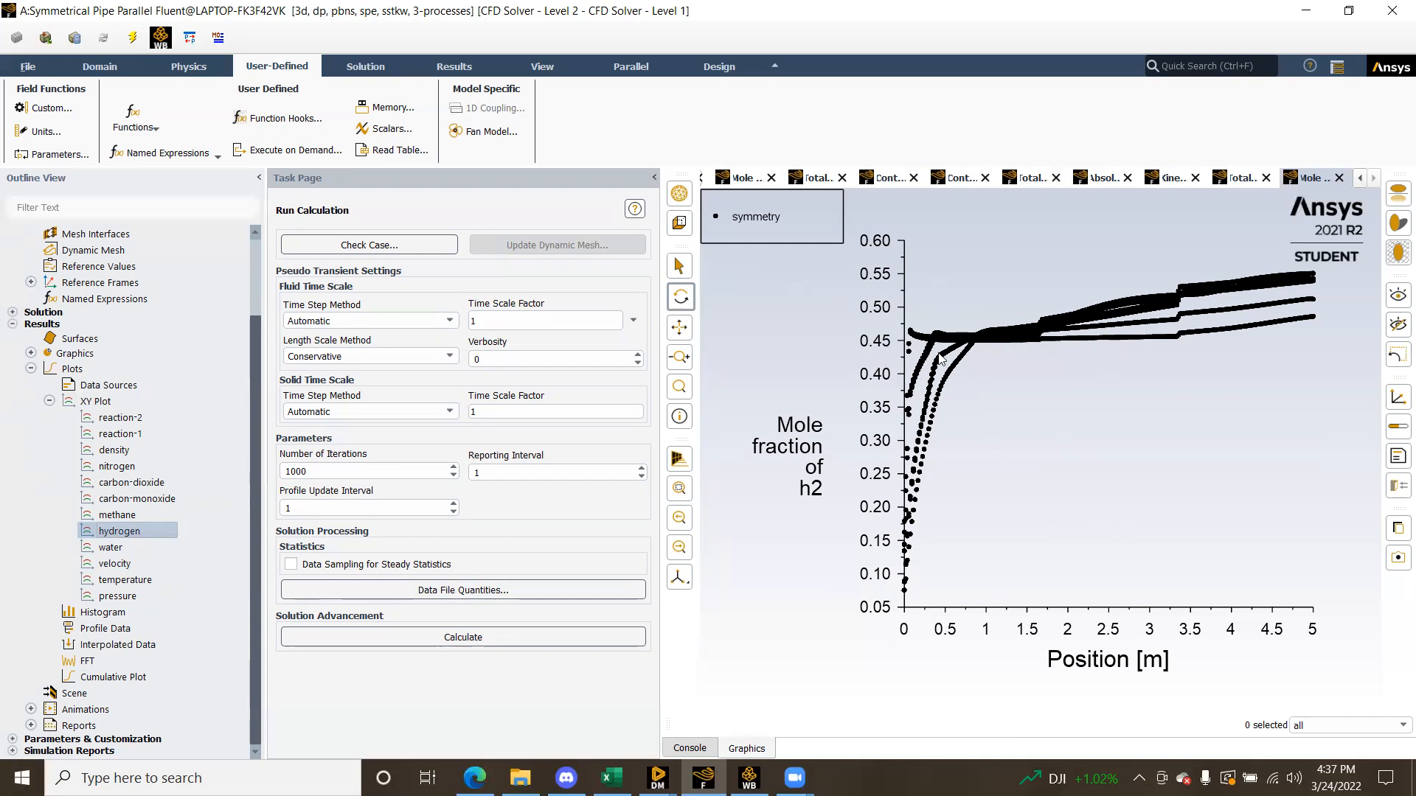
Plot the methane XY plot, and replot it without the wall and wall-1:external surfaces
double_click(146, 518)
click(343, 613)
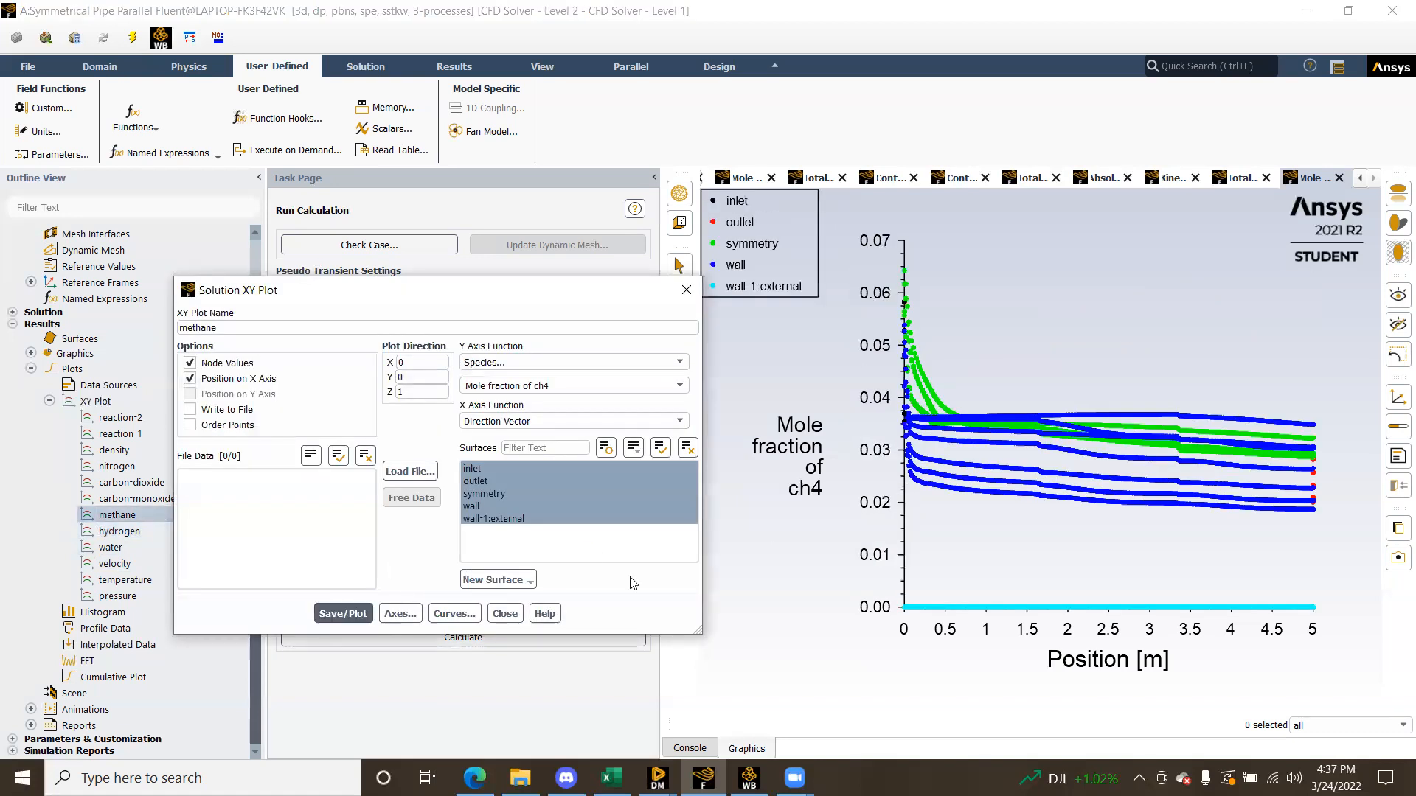
click(487, 506)
click(495, 518)
click(343, 614)
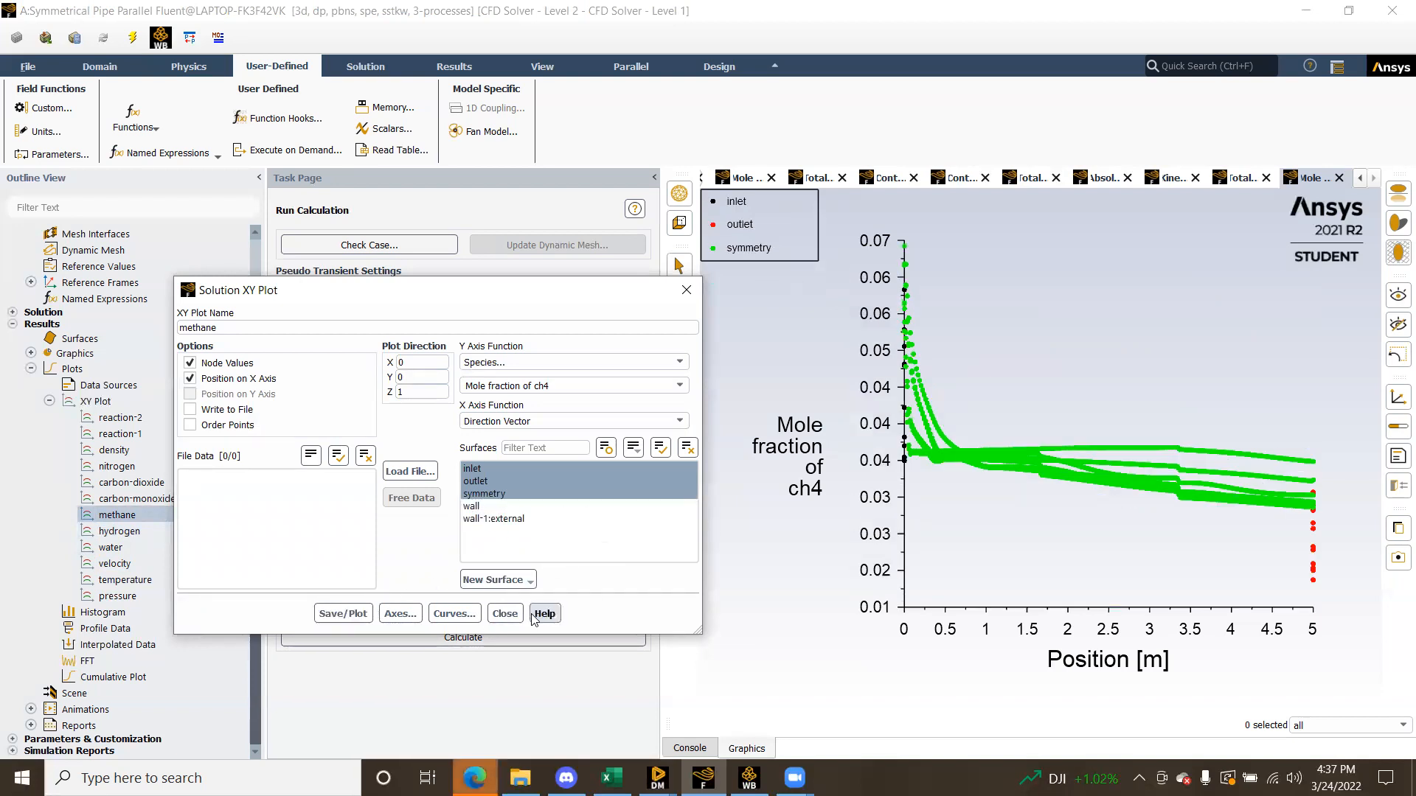
click(505, 614)
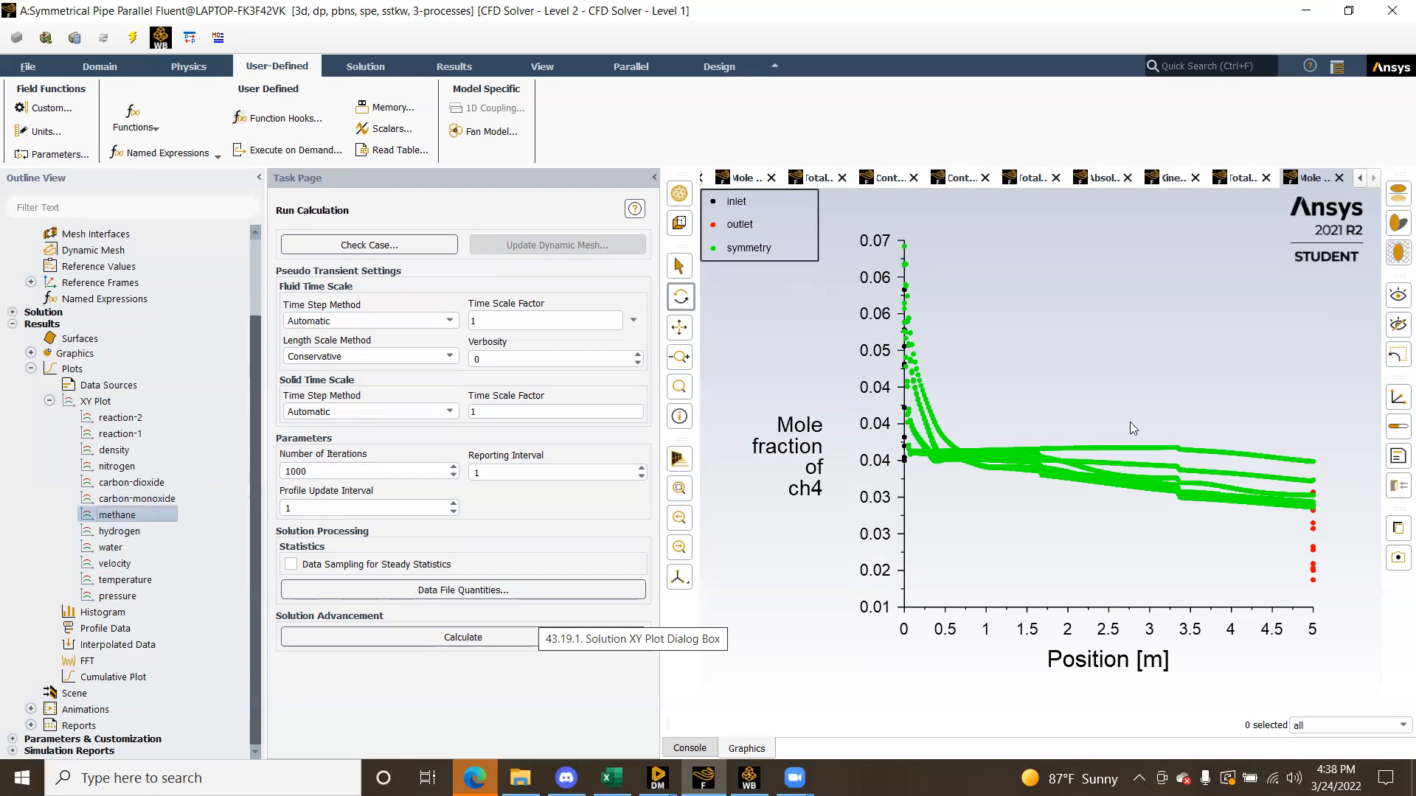
Plot the saved carbon-monoxide XY plot showing the mole fraction of co on the symmetry surface
double_click(161, 500)
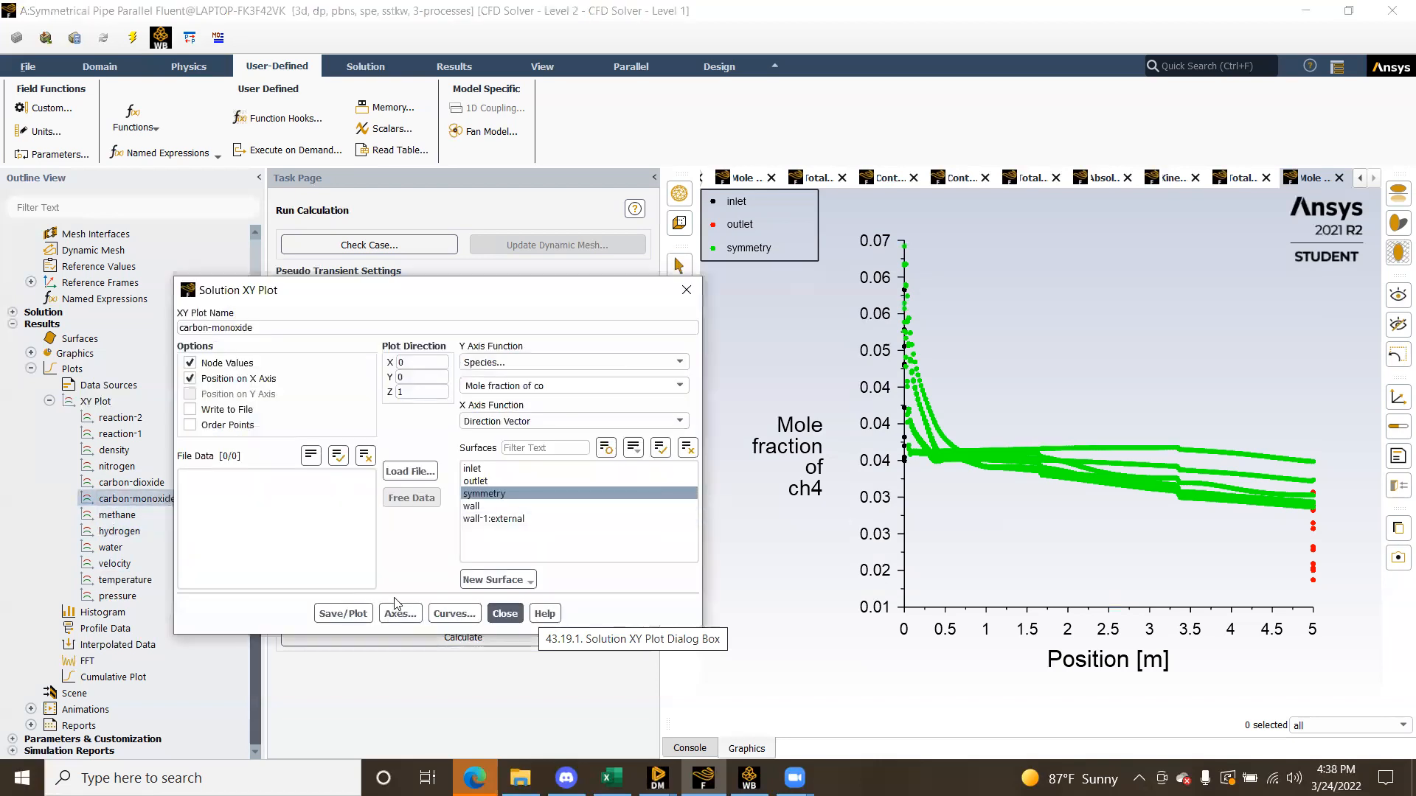
click(343, 614)
click(505, 613)
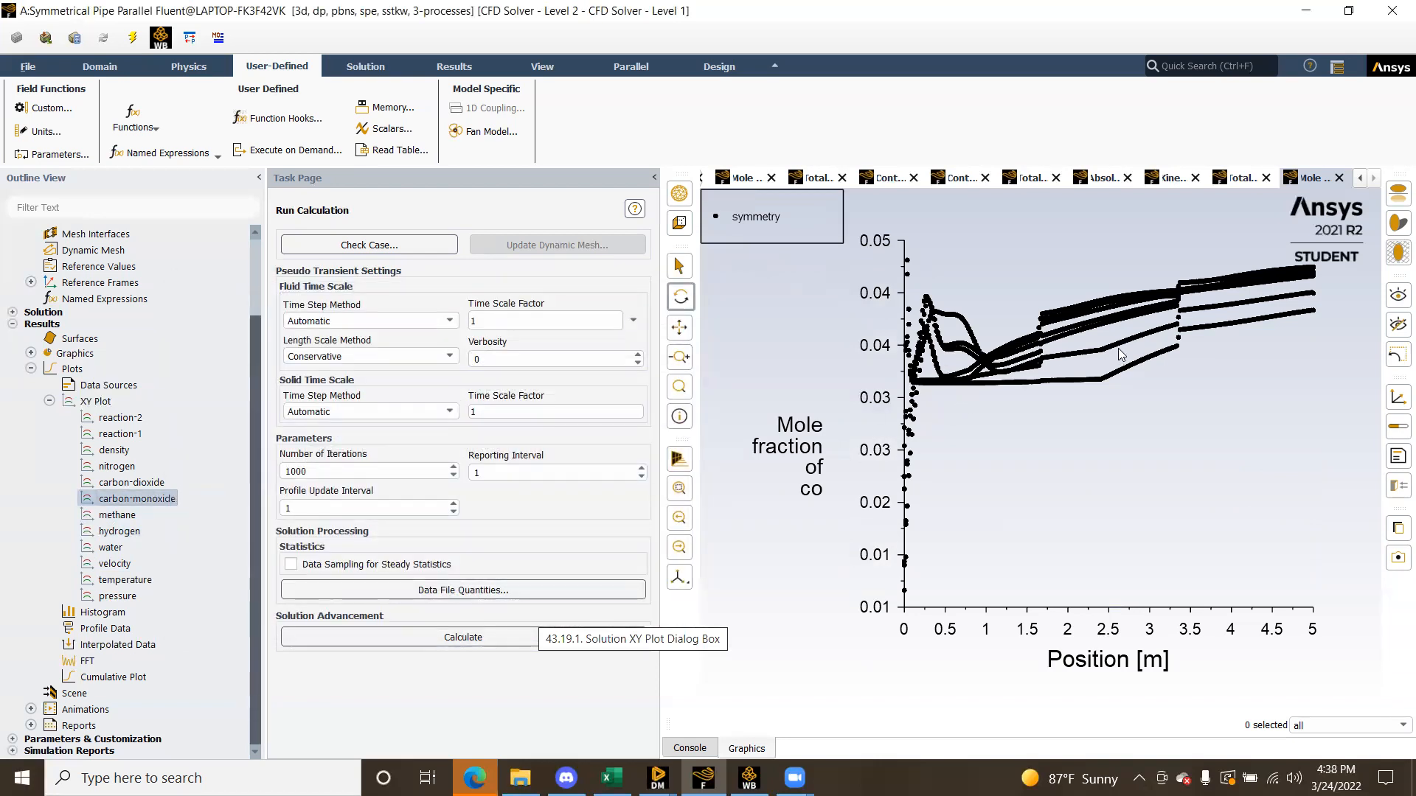
Redisplay the saved methane XY plot and then the carbon-monoxide XY plot to compare the two mole fraction trends
double_click(118, 522)
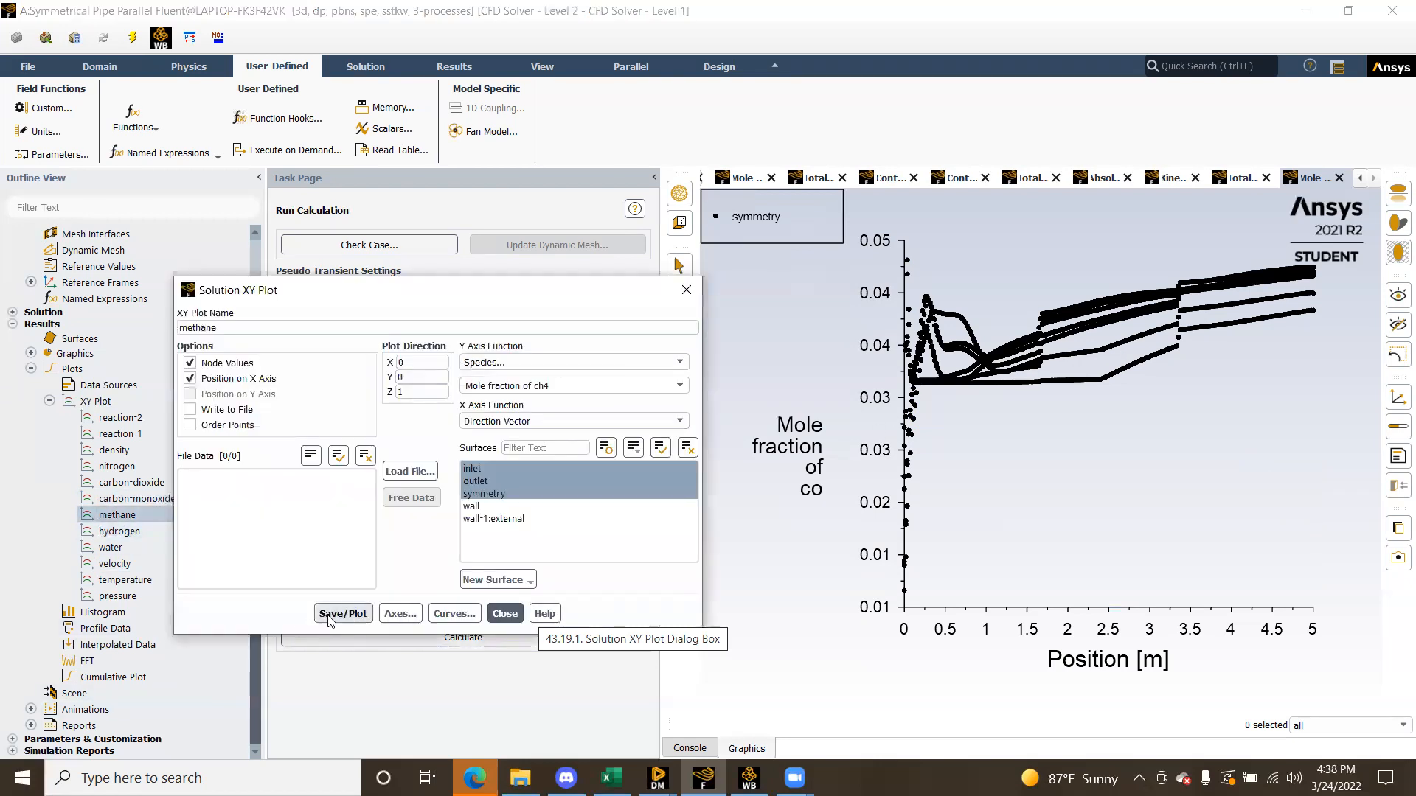
click(341, 614)
click(506, 614)
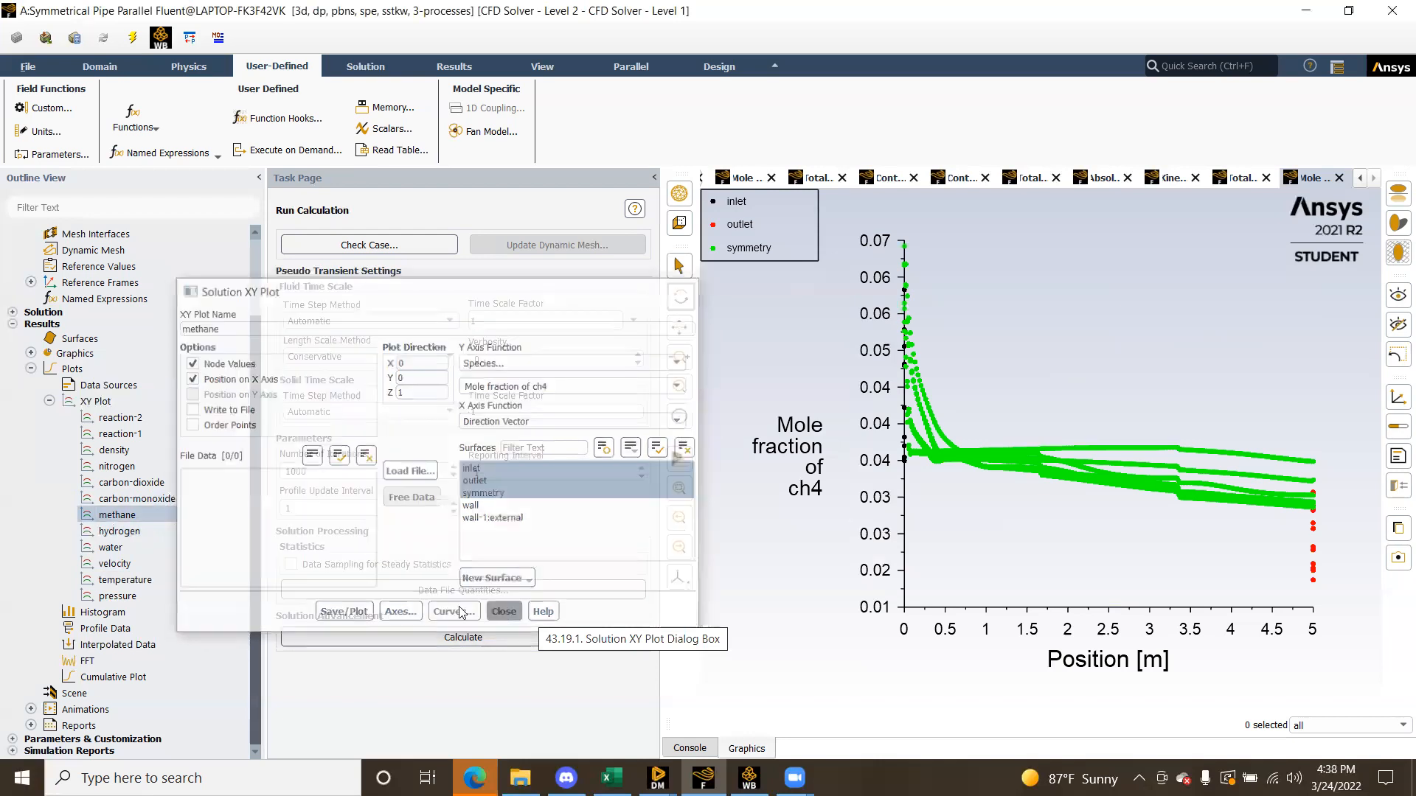
double_click(132, 498)
click(342, 614)
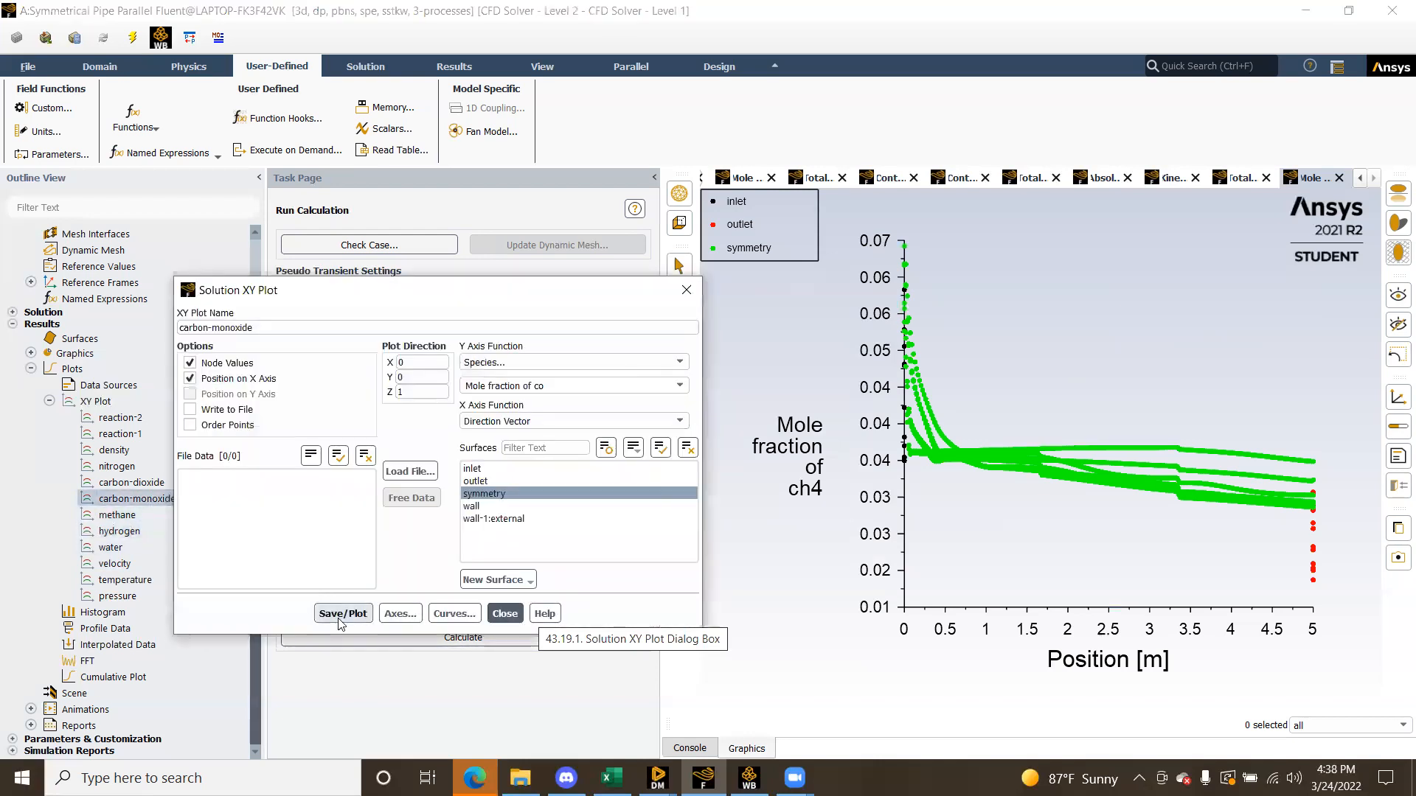
click(516, 614)
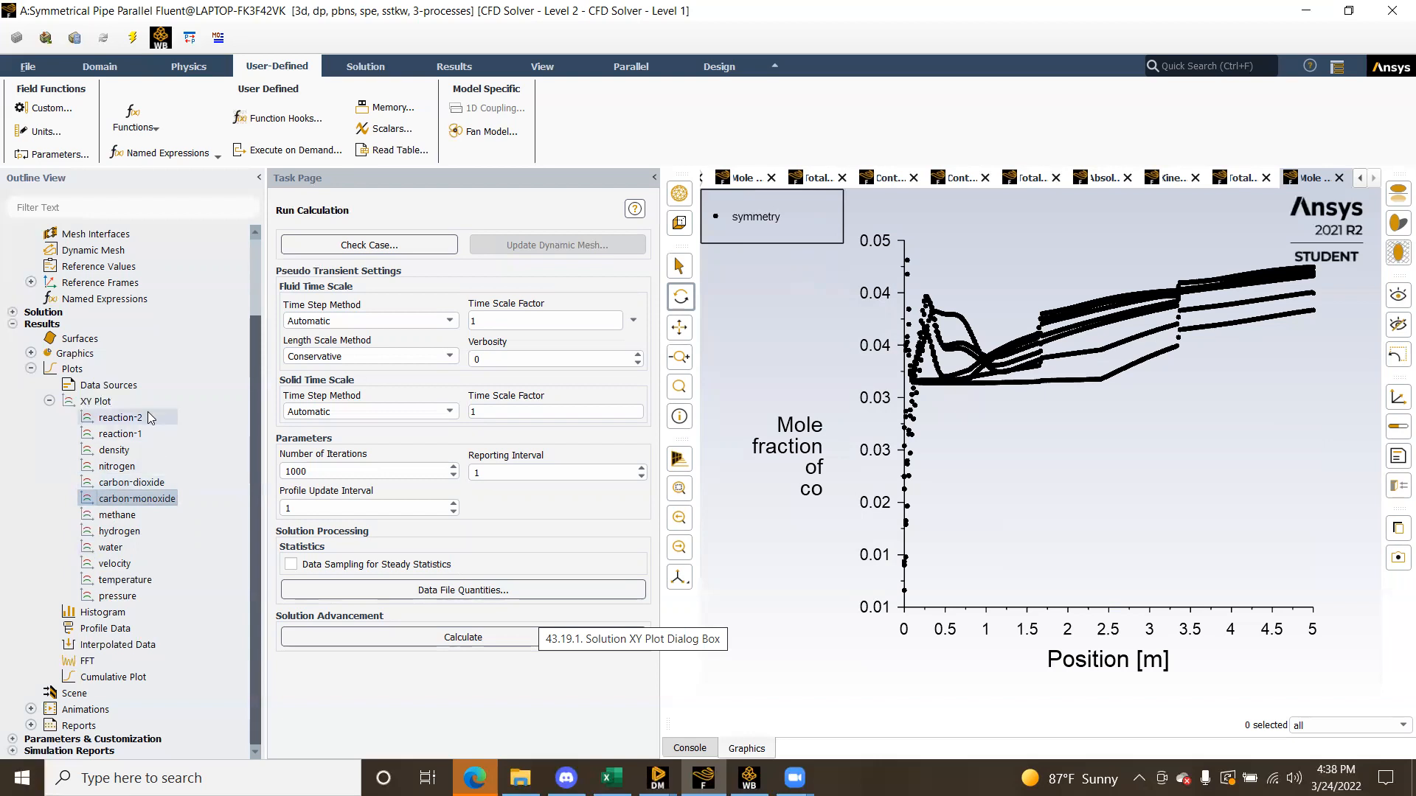
Plot the carbon-dioxide XY plot, and replot it without the wall and wall-1:external surfaces
double_click(153, 488)
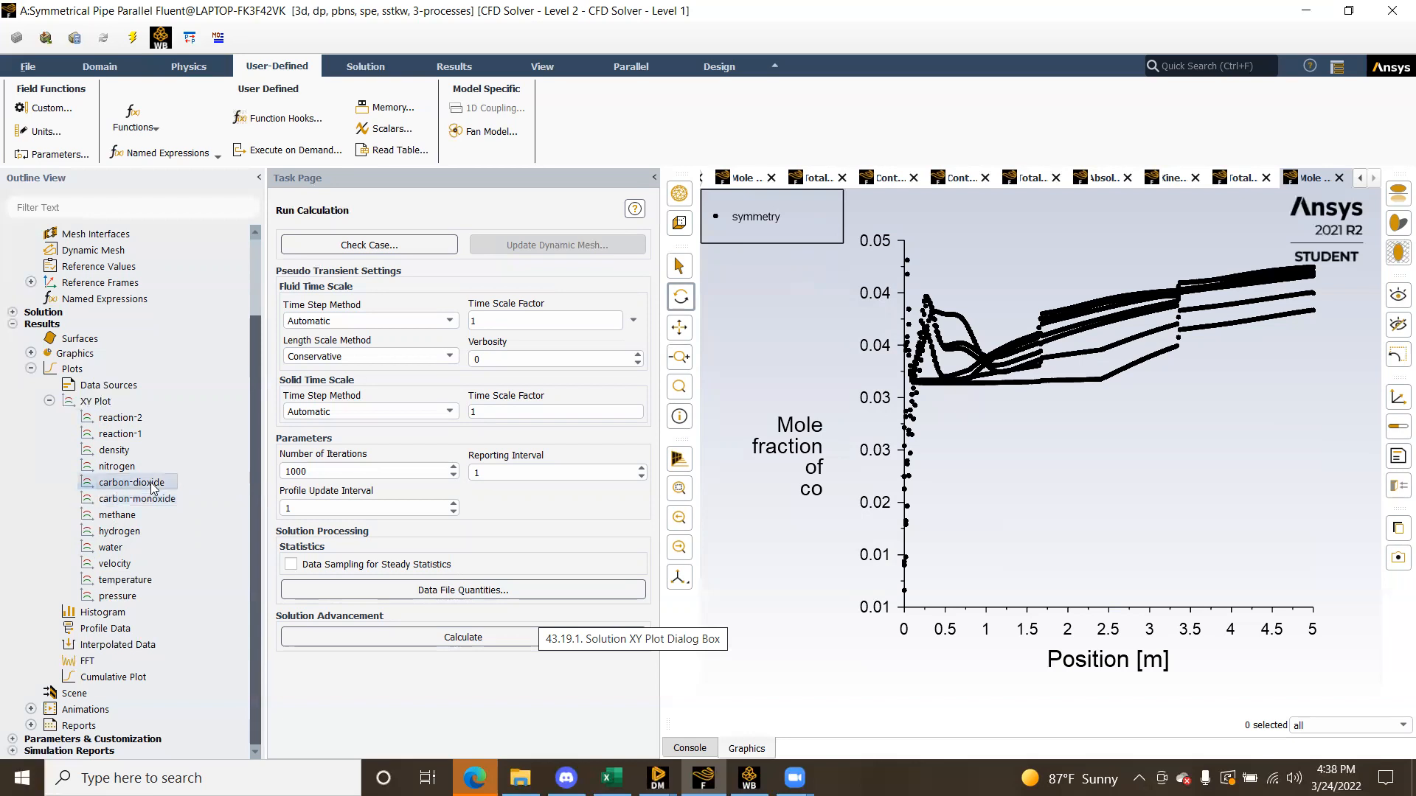
click(342, 613)
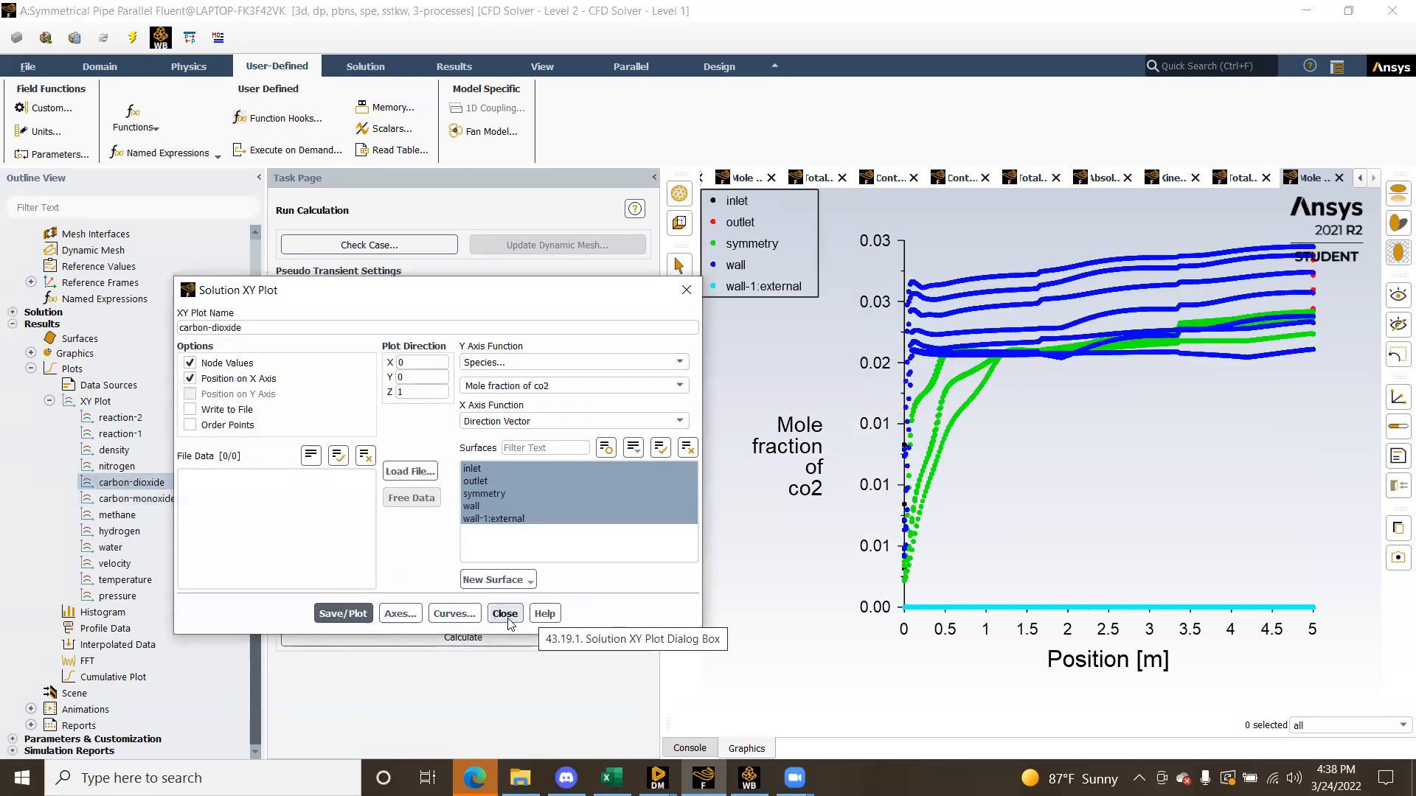
click(524, 507)
click(523, 520)
click(343, 613)
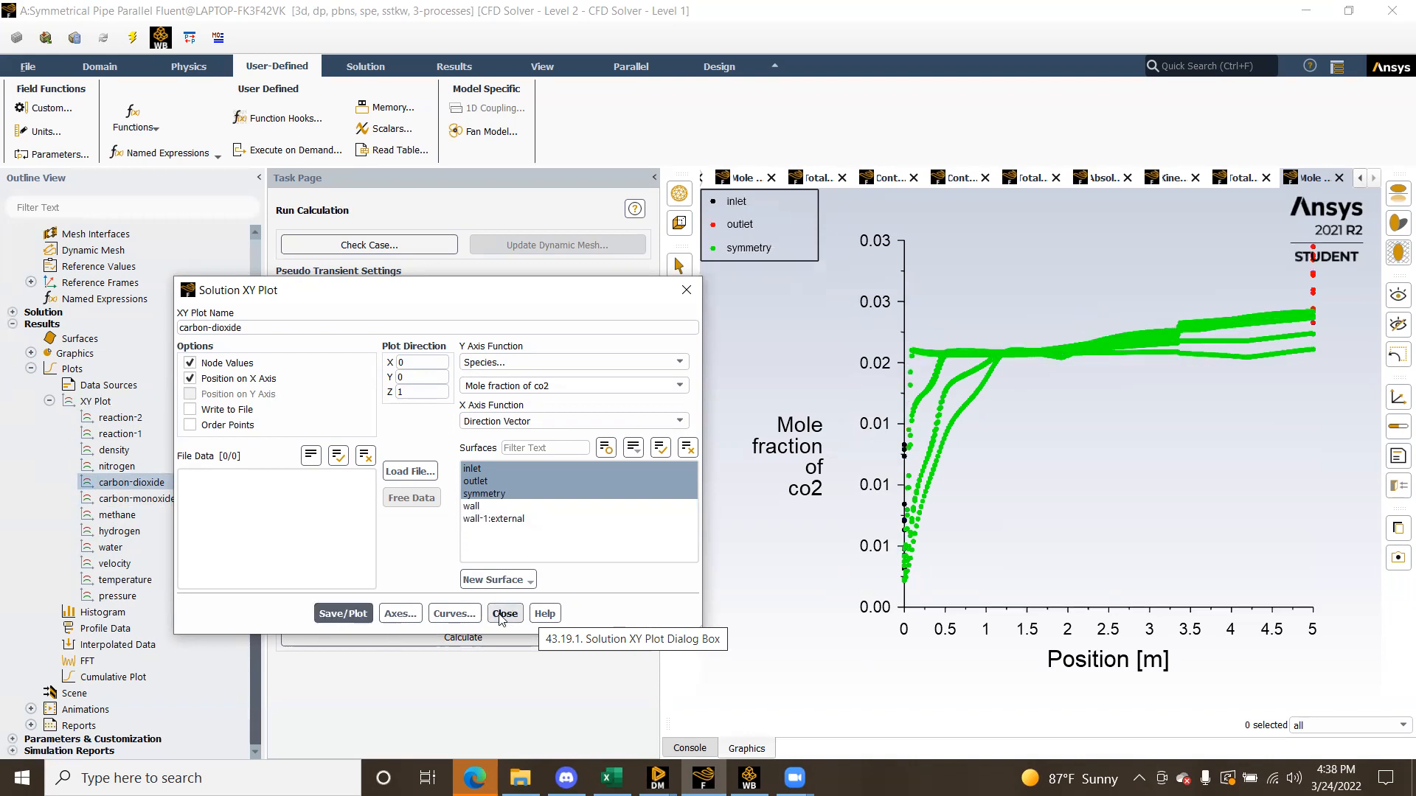
click(505, 613)
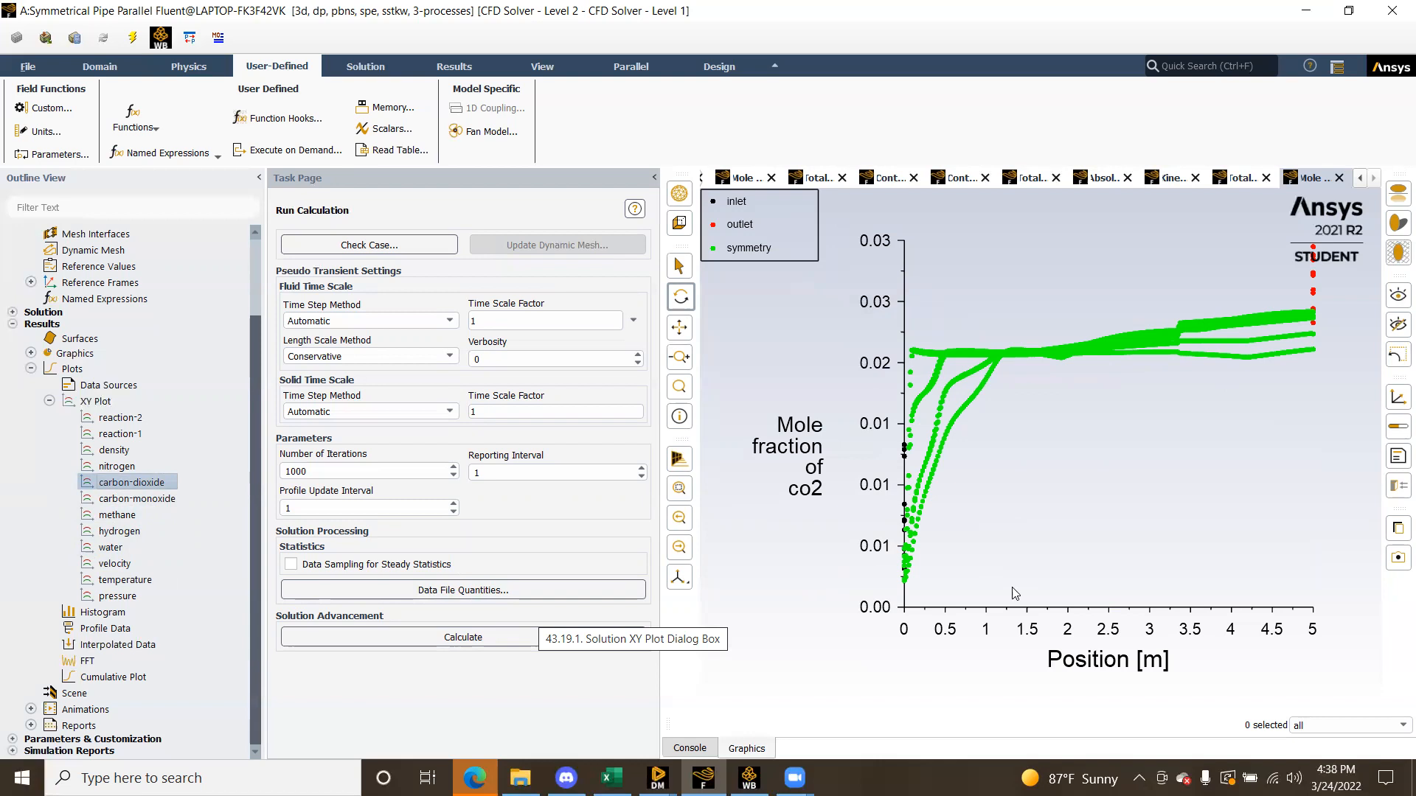
Redisplay the saved carbon-monoxide XY plot and then the carbon-dioxide XY plot to compare their mole fractions
click(159, 504)
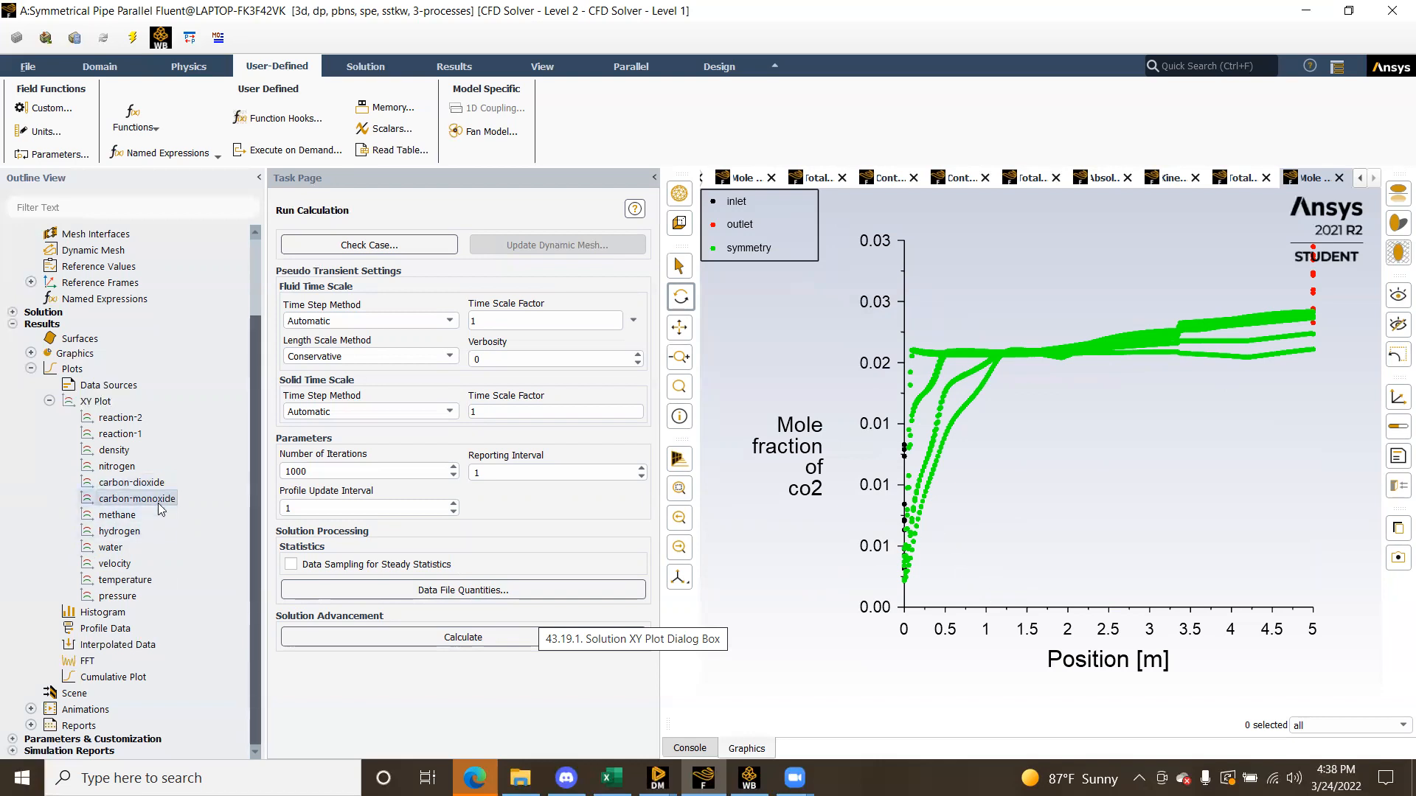
double_click(159, 509)
click(332, 614)
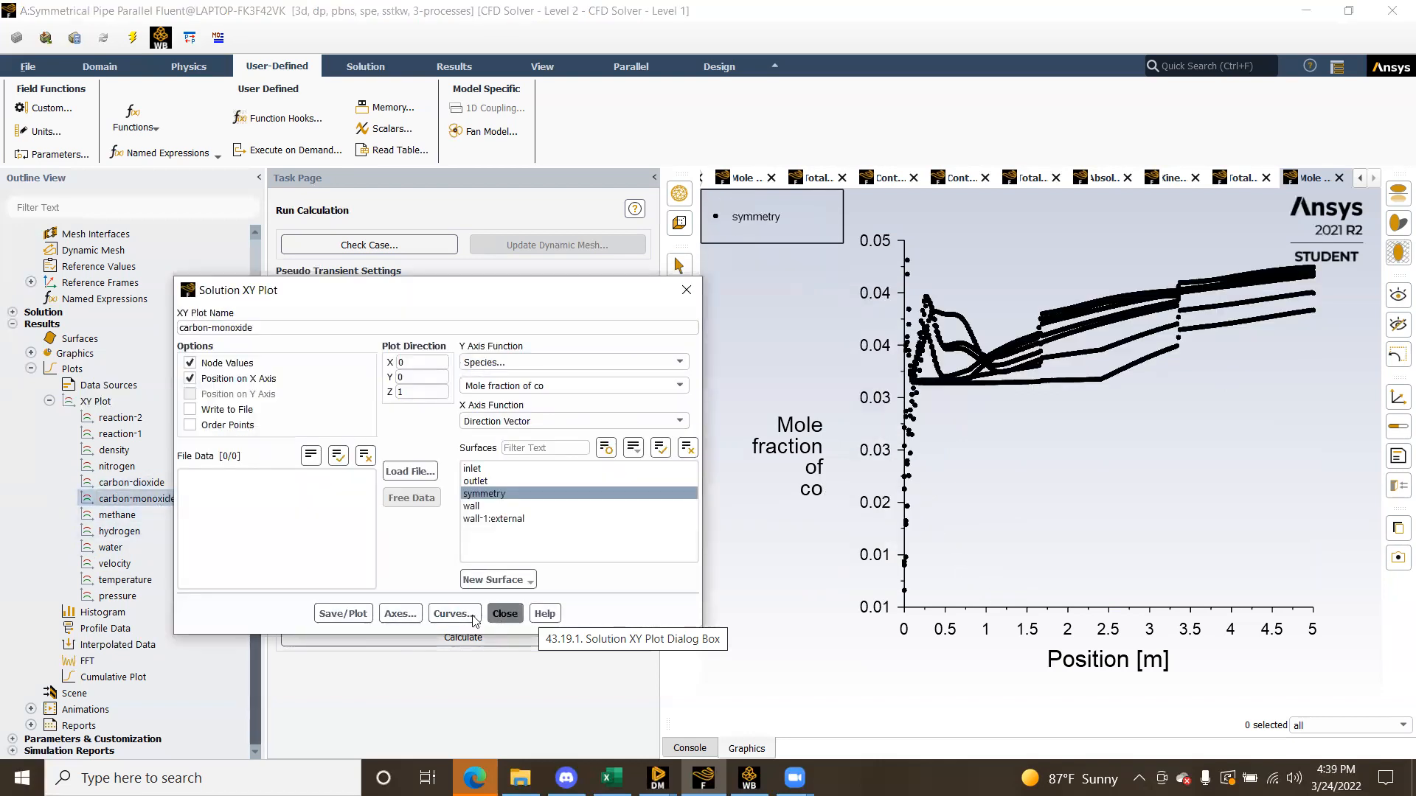
click(505, 614)
click(148, 482)
double_click(147, 482)
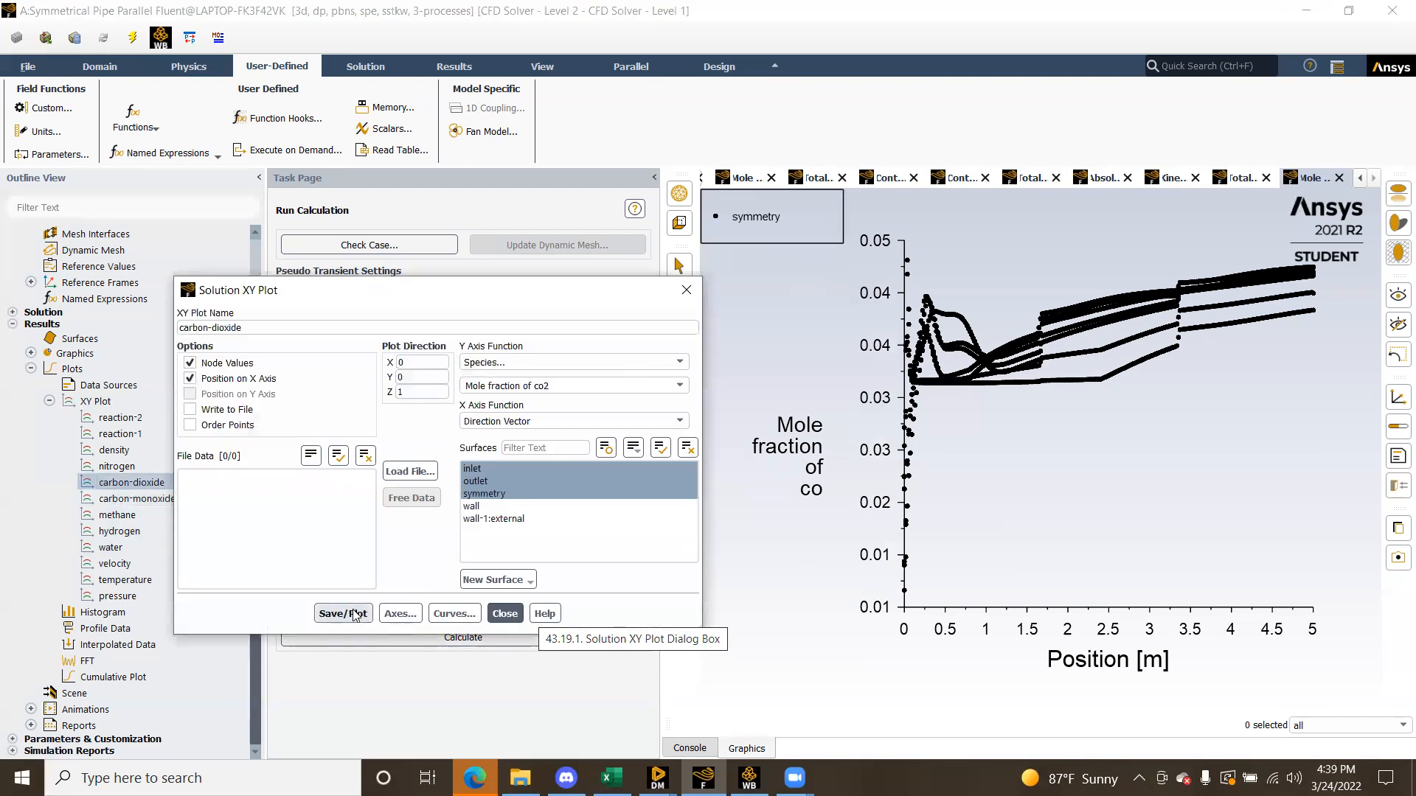
click(355, 614)
click(506, 614)
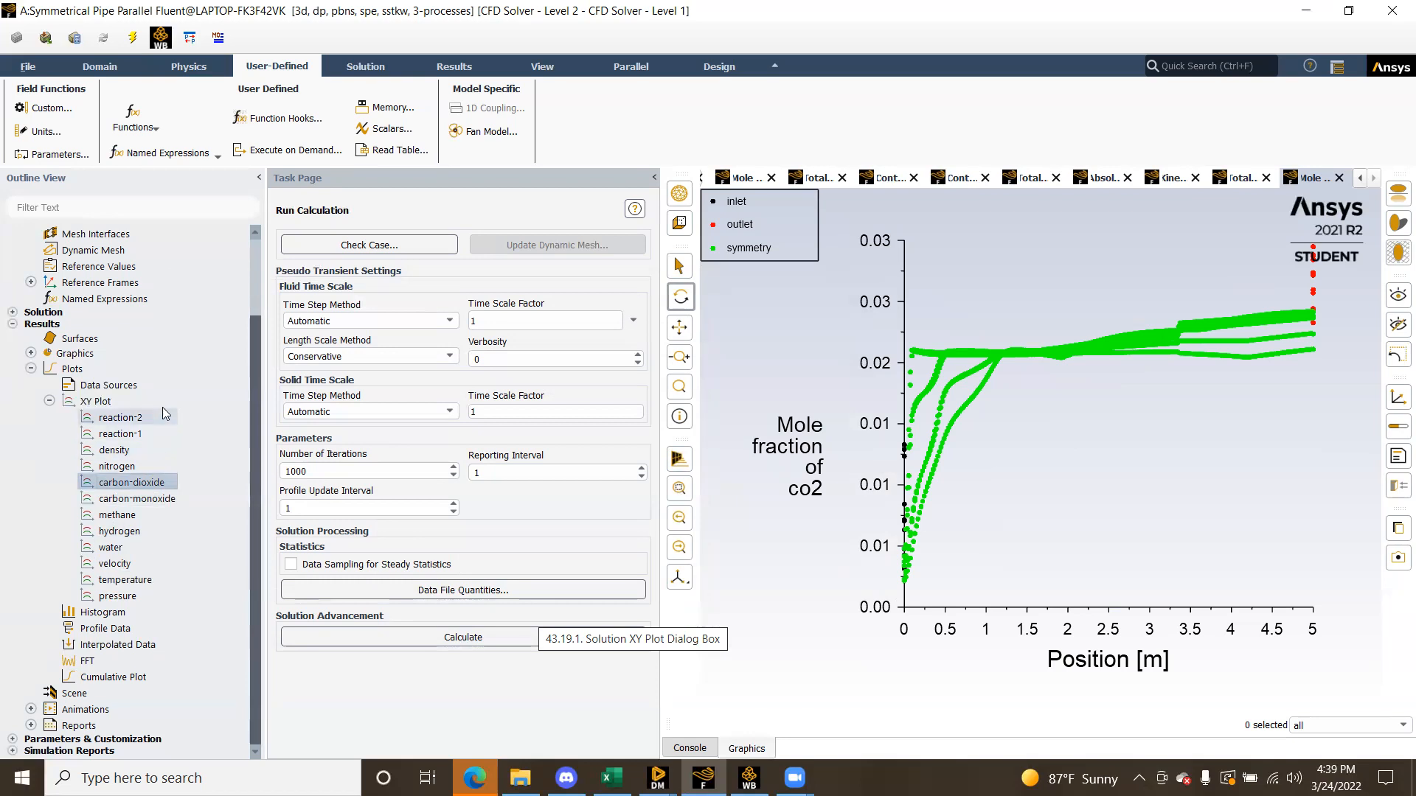
Plot the saved nitrogen XY plot showing the mole fraction of n2 on the symmetry surface
double_click(168, 467)
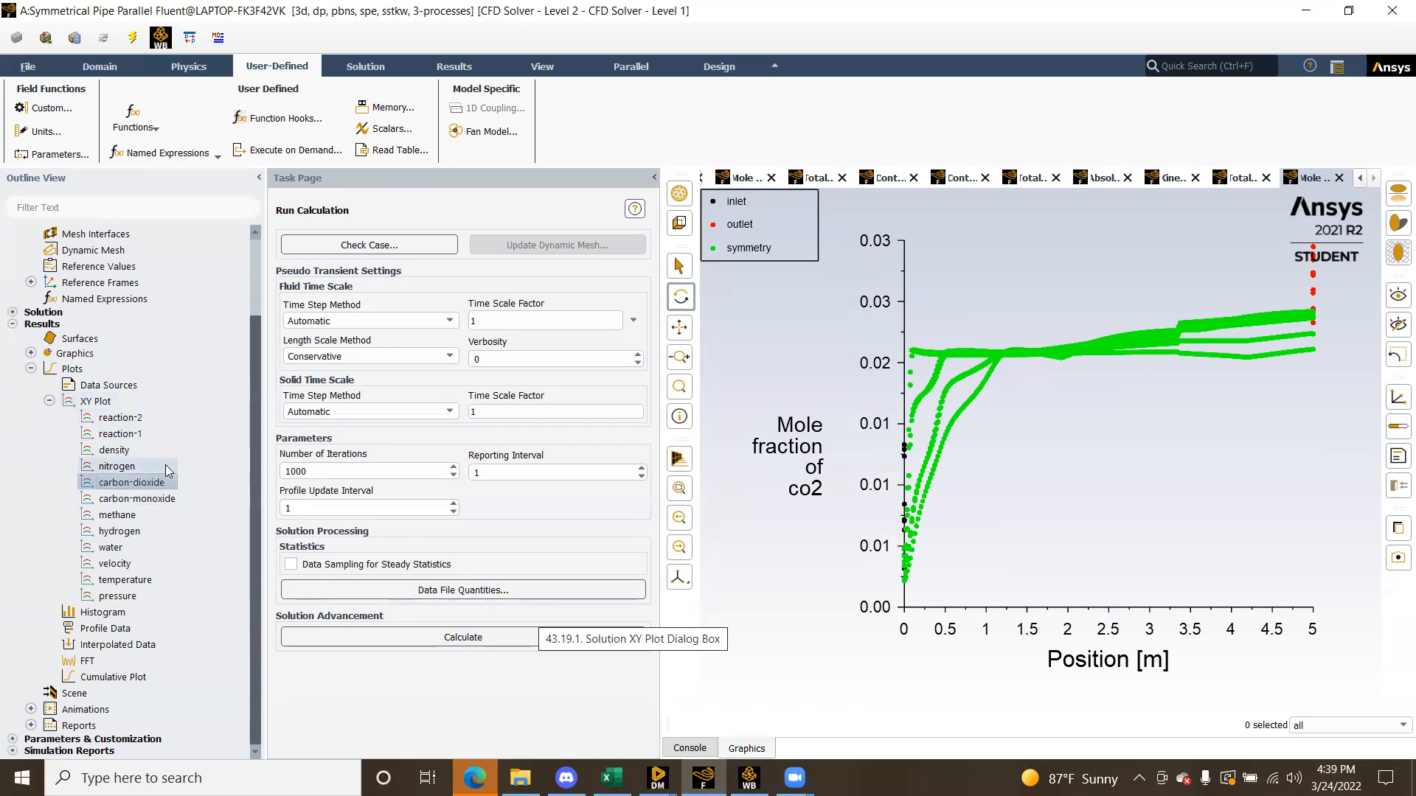
click(343, 614)
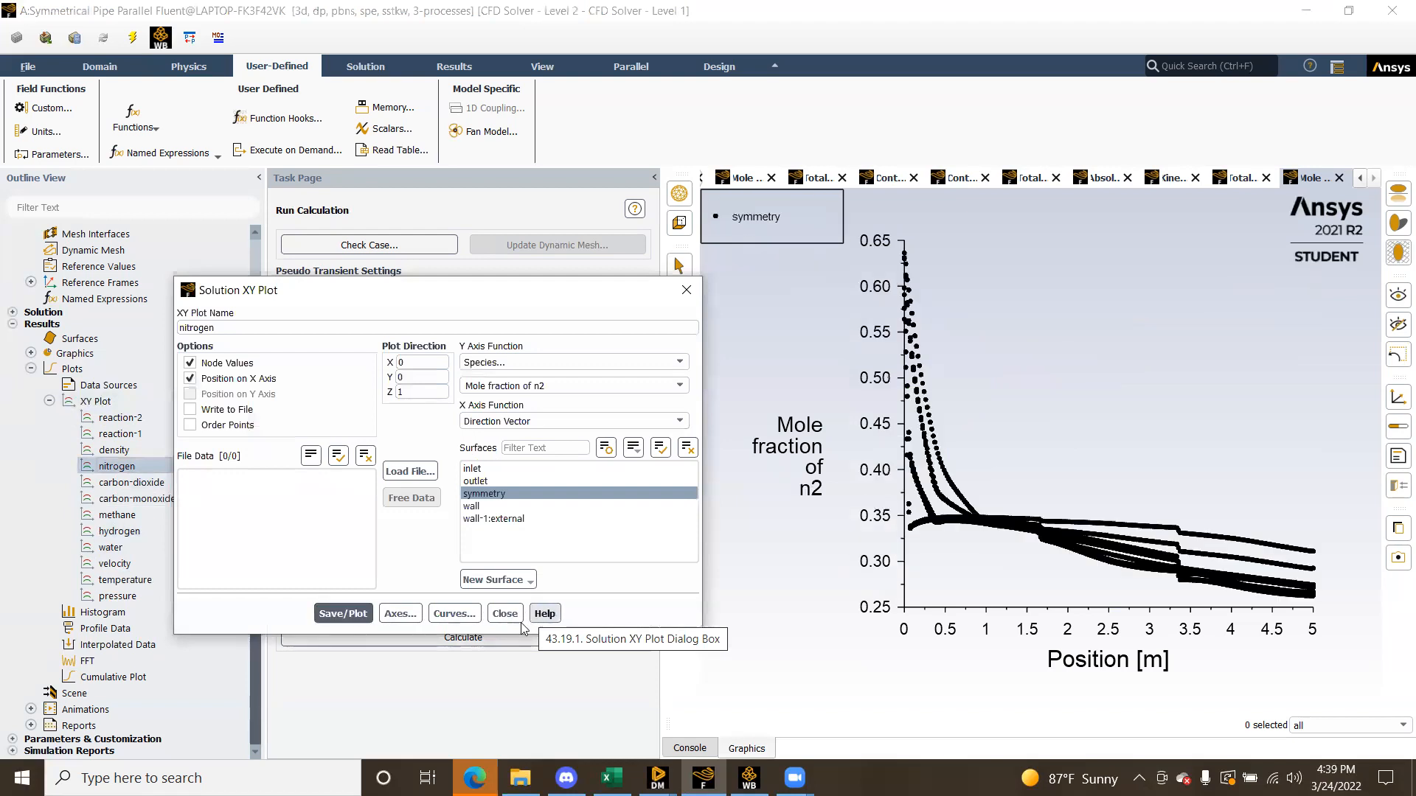
click(505, 614)
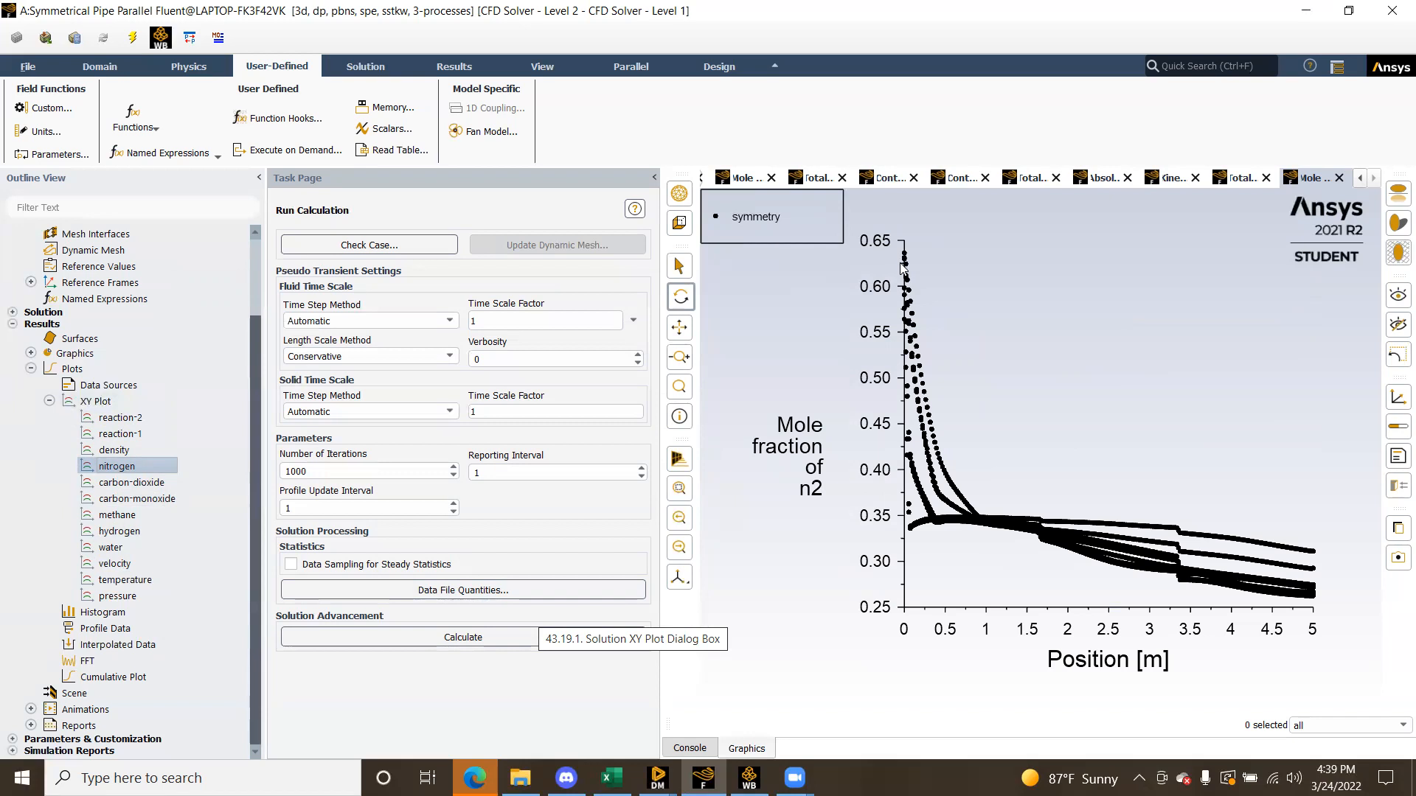
Plot the density XY plot, and replot it with the inlet and outlet surfaces added to symmetry
double_click(156, 449)
click(343, 614)
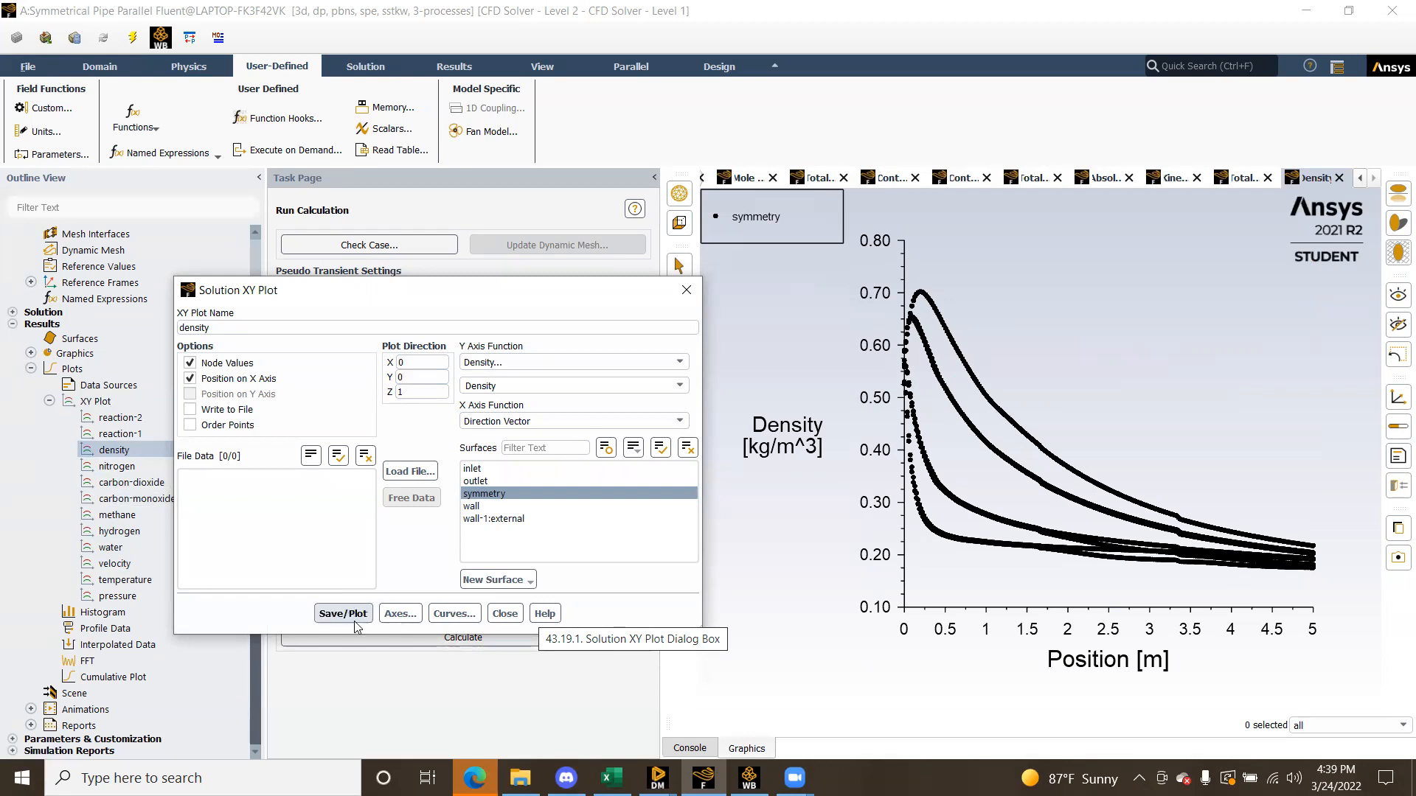
click(508, 508)
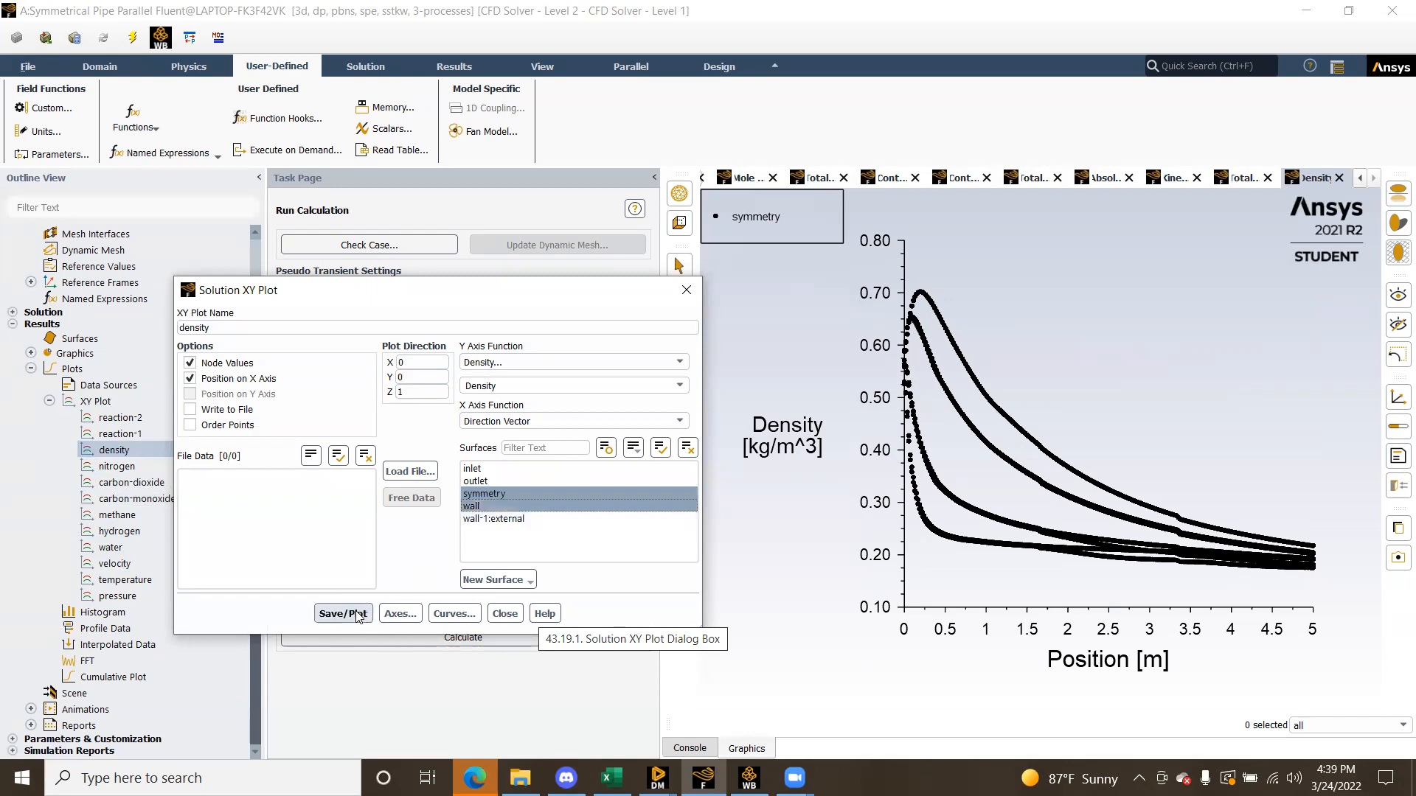
click(472, 506)
click(505, 470)
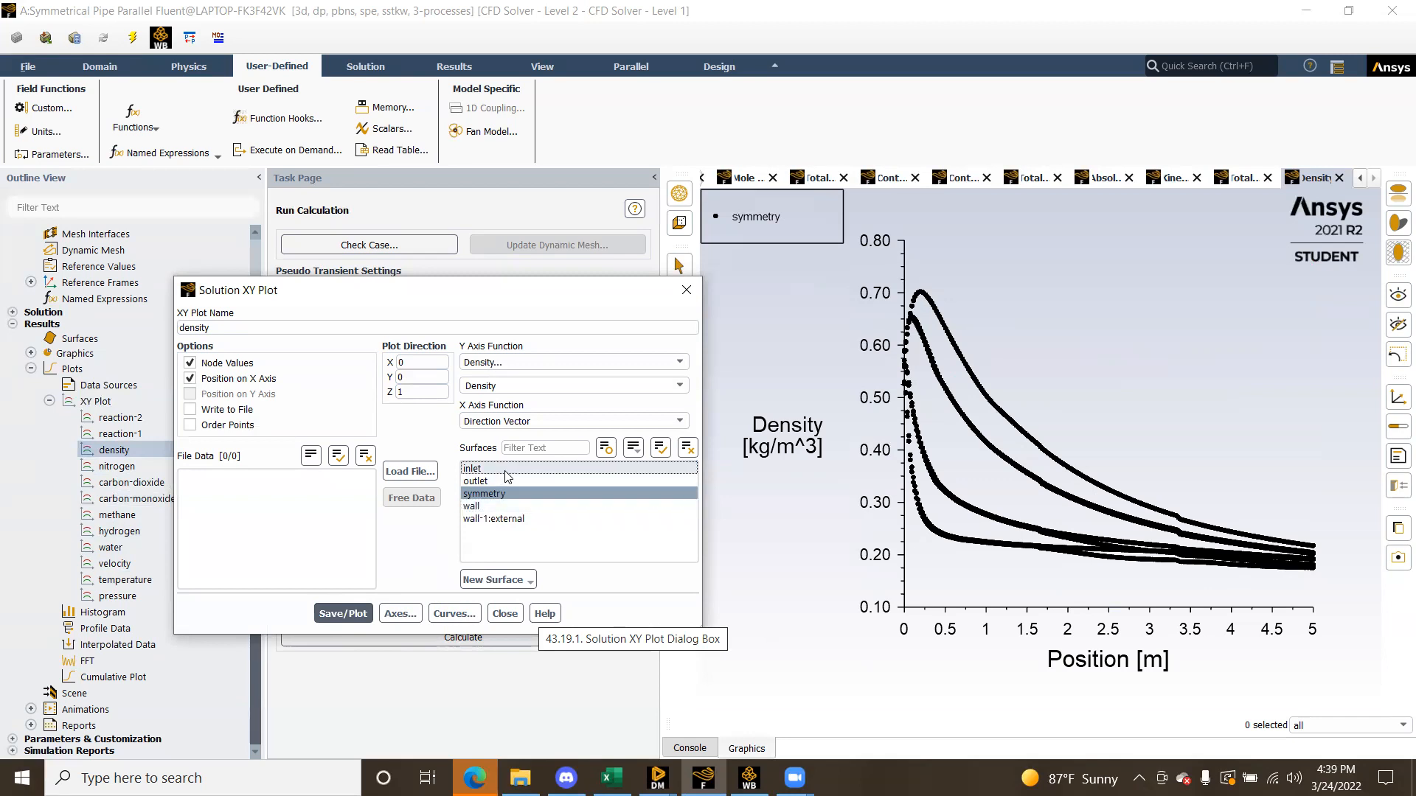
click(505, 480)
click(343, 614)
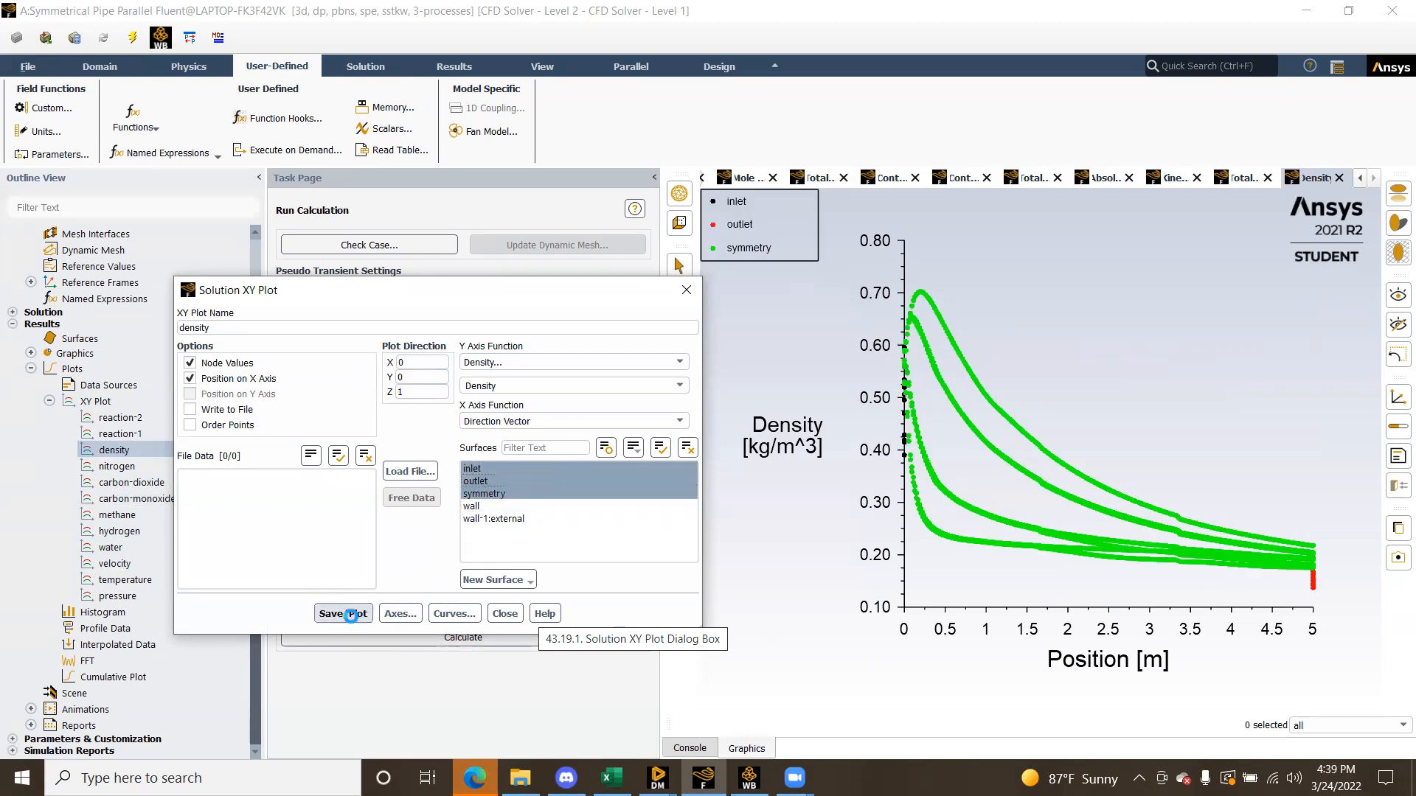
click(504, 614)
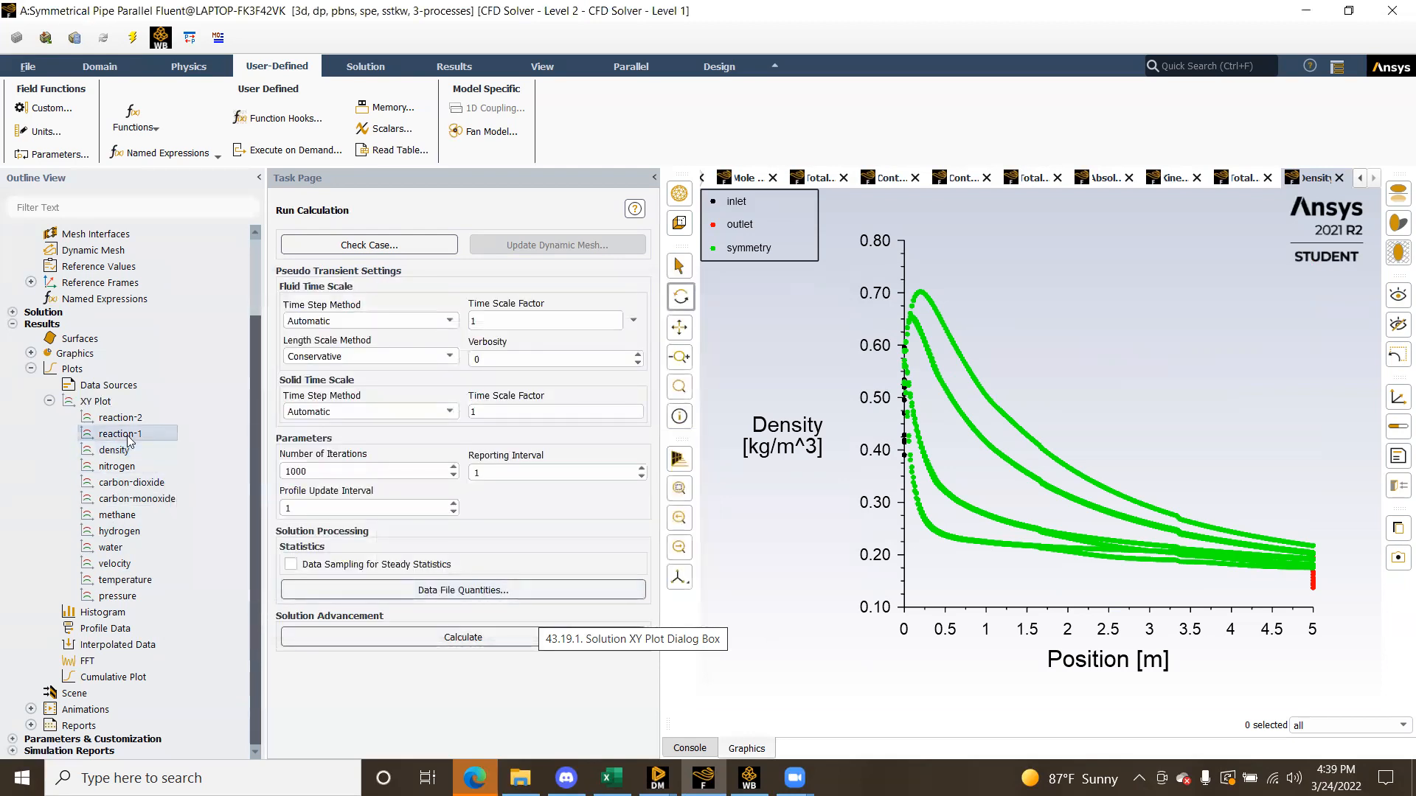
Plot the reaction-1 kinetic rate XY plot, and replot it with the outlet surface added
double_click(127, 435)
click(342, 614)
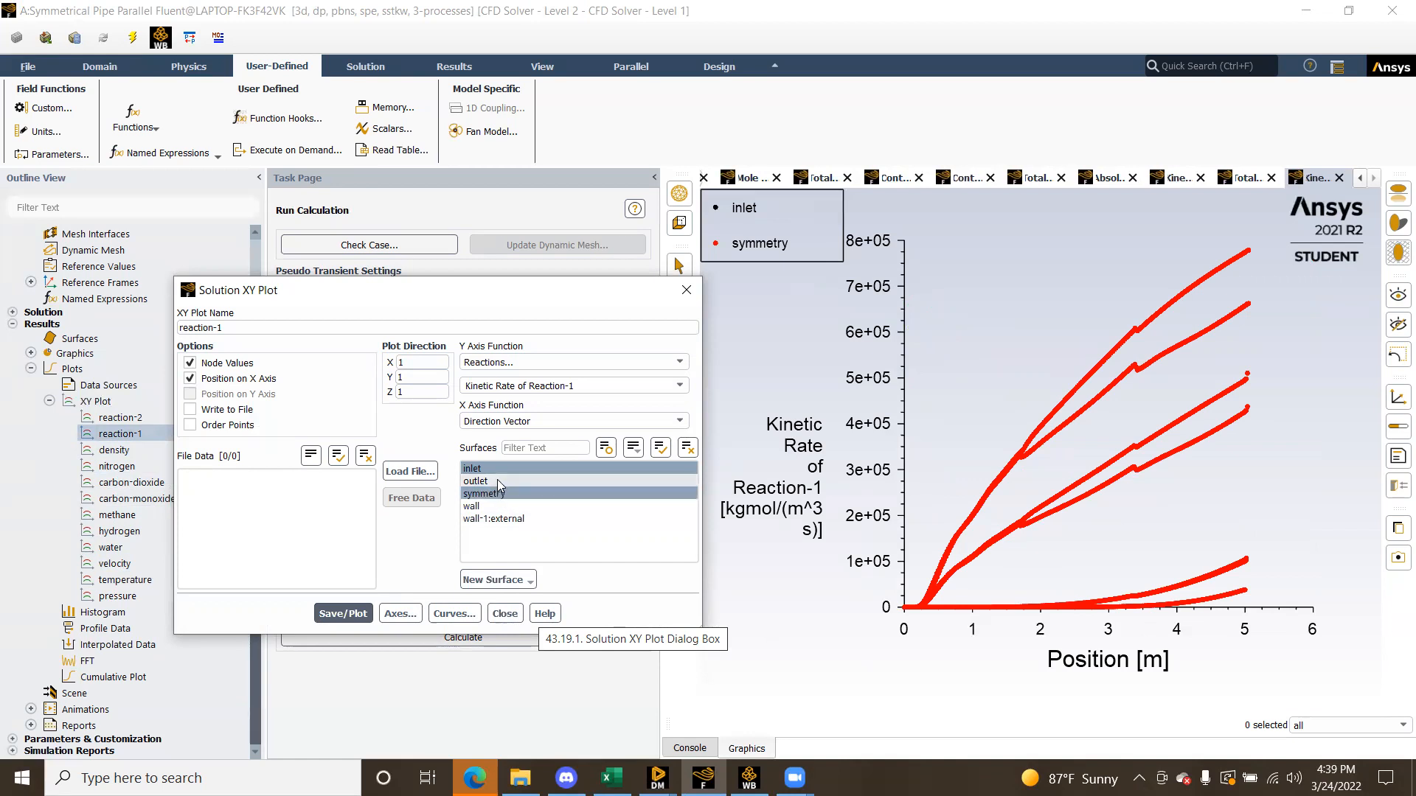
click(499, 483)
click(343, 613)
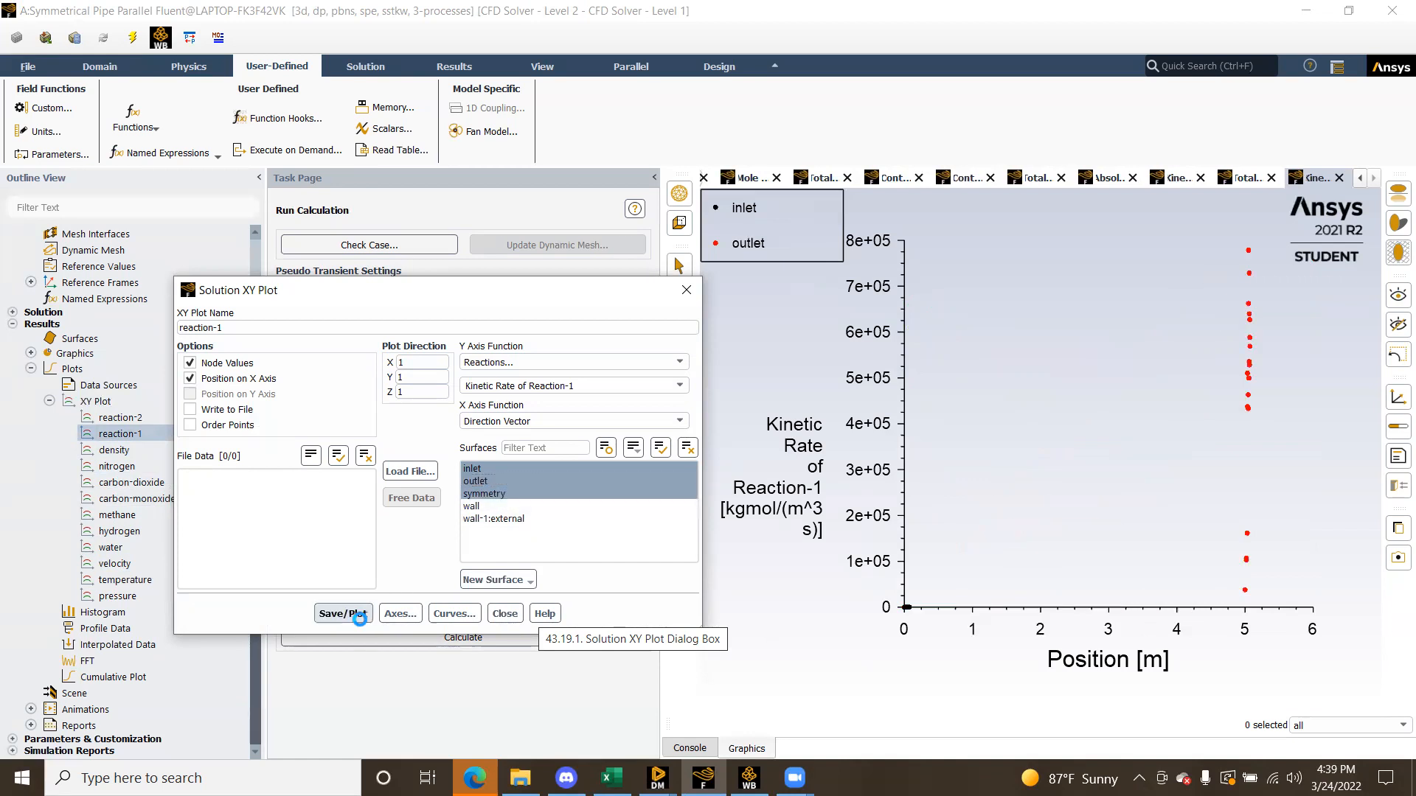
click(505, 614)
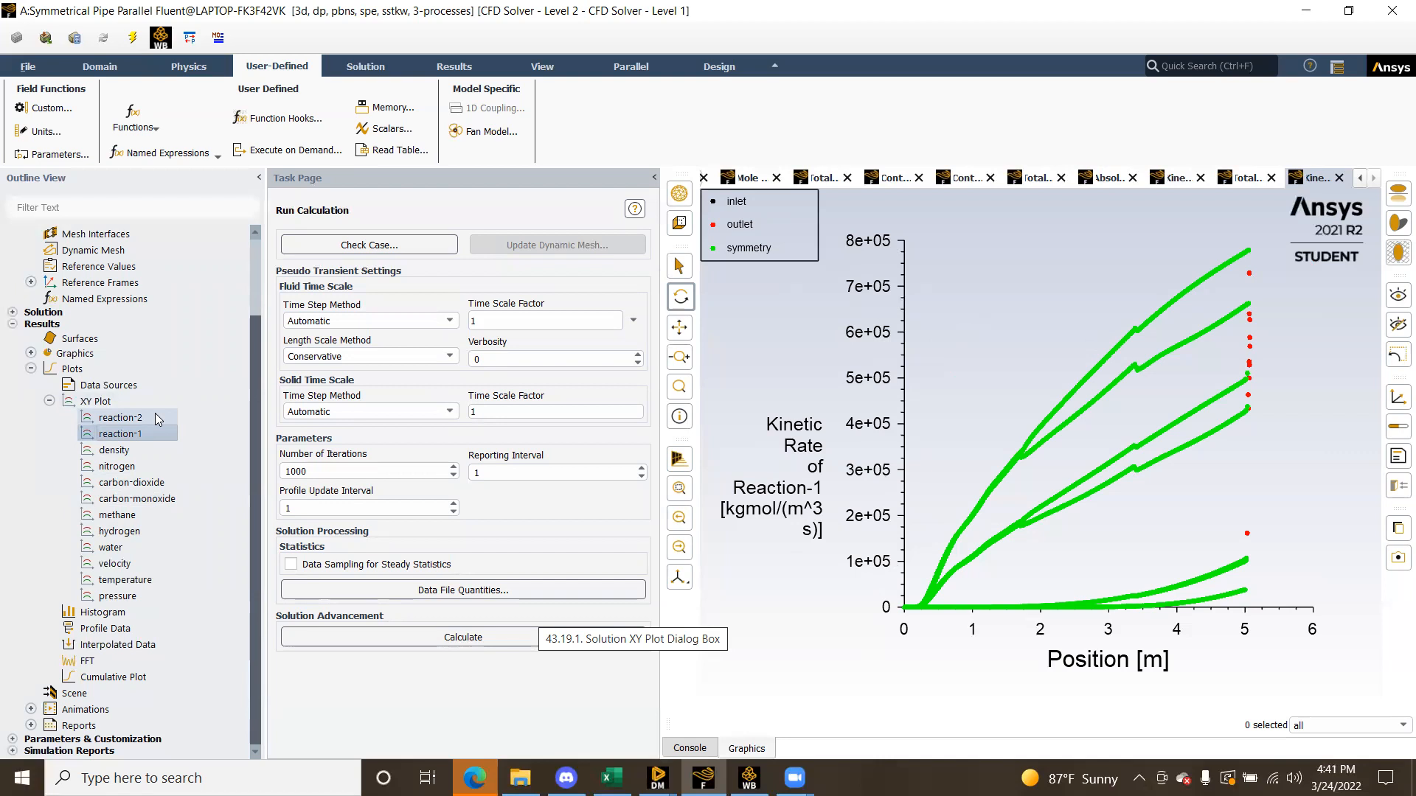
Plot the reaction-2 kinetic rate XY plot, and replot it without the wall and wall-1:external surfaces
double_click(120, 417)
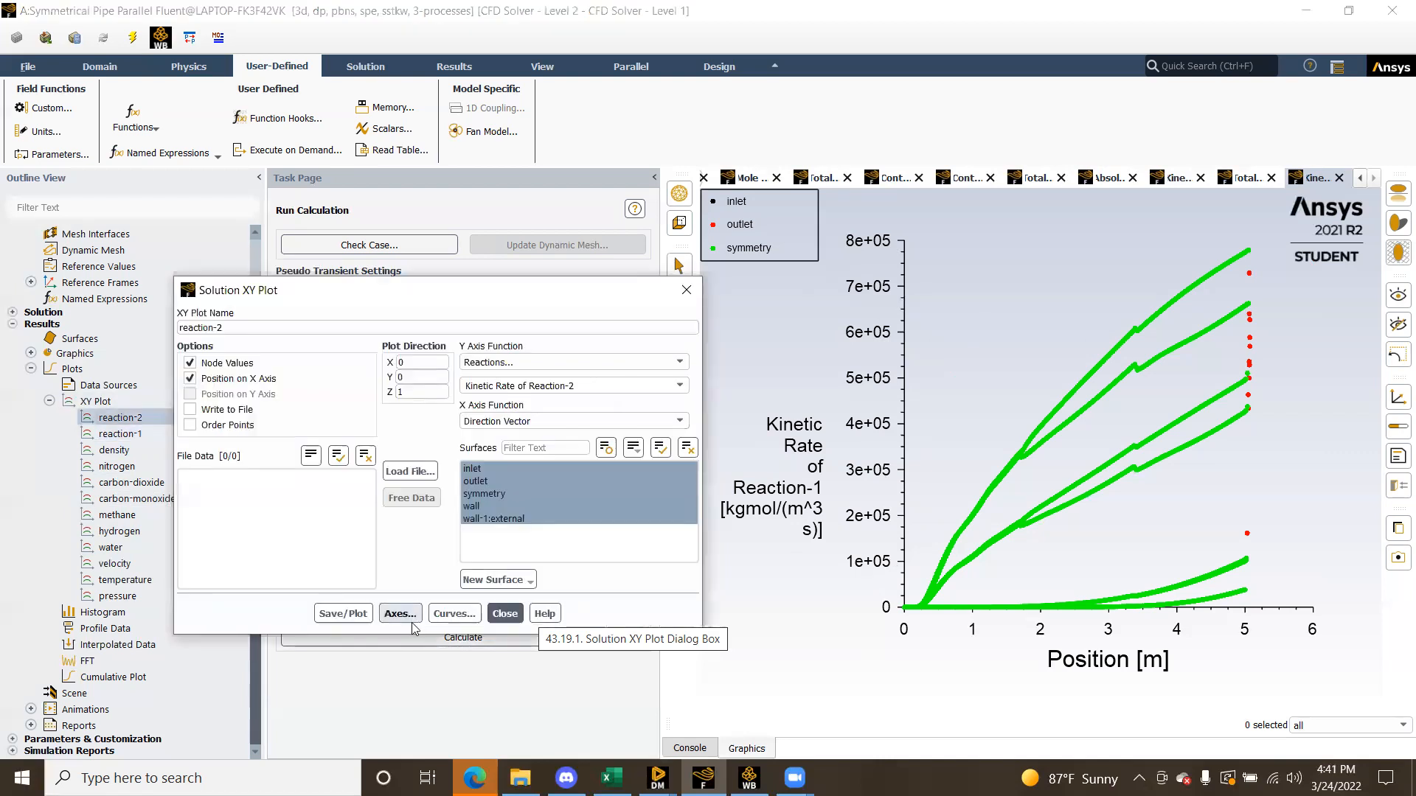
click(356, 612)
click(502, 518)
click(498, 507)
click(342, 612)
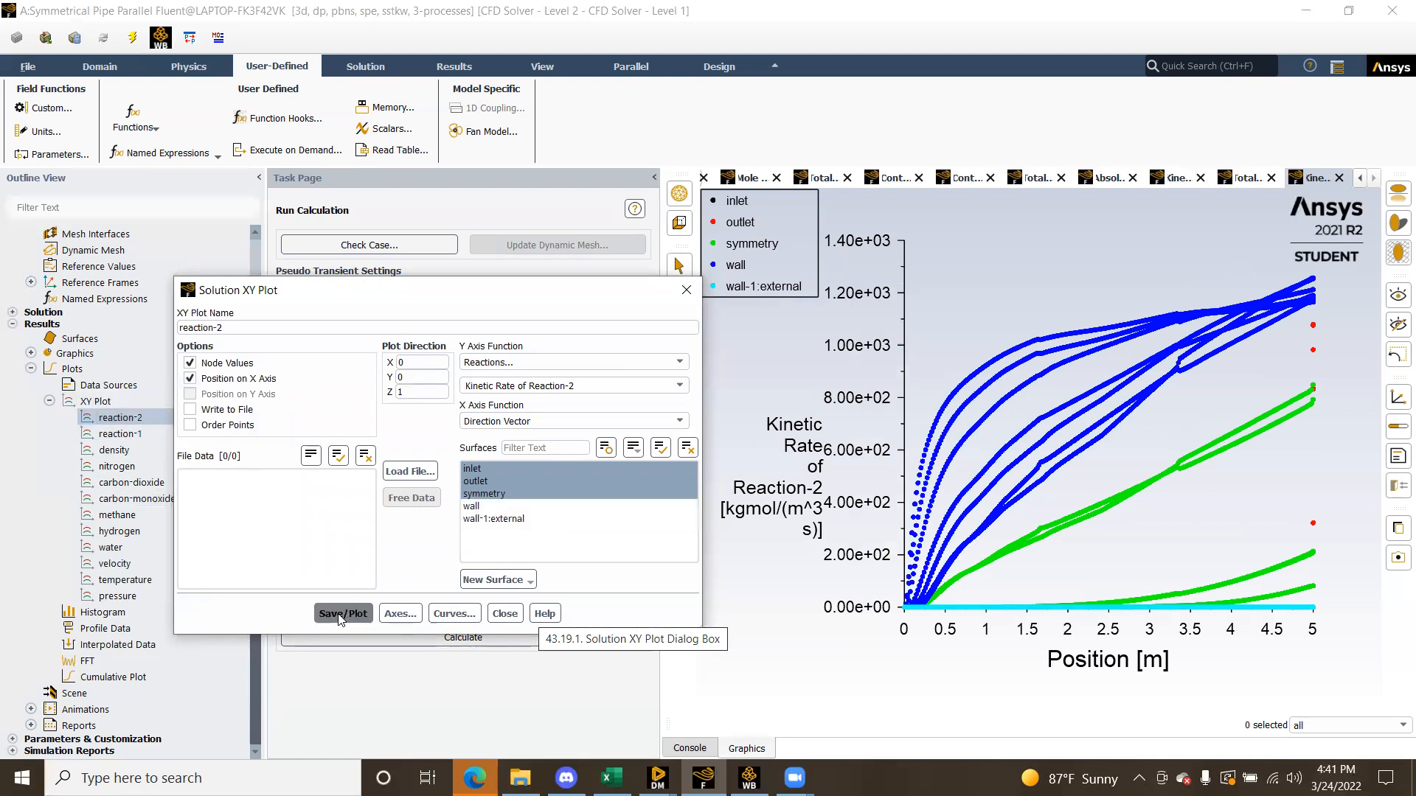
click(505, 613)
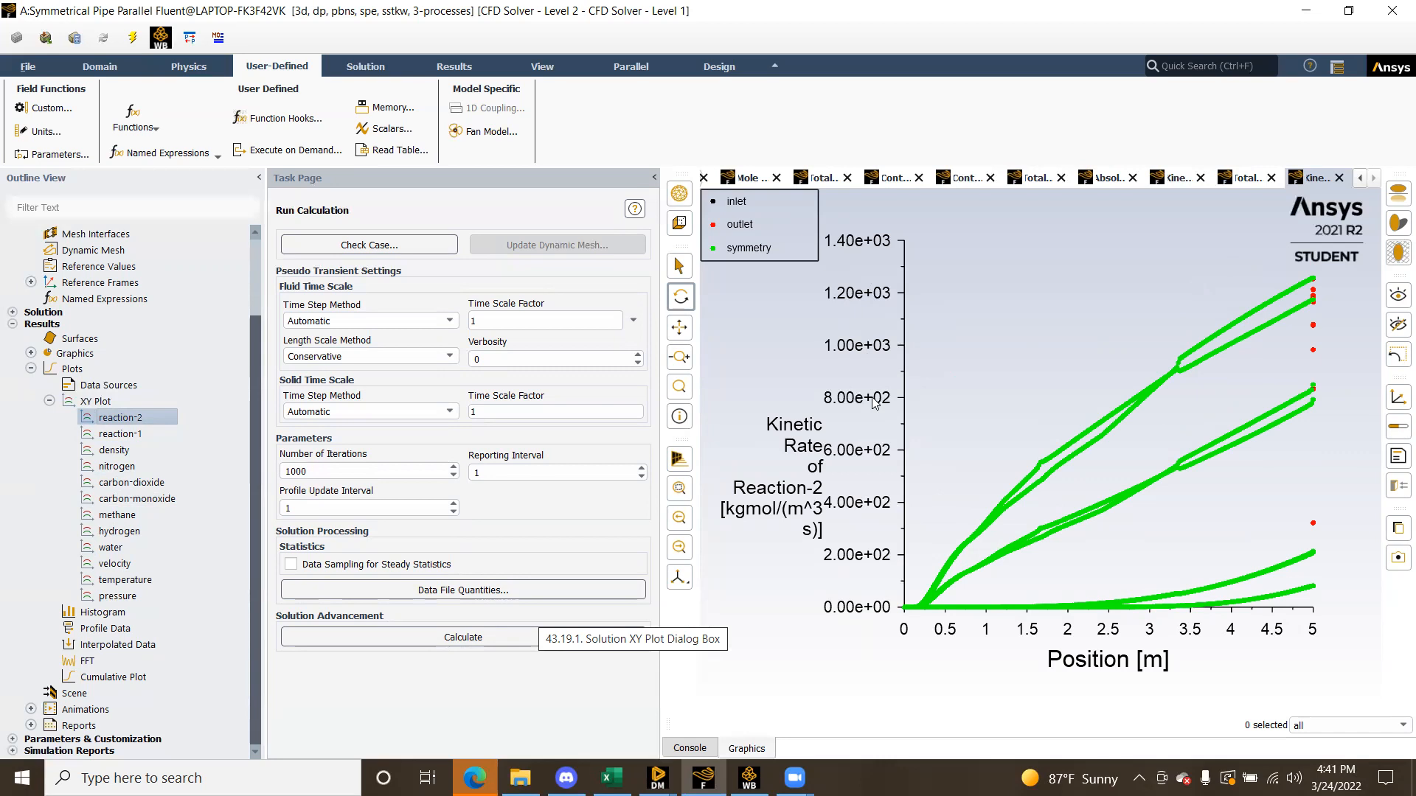
Redisplay the reaction-1 XY plot and then the reaction-2 XY plot to compare their kinetic rates
double_click(118, 434)
click(343, 614)
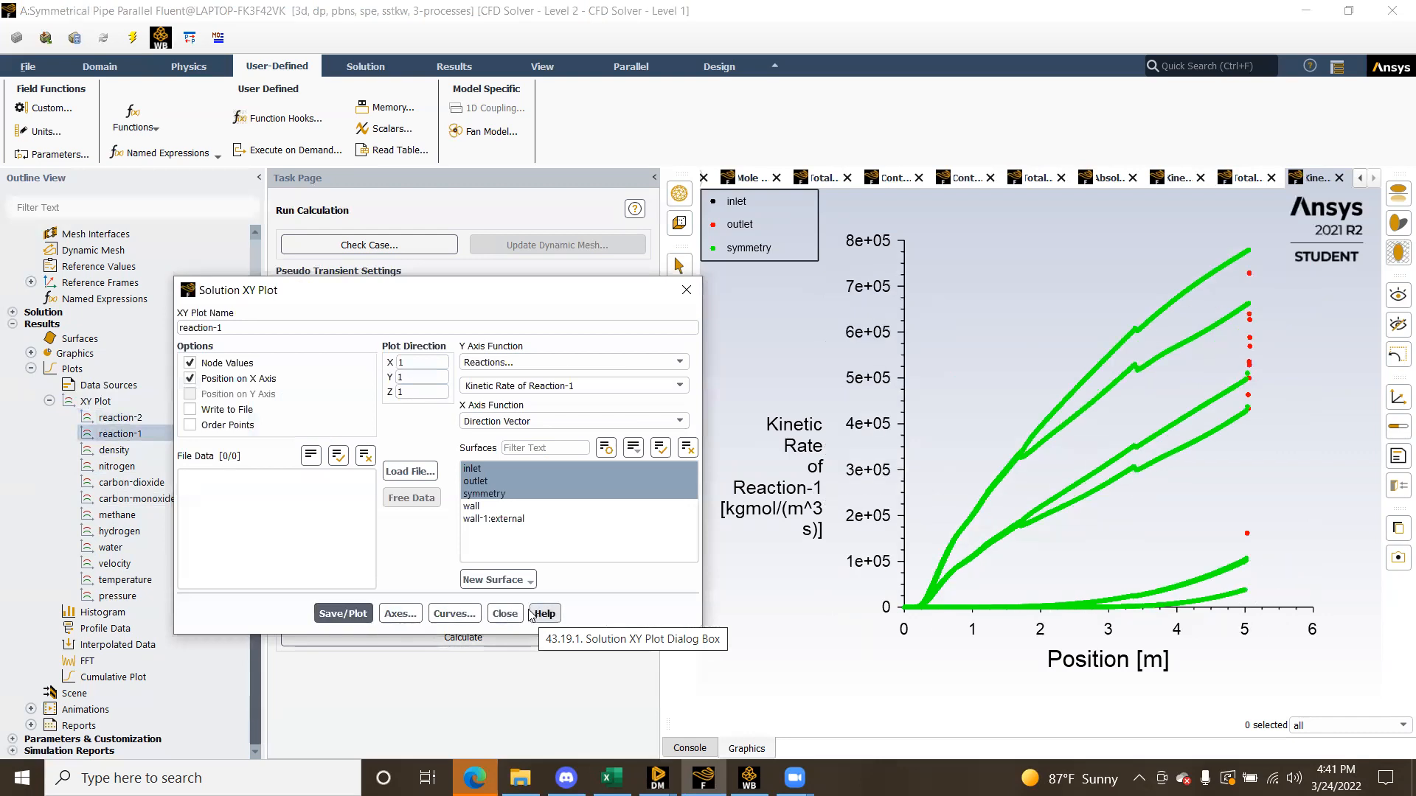
click(505, 614)
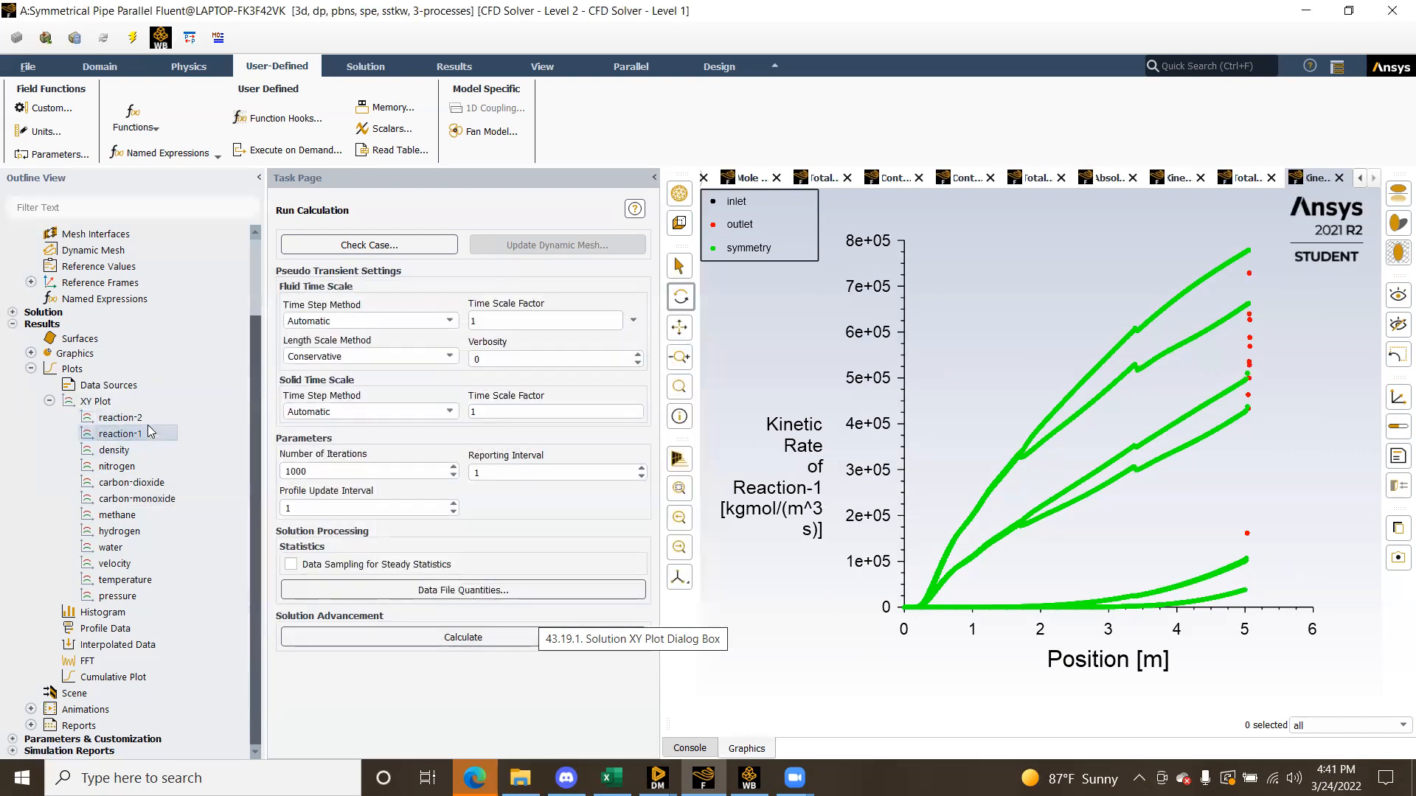
double_click(119, 417)
click(343, 614)
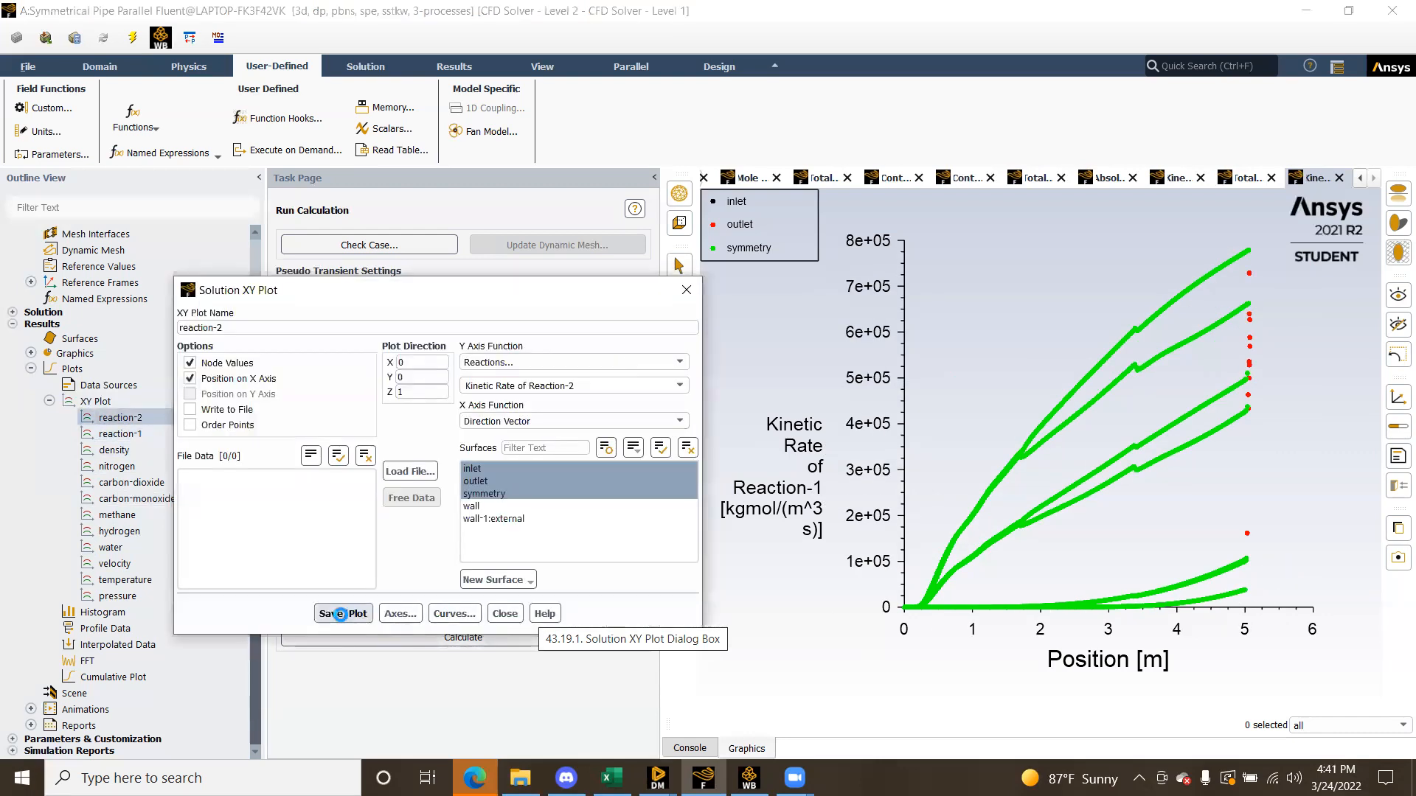
click(508, 614)
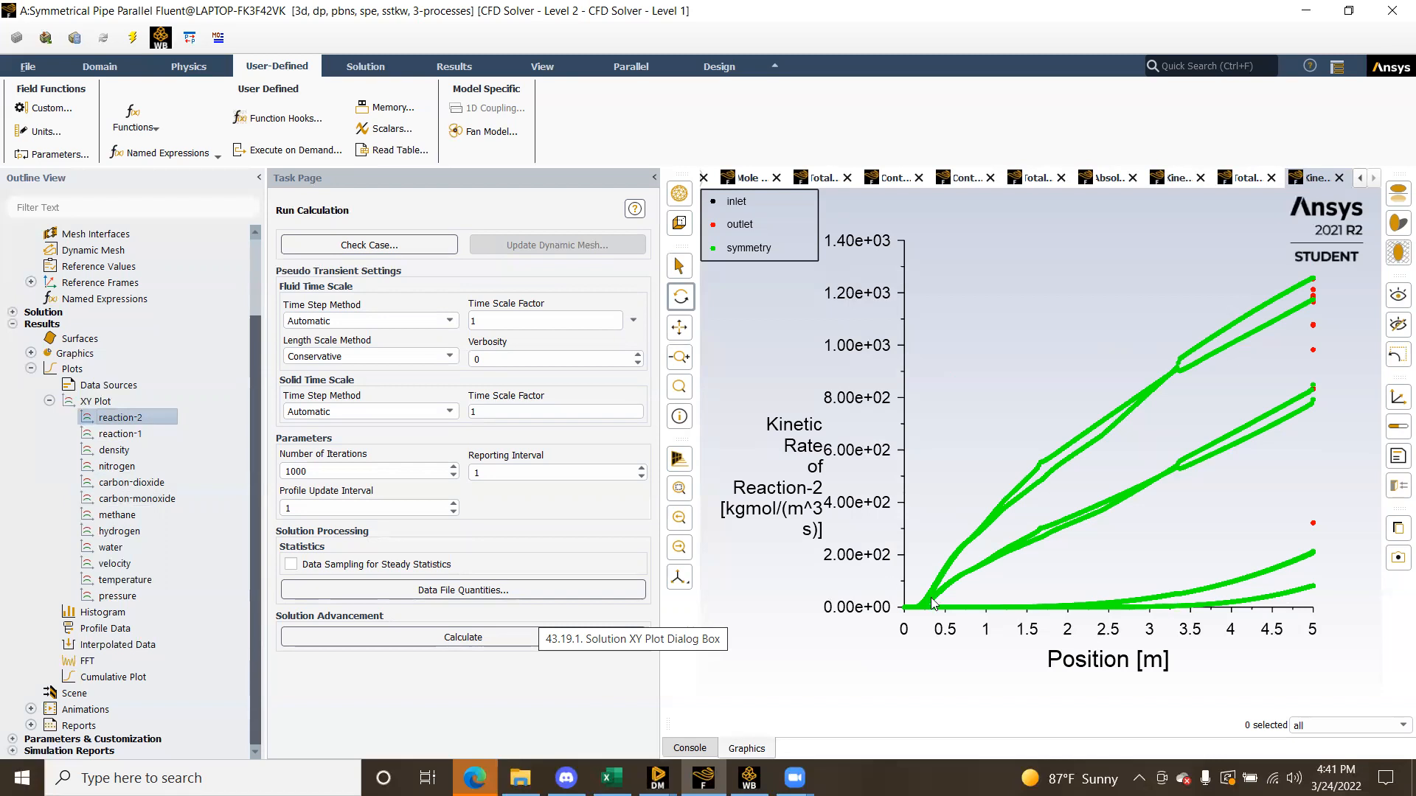
Return to the saved reaction-1 XY plot showing the kinetic rate on the inlet, outlet and symmetry surfaces
double_click(161, 438)
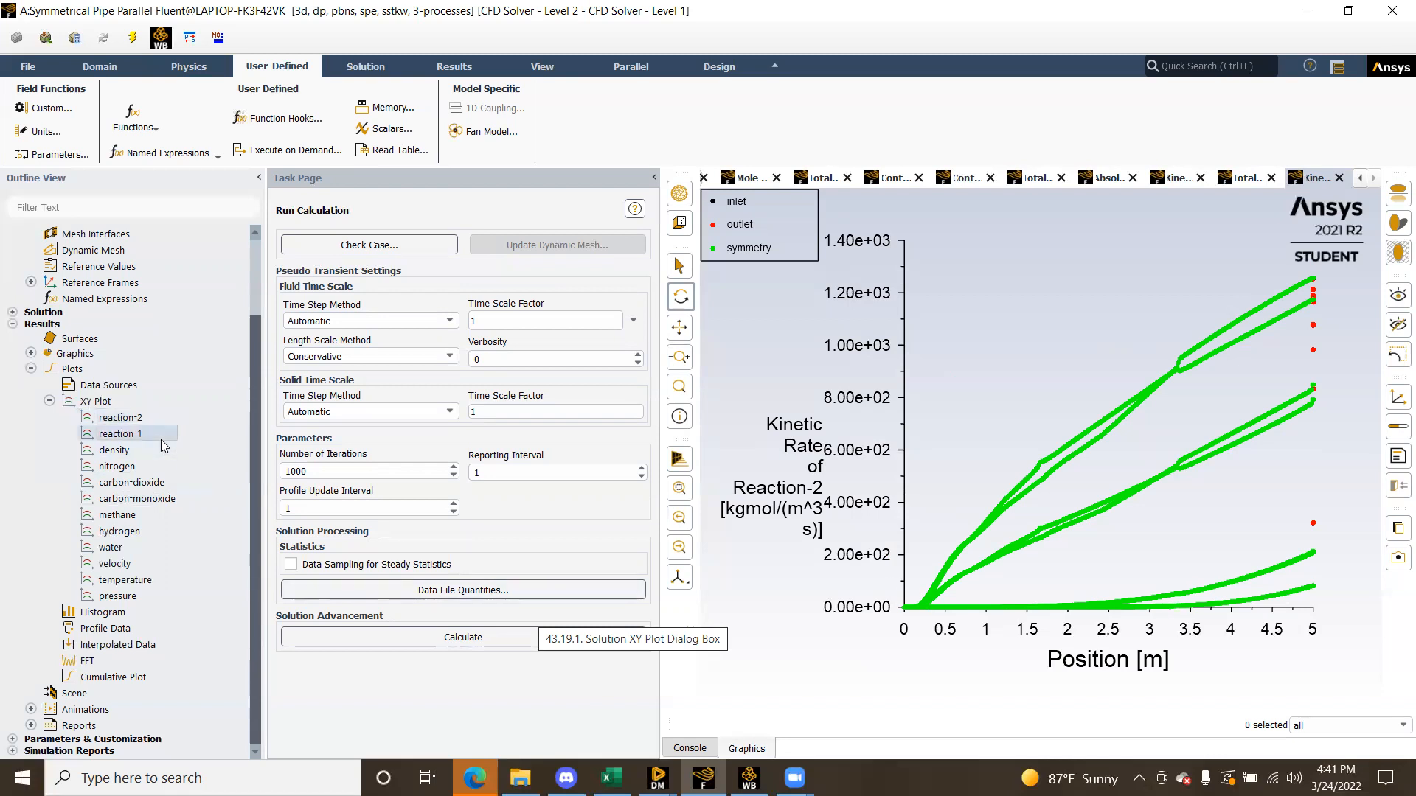
click(343, 614)
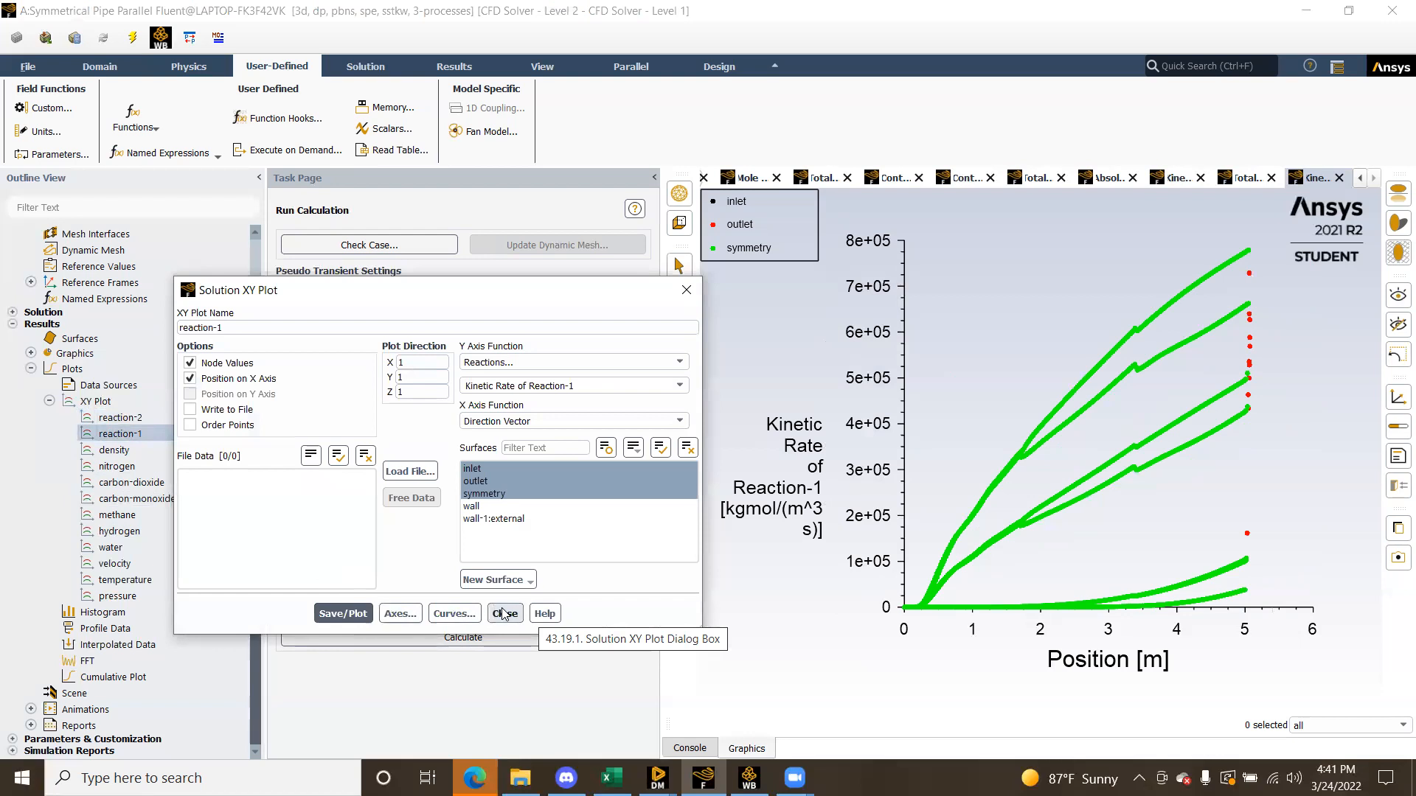
click(504, 614)
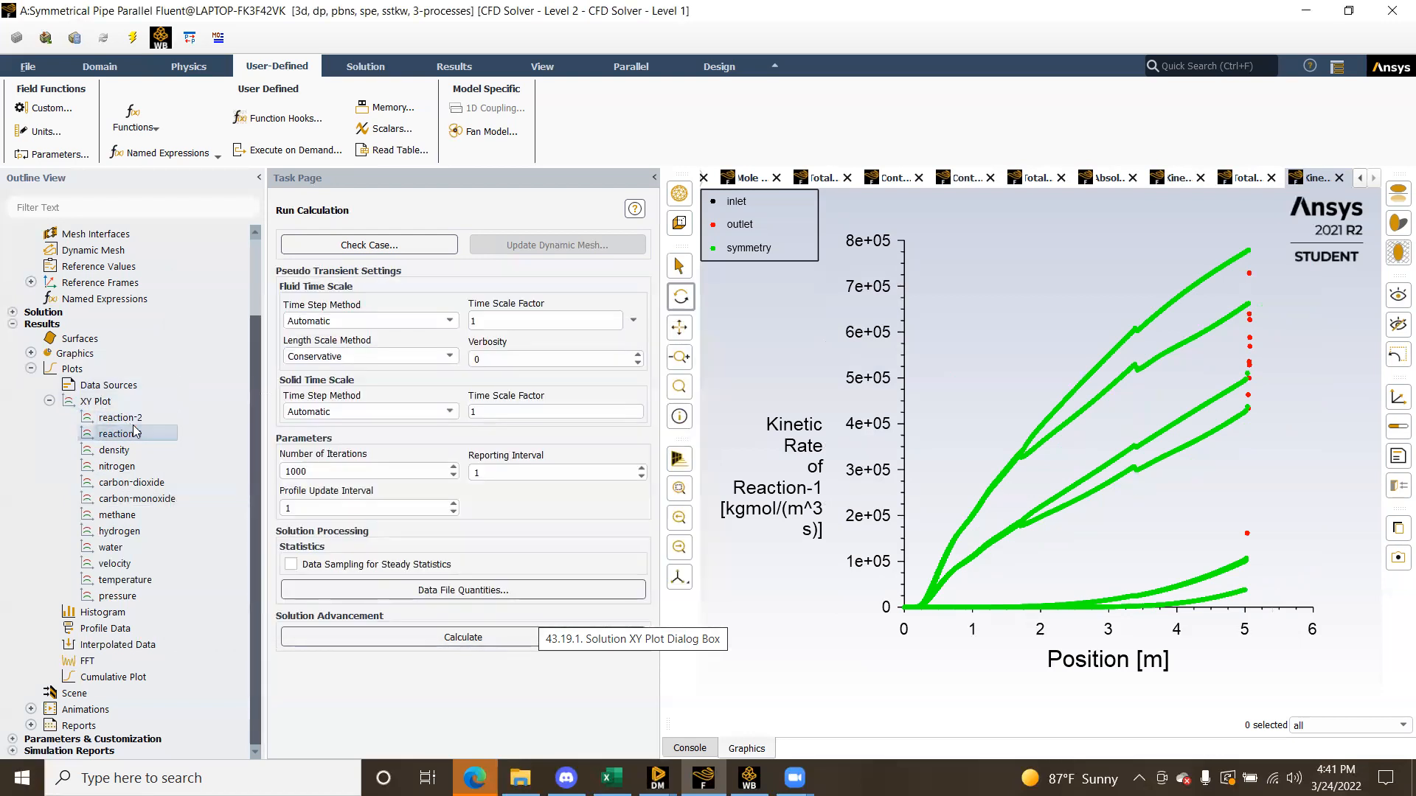
Redisplay the saved reaction-2 XY plot of kinetic rate on the inlet, outlet and symmetry surfaces
double_click(121, 418)
click(343, 613)
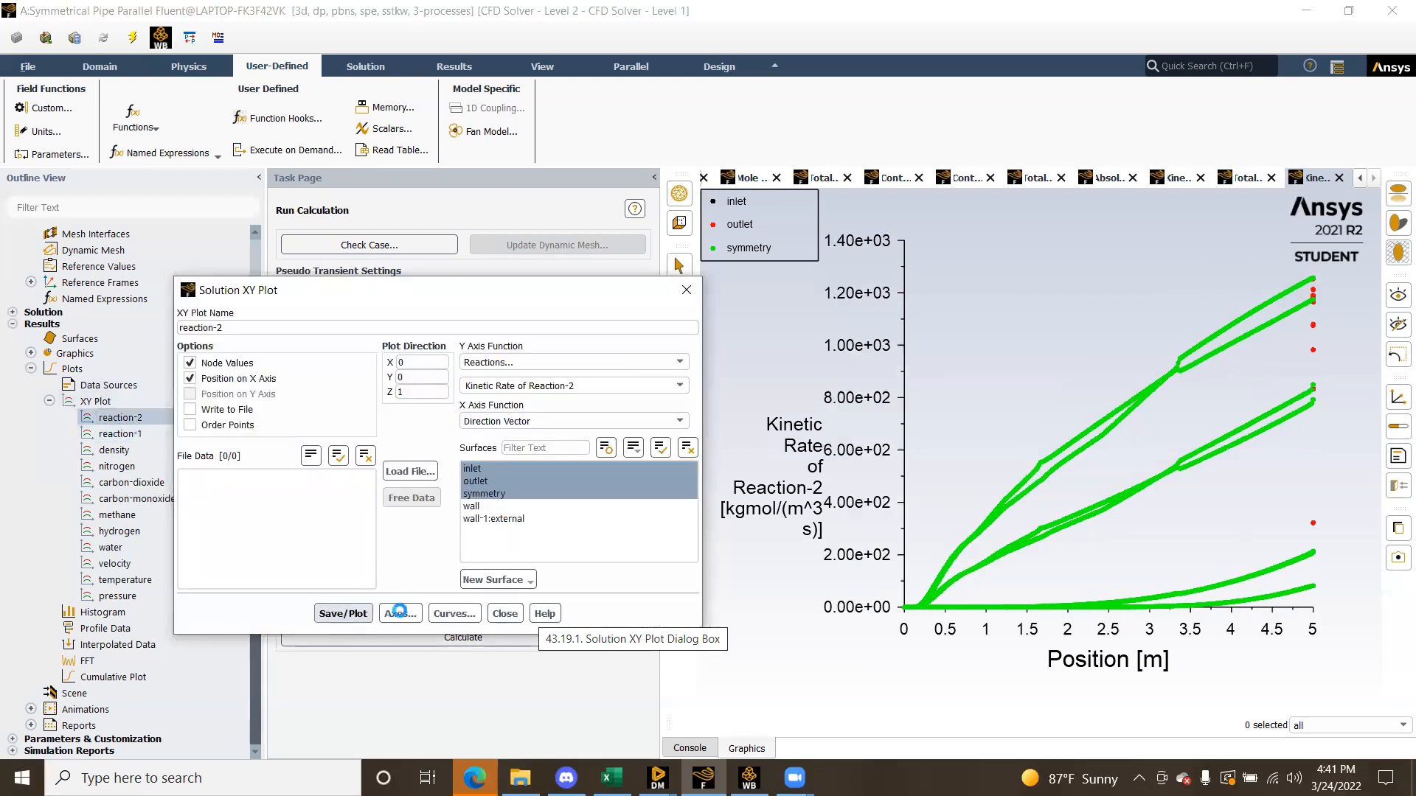
click(503, 614)
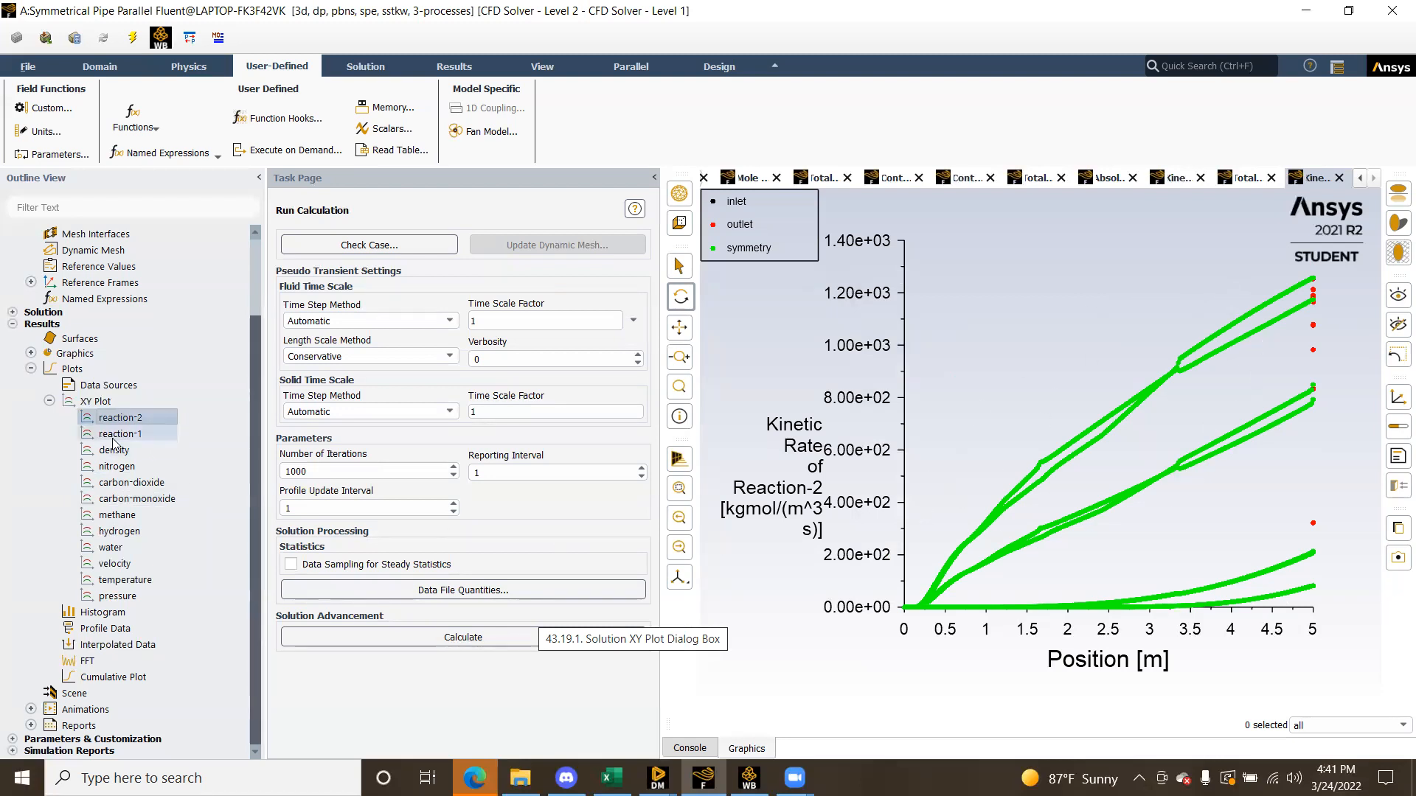
Collapse the XY plots and the Plots group, and expand the saved contours under Graphics
click(49, 402)
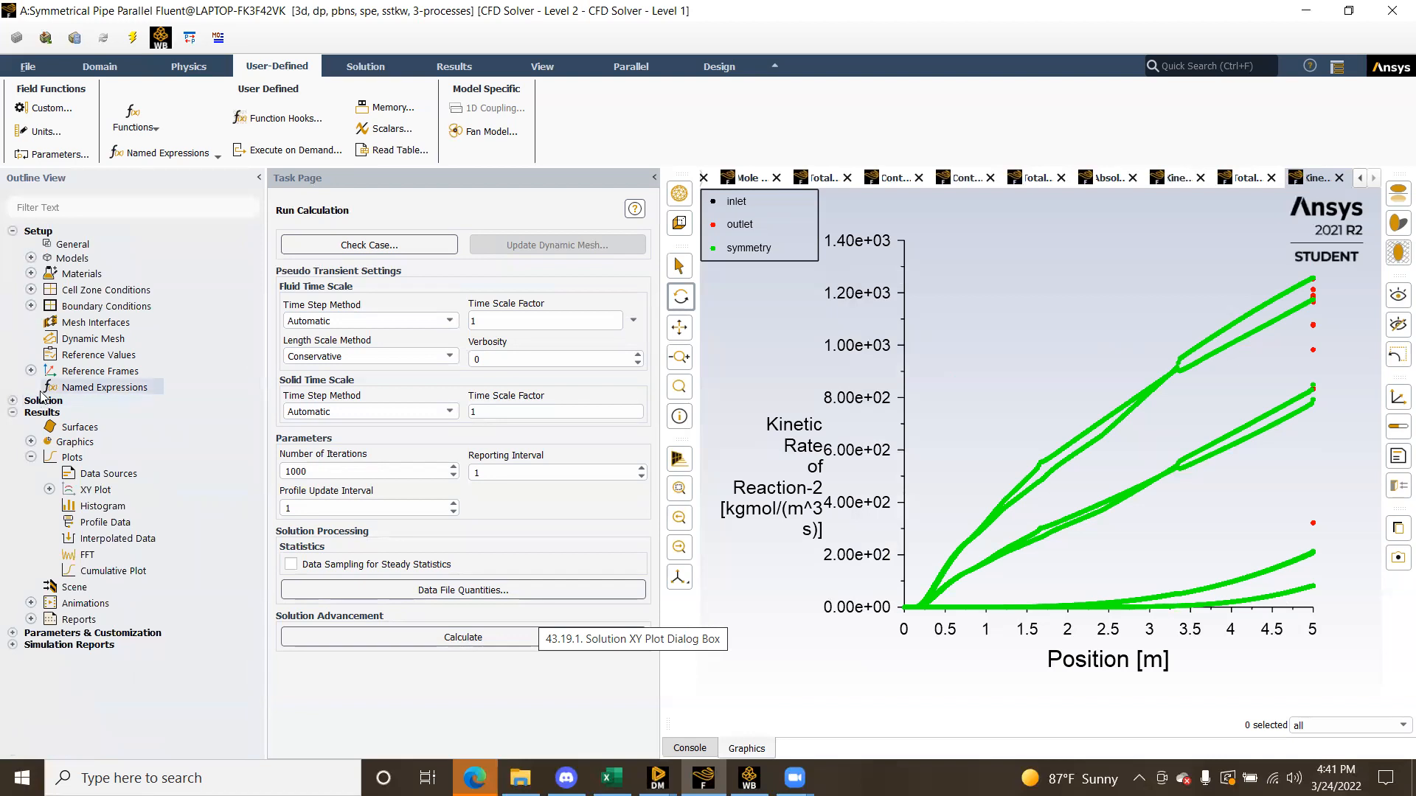
click(49, 490)
click(48, 491)
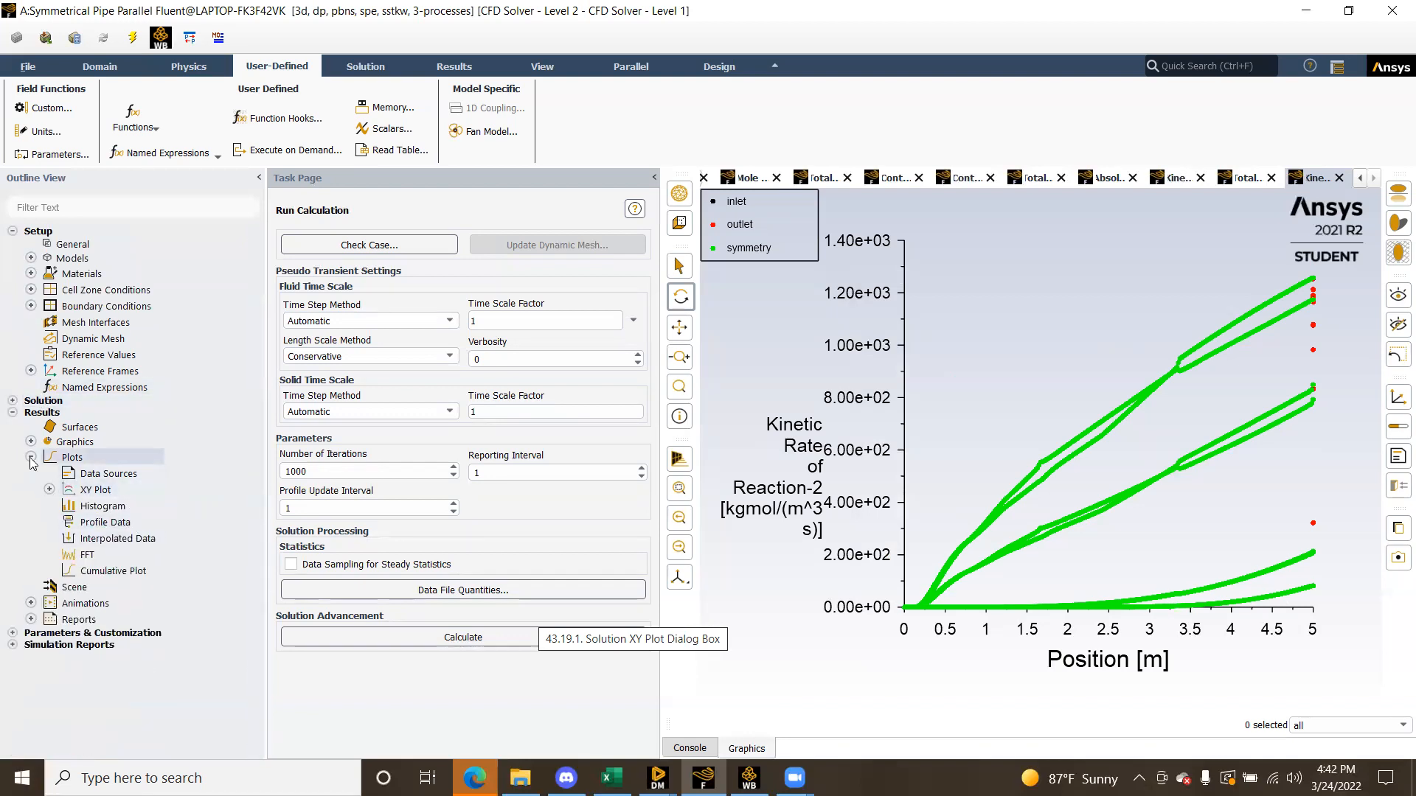
click(31, 458)
click(31, 442)
click(49, 473)
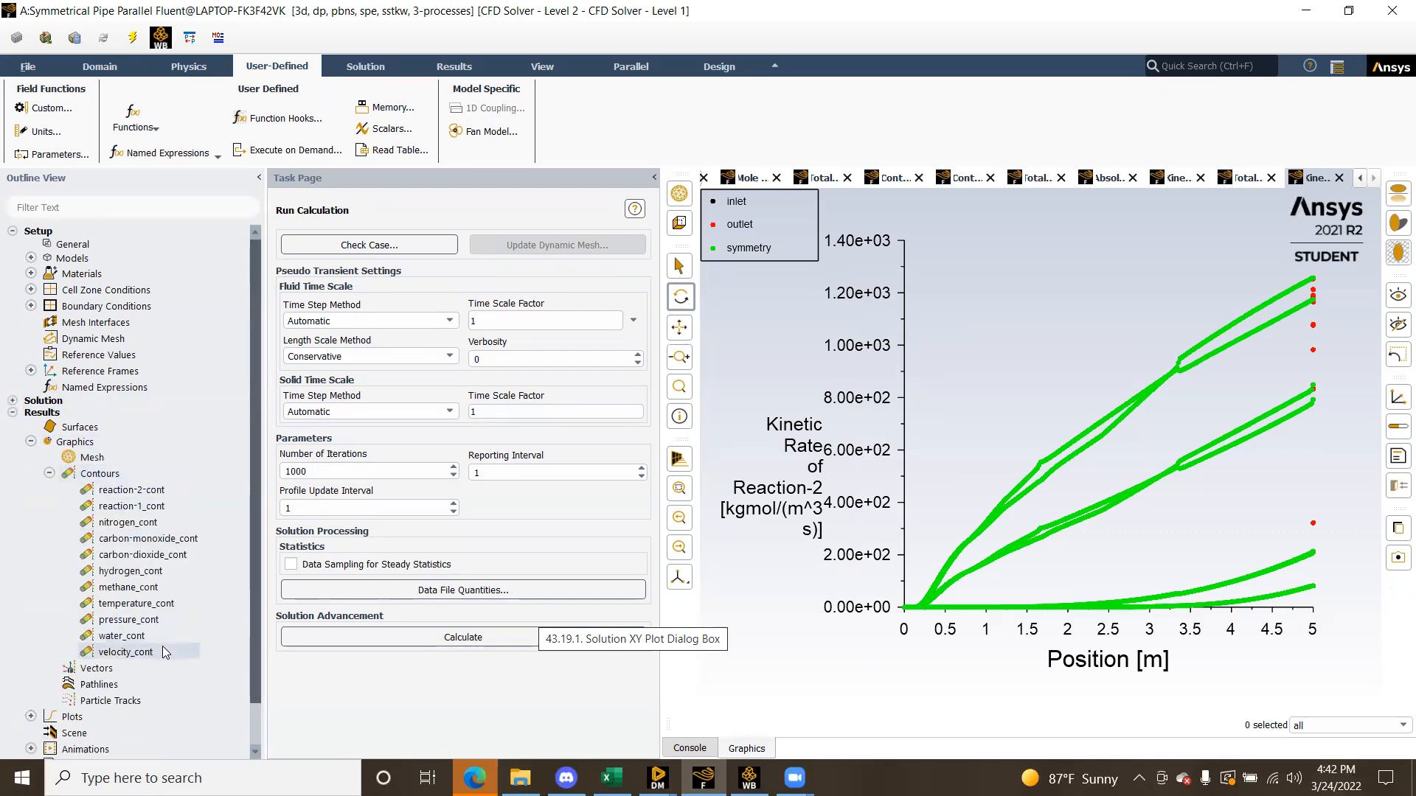
Display the temperature_cont contour of total temperature on the inlet, outlet and symmetry surfaces, and inspect it along the whole pipe
double_click(137, 604)
click(637, 545)
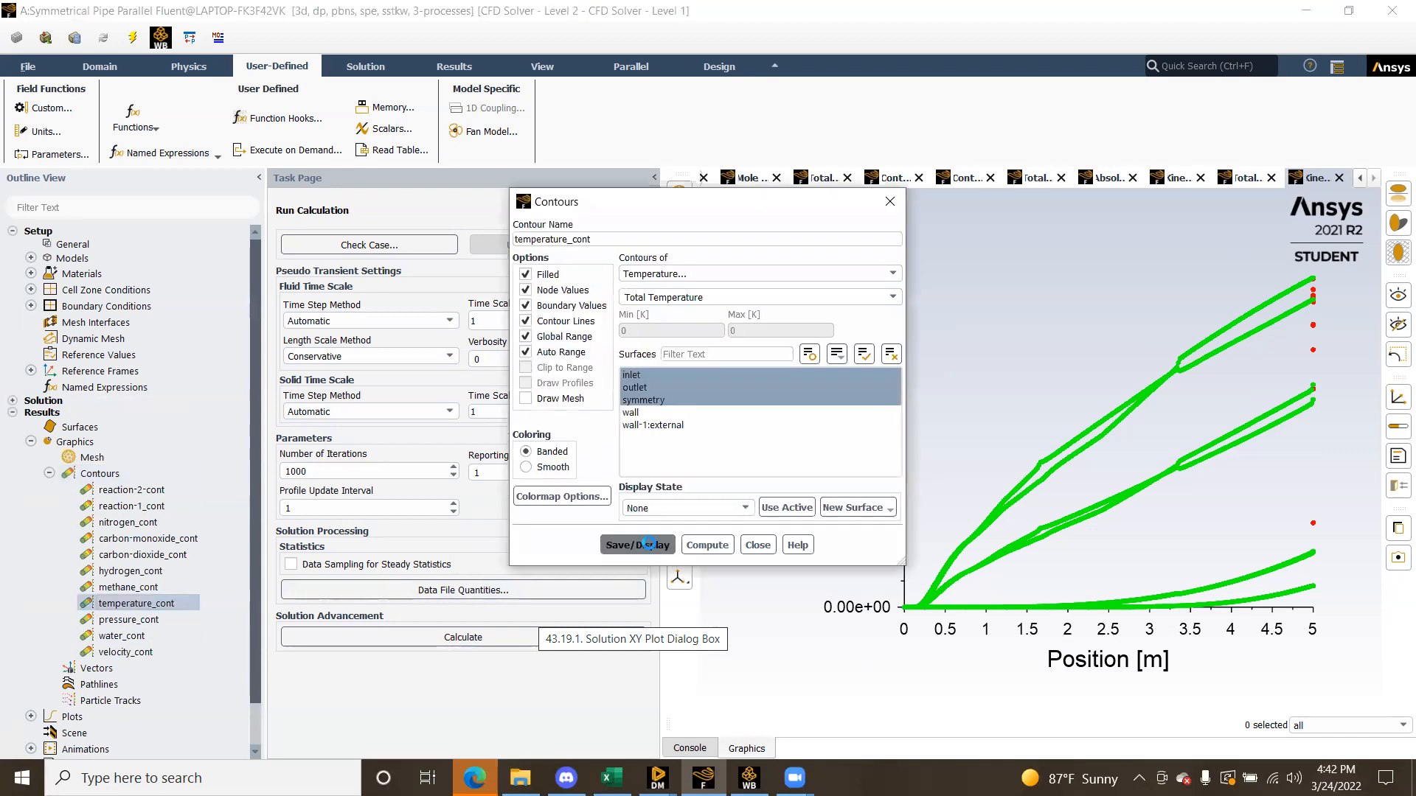
click(761, 546)
scroll(1095, 490, up, 2)
scroll(1096, 489, down, 5)
scroll(1121, 449, up, 5)
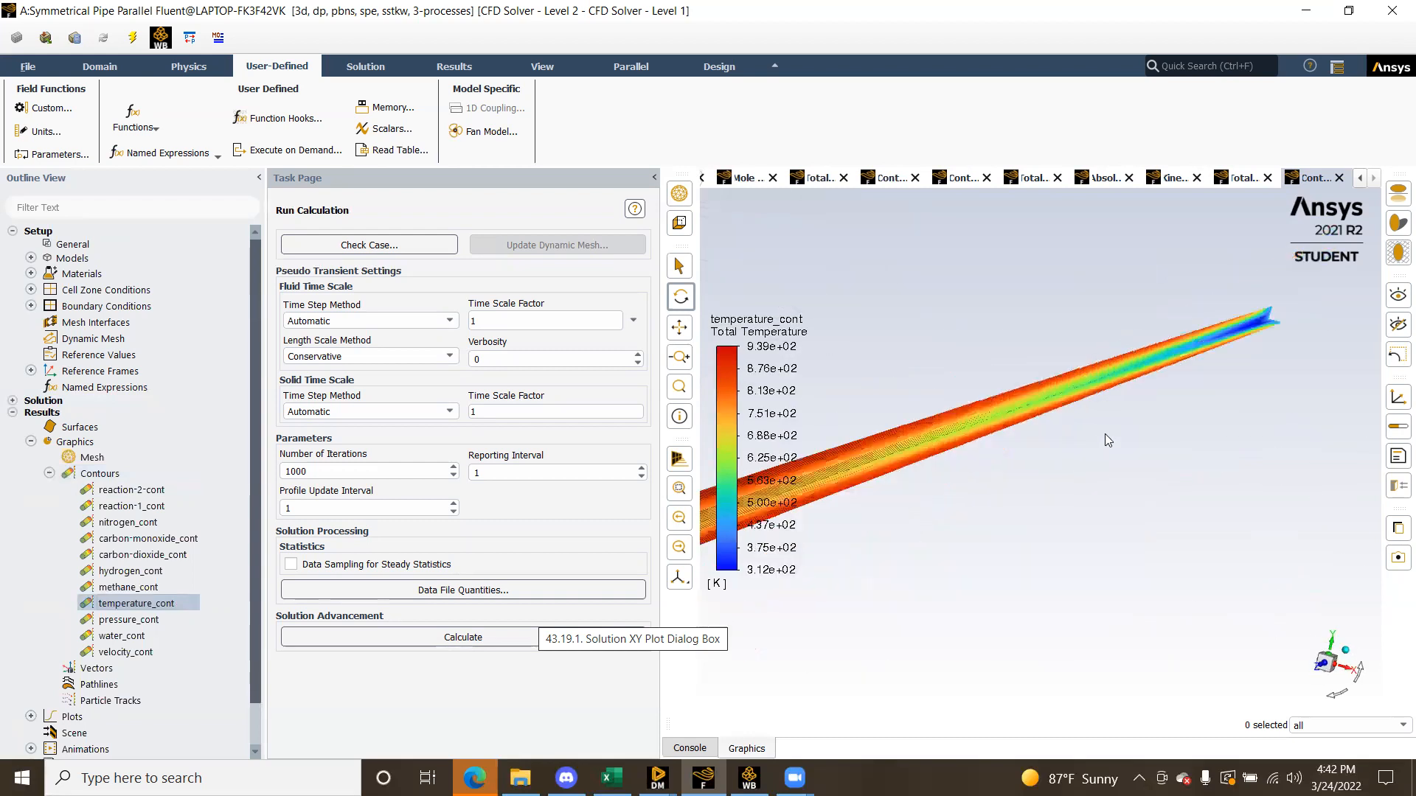
drag(1115, 442, 969, 499)
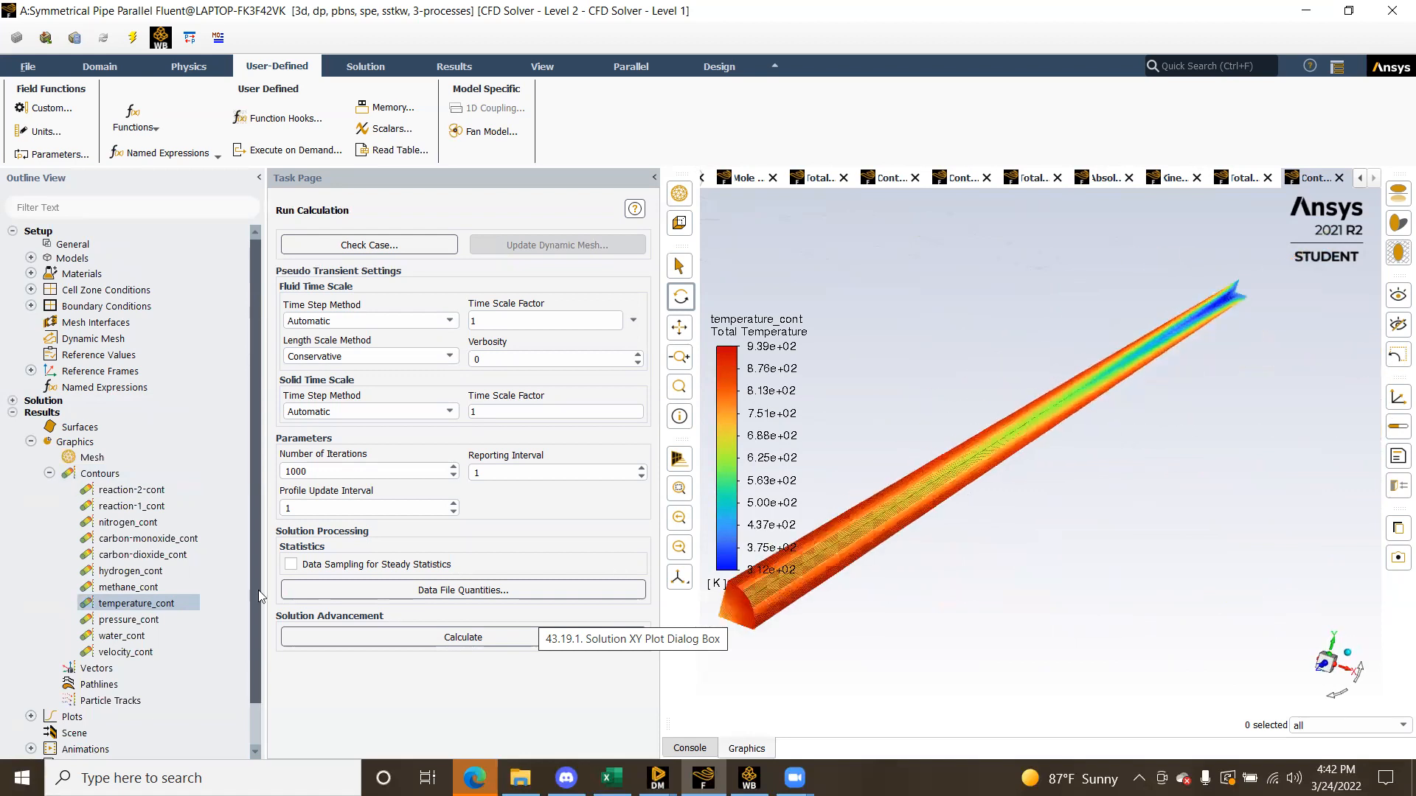
Display the pressure_cont contour of absolute pressure and view the pipe from another angle
click(127, 619)
double_click(158, 619)
click(639, 543)
click(767, 547)
drag(1052, 548, 987, 537)
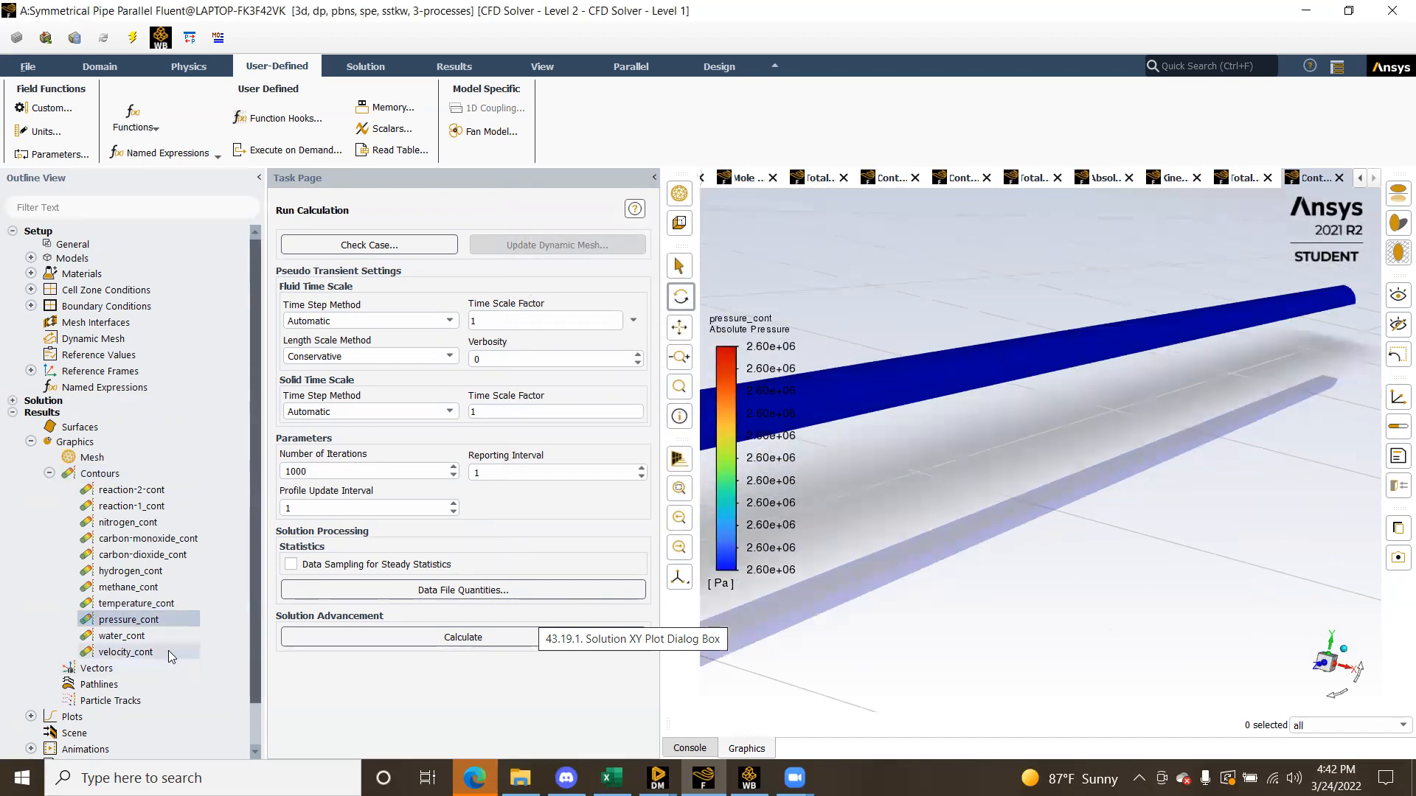
Display the velocity_cont contour of velocity magnitude and inspect the profile on the pipe's end face and symmetry planes
double_click(126, 652)
click(635, 545)
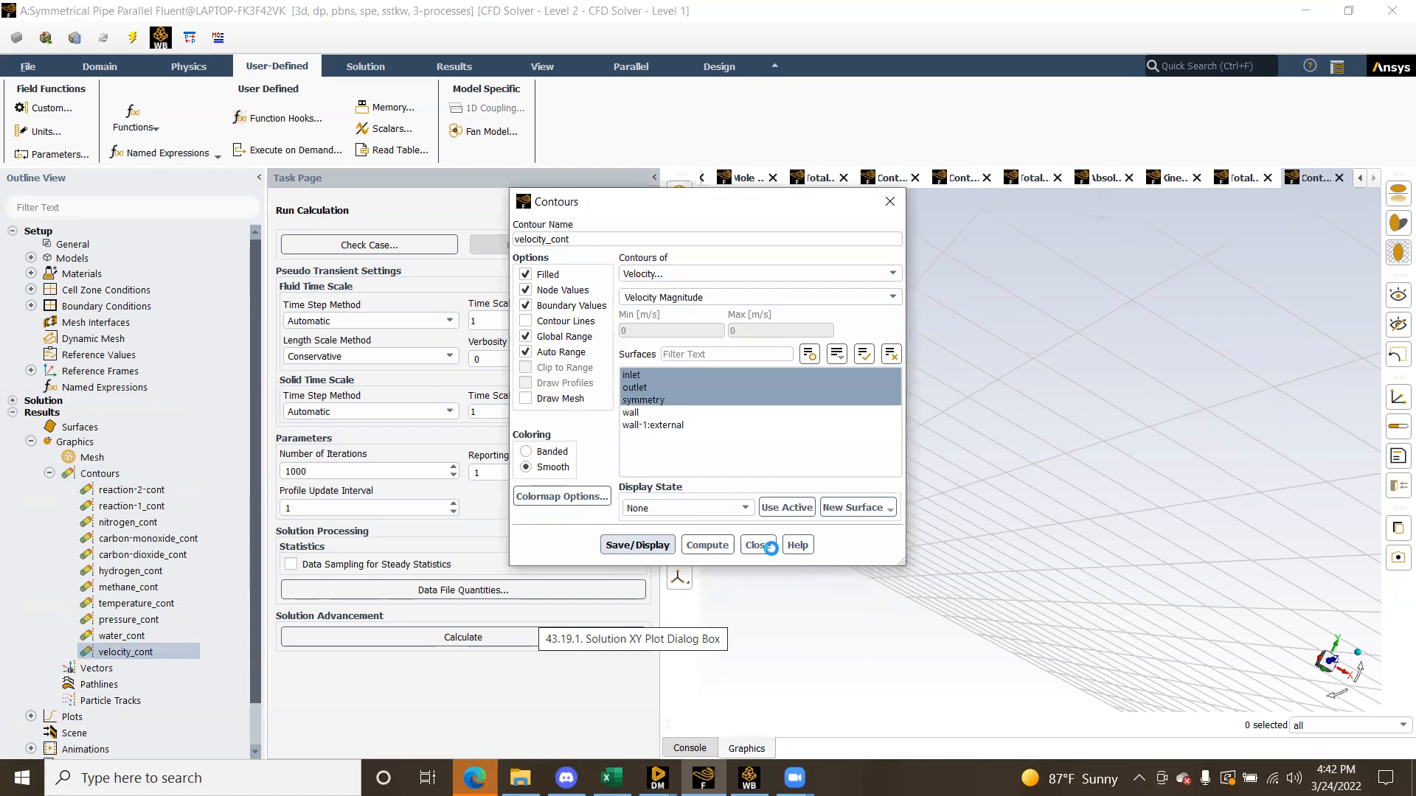
click(758, 545)
drag(1047, 450, 1034, 504)
scroll(1029, 481, up, 5)
scroll(1034, 504, up, 6)
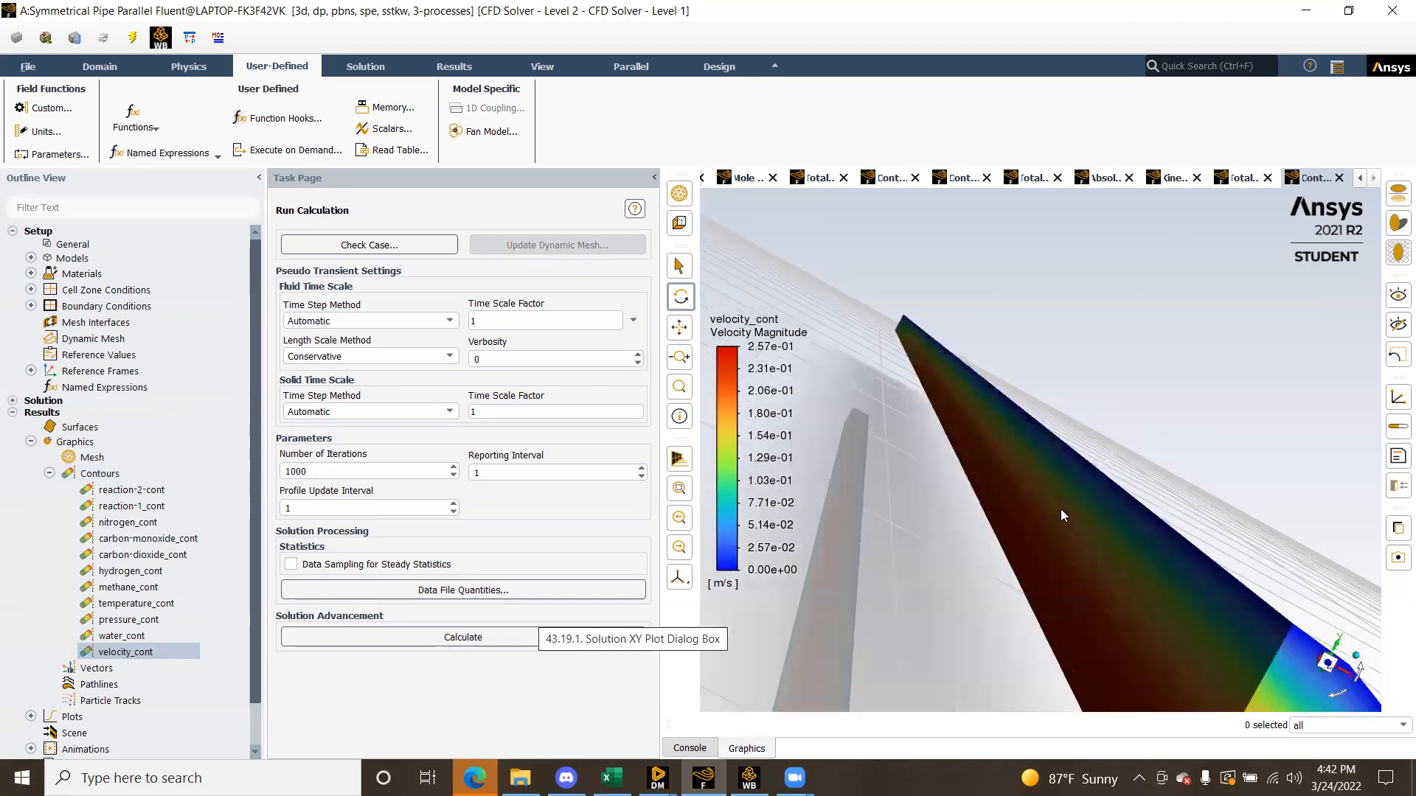
drag(1071, 538, 1020, 516)
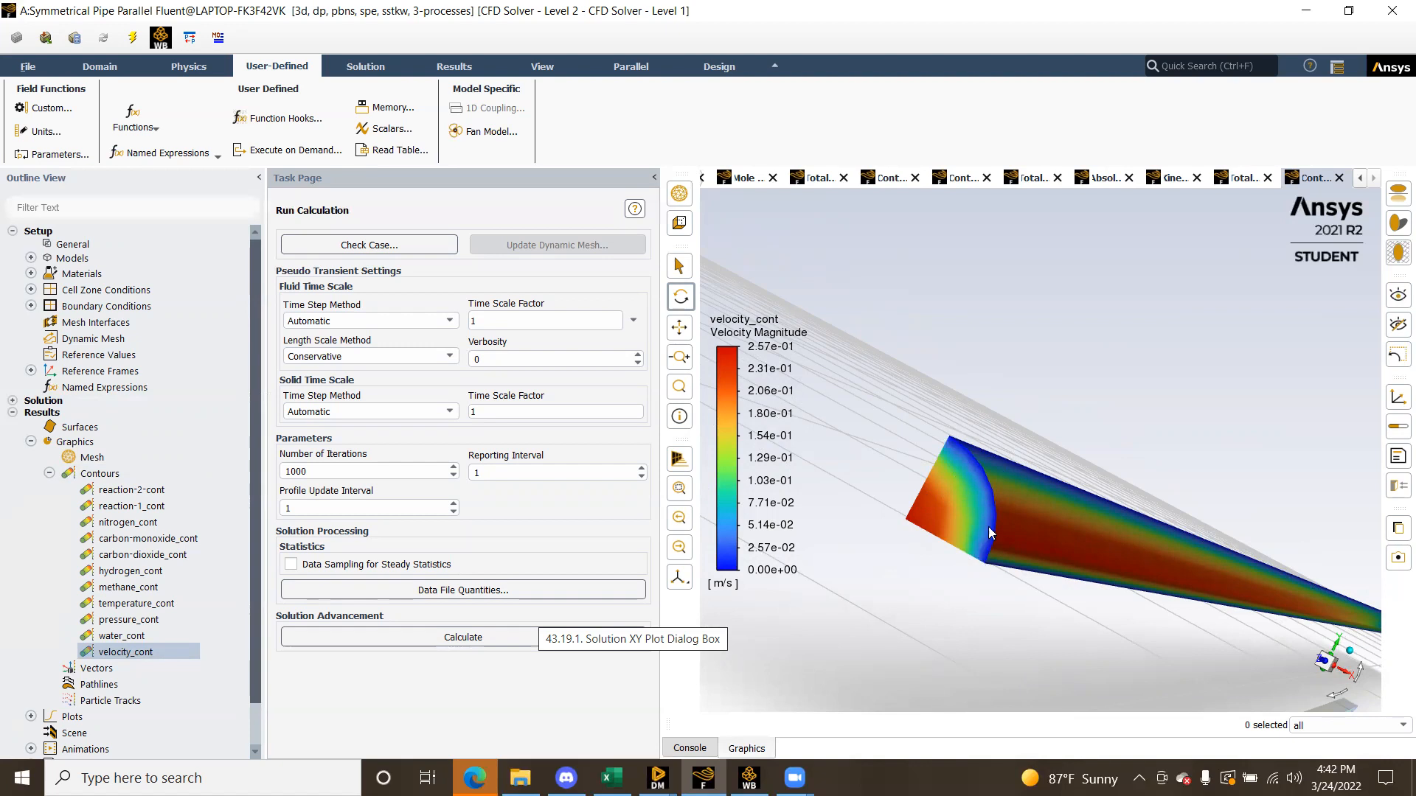
mouse_move(982, 544)
mouse_down()
mouse_move(1076, 556)
mouse_move(1055, 574)
mouse_move(981, 555)
mouse_up()
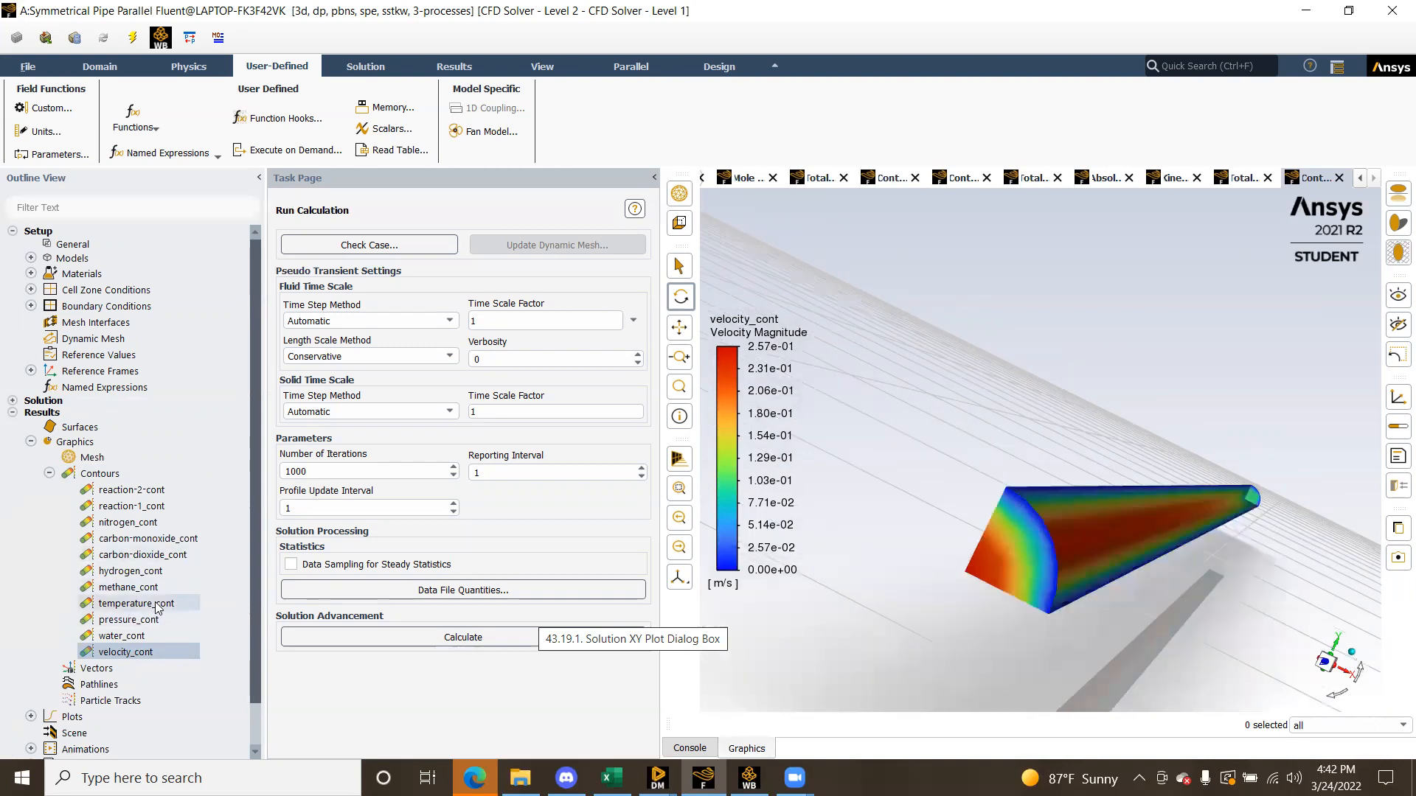
Display the methane_cont contour of the ch4 mole fraction and inspect it along the pipe
double_click(128, 587)
click(620, 546)
click(757, 545)
drag(1122, 447, 1151, 472)
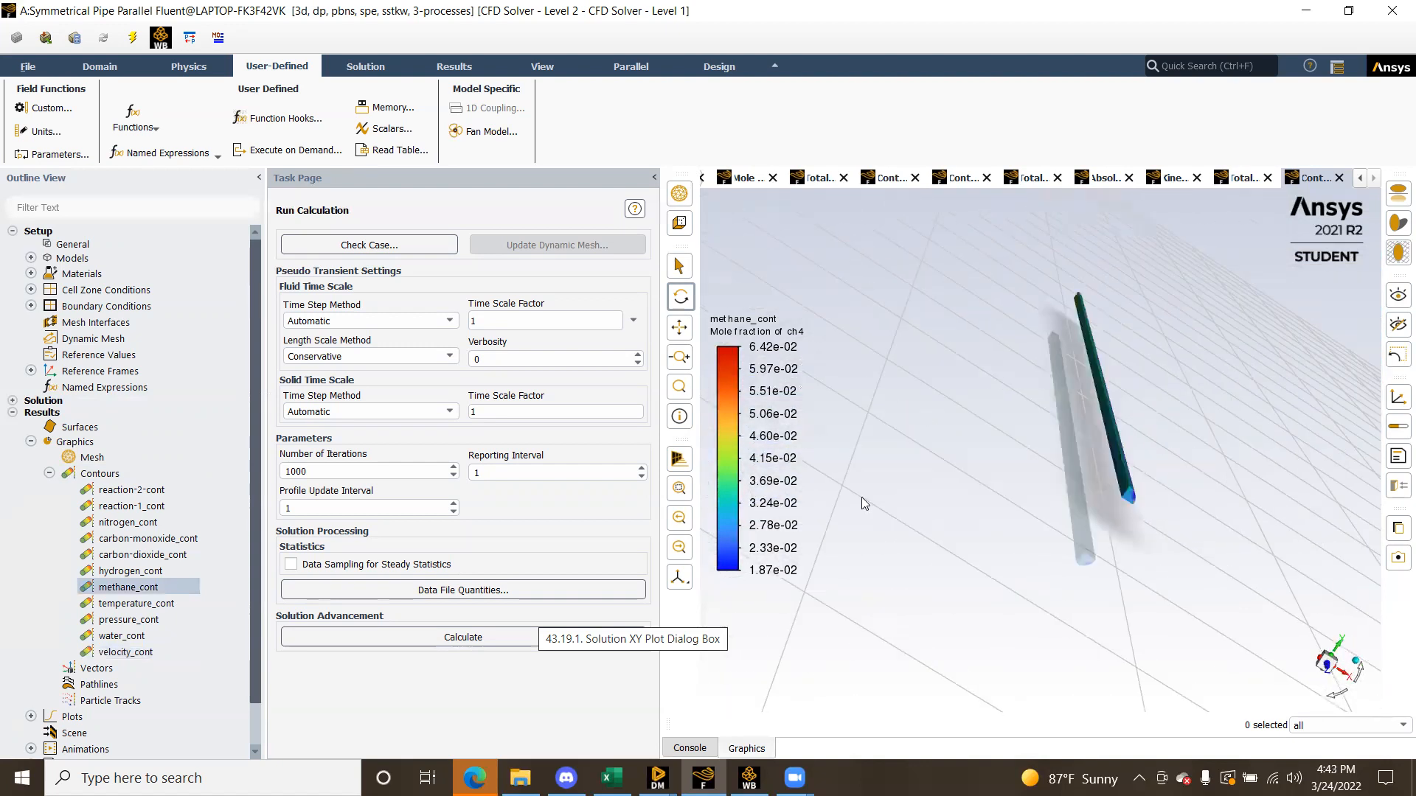
Display the reaction-1_cont contour of the kinetic rate of reaction-1 on all surfaces, and inspect the pipe's end face and length
double_click(132, 506)
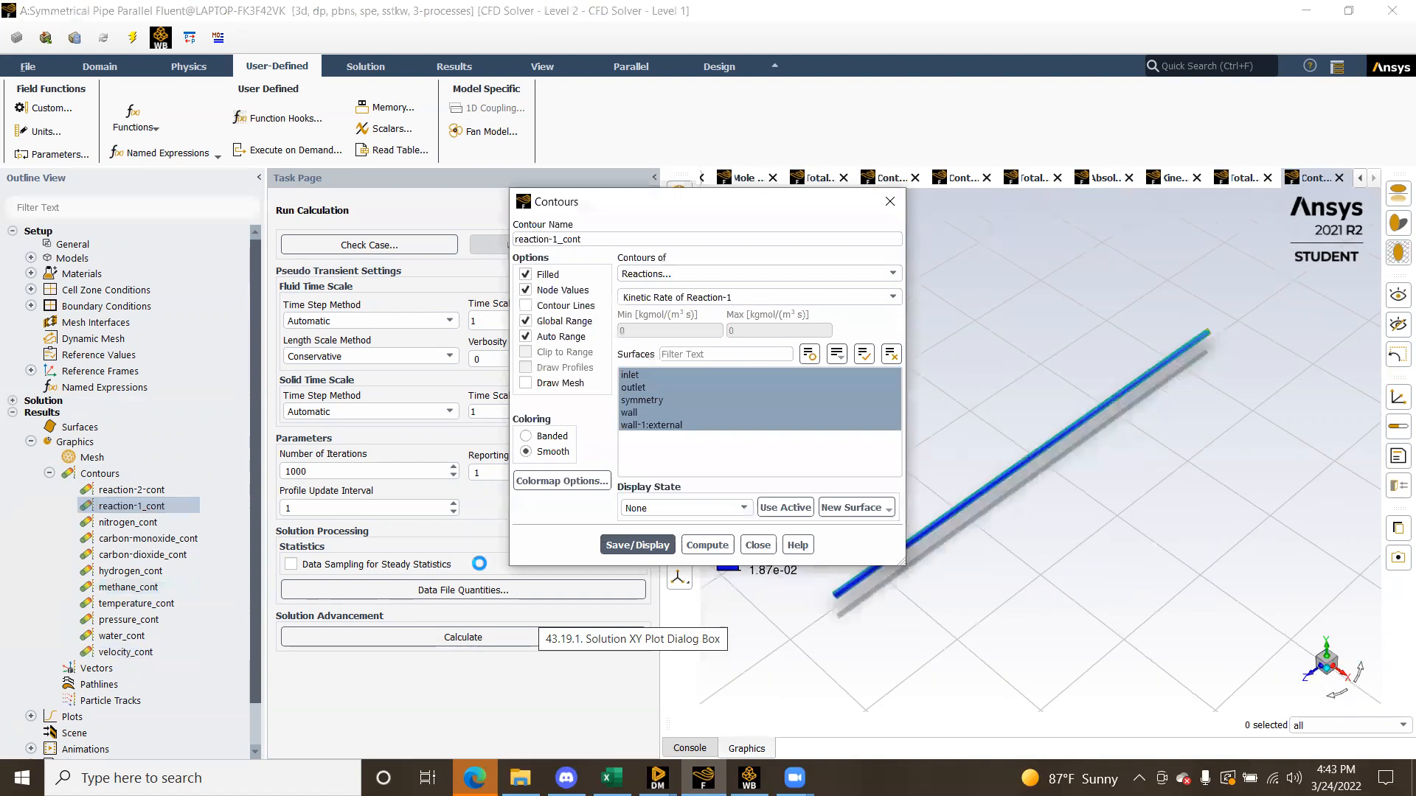
click(637, 545)
click(757, 545)
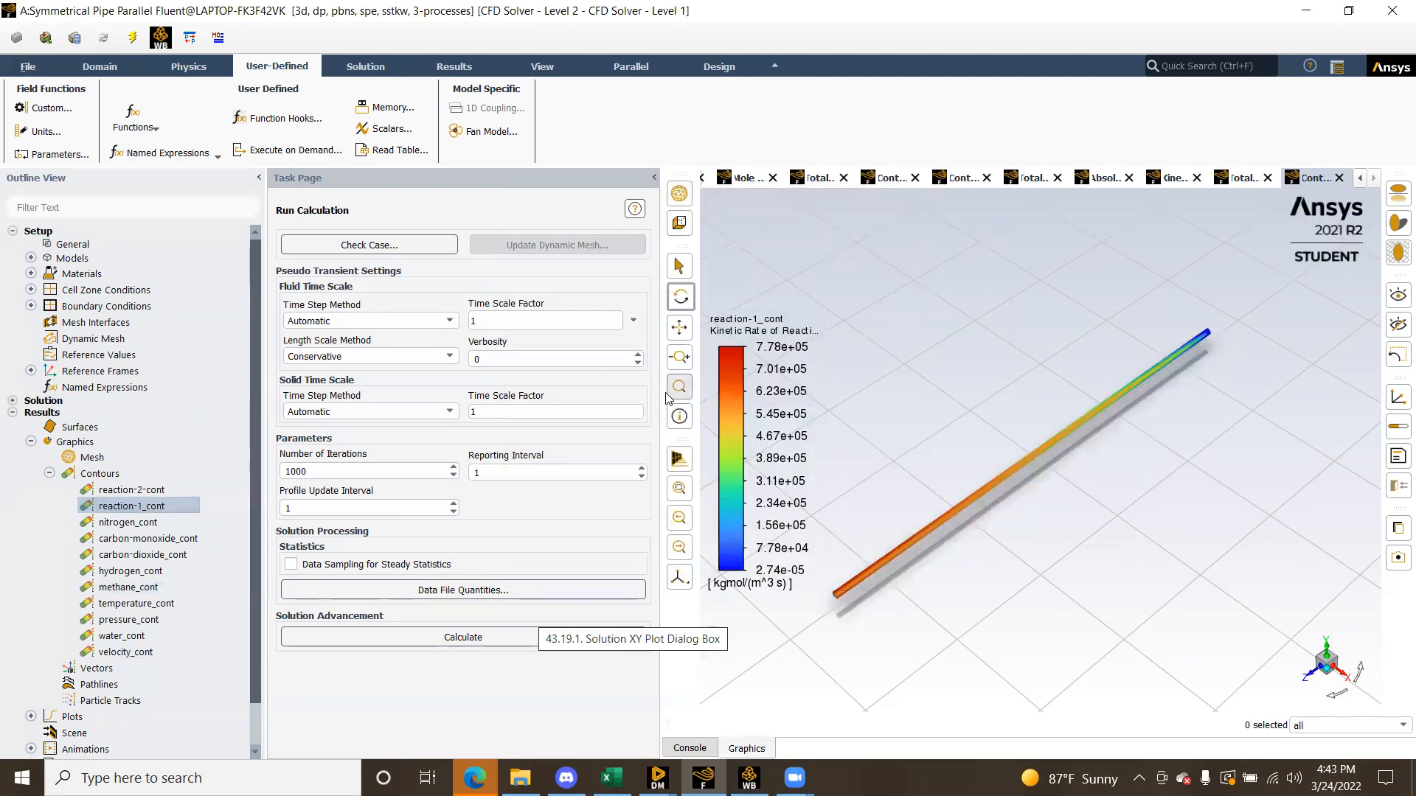
scroll(1056, 534, down, 3)
drag(1069, 494, 1046, 441)
scroll(1046, 441, down, 3)
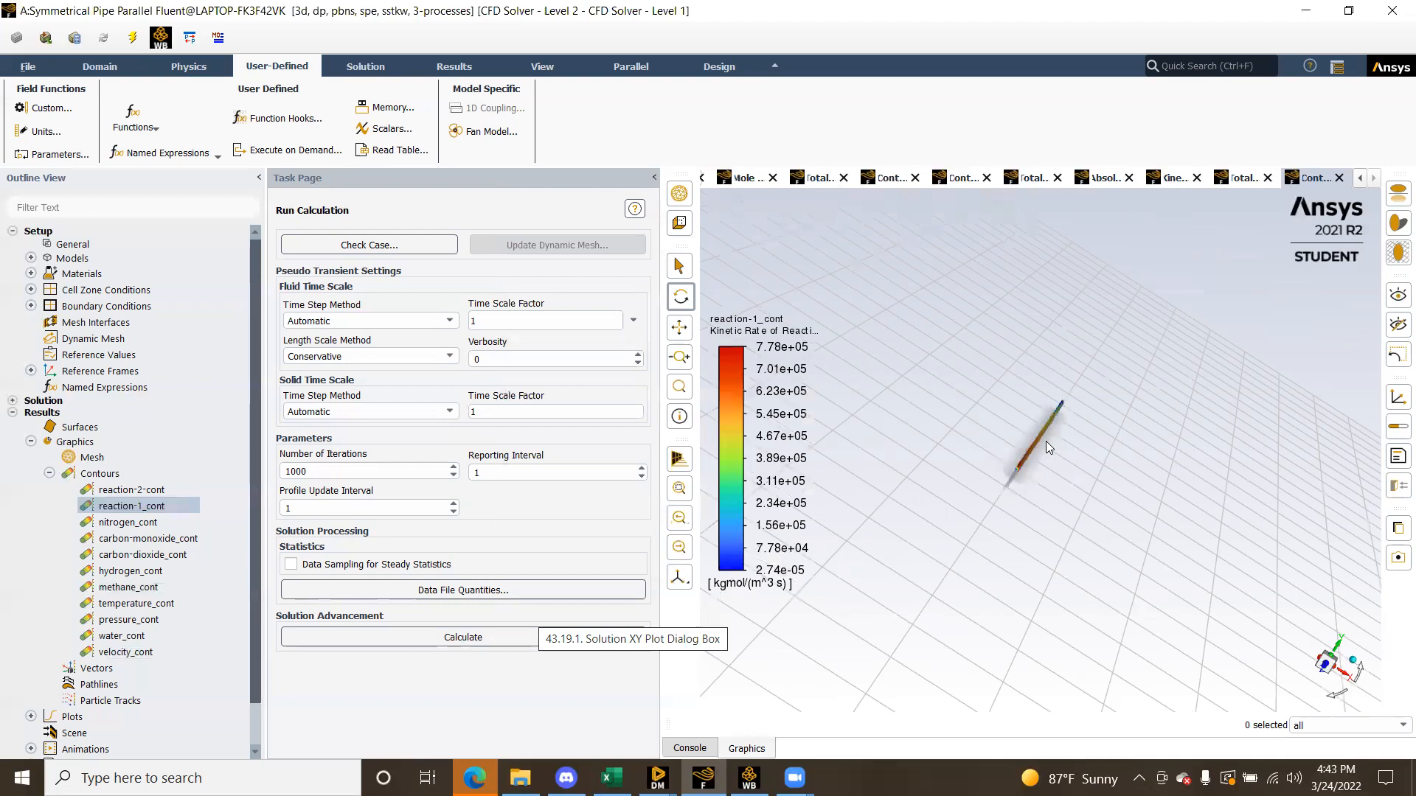
scroll(1045, 441, up, 4)
scroll(1028, 514, down, 1)
drag(1028, 514, 903, 456)
Display the reaction-2-cont contour of the kinetic rate of reaction-2 and inspect it along the pipe
double_click(158, 491)
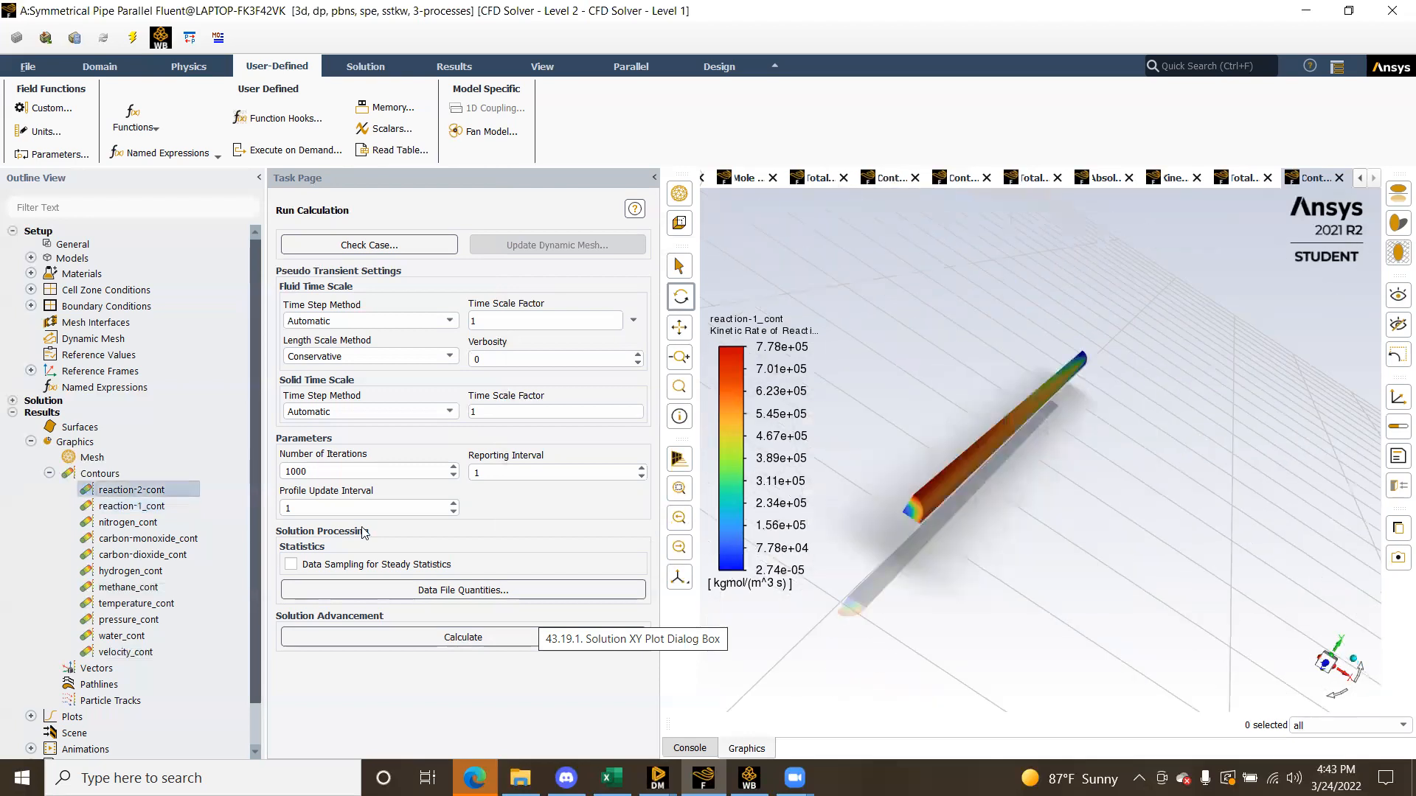
click(637, 546)
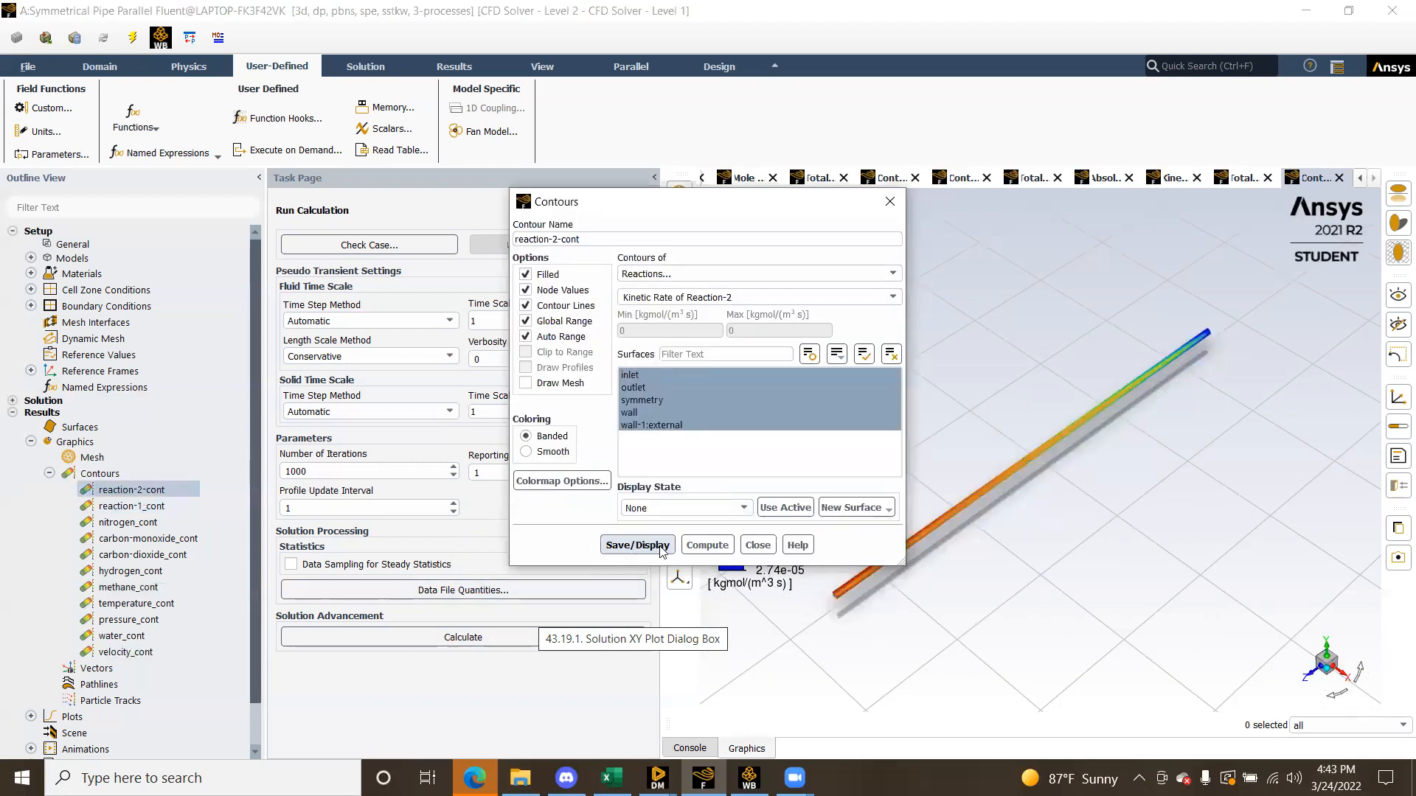
click(758, 546)
scroll(1076, 462, up, 3)
scroll(1074, 424, up, 3)
drag(1068, 490, 1120, 409)
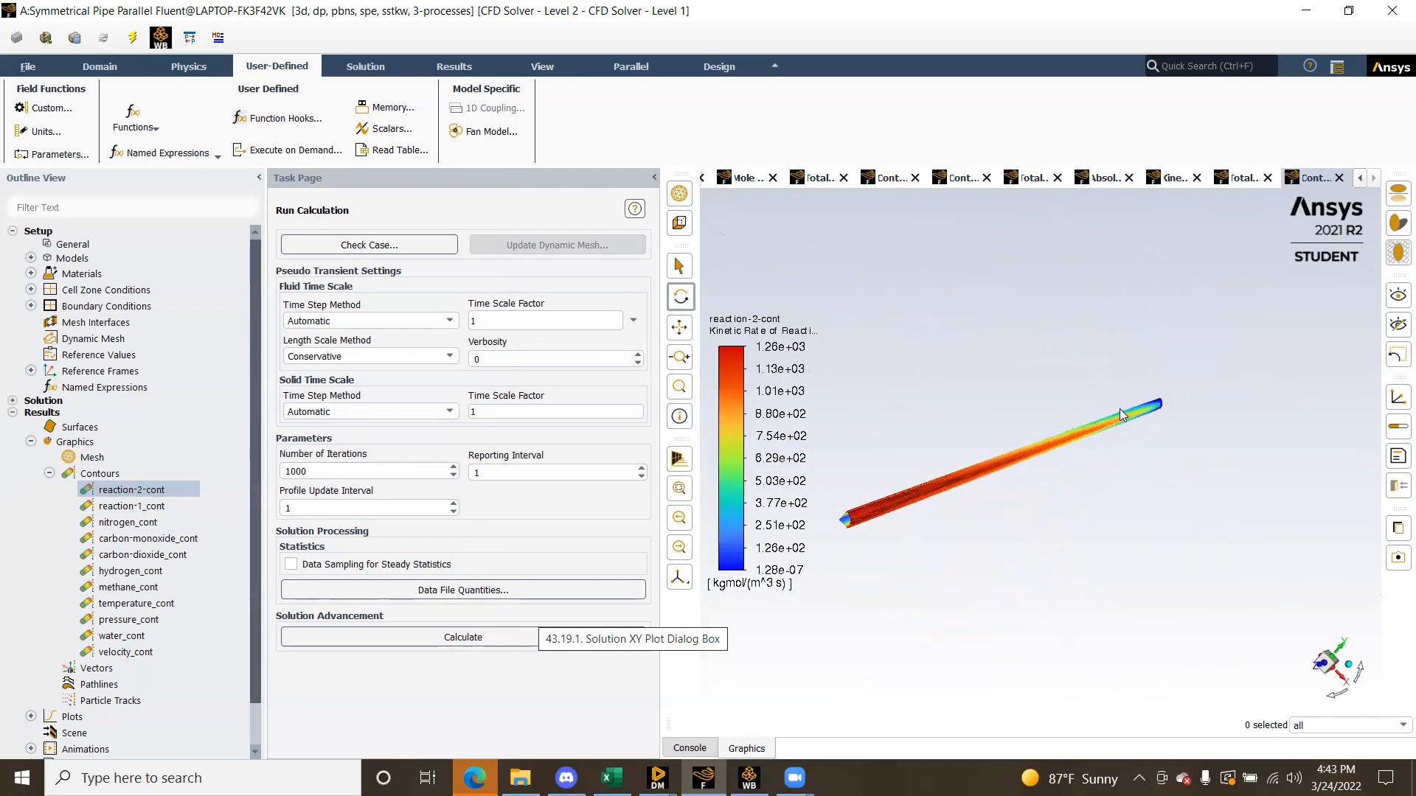
Display the carbon-monoxide_cont contour of the co mole fraction and inspect the pipe from several angles
double_click(162, 540)
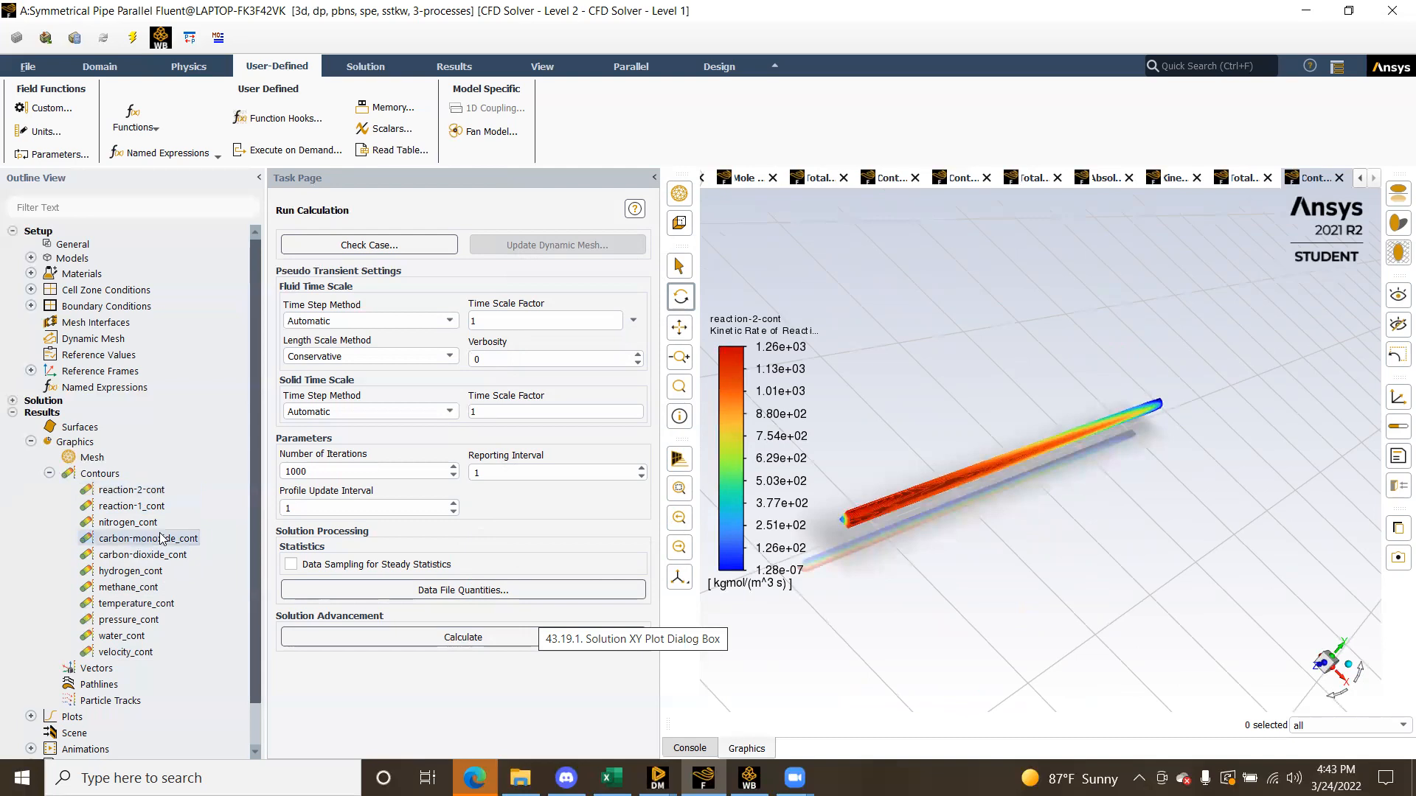
click(639, 545)
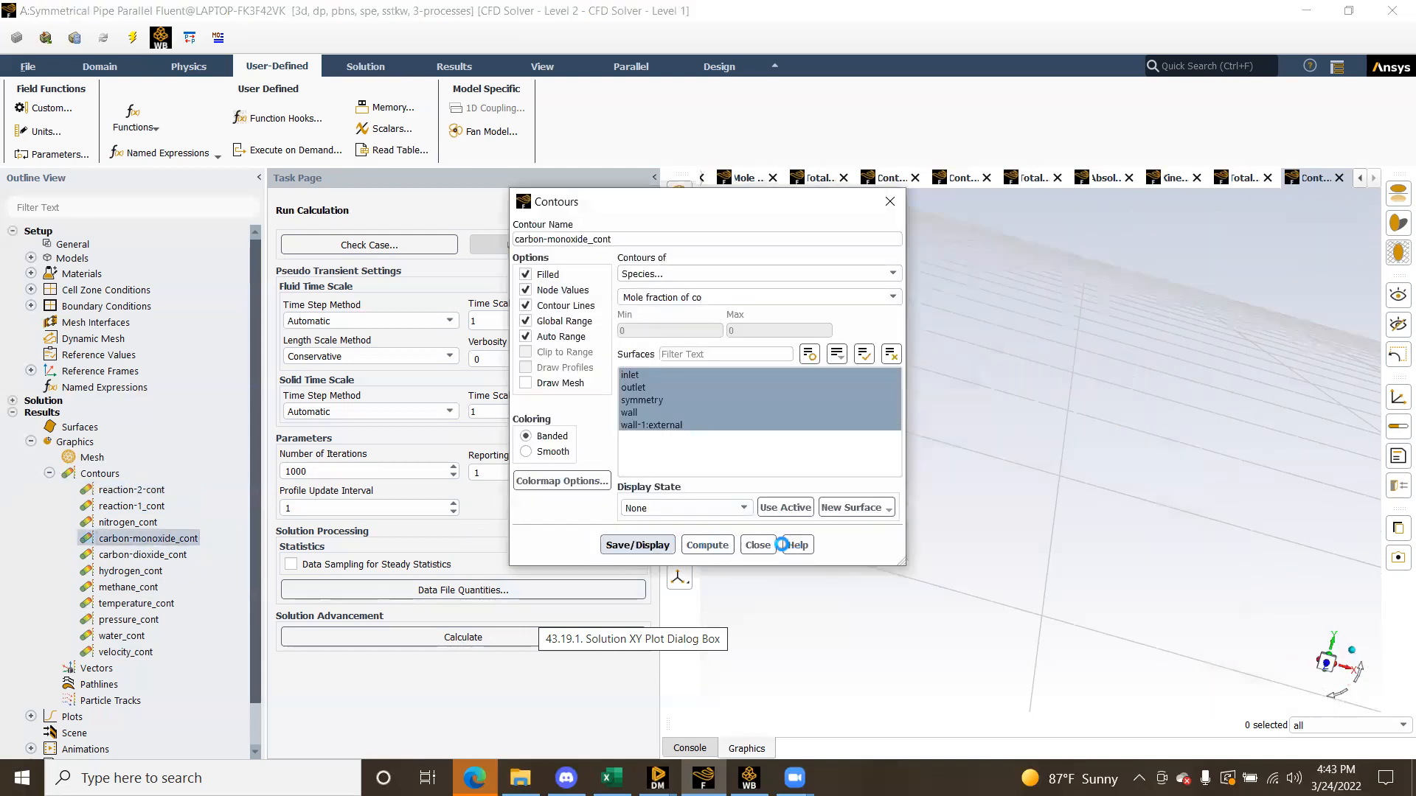
click(757, 545)
drag(1136, 526, 1137, 441)
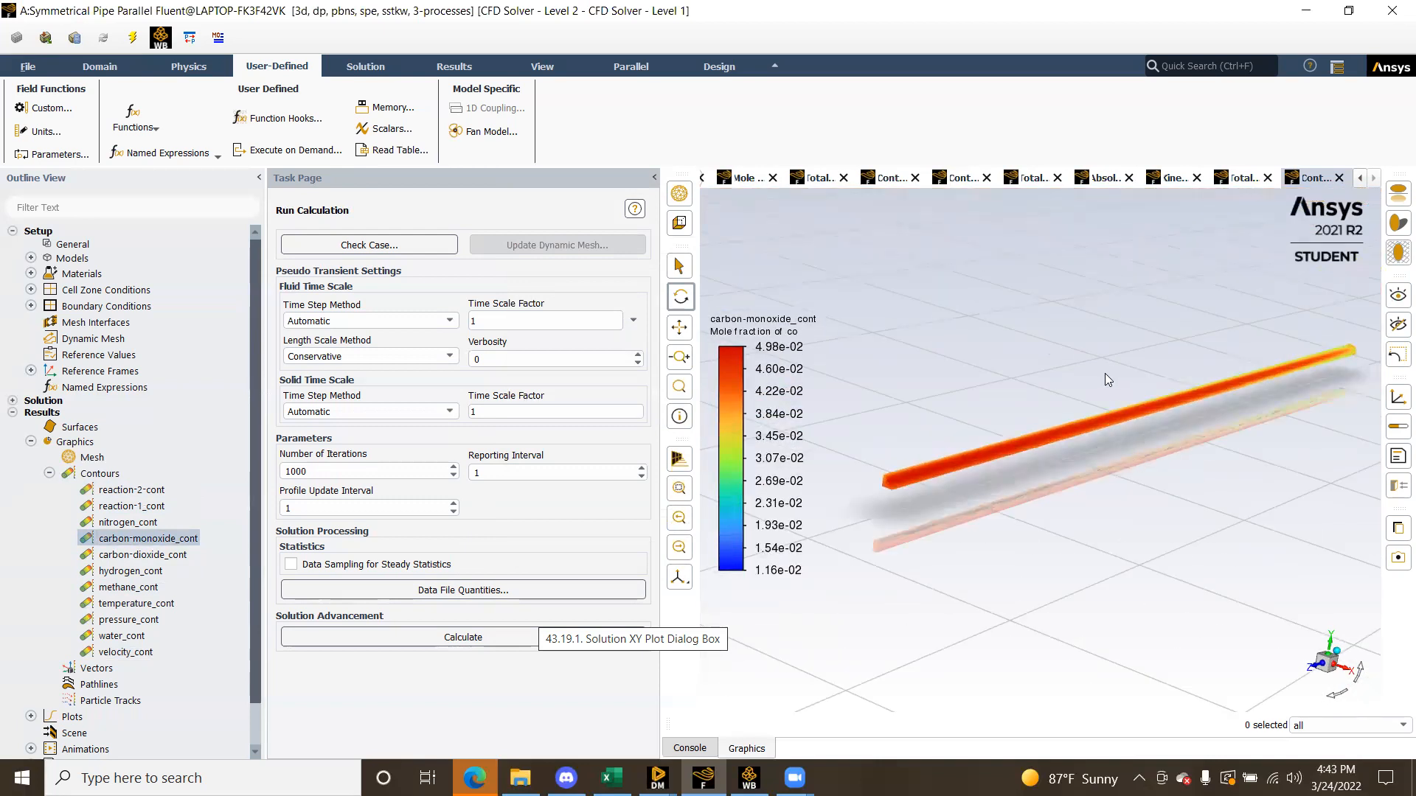
drag(963, 474, 968, 525)
drag(944, 460, 1049, 498)
Display the hydrogen_cont contour on the inlet, outlet, symmetry and wall surfaces, and turn the pipe's end face into view
double_click(137, 570)
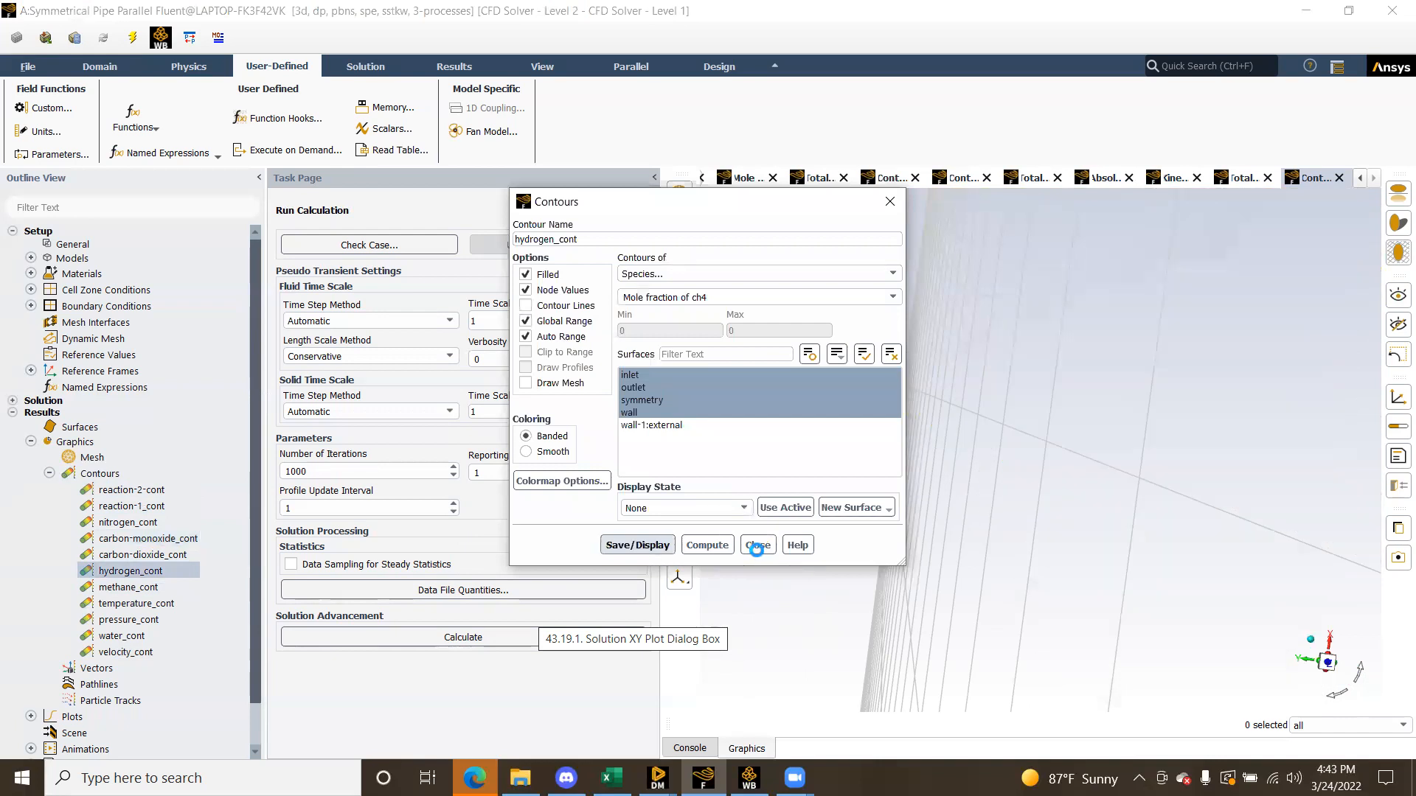
click(756, 546)
drag(1136, 527, 1089, 582)
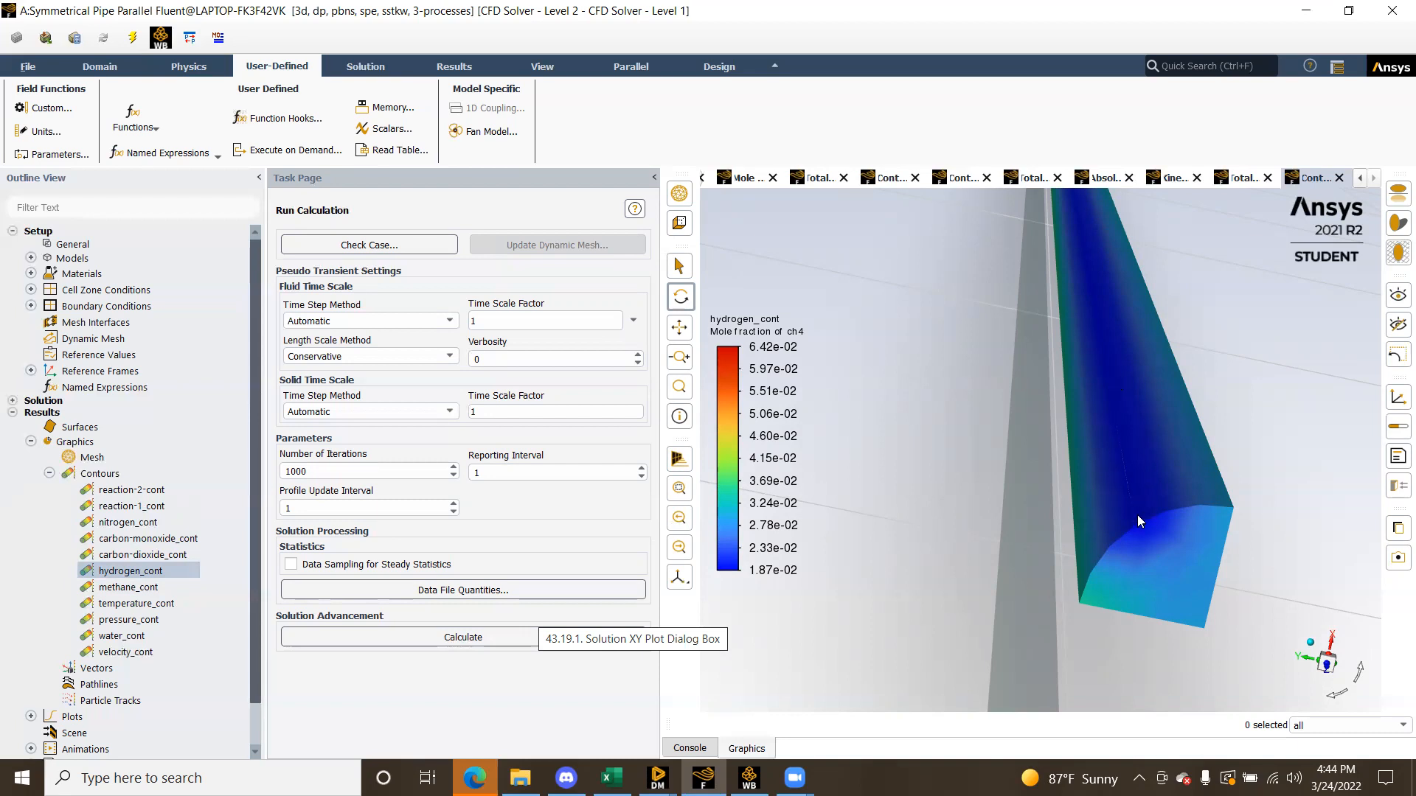
drag(1118, 492, 1117, 398)
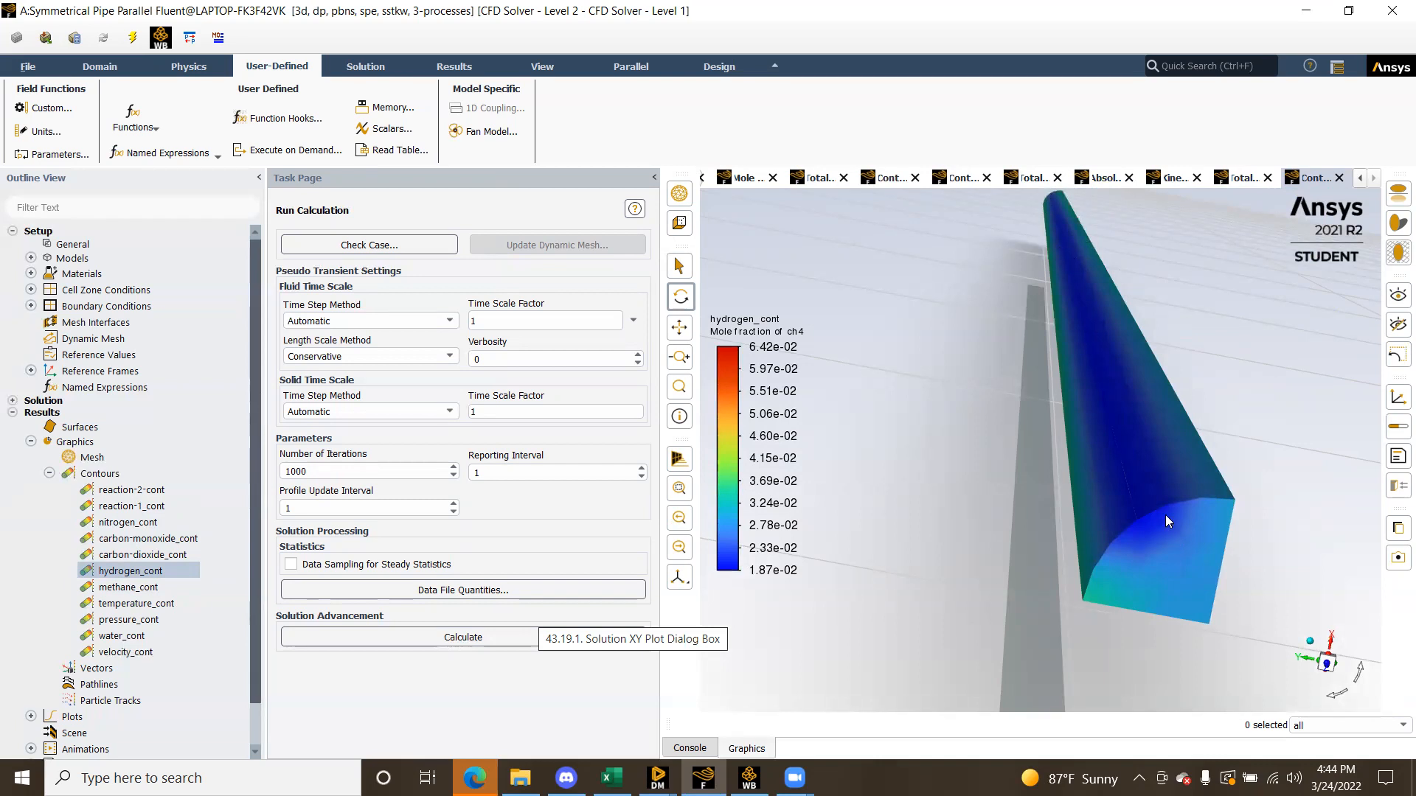
Examine the mole fraction distribution of hydrogen_cont closely on the pipe's end face and along its wall
scroll(1165, 514, up, 4)
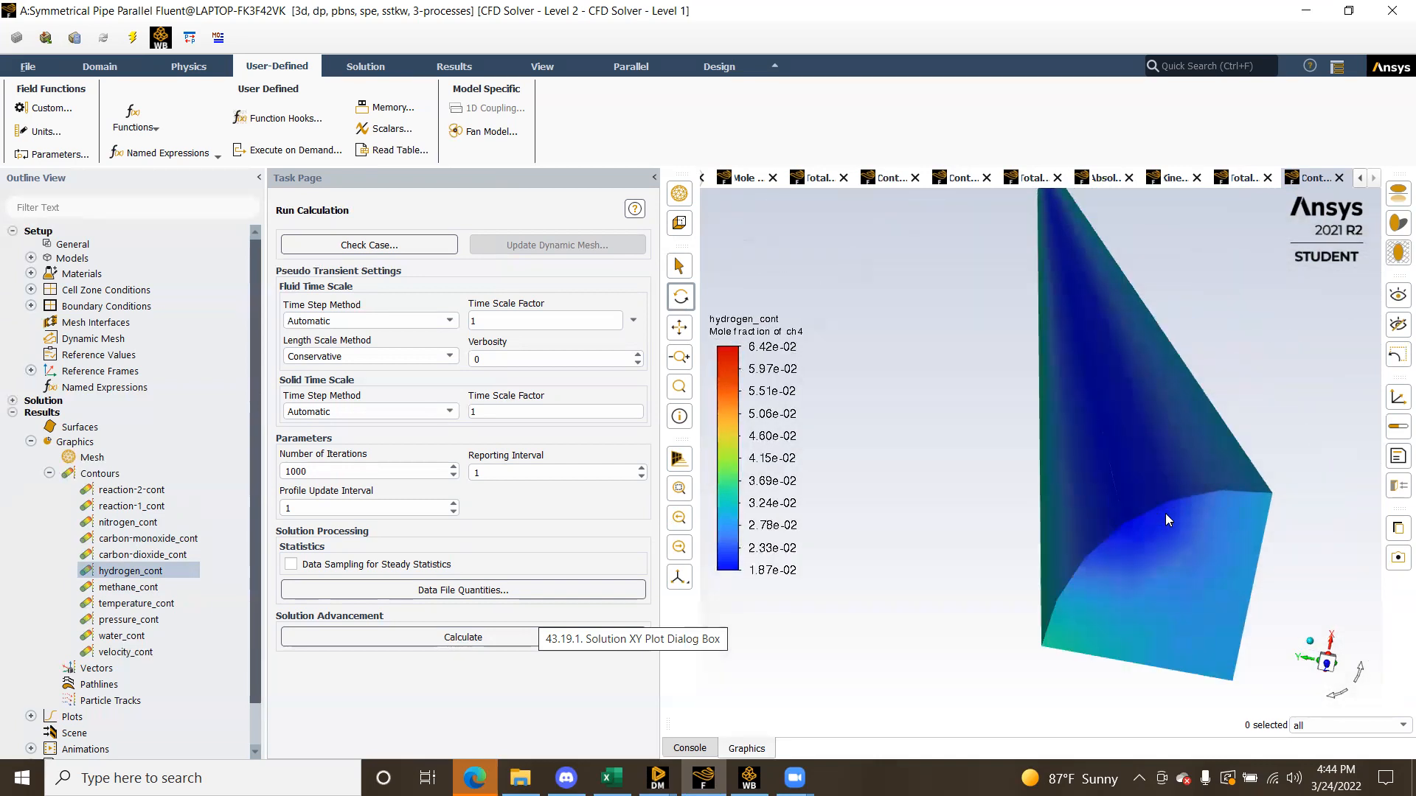
scroll(1165, 514, down, 3)
drag(1168, 510, 1158, 491)
scroll(1190, 547, up, 5)
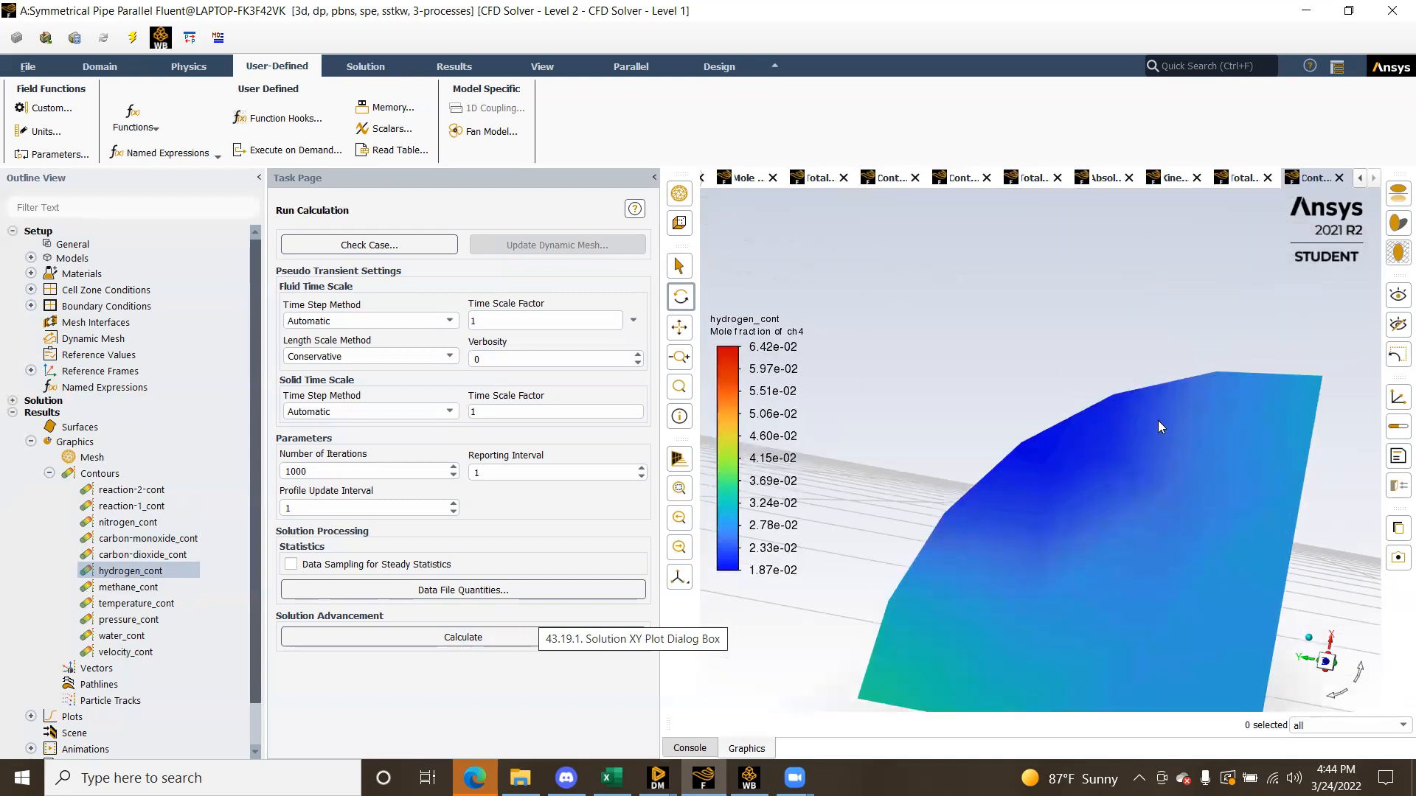
scroll(1159, 499, up, 2)
scroll(1189, 497, down, 5)
drag(1190, 505, 1192, 435)
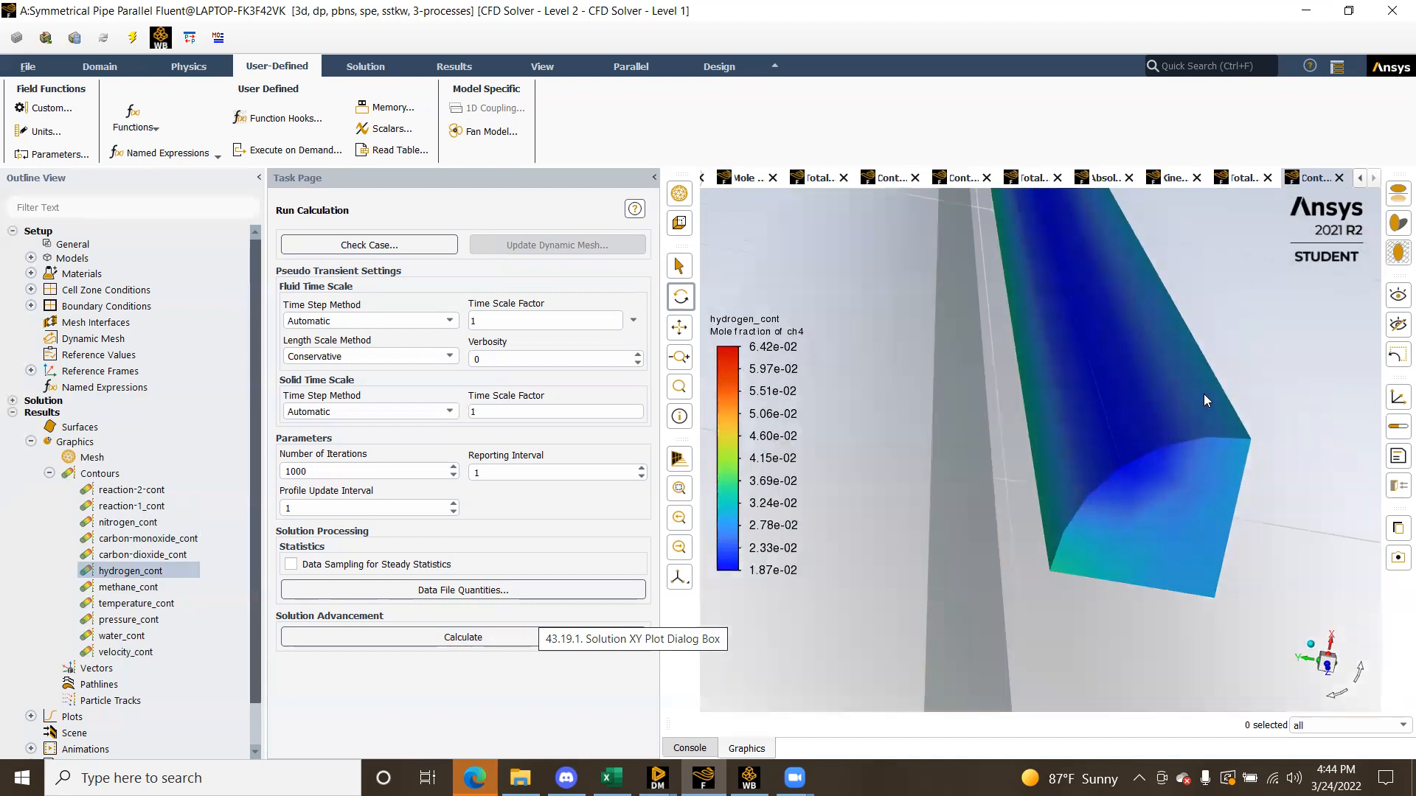
scroll(1117, 398, down, 5)
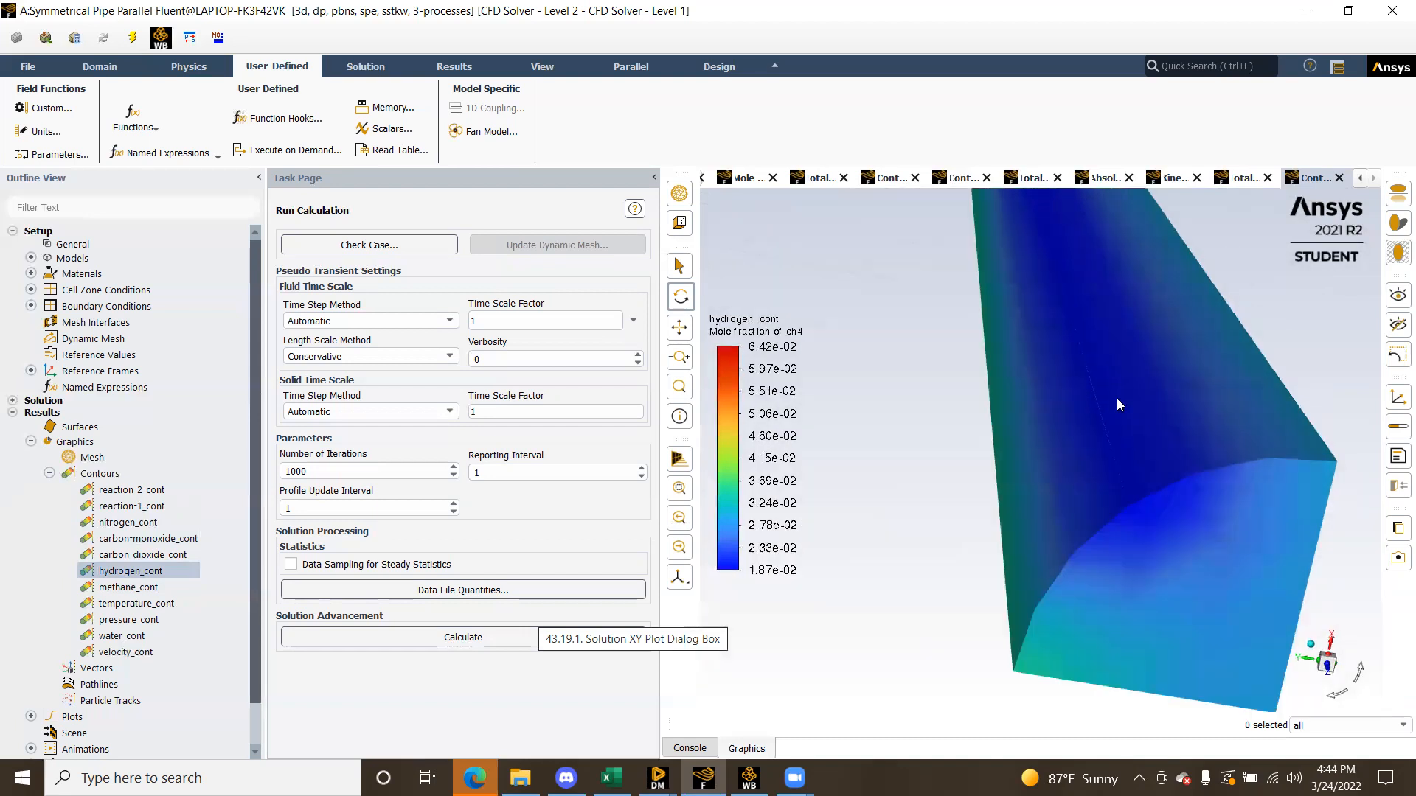
scroll(1118, 404, up, 2)
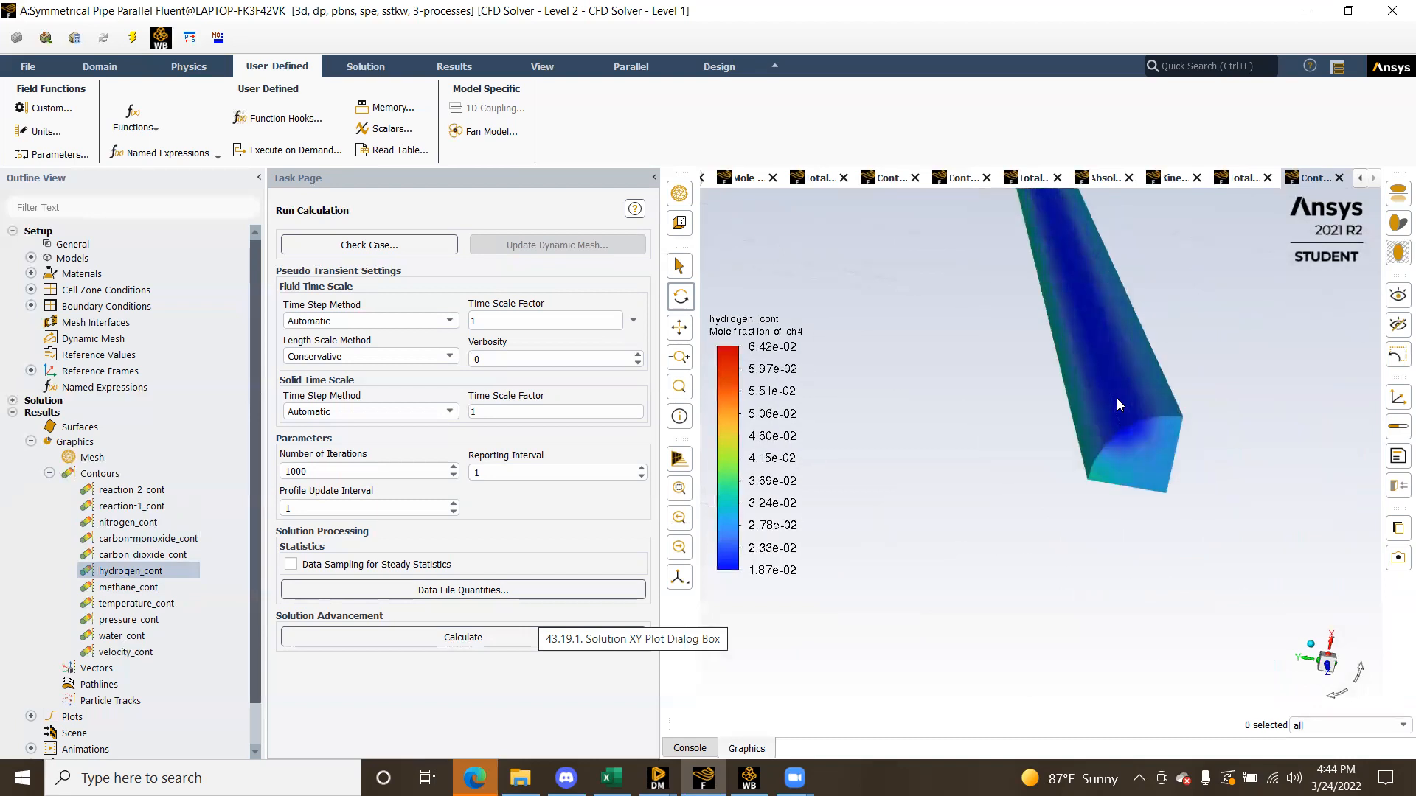
scroll(1118, 405, down, 5)
scroll(1118, 404, down, 1)
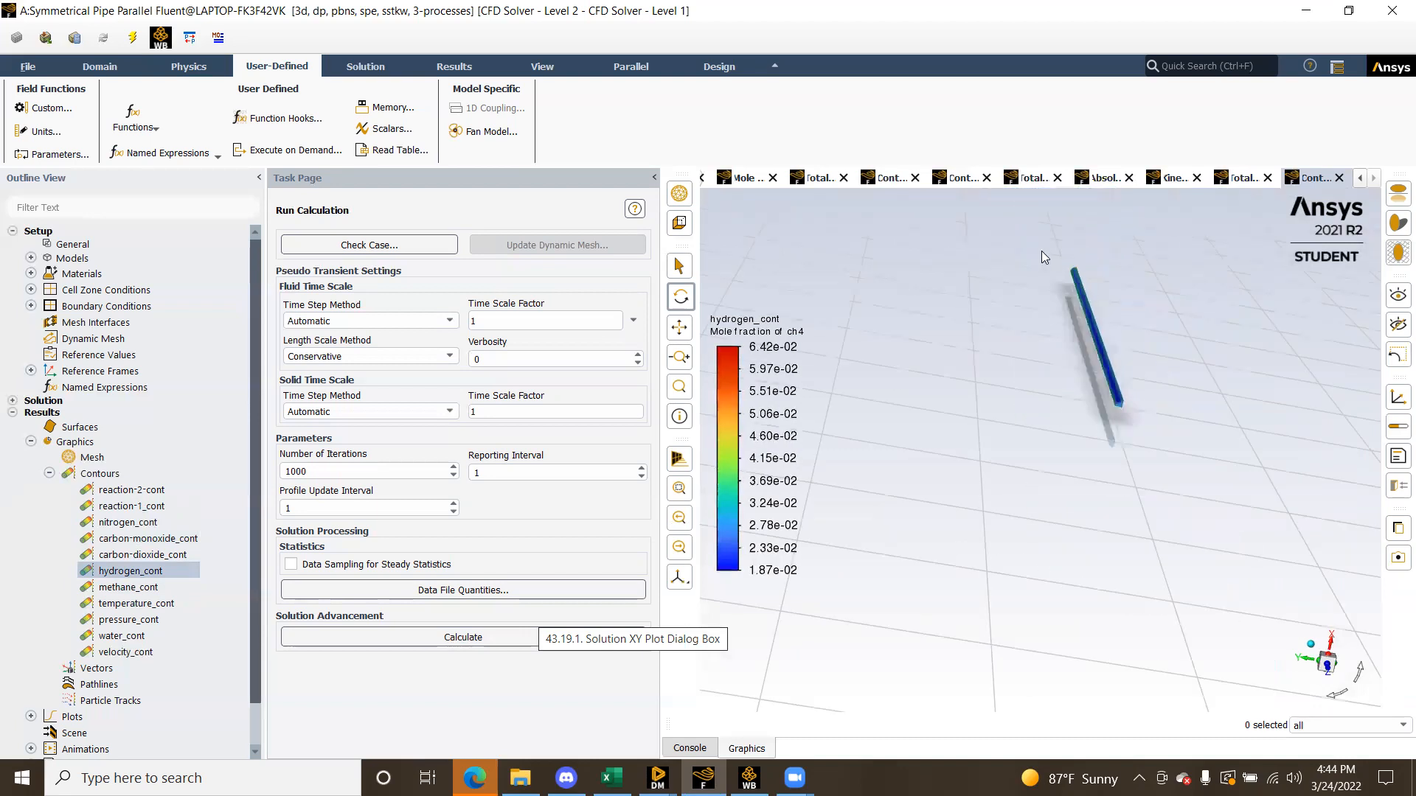
View the hydrogen_cont contour in the isometric view, end-on along the Z axis, and in the isometric view again
click(1309, 645)
scroll(1163, 362, down, 1)
scroll(1163, 361, up, 5)
scroll(1162, 360, down, 4)
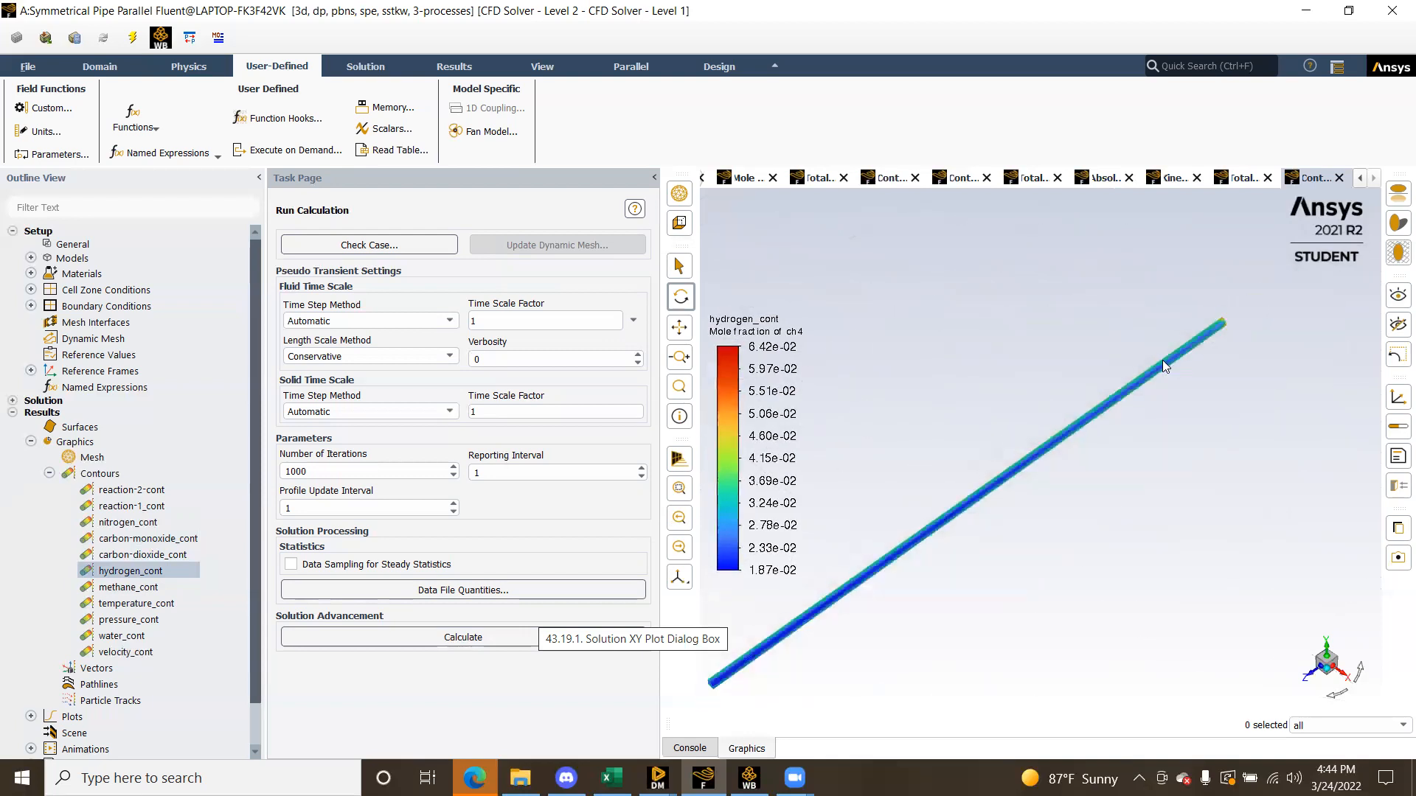
click(1311, 676)
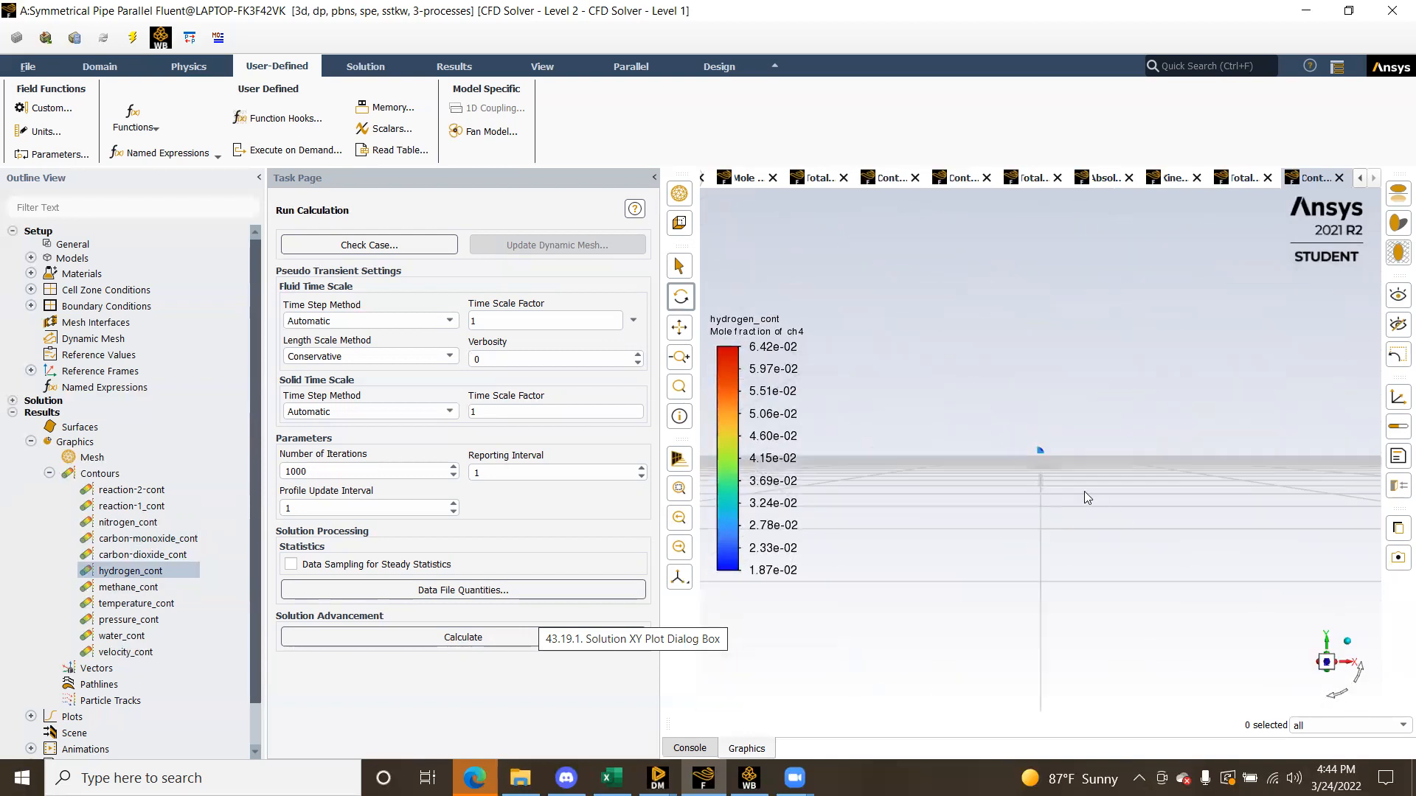
click(1347, 641)
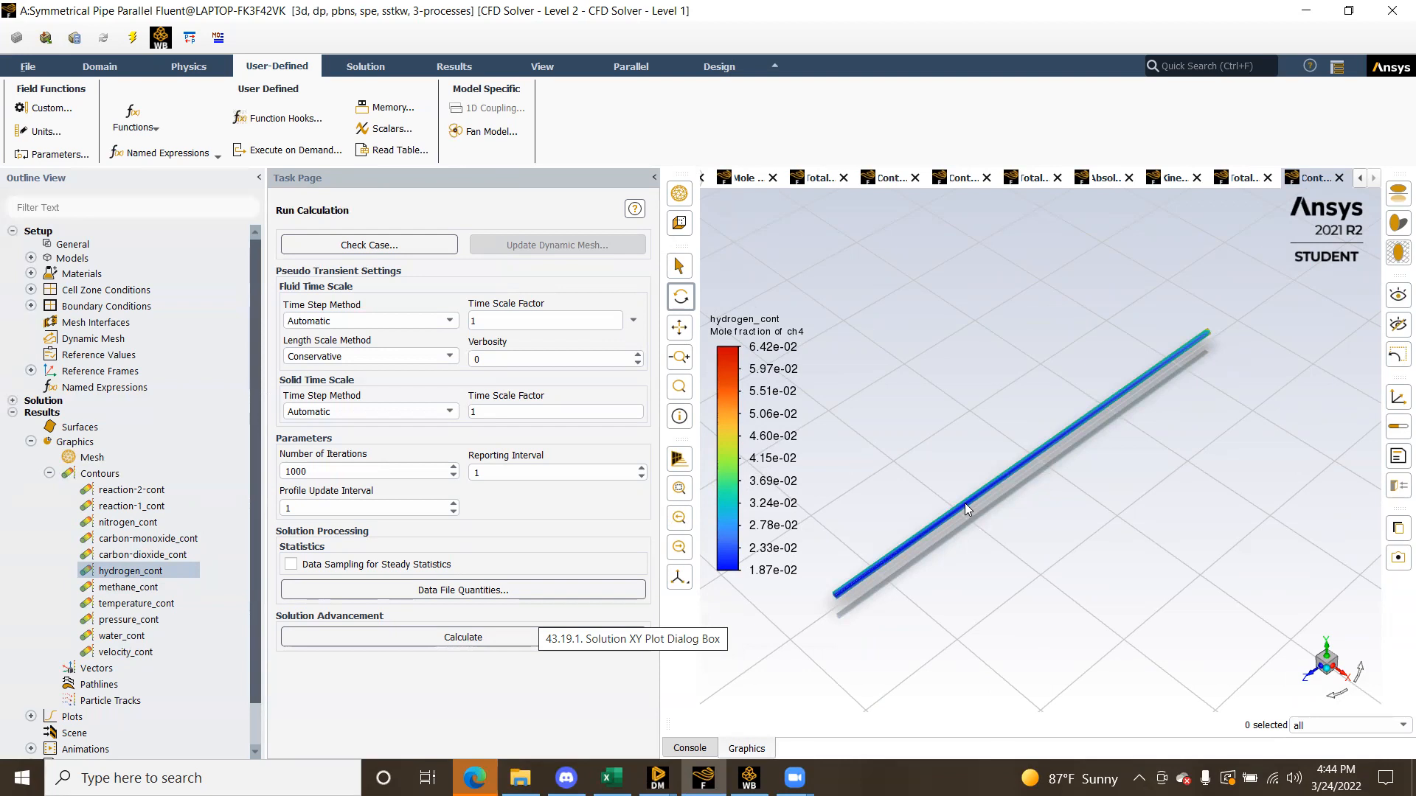
mouse_move(1000, 558)
mouse_down()
mouse_move(1027, 521)
mouse_move(974, 552)
mouse_up()
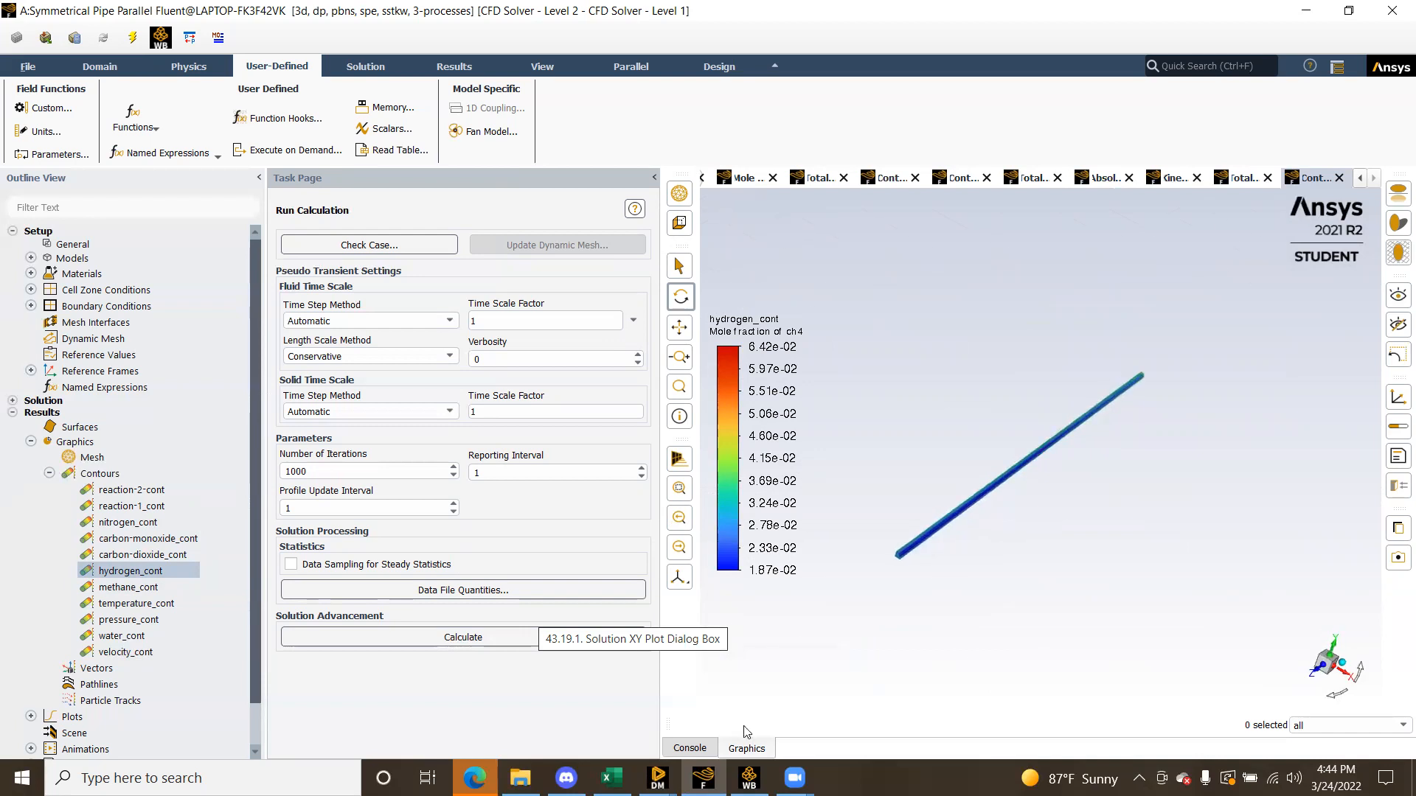
mouse_move(794, 778)
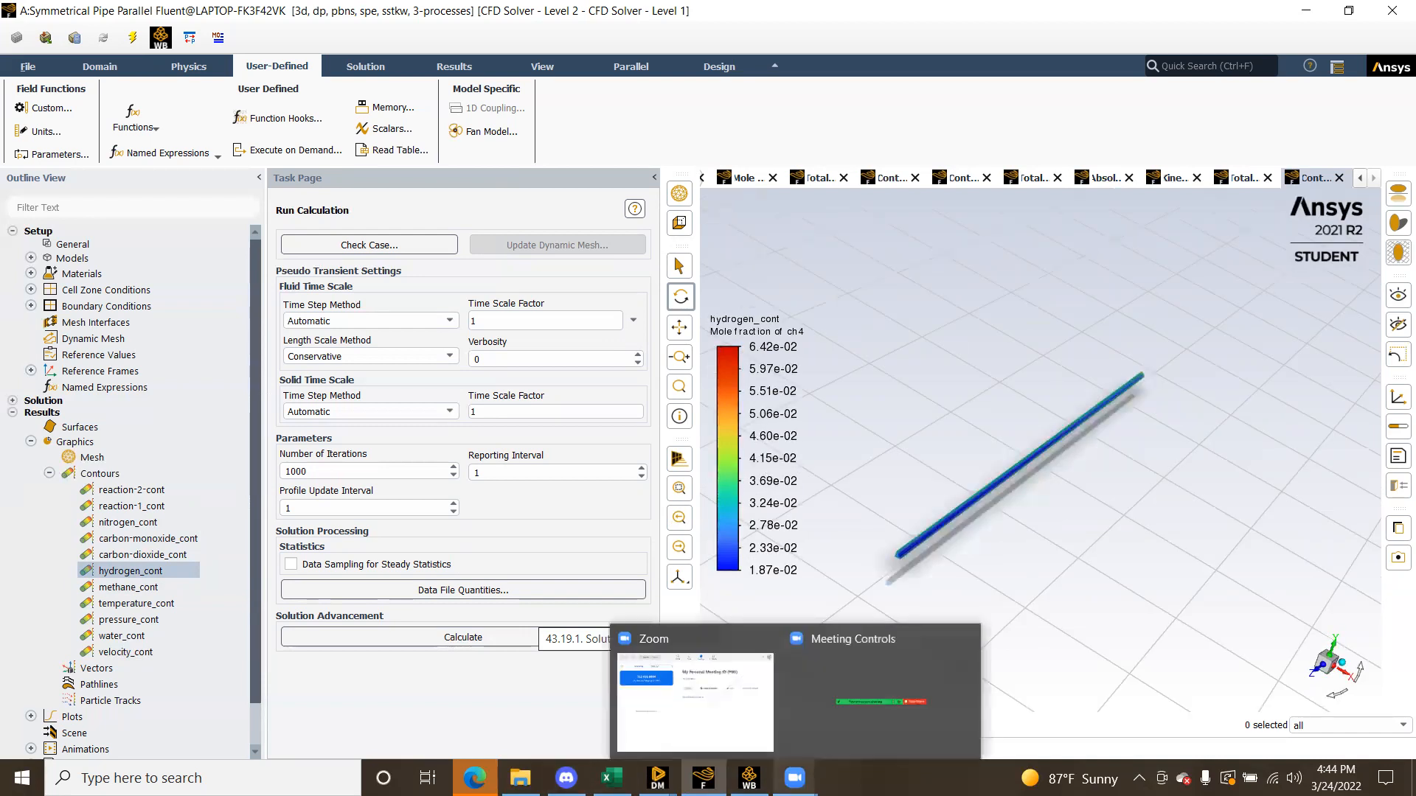